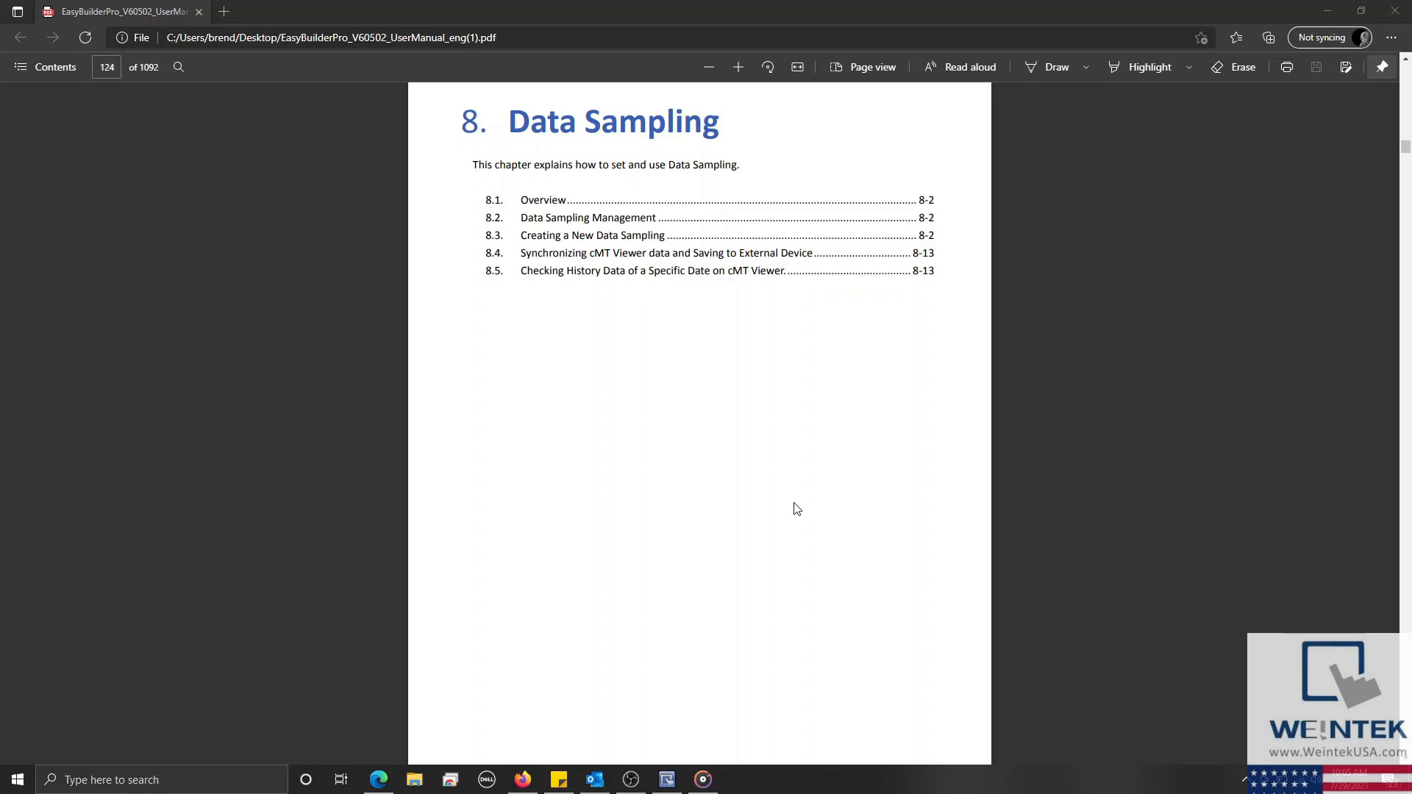
Switch to EasyBuilder Pro and create a new landscape project for the cMT3072XH (1024 x 600) model using the template
click(669, 781)
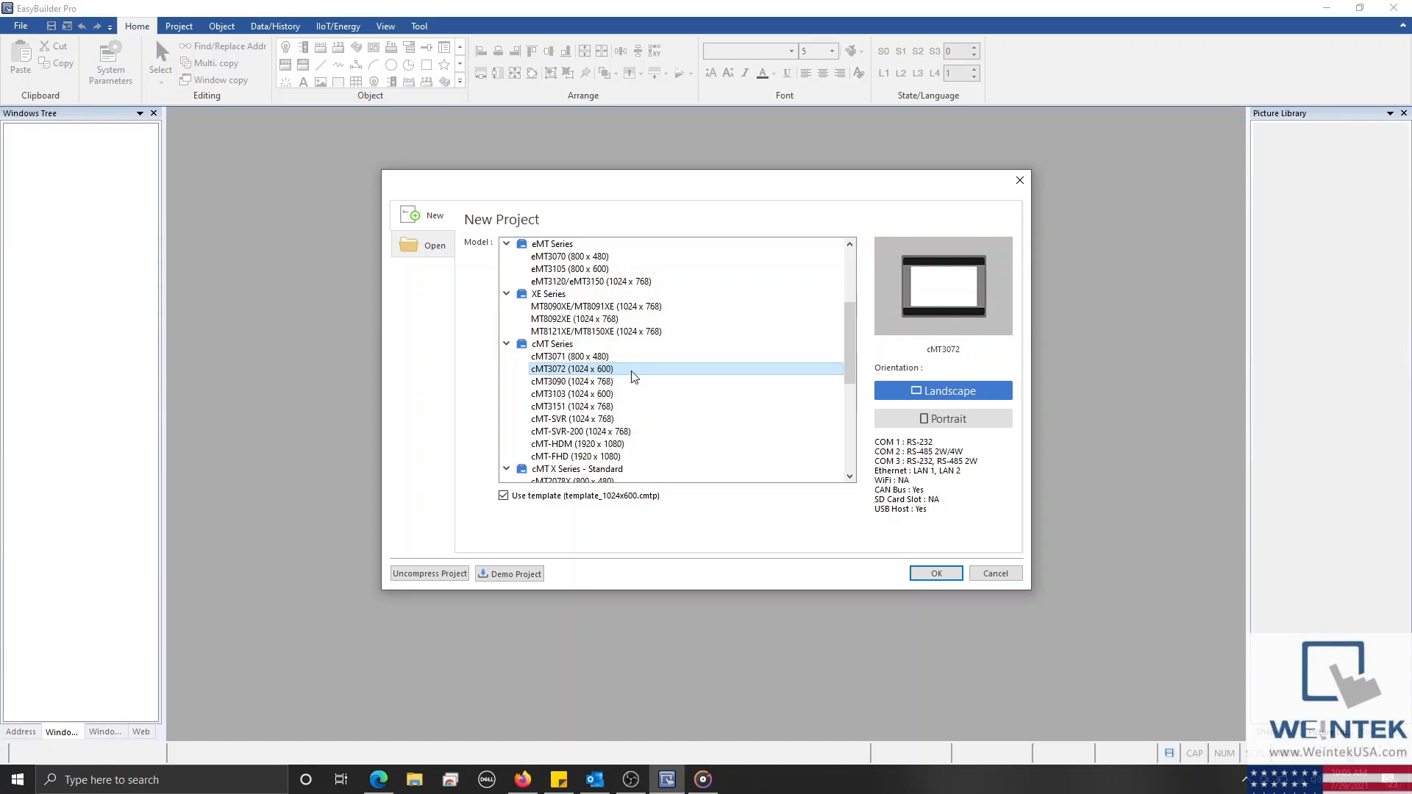
scroll(632, 375, down, 3)
click(615, 433)
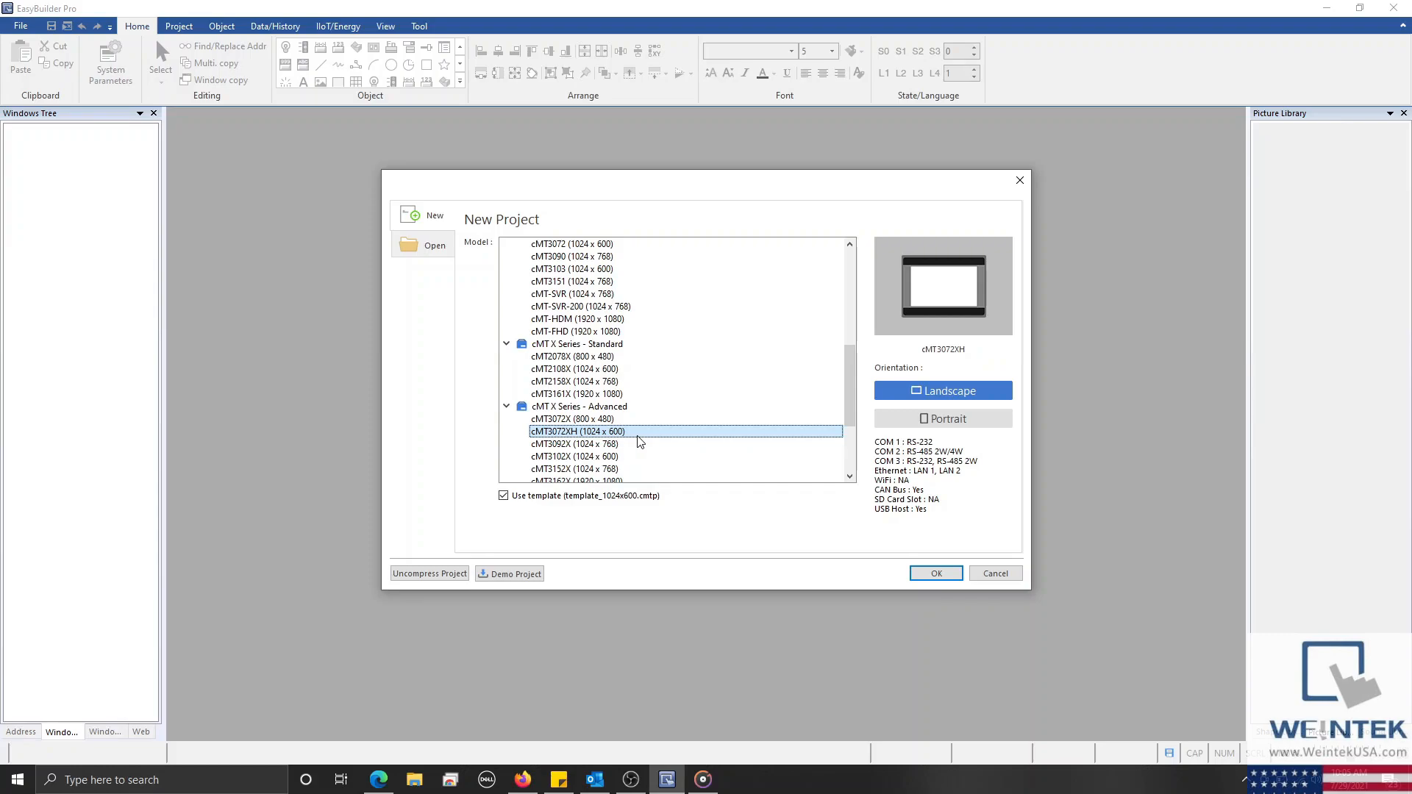
click(927, 573)
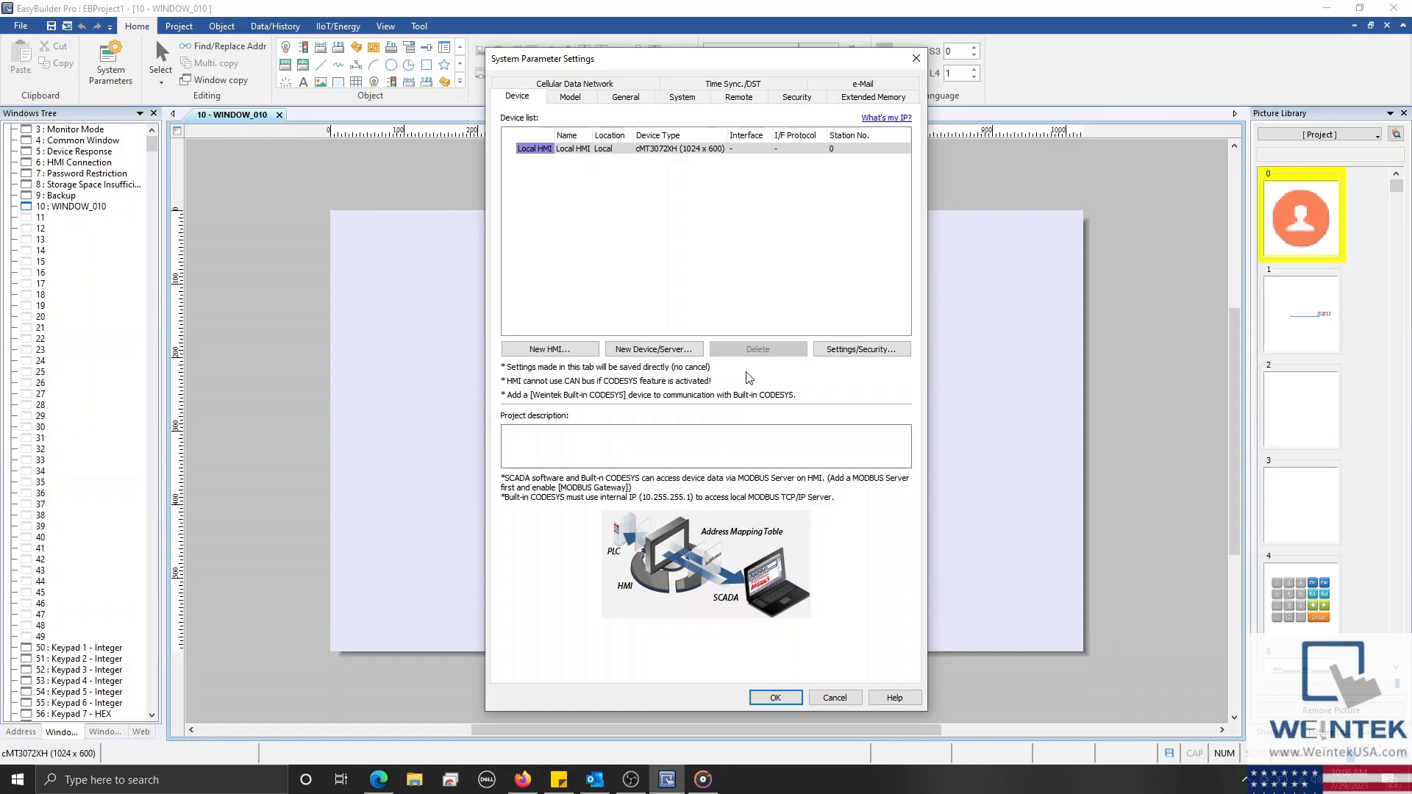
Add a MODBUS TCP/IP device to the project's device list with its default settings and accept the system parameters
click(651, 356)
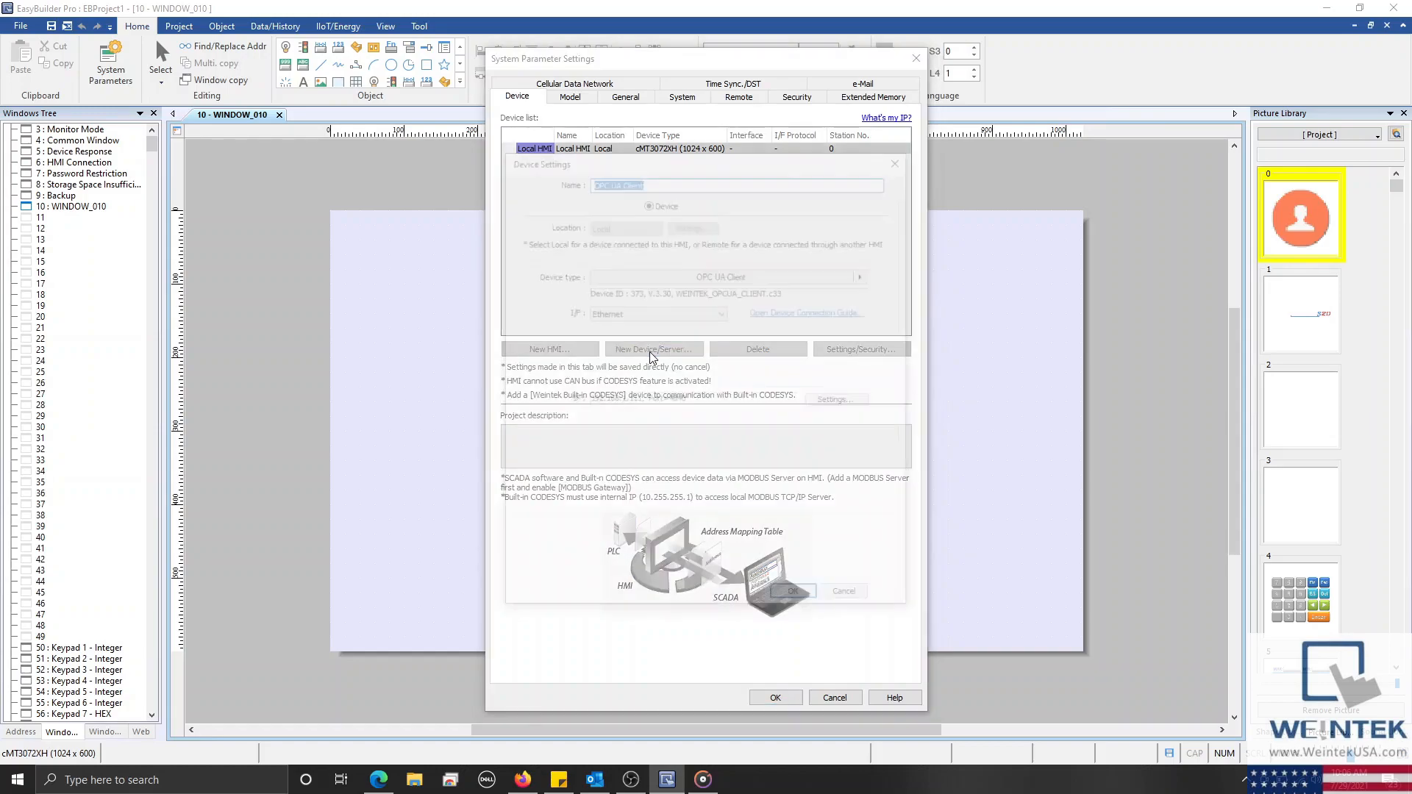
click(733, 275)
text(modbus)
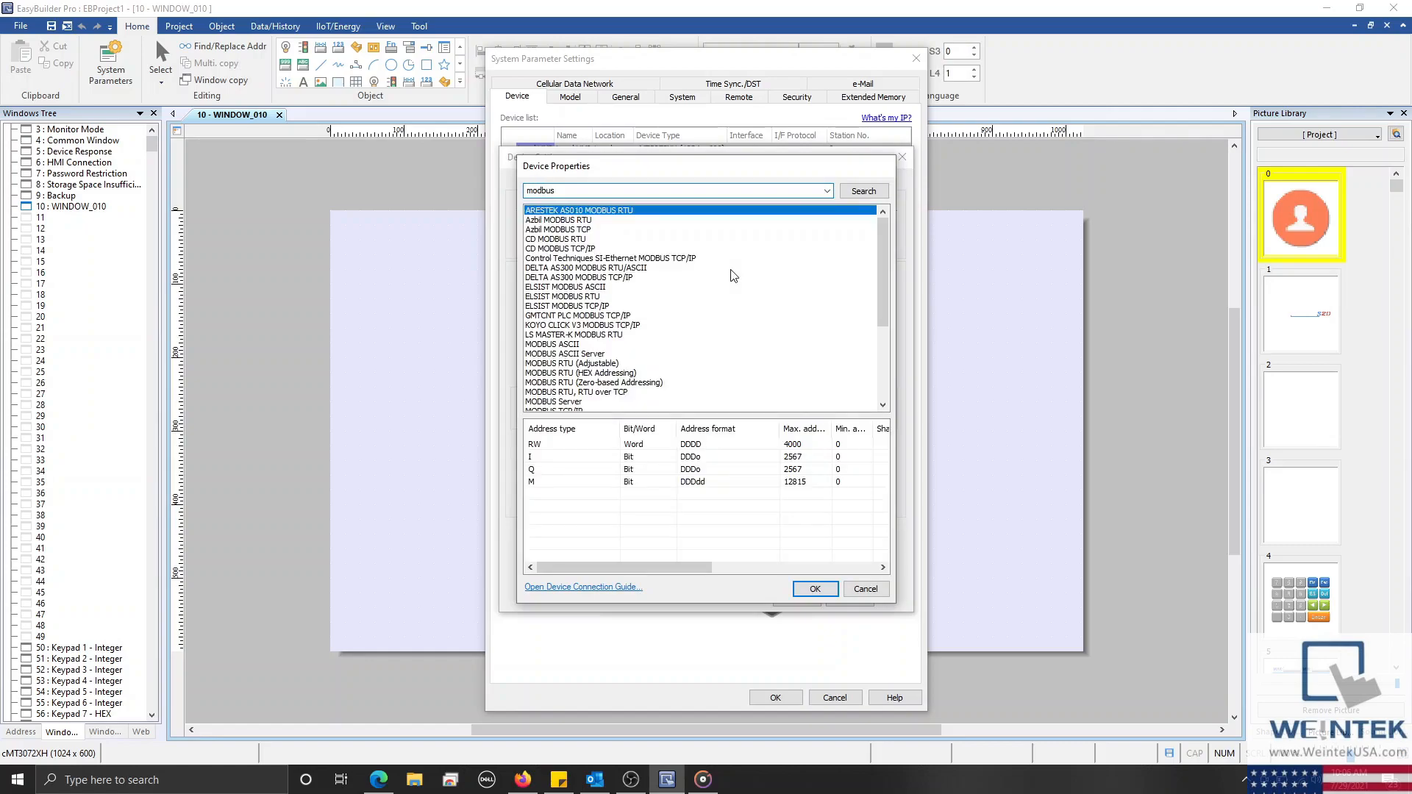
drag(713, 165, 732, 372)
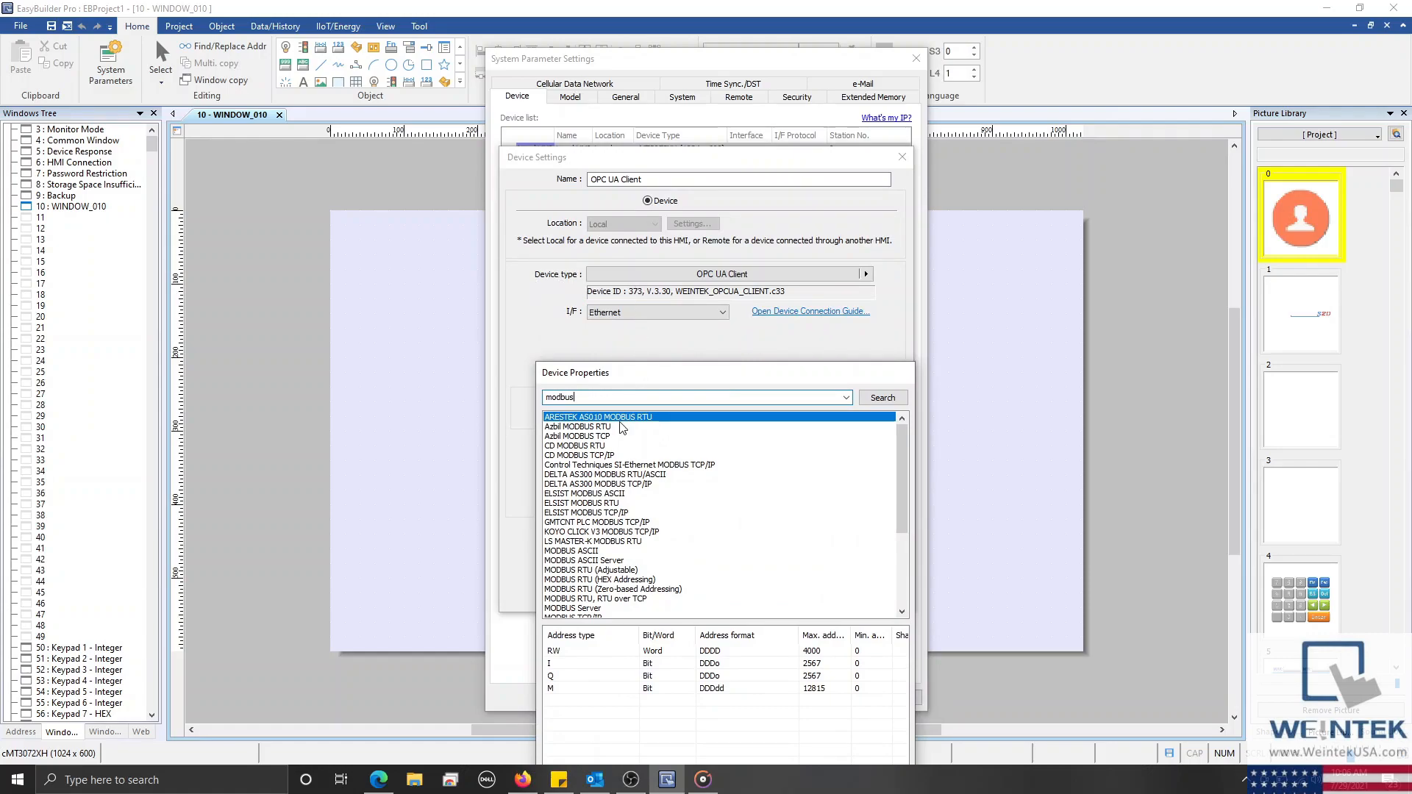
click(609, 616)
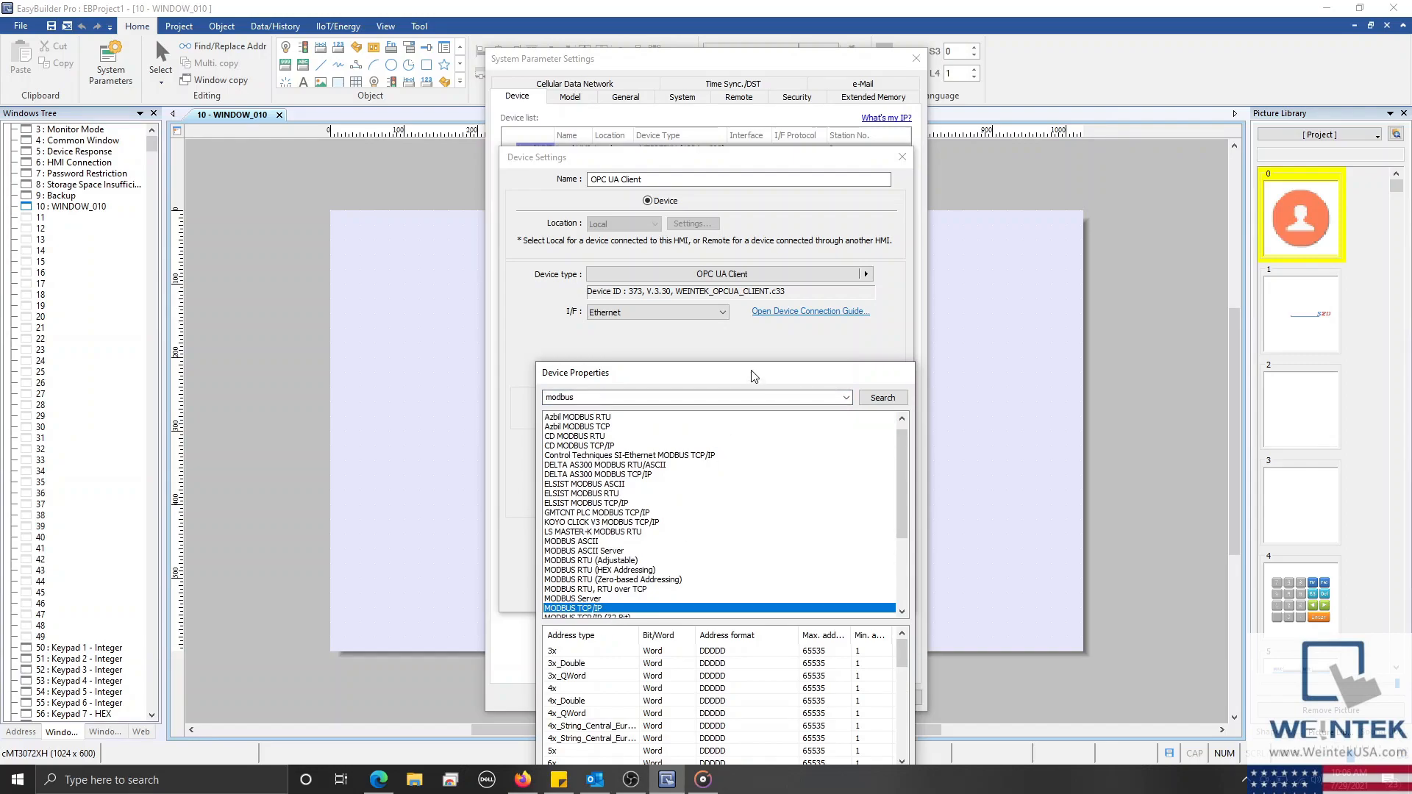
key(Return)
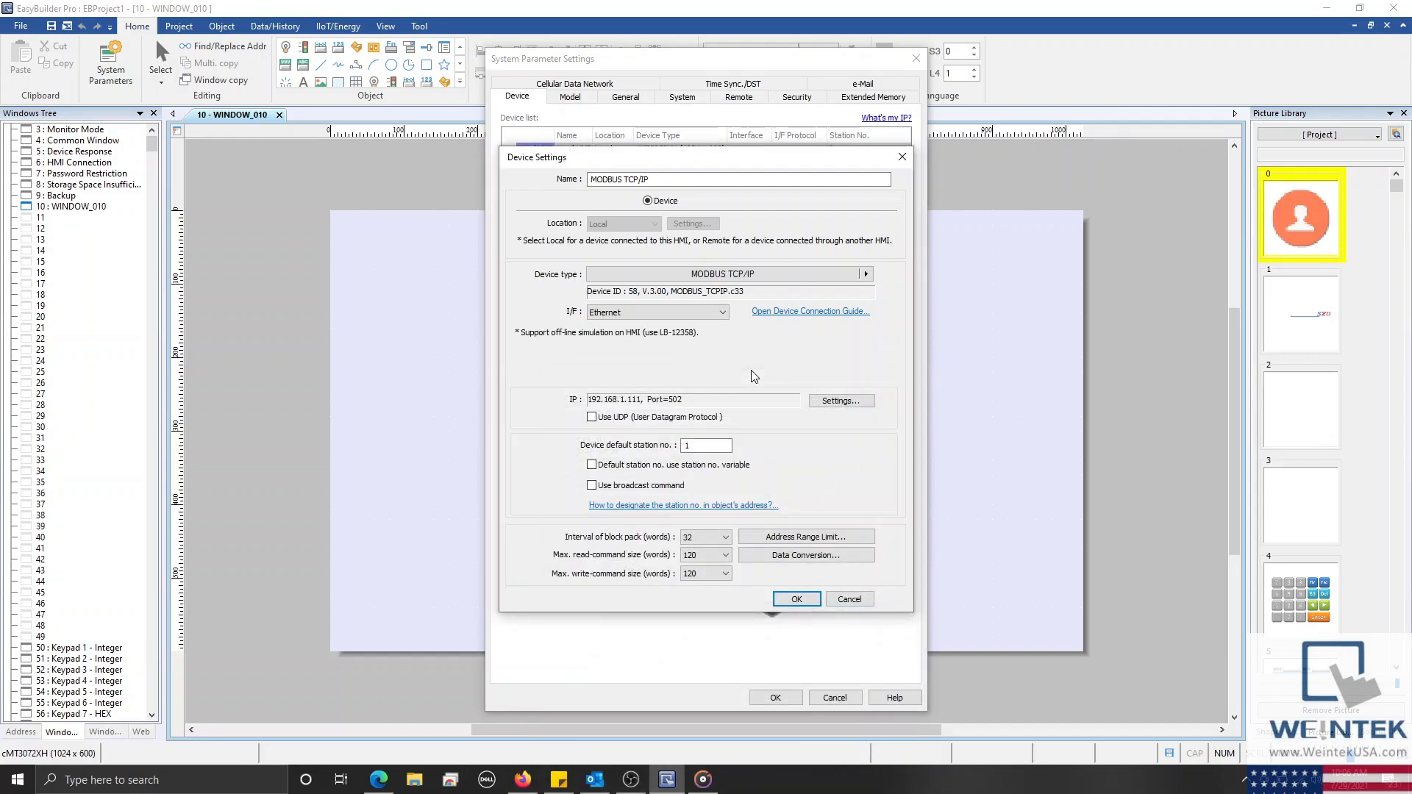
click(796, 599)
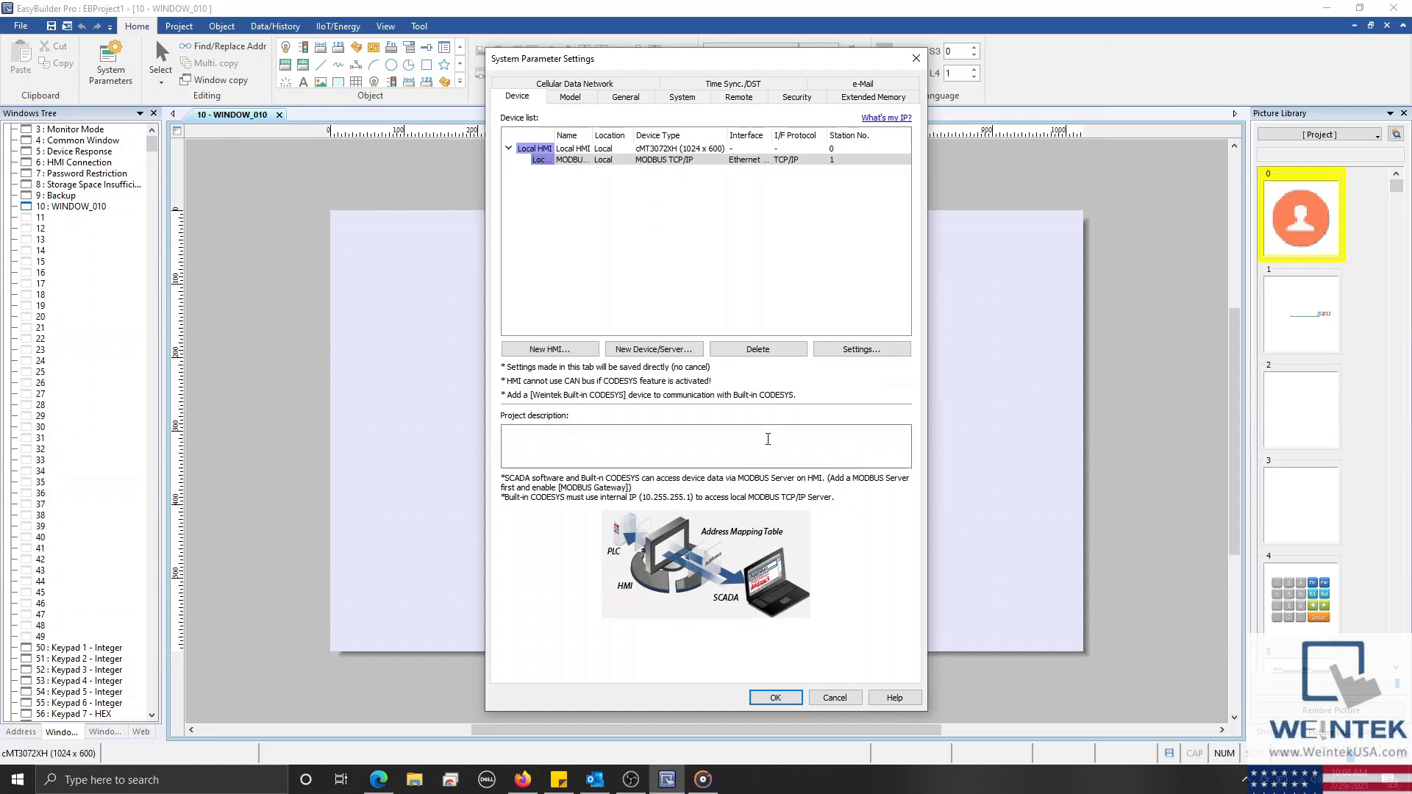
click(774, 697)
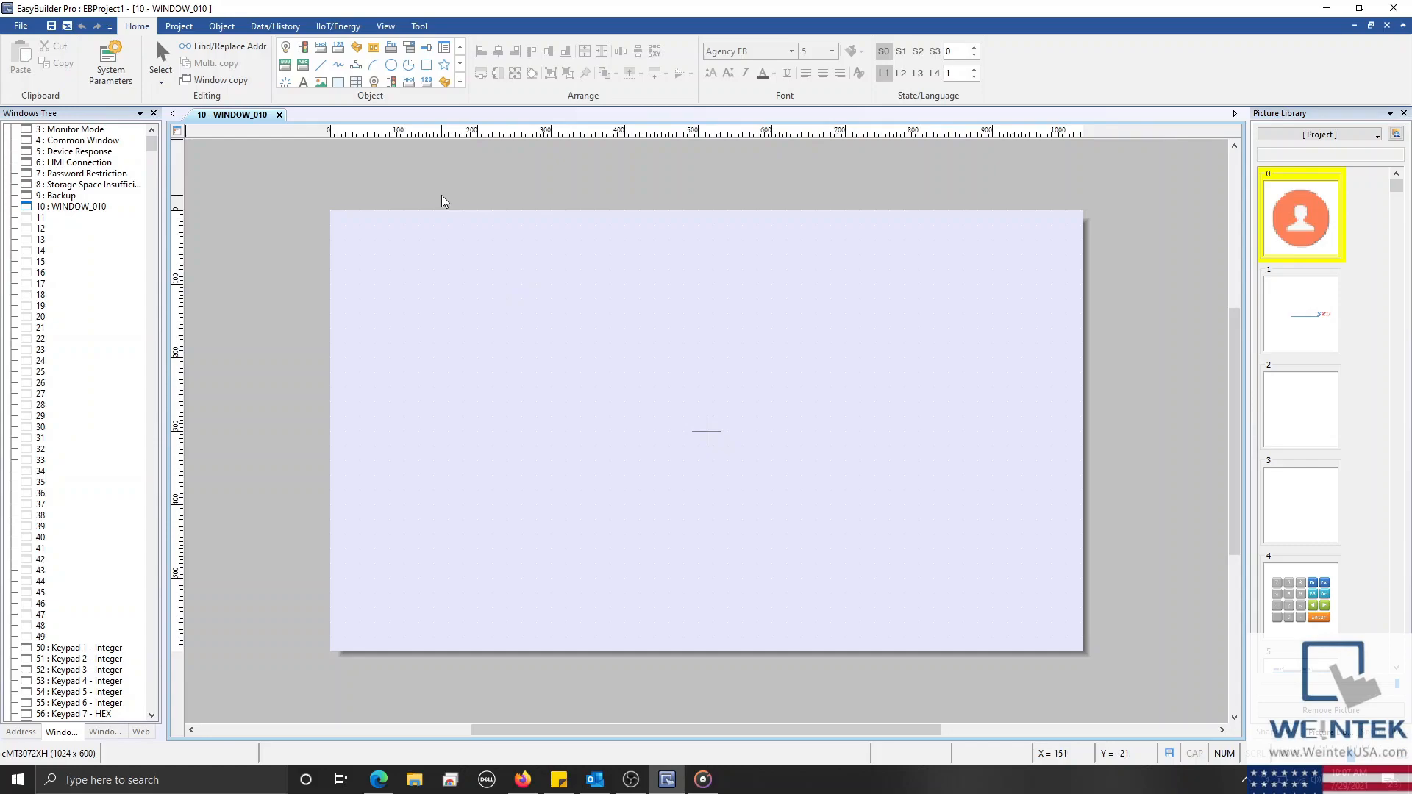
Create a new data sampling object with the comment "My Data"
click(287, 29)
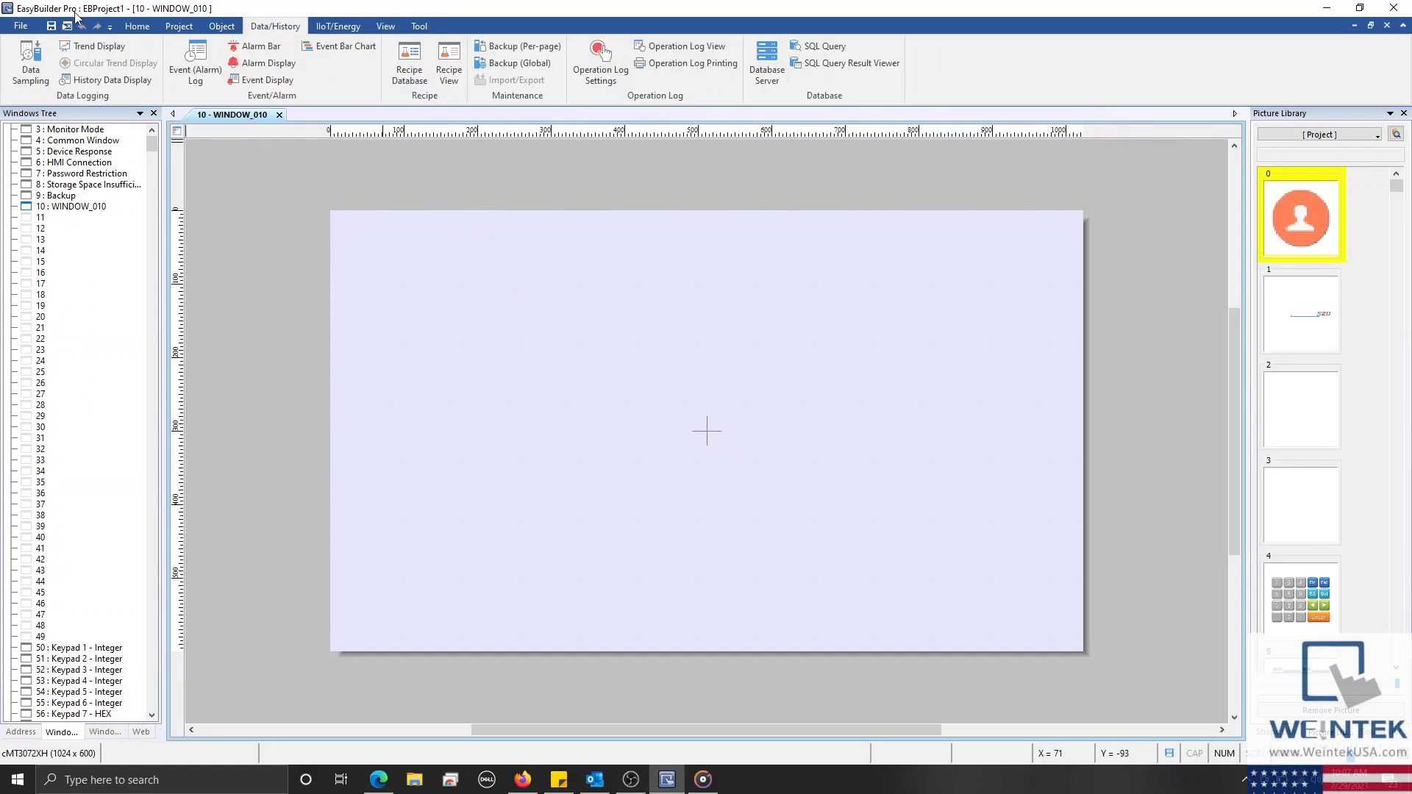
click(36, 81)
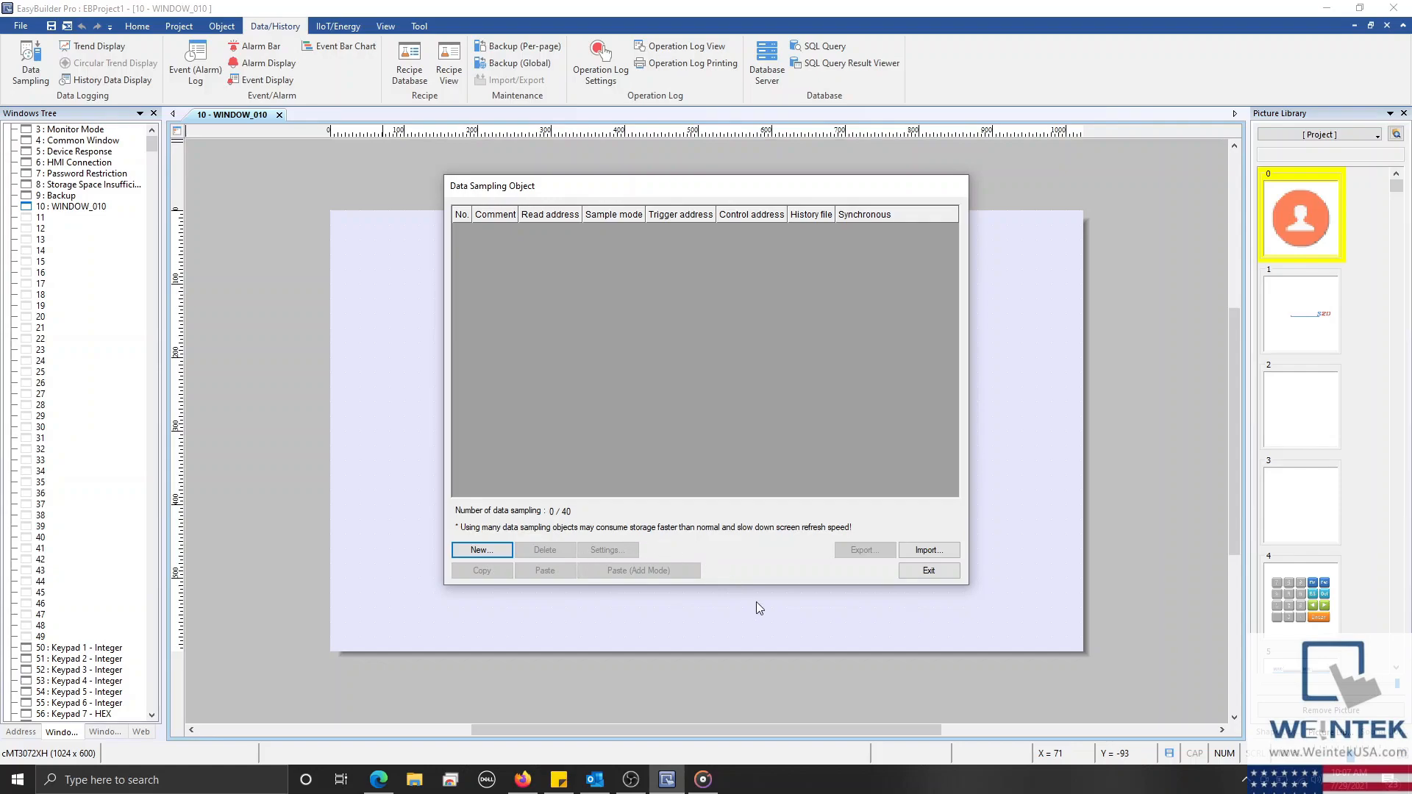
click(915, 547)
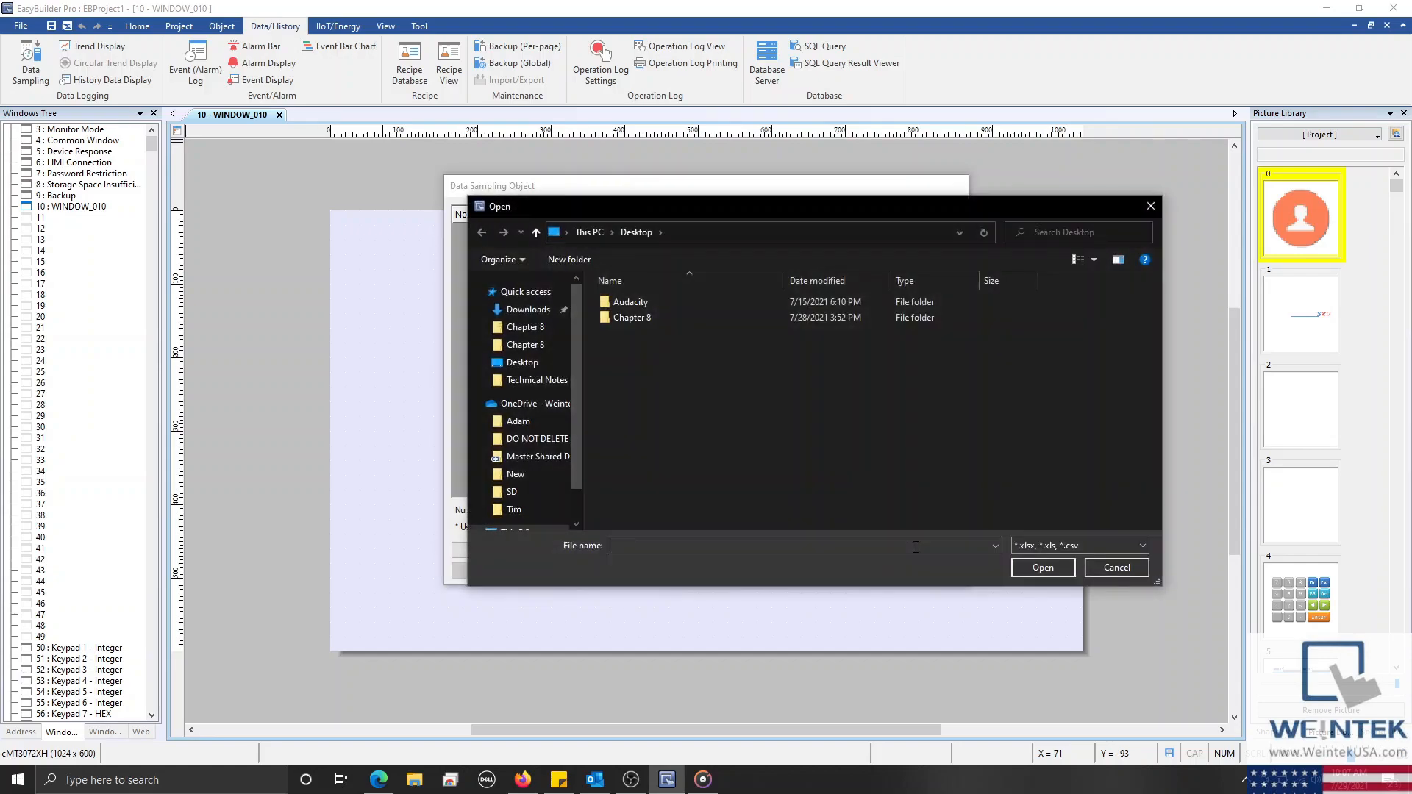
click(1098, 568)
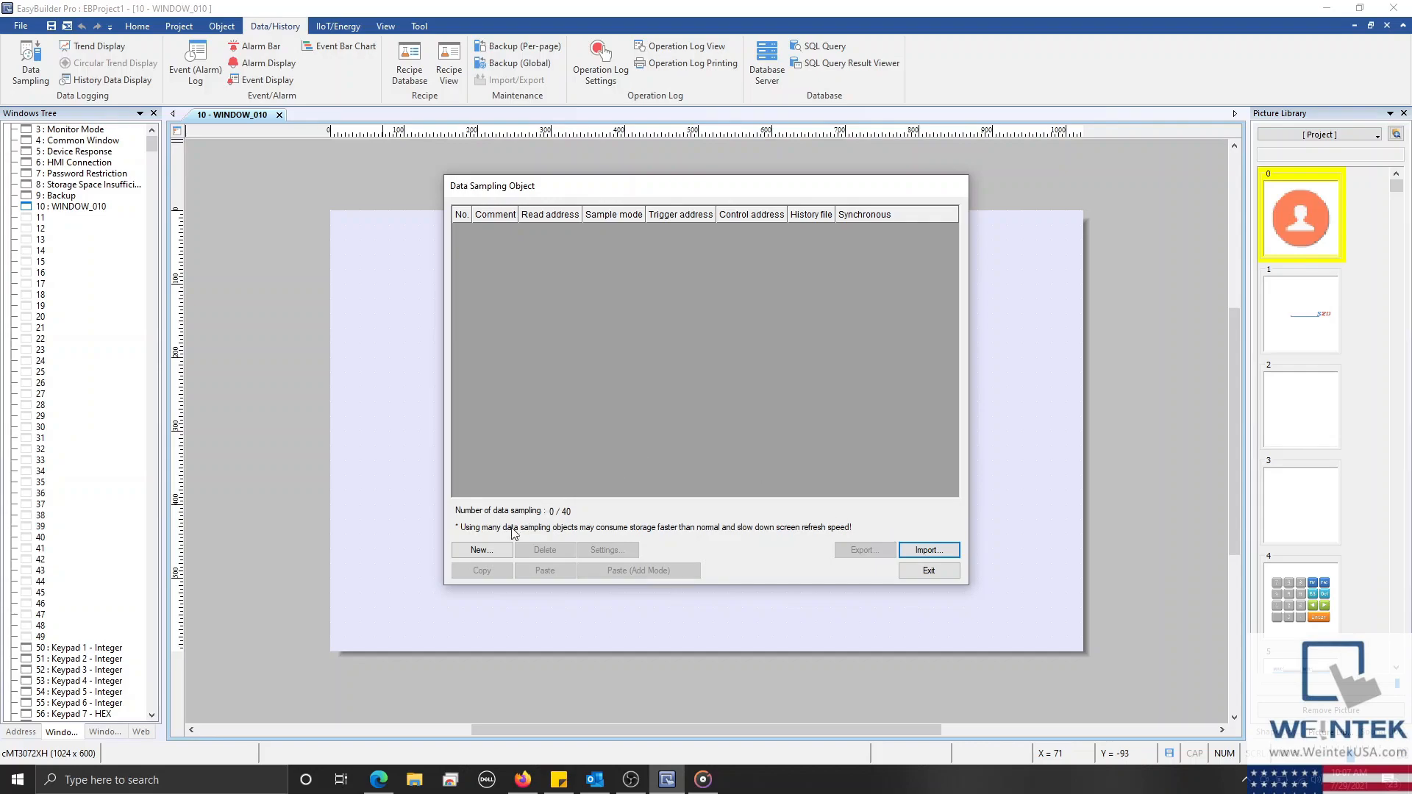
click(495, 553)
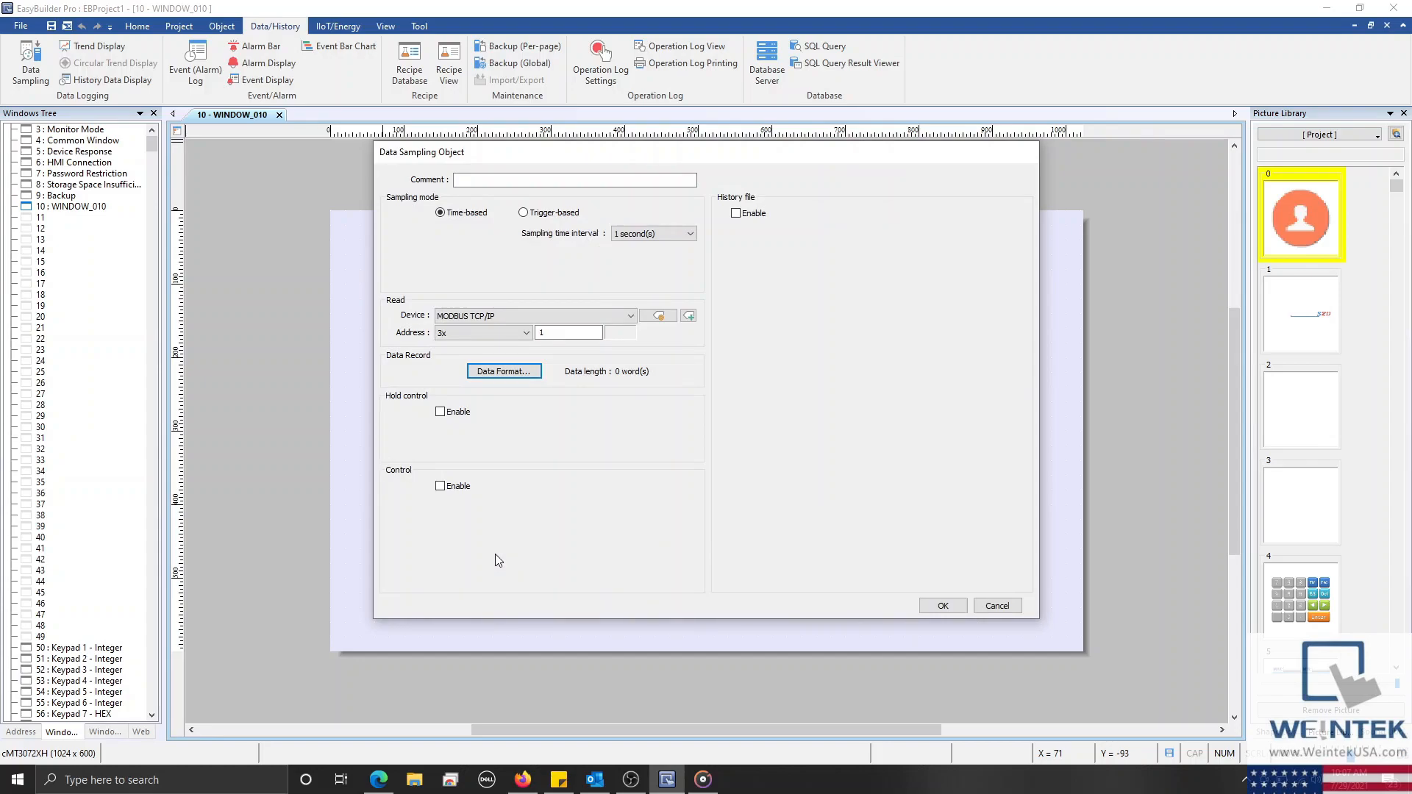
click(571, 181)
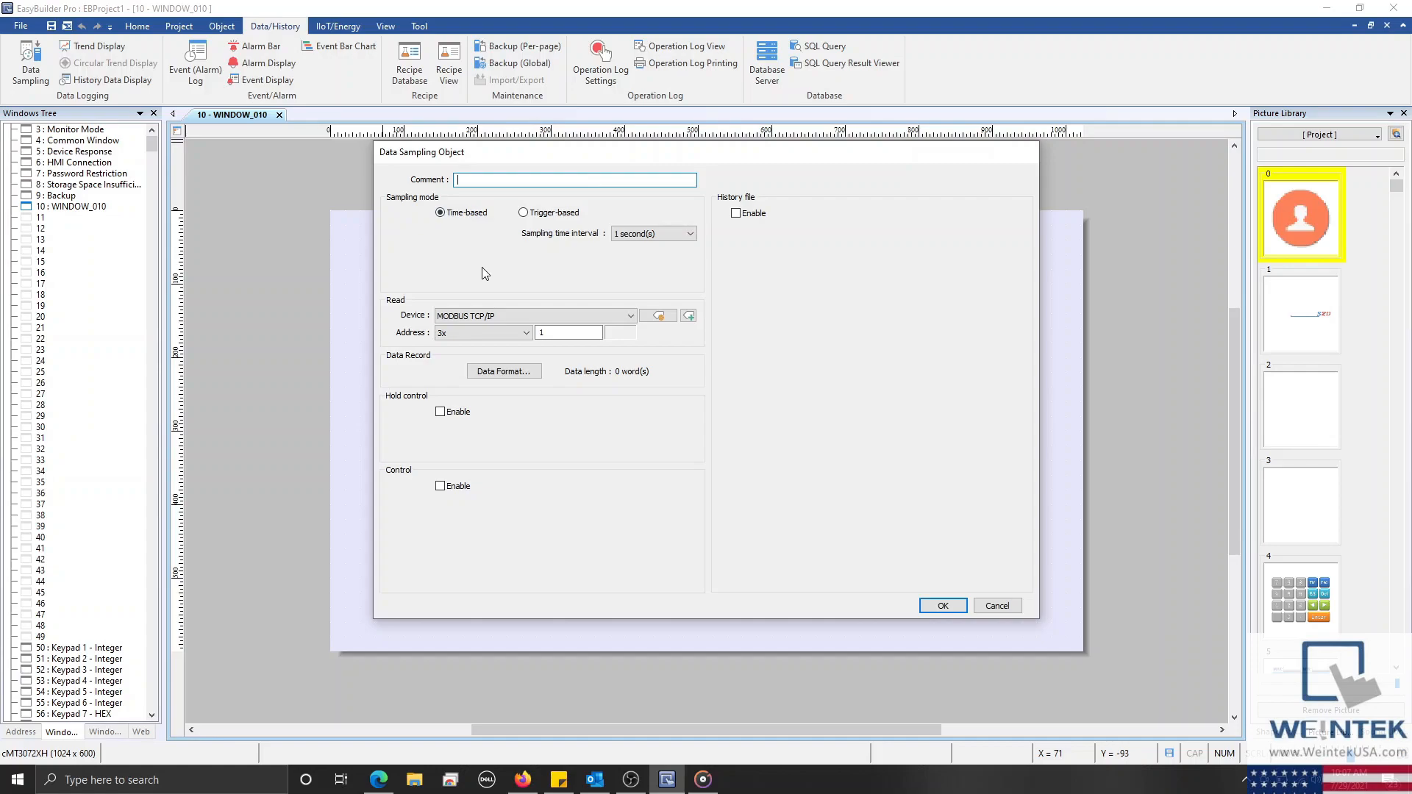
text(My Data)
Review the sampling time intervals and the trigger-based mode options, and return the sampling mode to Time-based
click(689, 233)
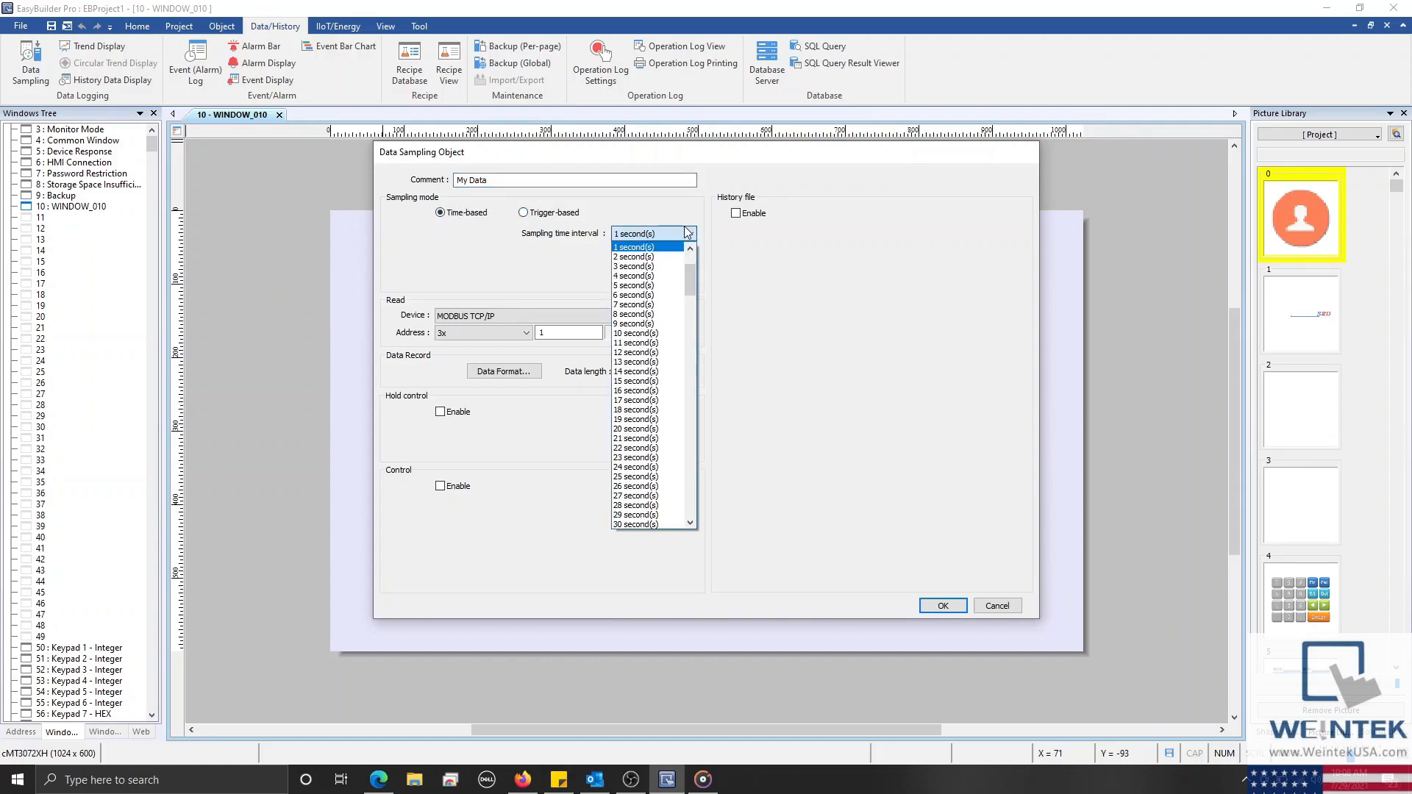
mouse_move(694, 276)
mouse_down()
mouse_move(691, 258)
mouse_move(682, 541)
mouse_move(710, 488)
mouse_move(691, 261)
mouse_up()
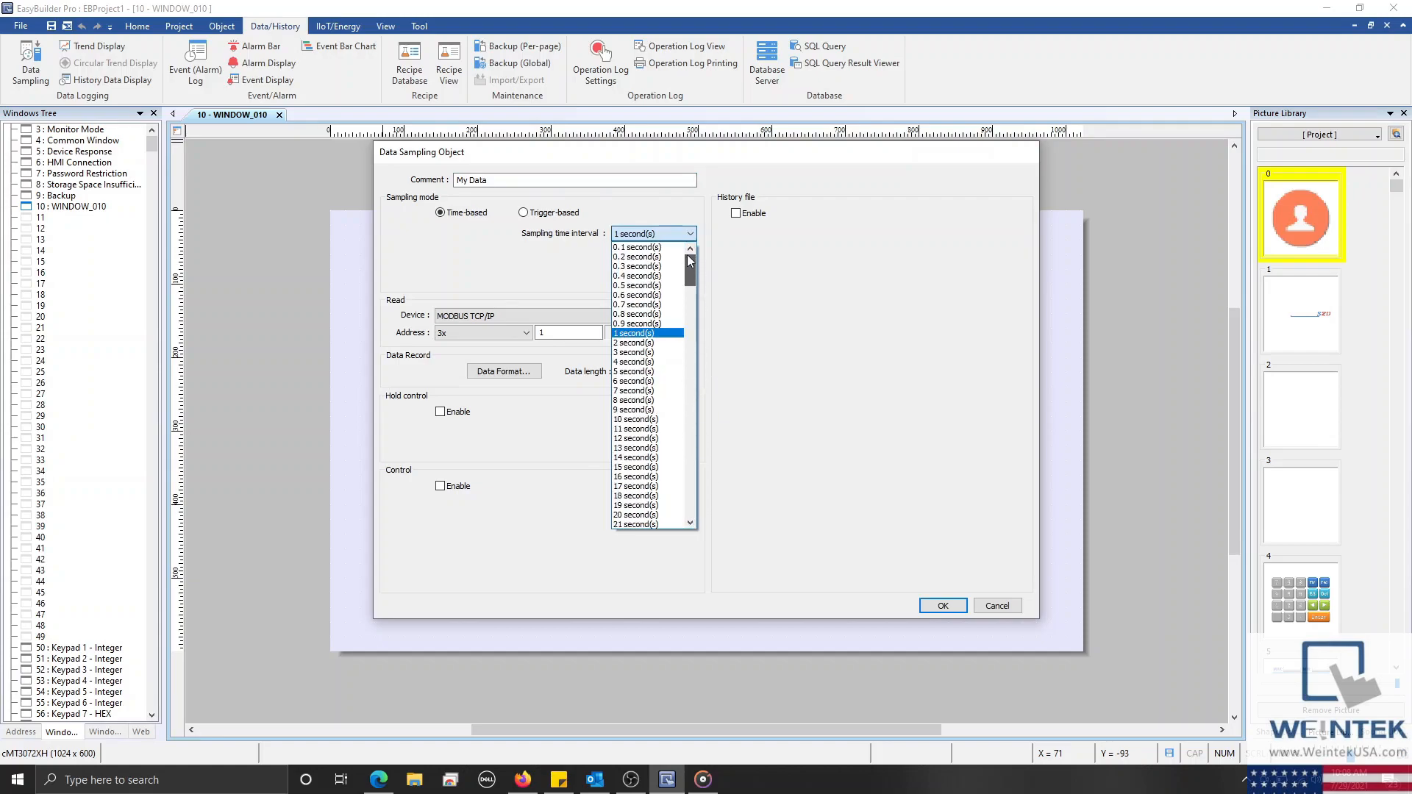
click(579, 261)
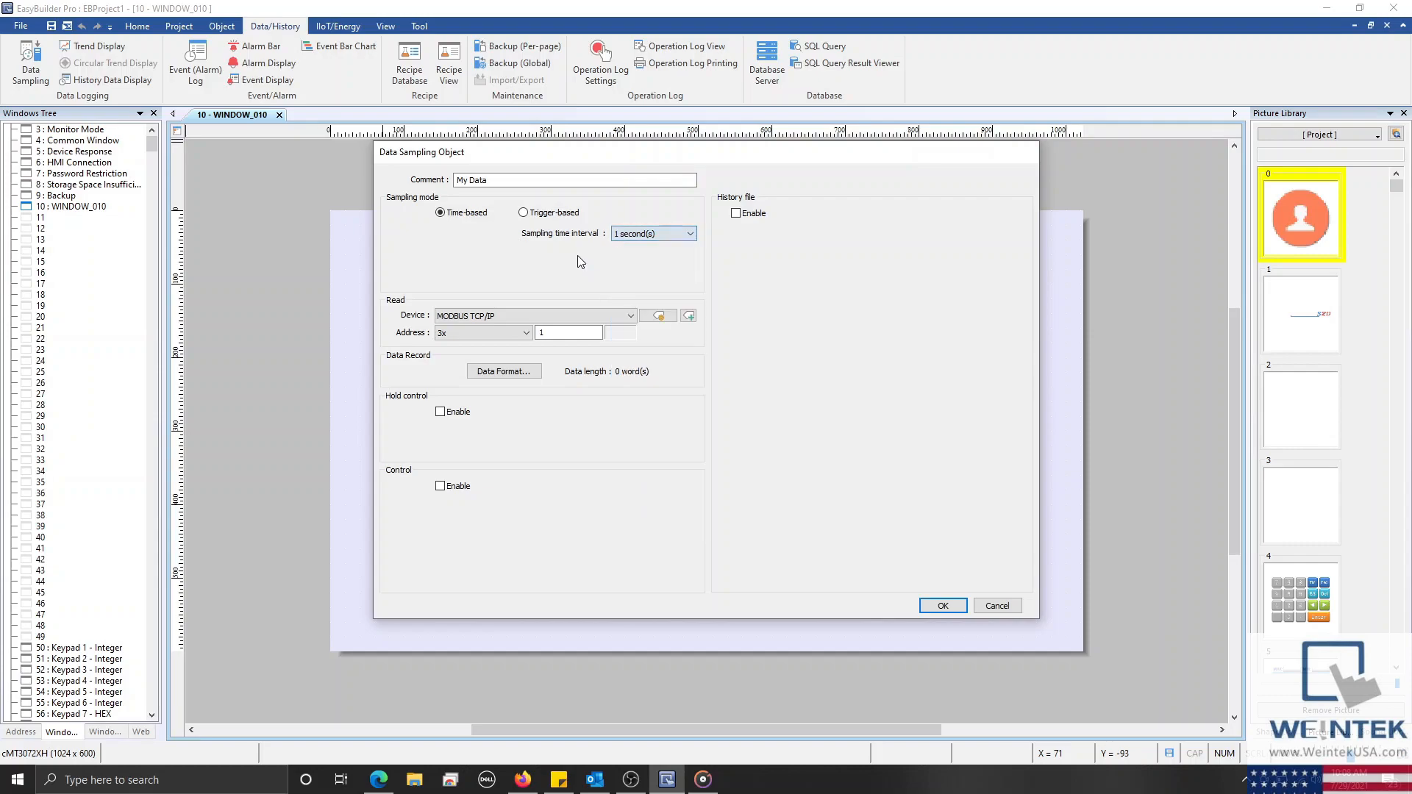
click(539, 215)
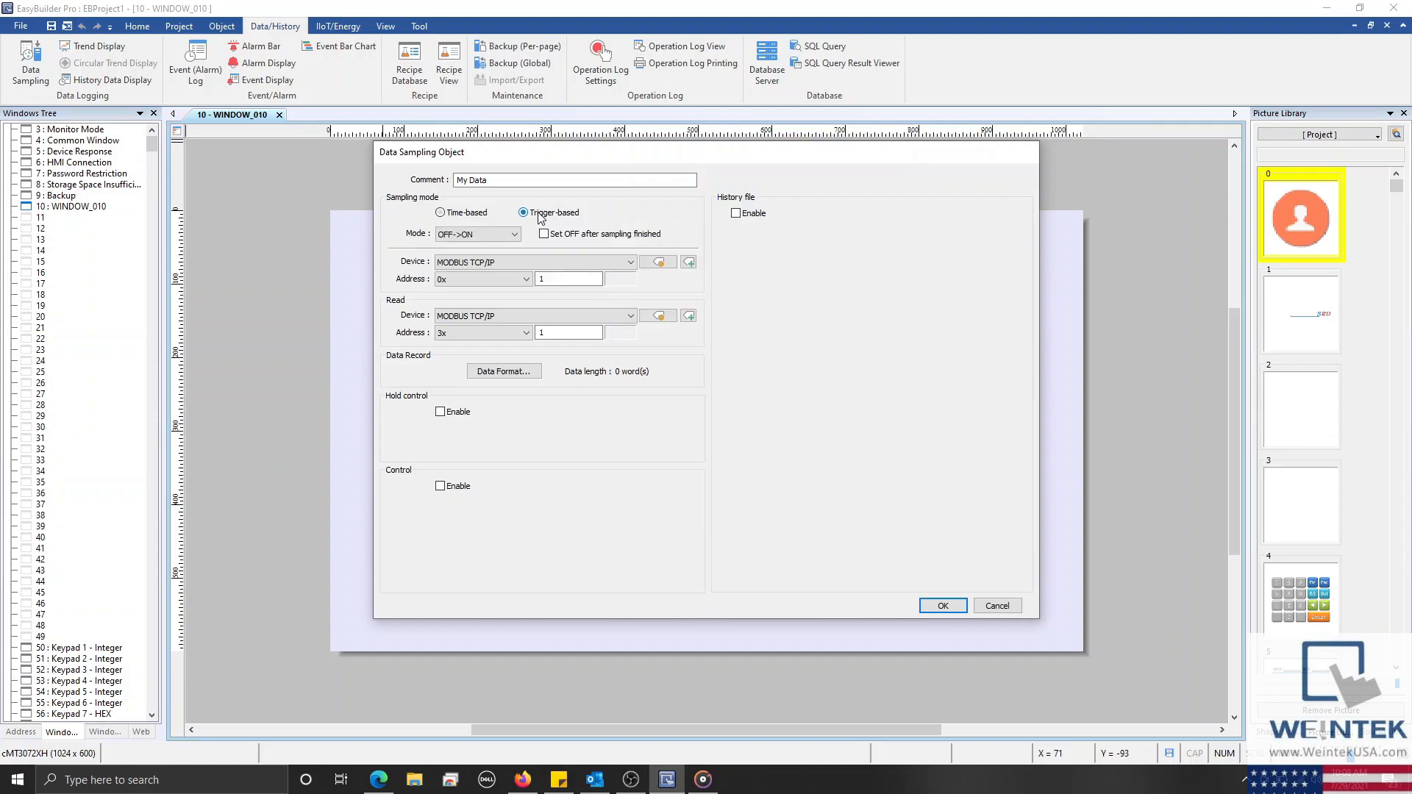
click(501, 234)
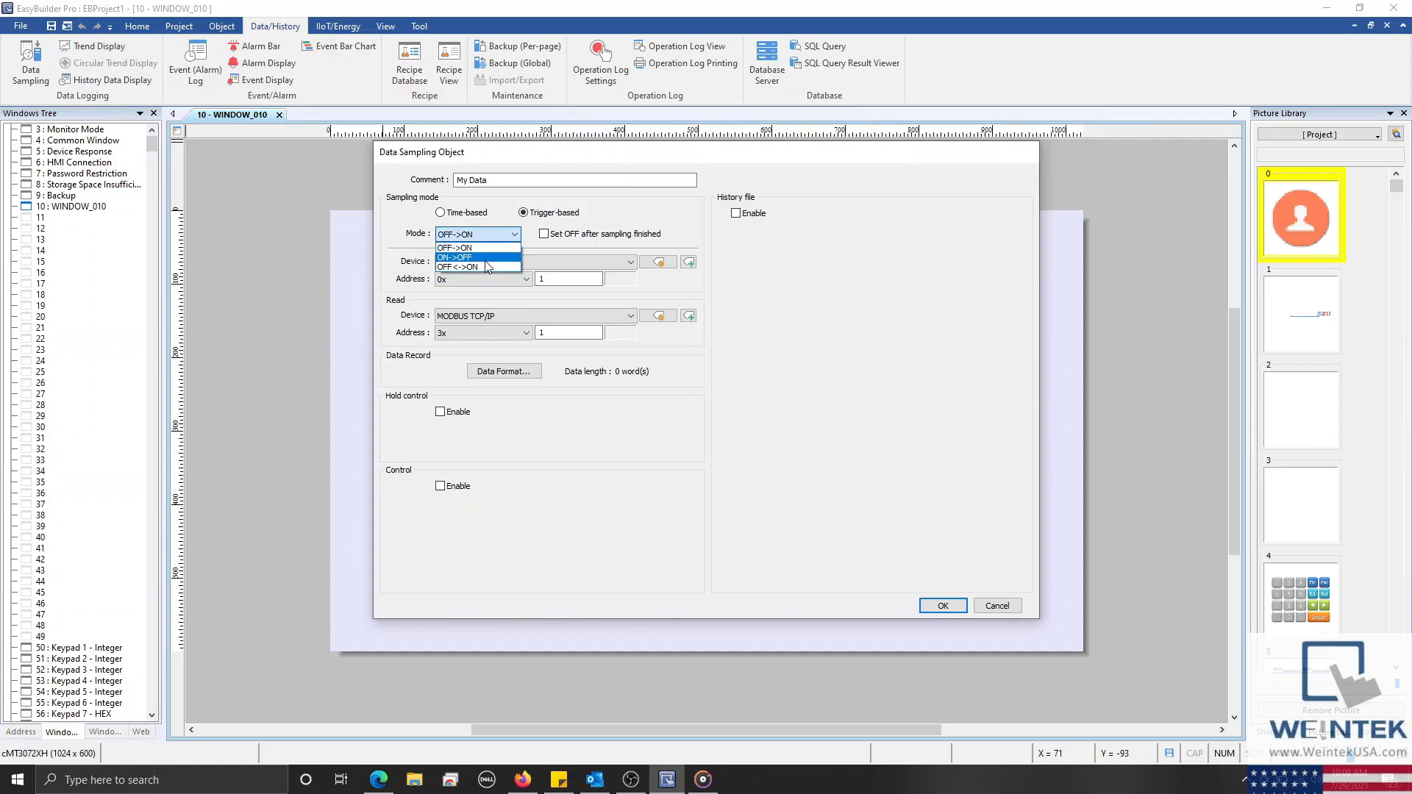
click(491, 232)
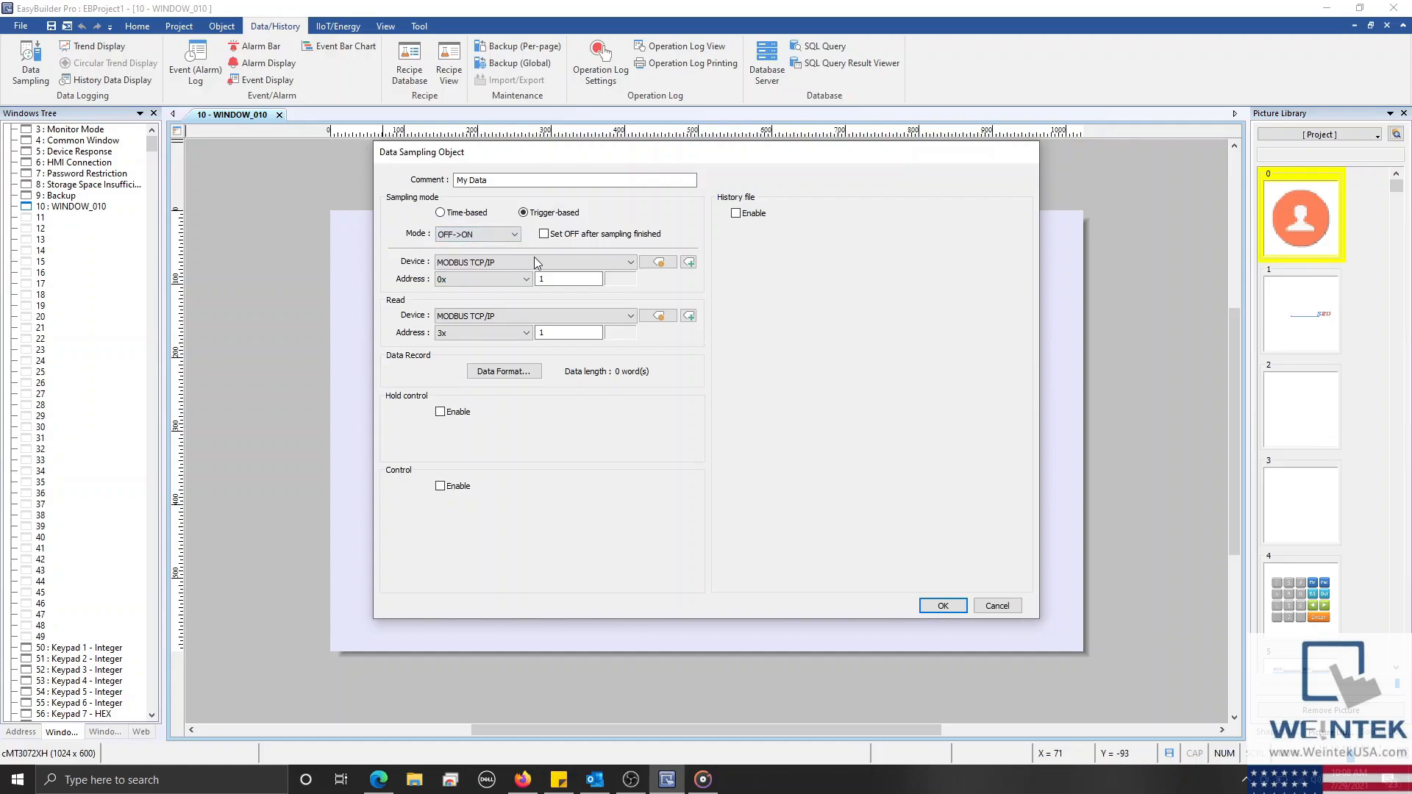
click(441, 213)
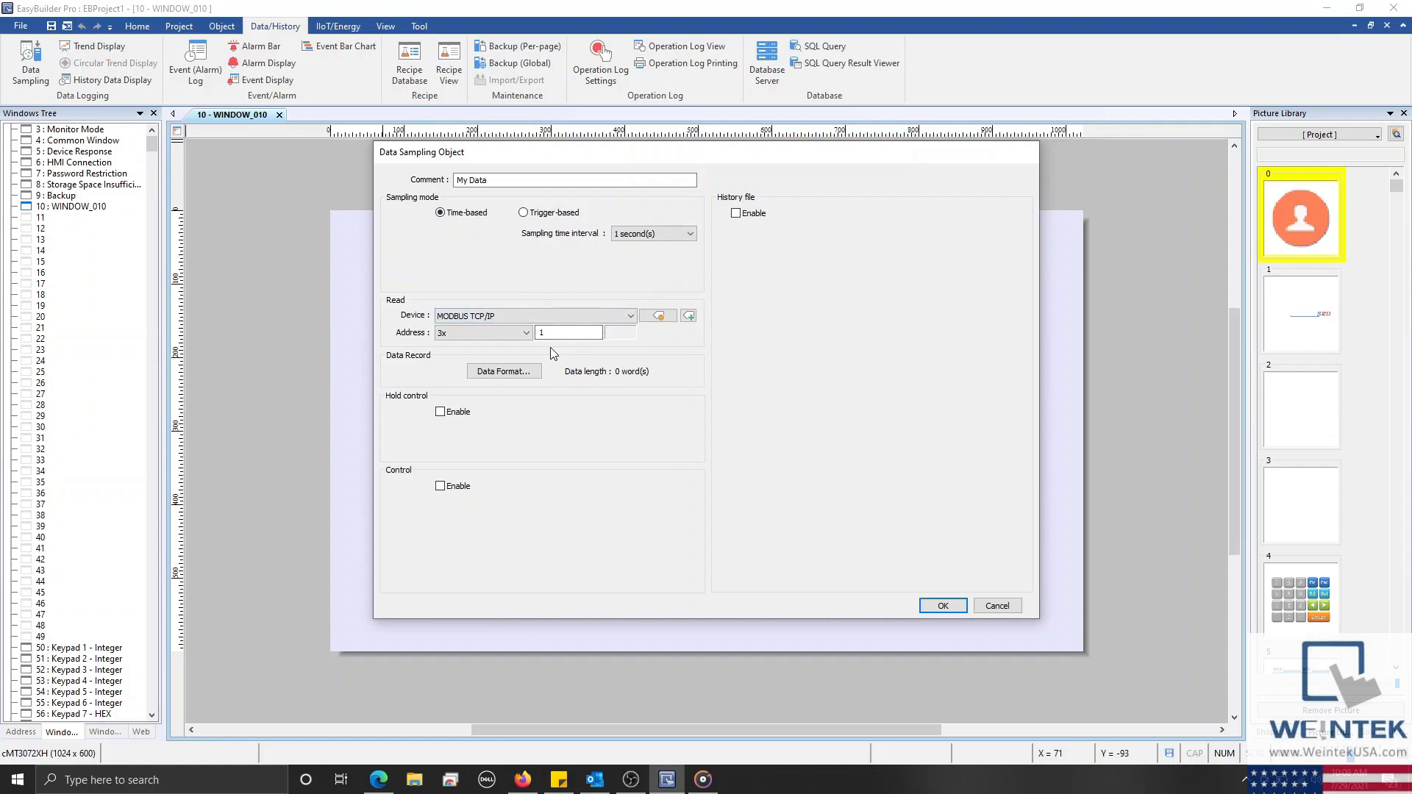
Set the address type of the MODBUS TCP/IP read address to 4x
click(510, 337)
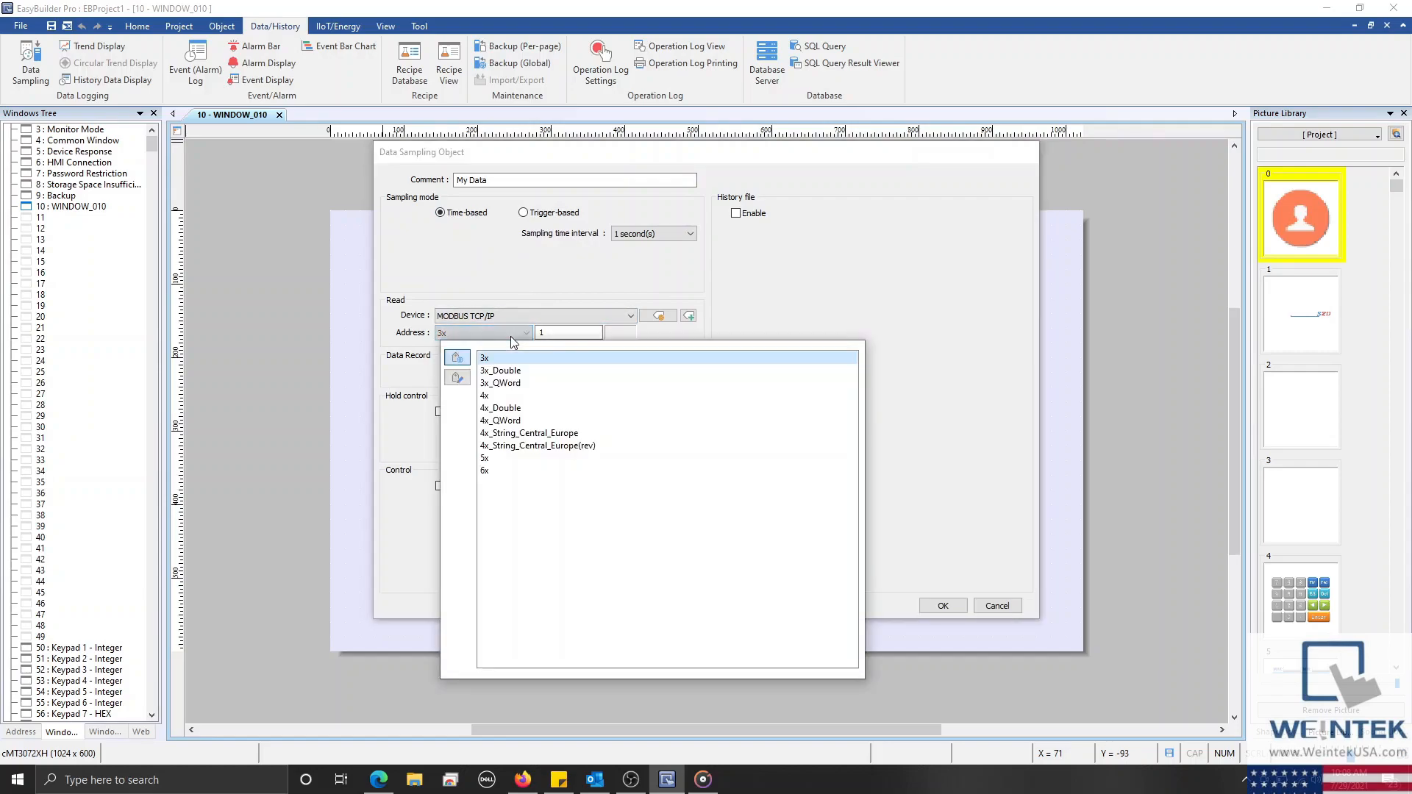
click(514, 397)
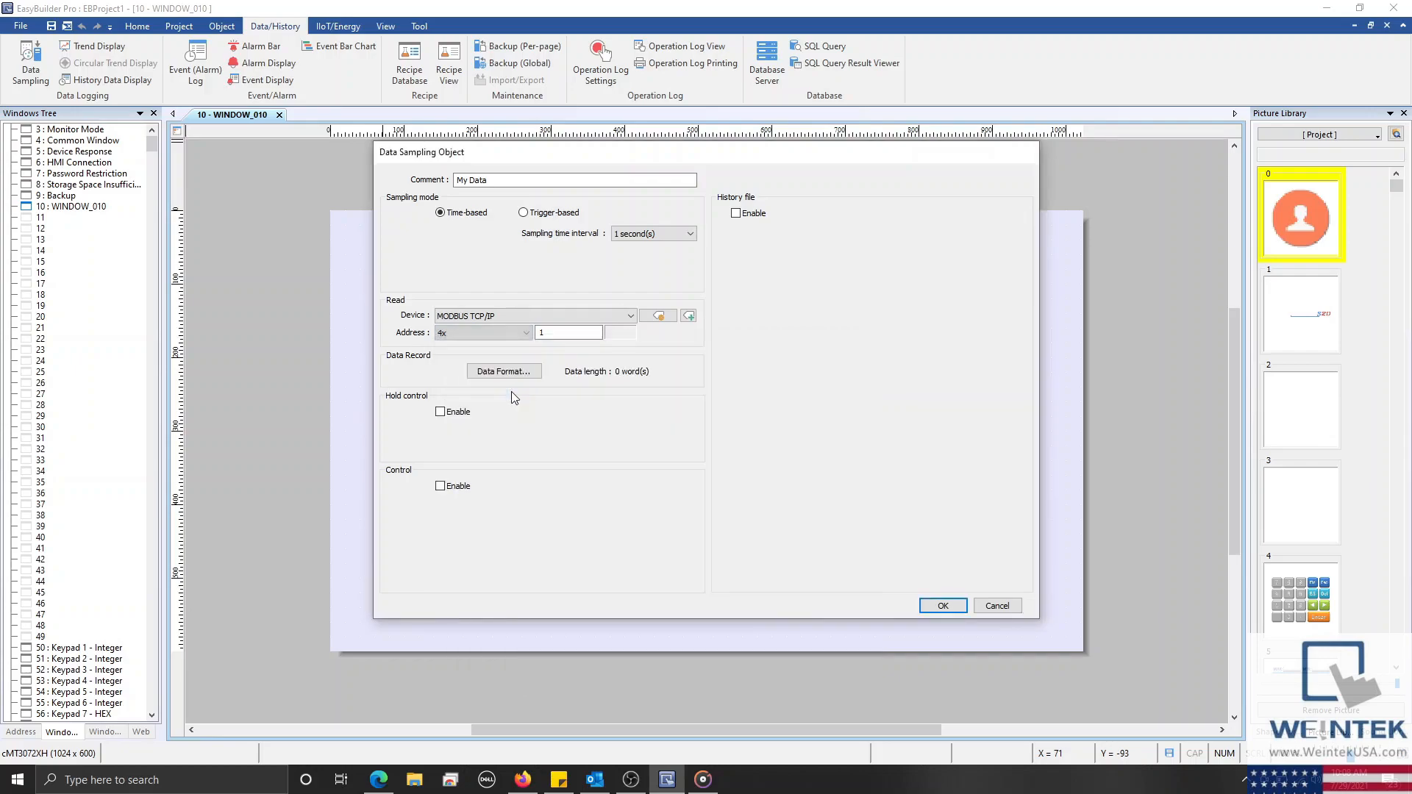
click(573, 333)
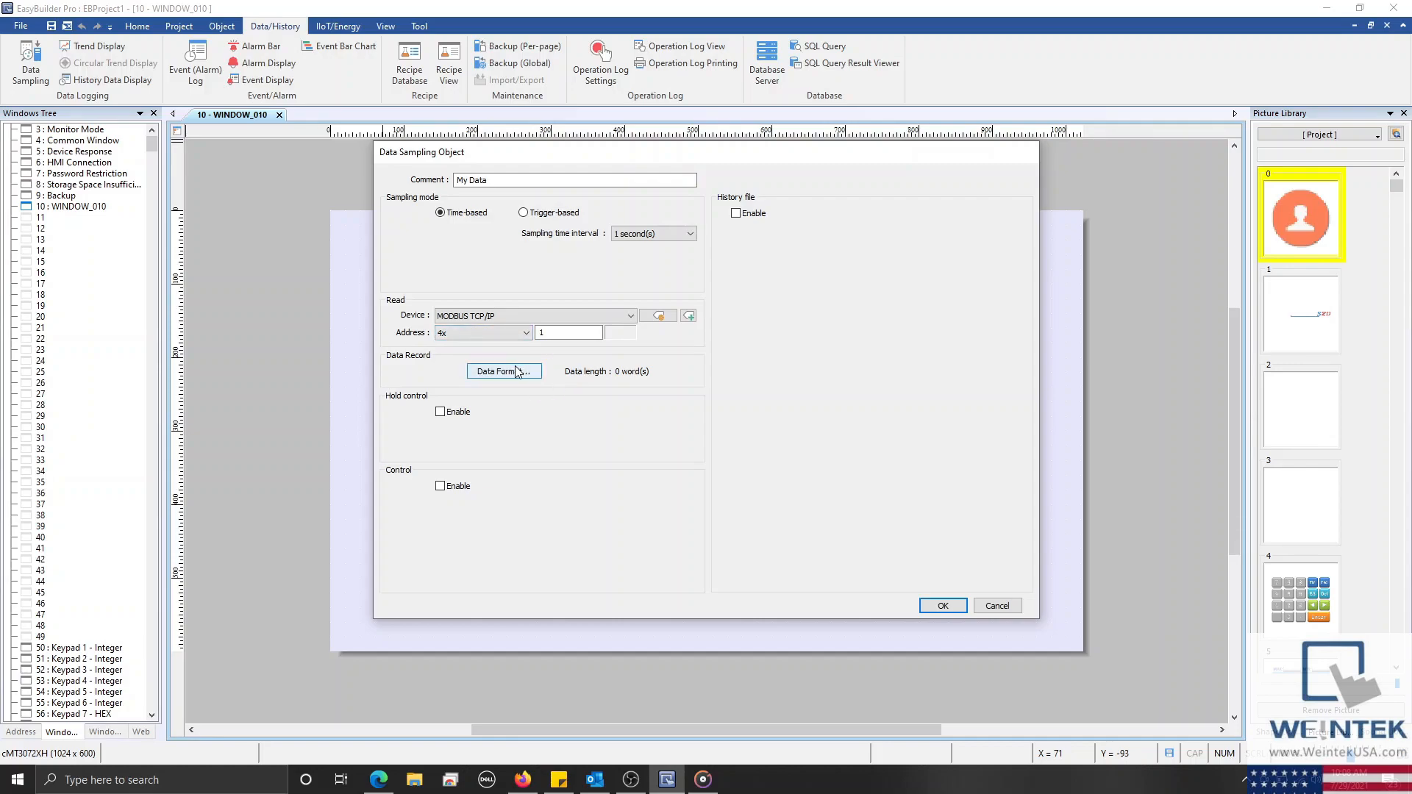
Add a data record channel described as "Data 1" with data type 16-bit Unsigned, saving its format as the default
click(494, 375)
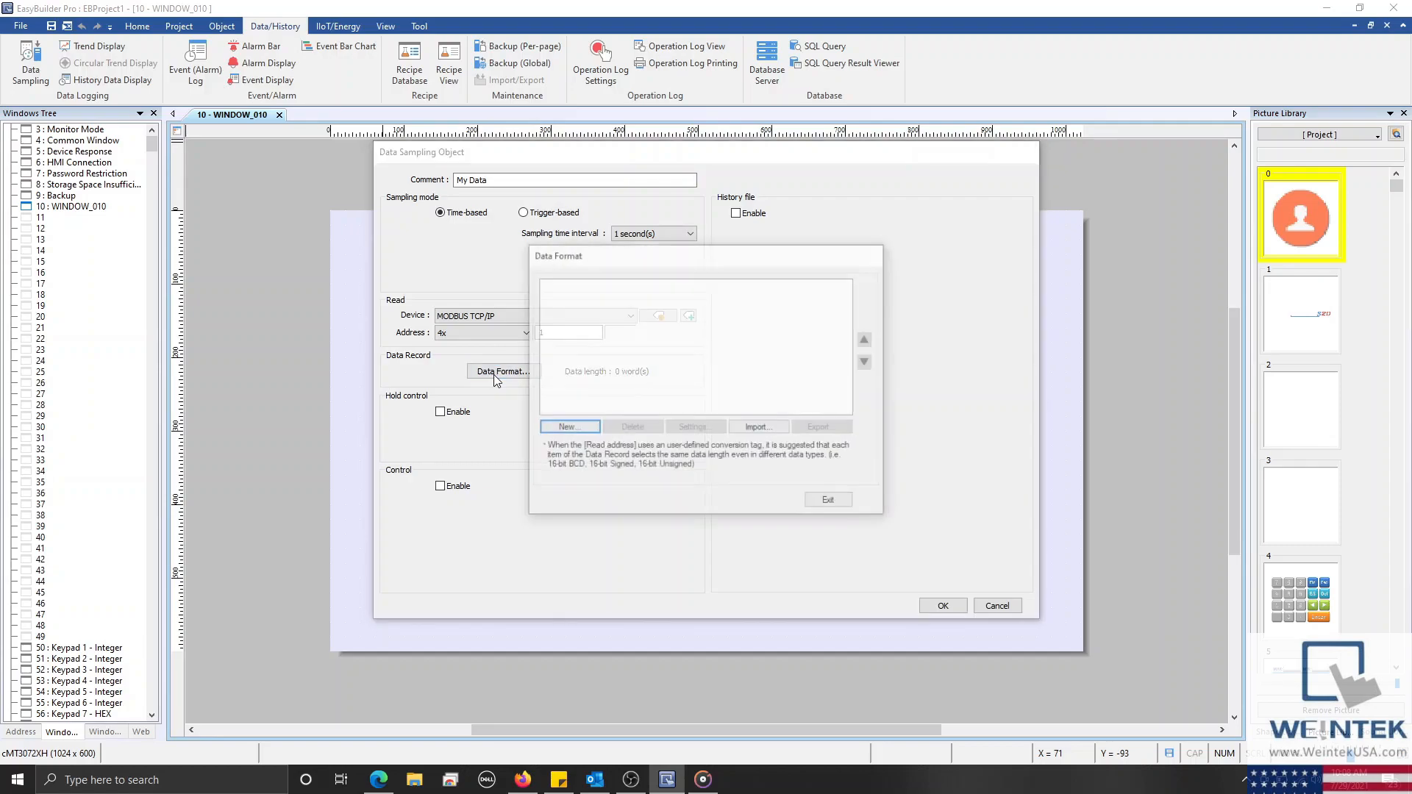
click(547, 431)
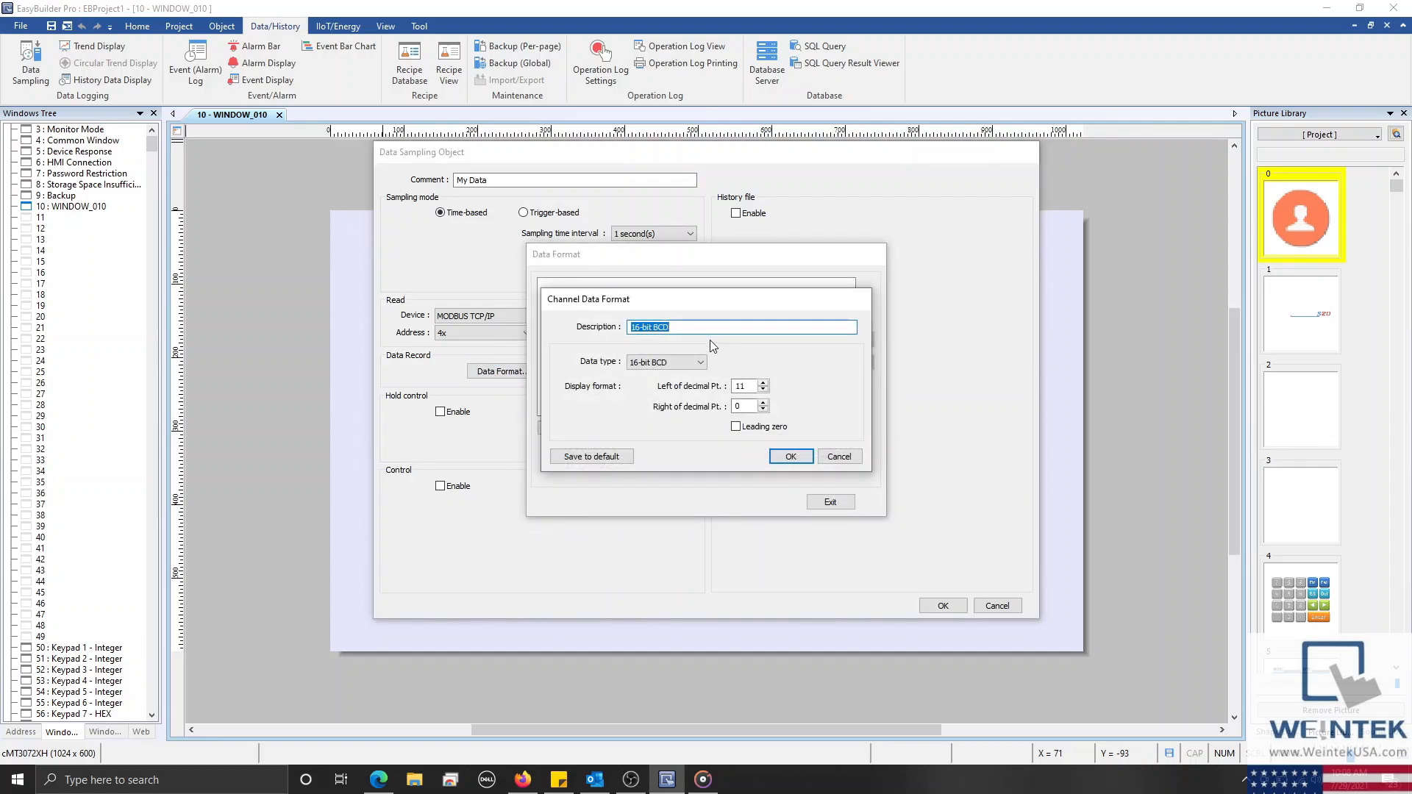
text(Data 1)
click(701, 363)
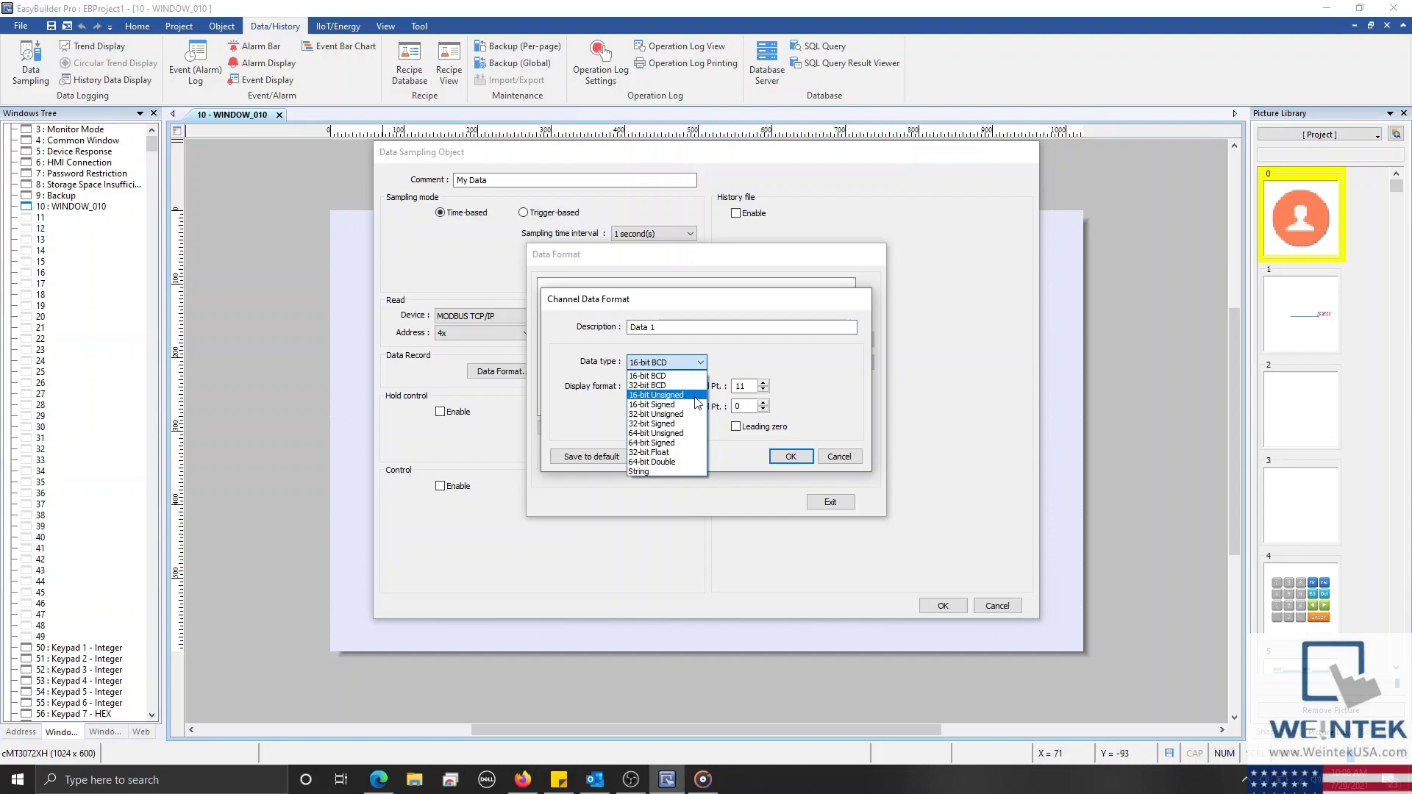
click(693, 397)
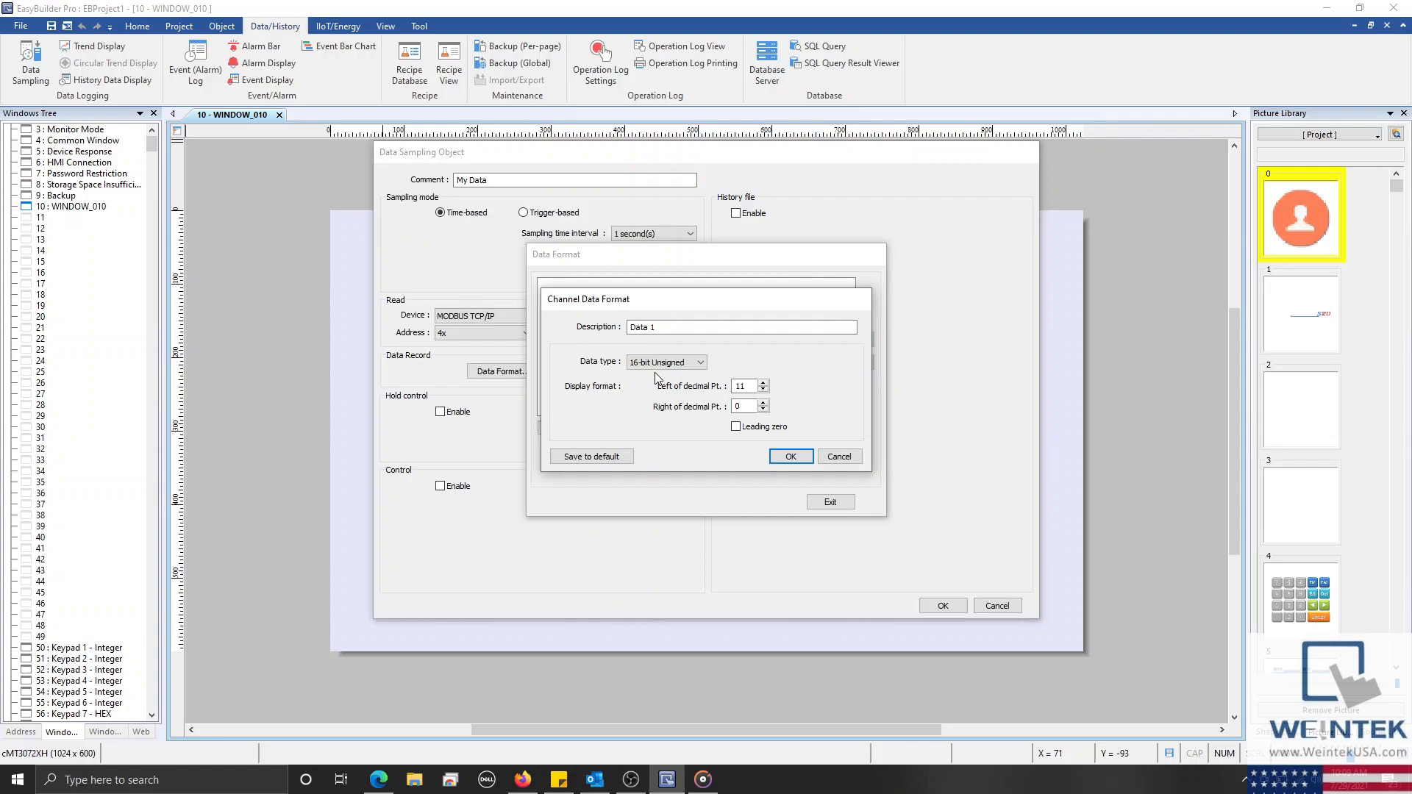
click(627, 457)
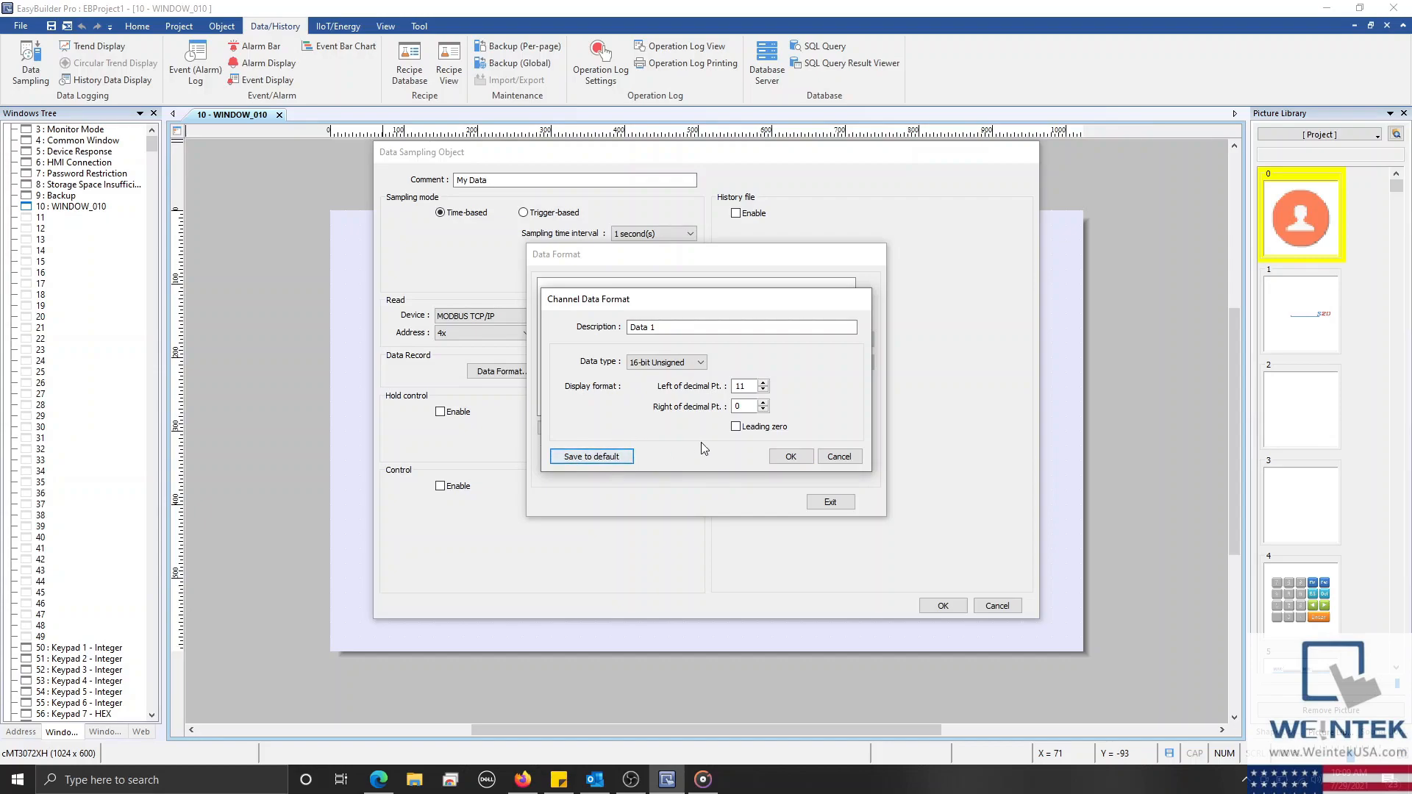
click(790, 456)
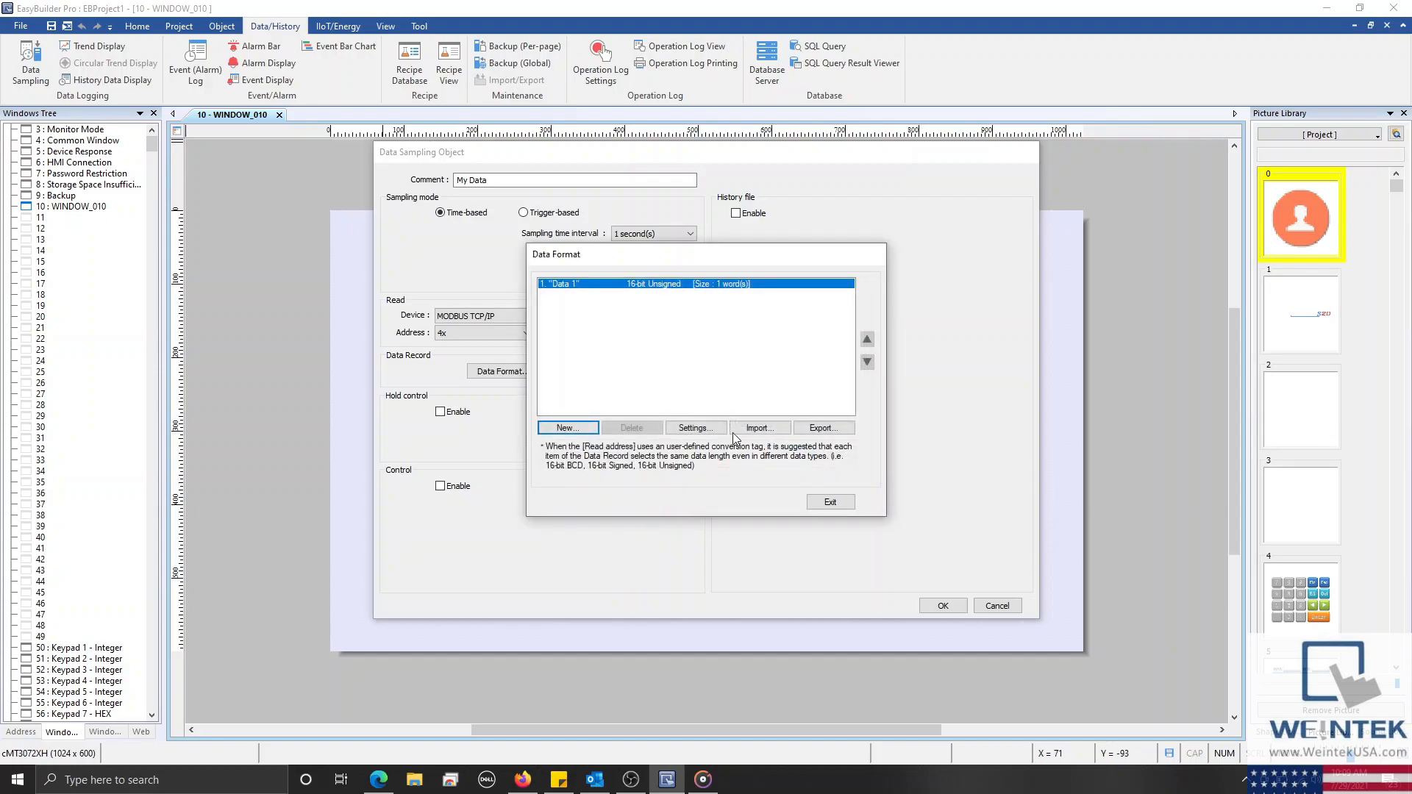
Add two more 16-bit Unsigned channels described as "Data 2" and "Data 3", and close the data format settings
click(591, 427)
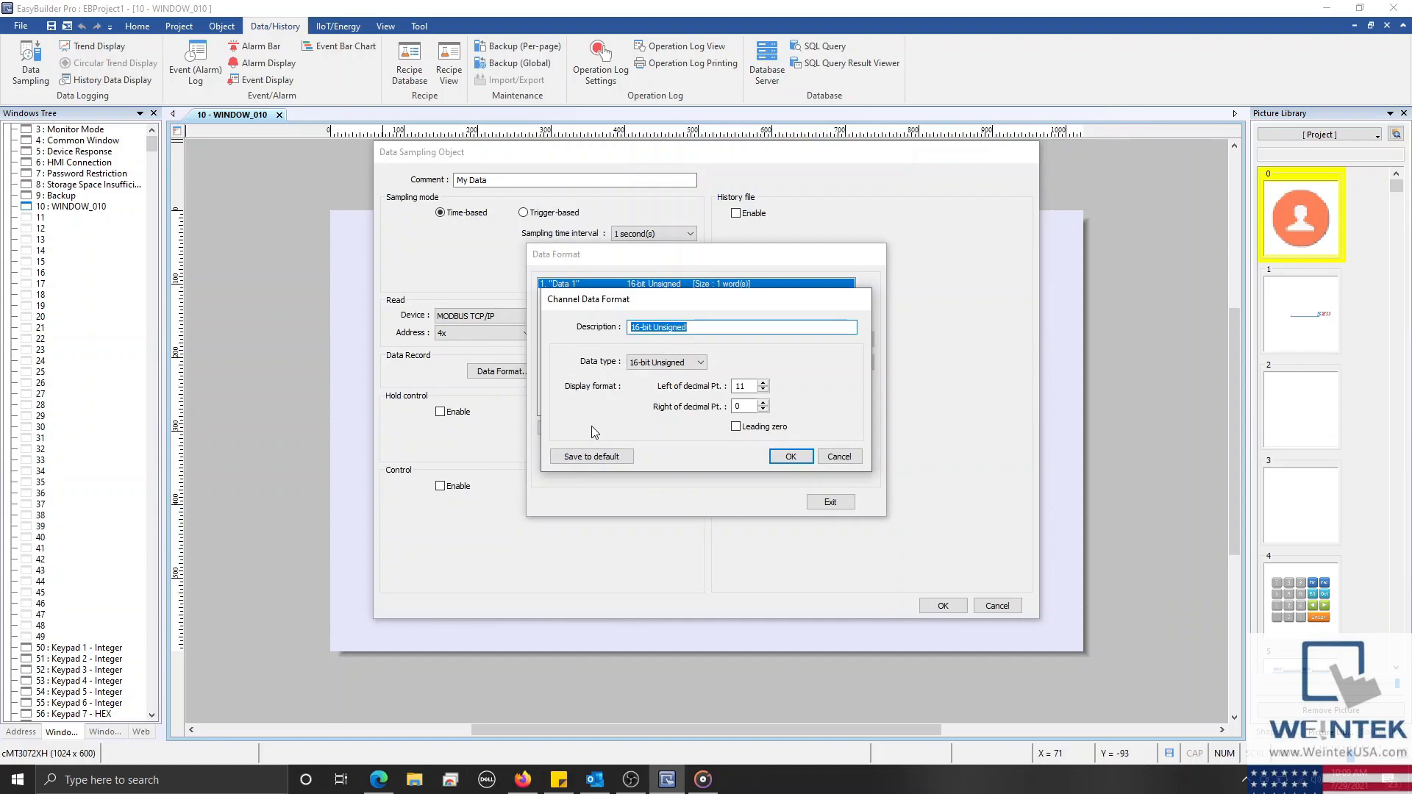
text(Data 2)
click(791, 457)
click(587, 437)
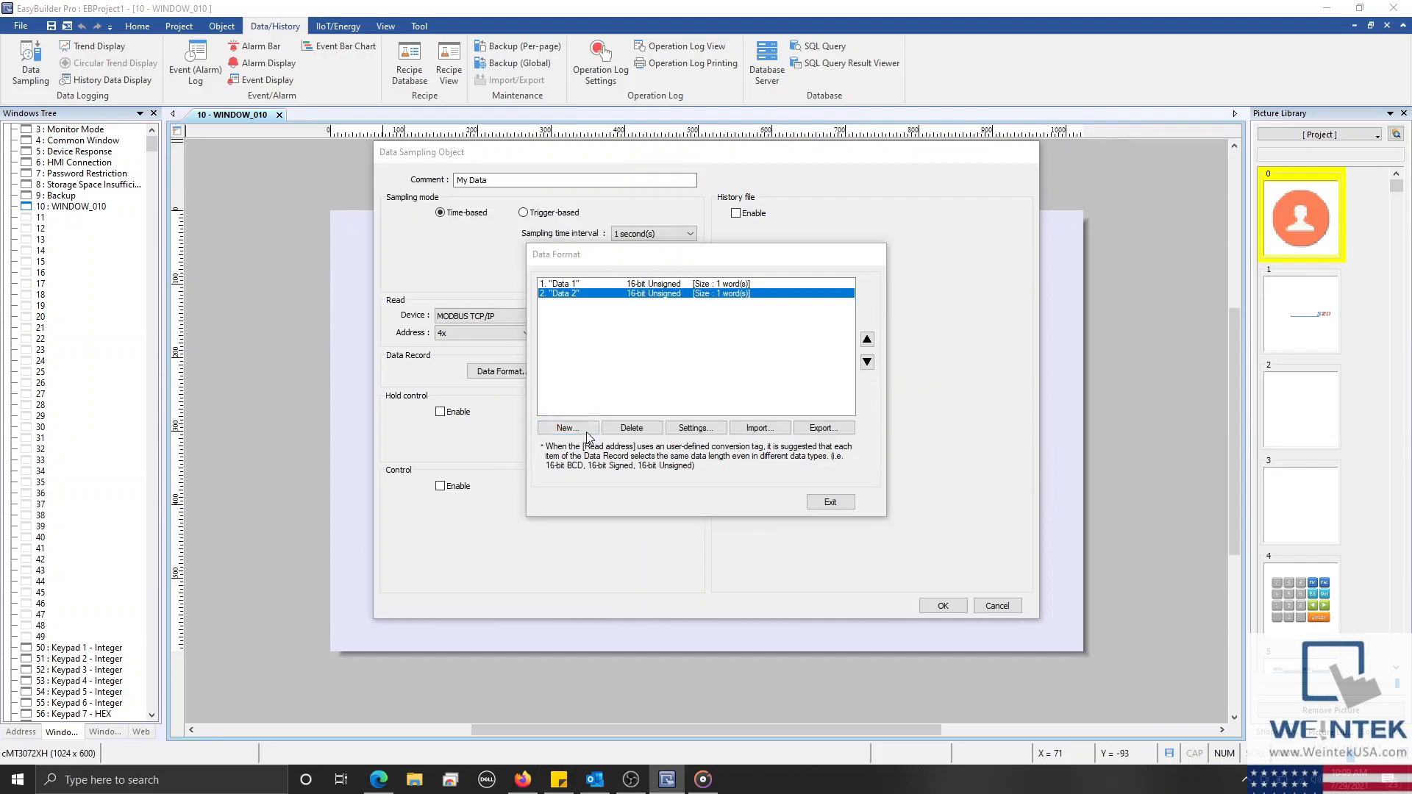
text(Data 3)
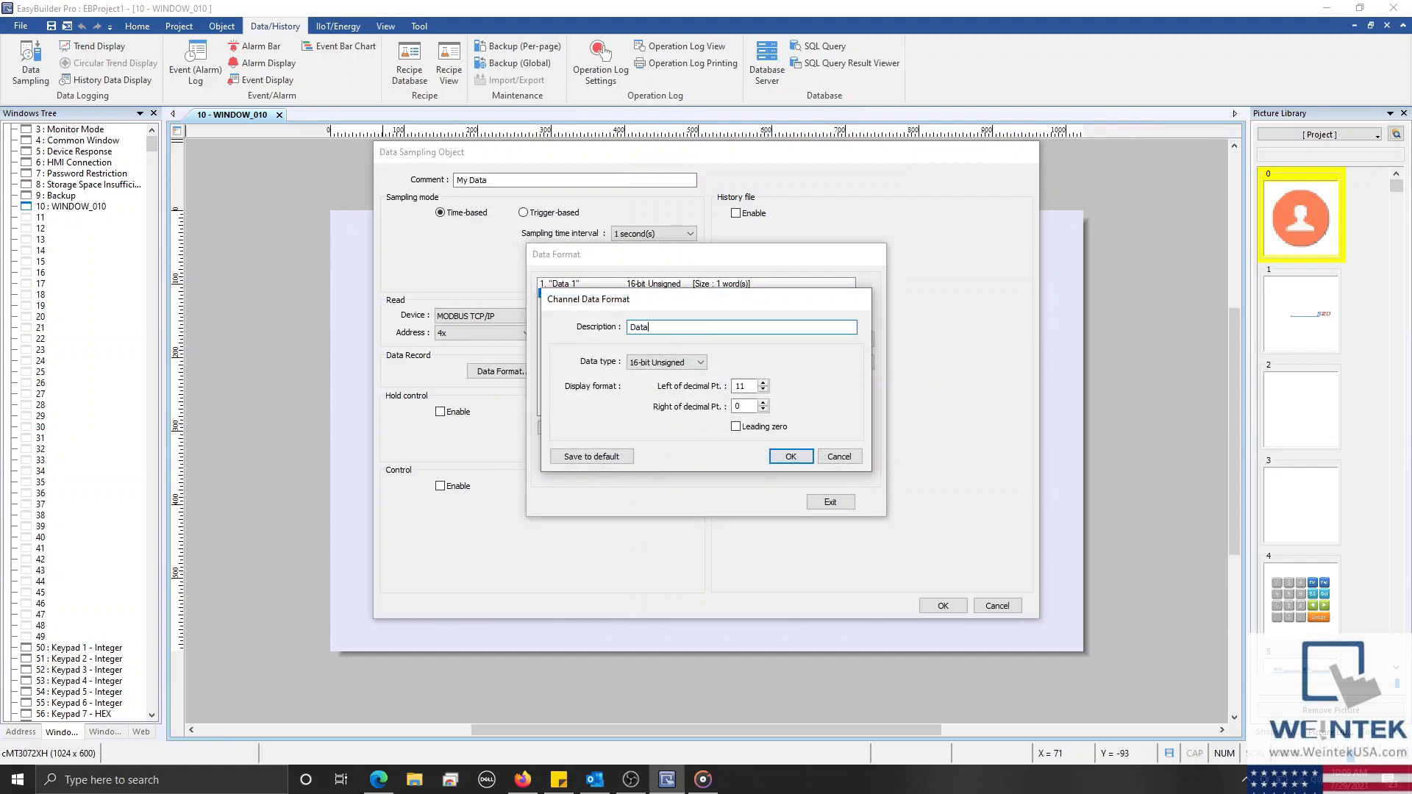
click(791, 456)
click(831, 503)
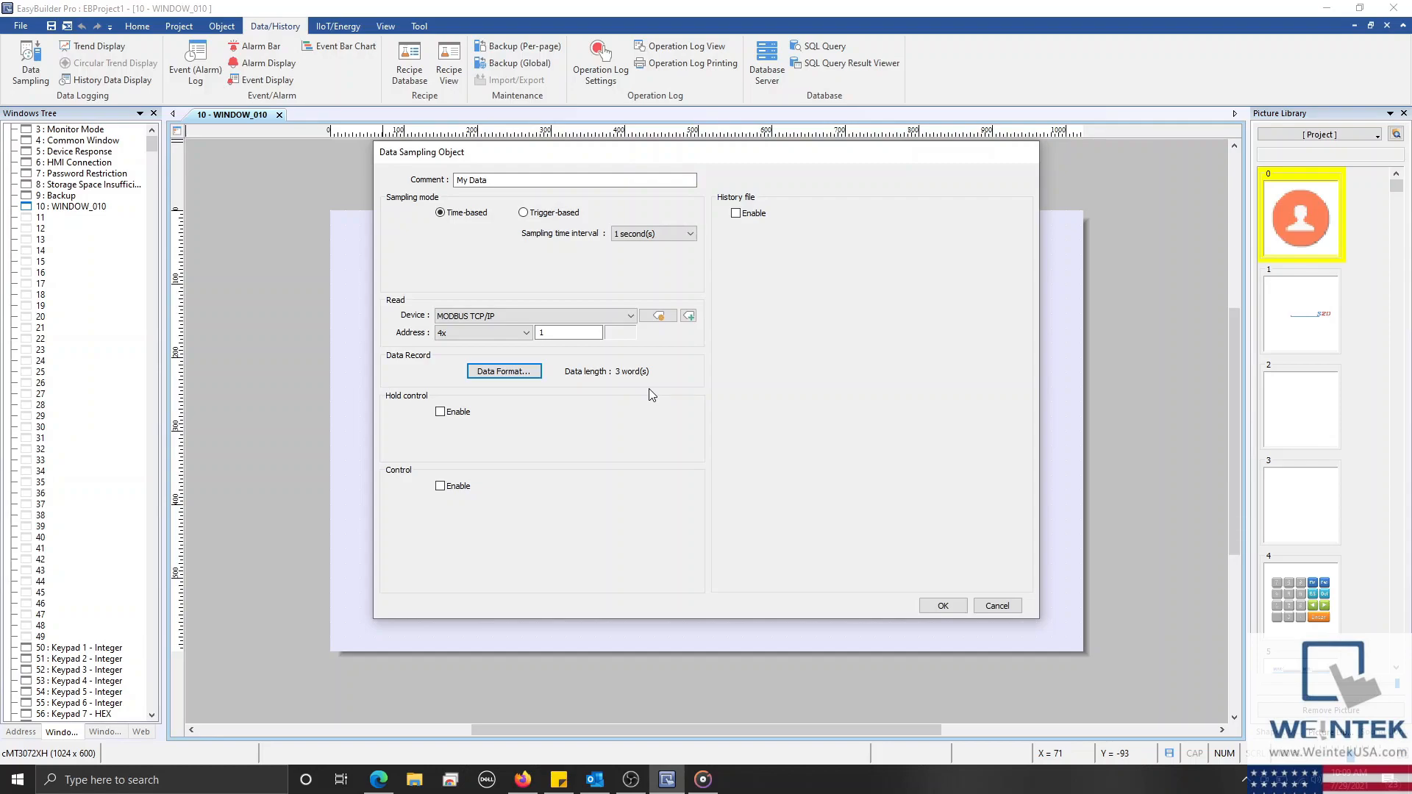
Enable hold control for the data sampling object and set its device to Local HMI
click(440, 412)
click(509, 434)
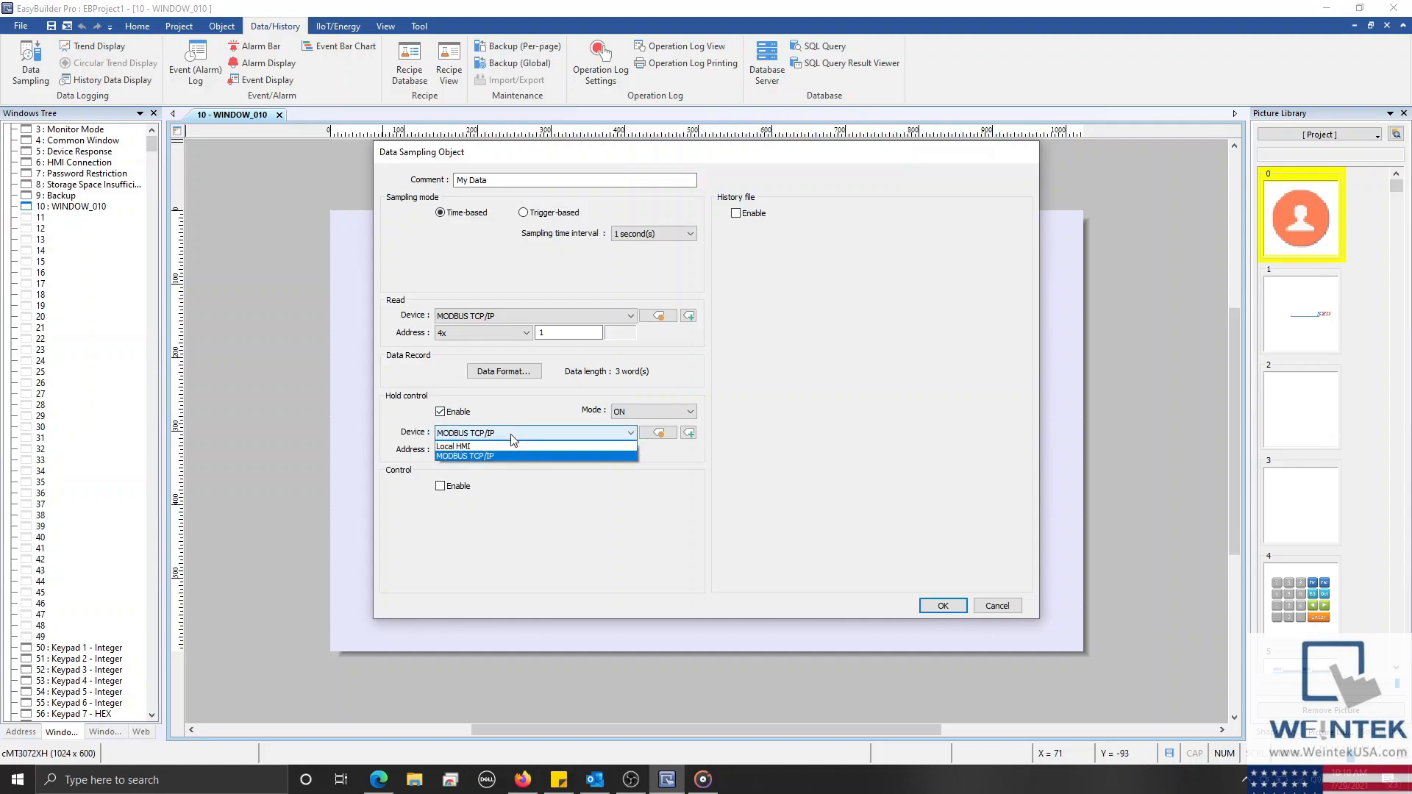
click(526, 447)
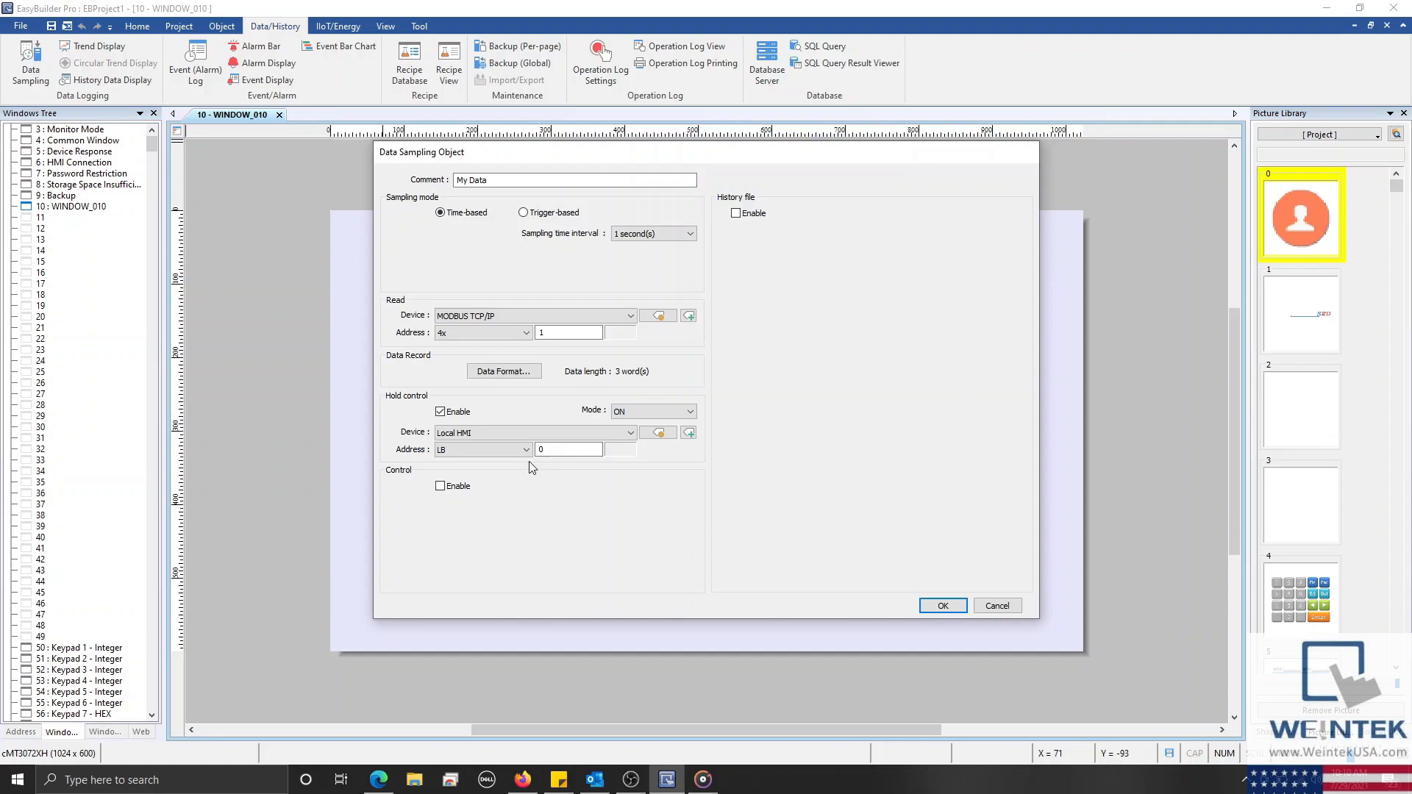
Enable the control address and the history file for the data sampling object
click(440, 485)
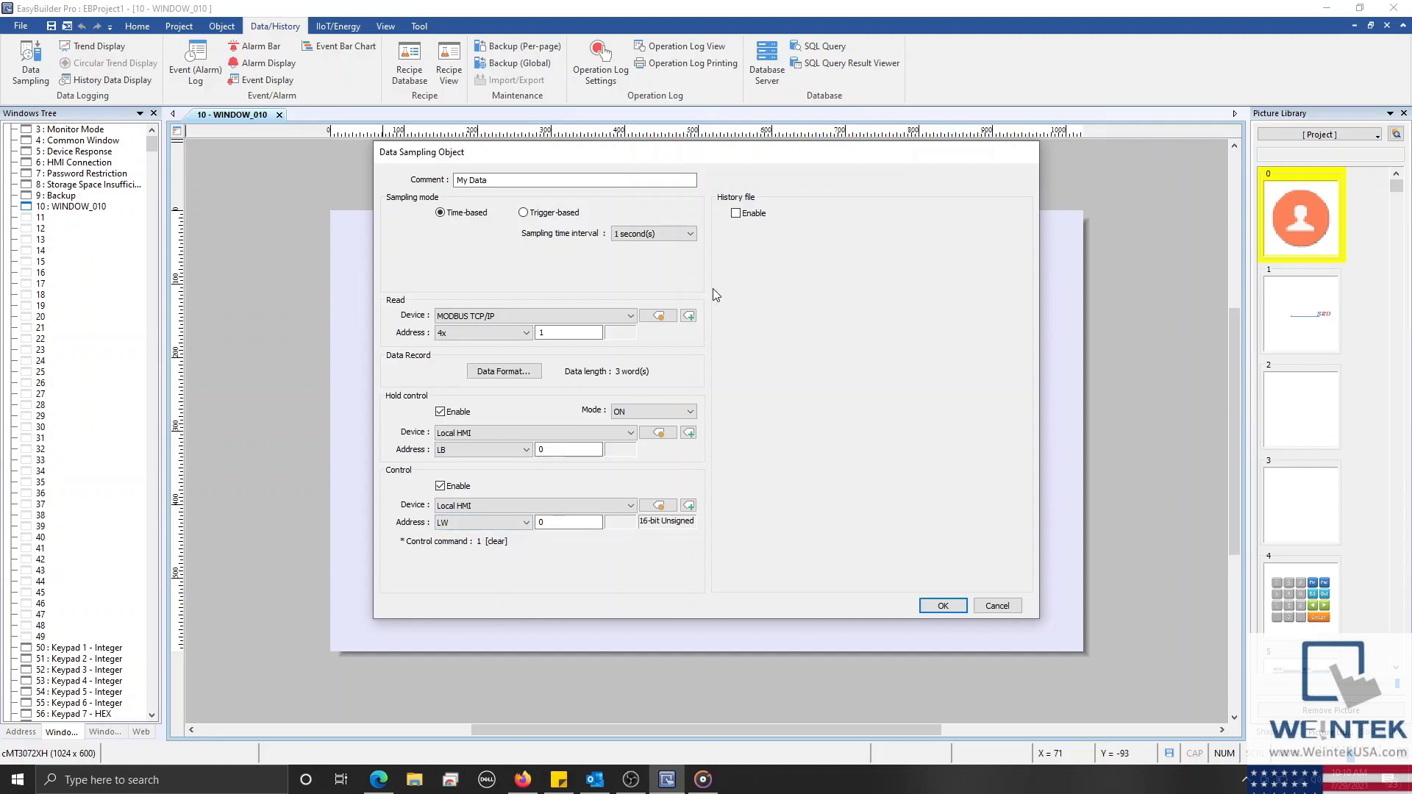
click(735, 214)
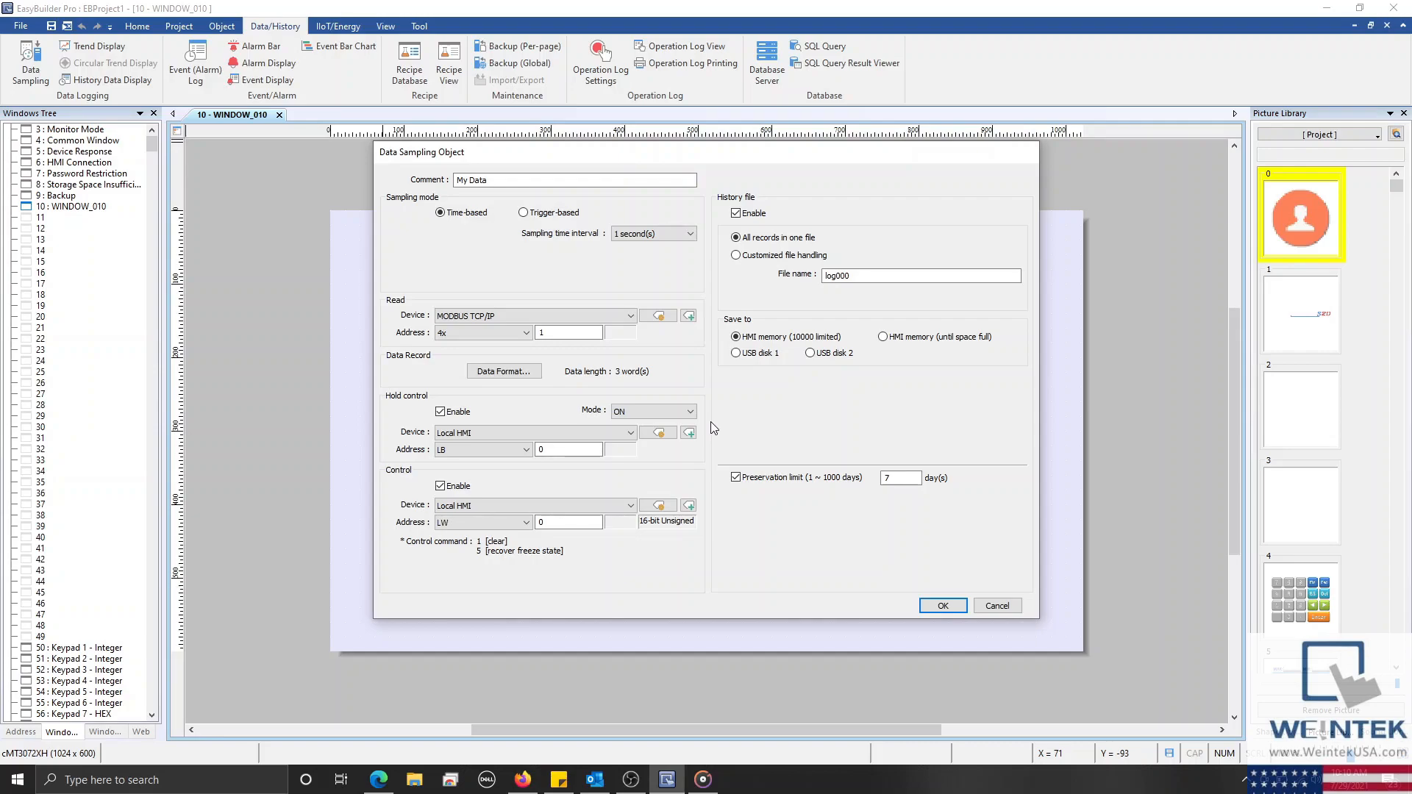
Switch to the EasyBuilder Pro user manual PDF, consult the section on creating a new data sampling, and return to the project
key(alt+Tab)
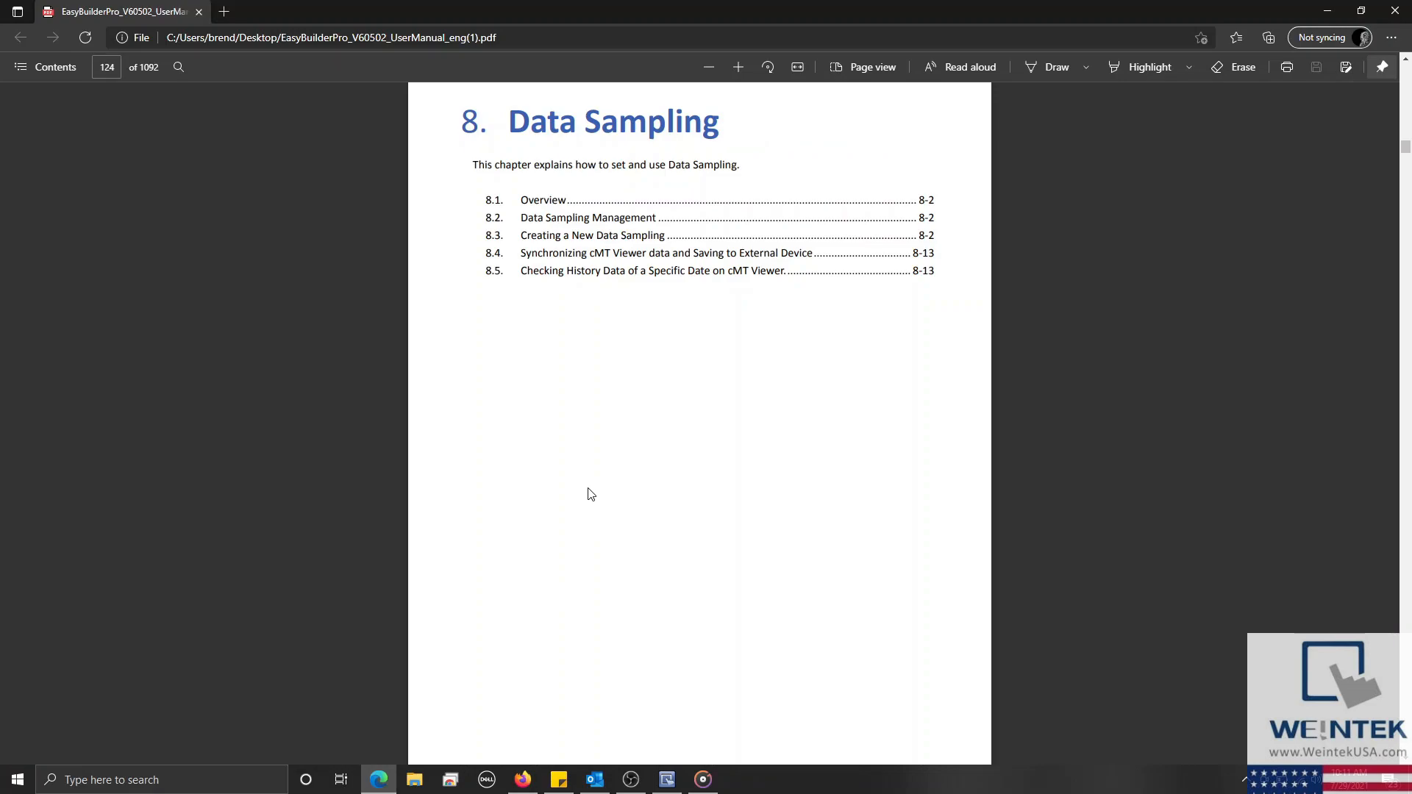
click(611, 239)
scroll(669, 474, down, 3)
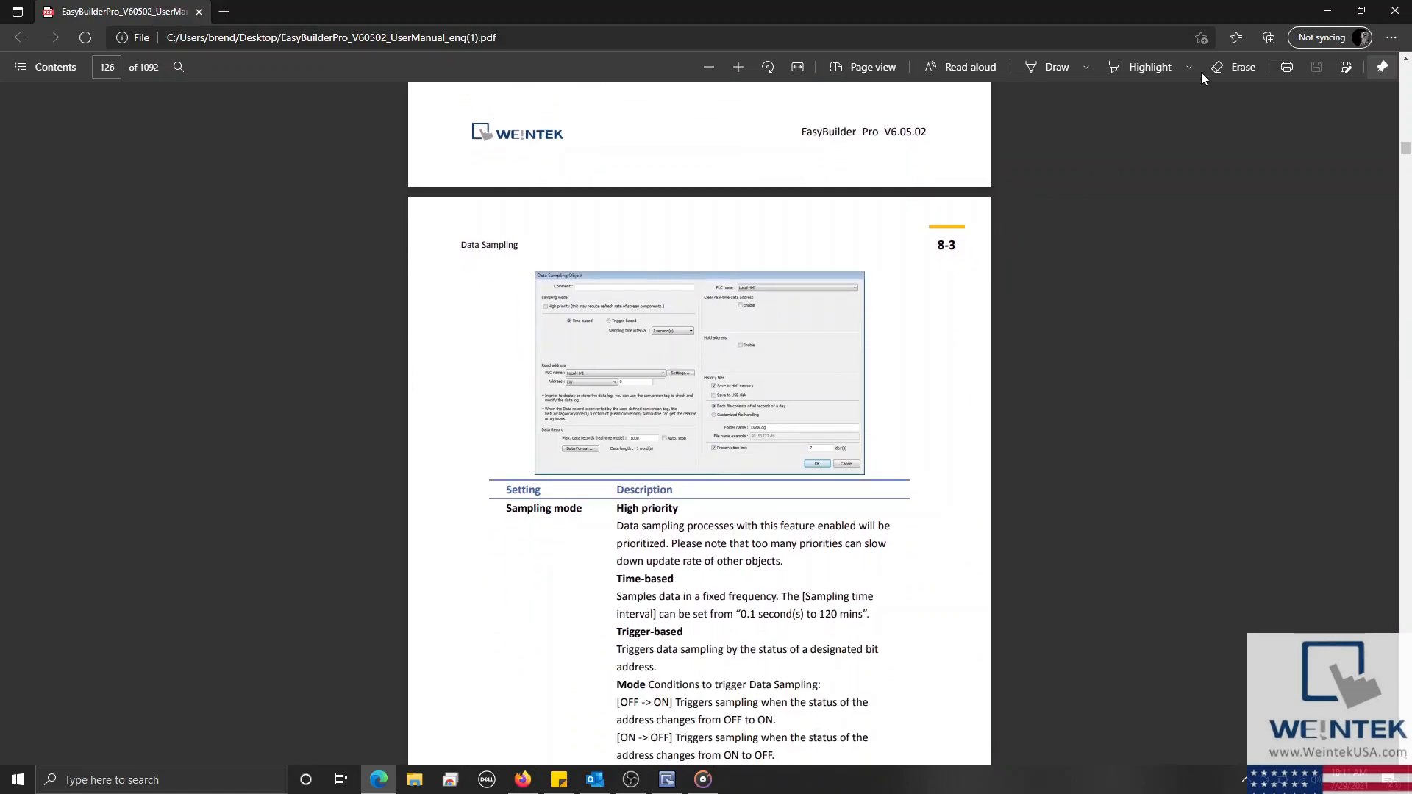
click(1331, 9)
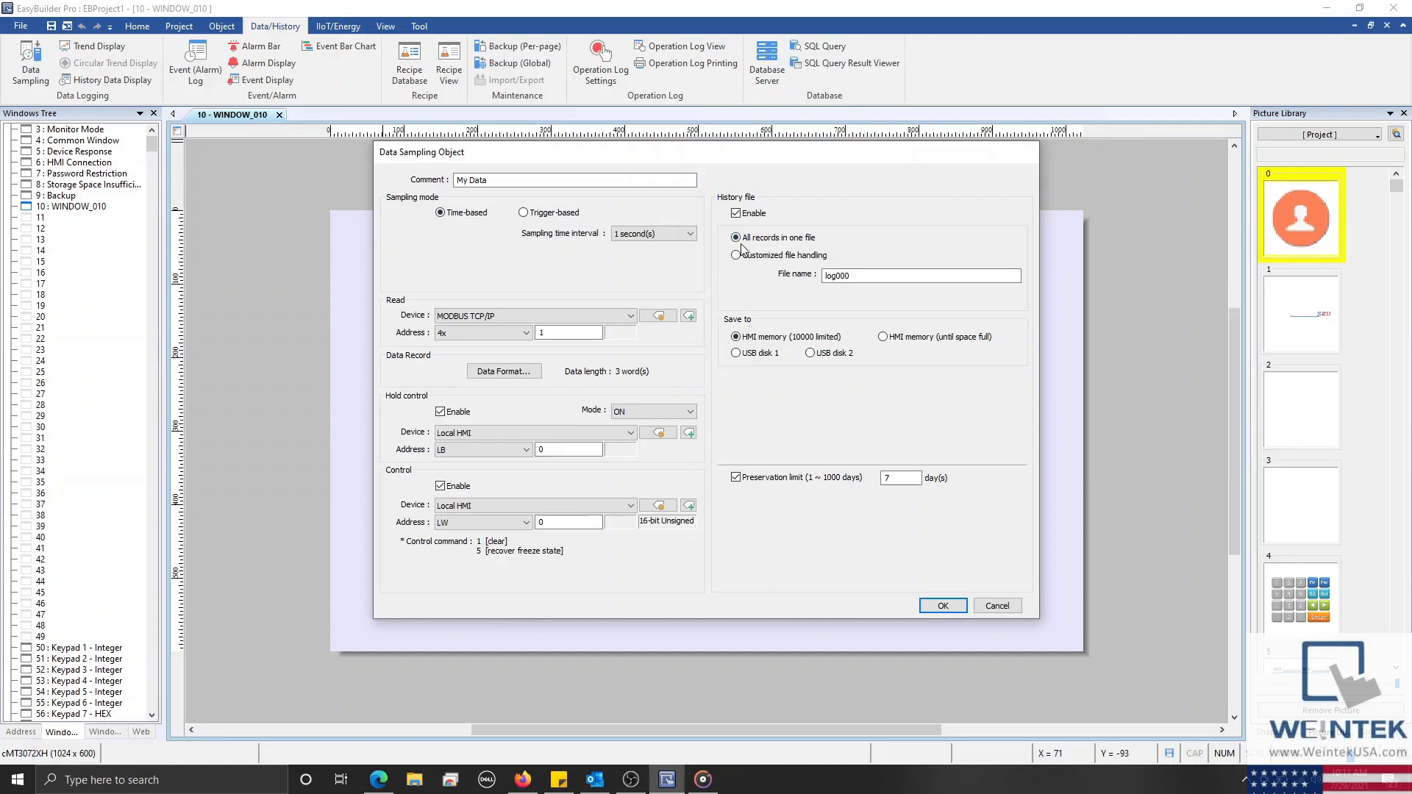
Set the history file's name to "File name" for storing all records in one file
click(872, 274)
drag(872, 274, 791, 272)
text(Fi)
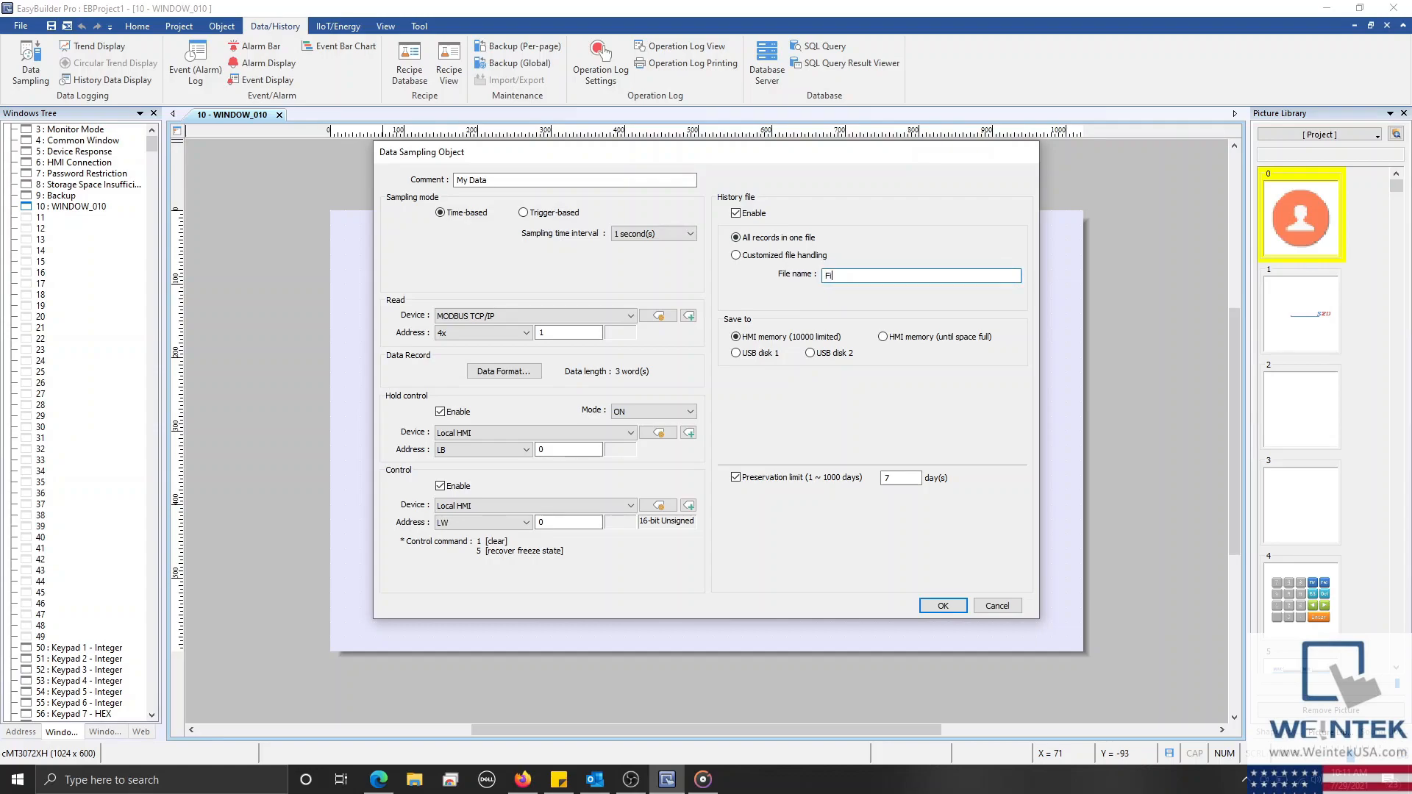
text(le name)
Change the history file to Customized file handling with the folder name "Historical Data"
click(747, 257)
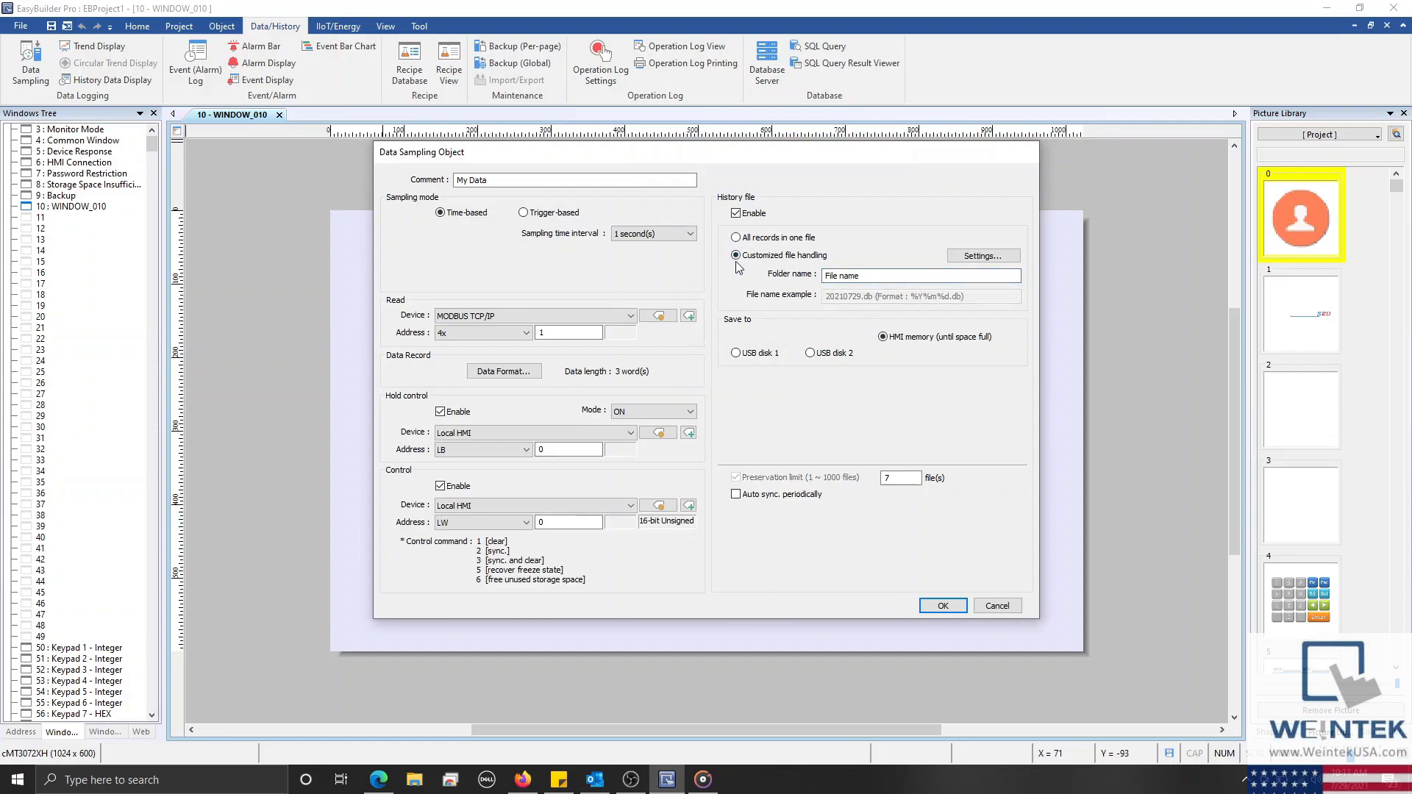
drag(884, 276, 798, 266)
key(BackSpace)
text(Historical Data)
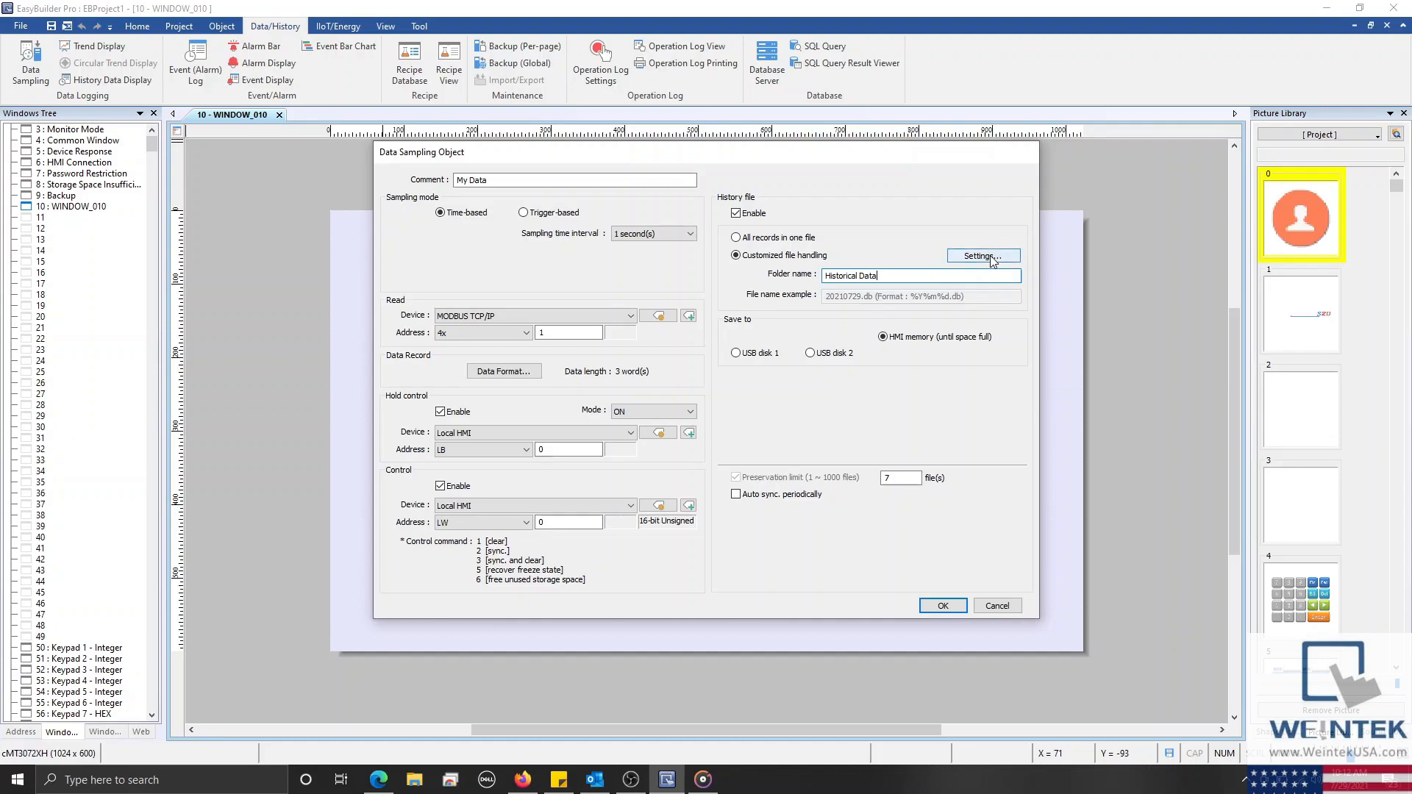
In the customized filename settings, set file creation to Trigger mode and enable Register status with the mode OFF->ON
click(992, 263)
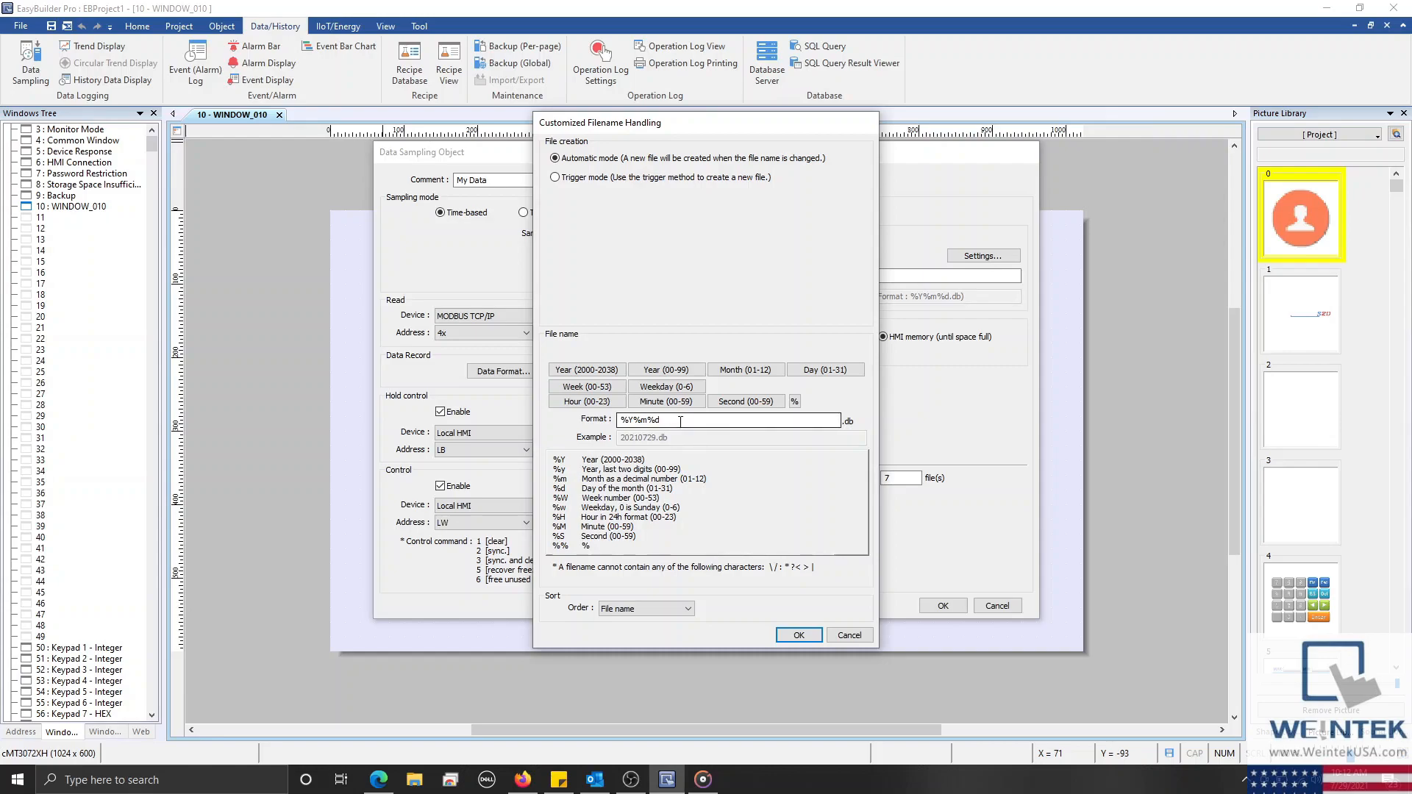
drag(680, 422, 616, 424)
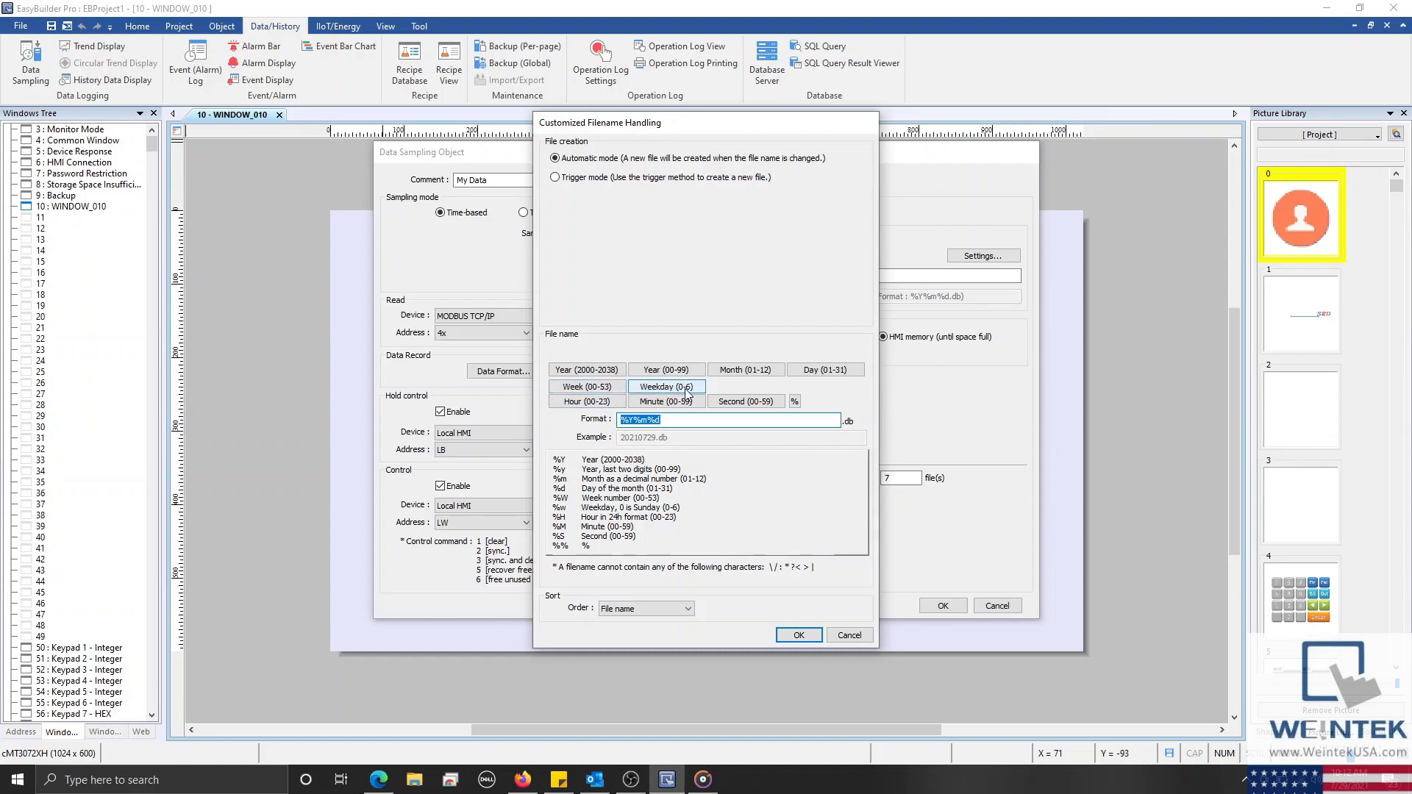
click(677, 419)
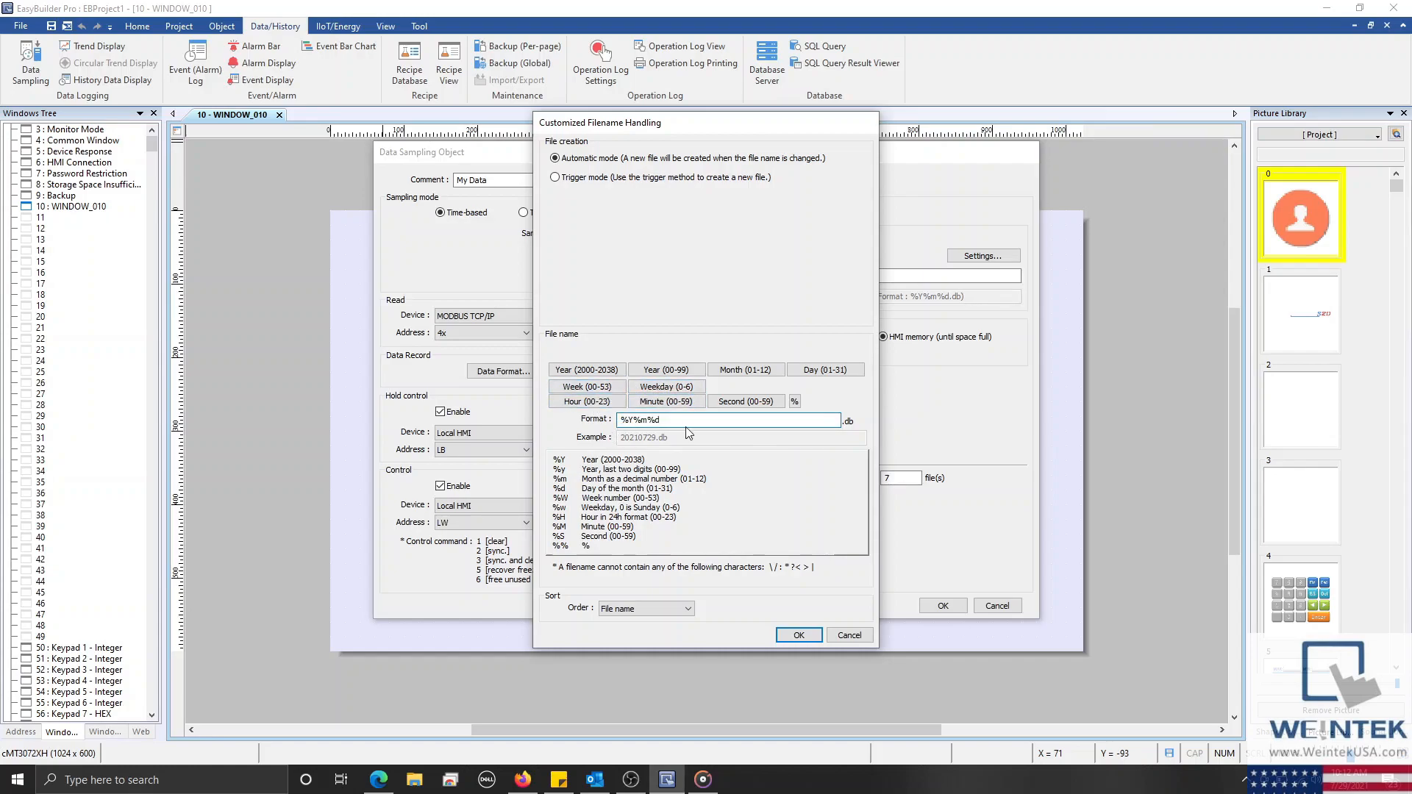
click(586, 183)
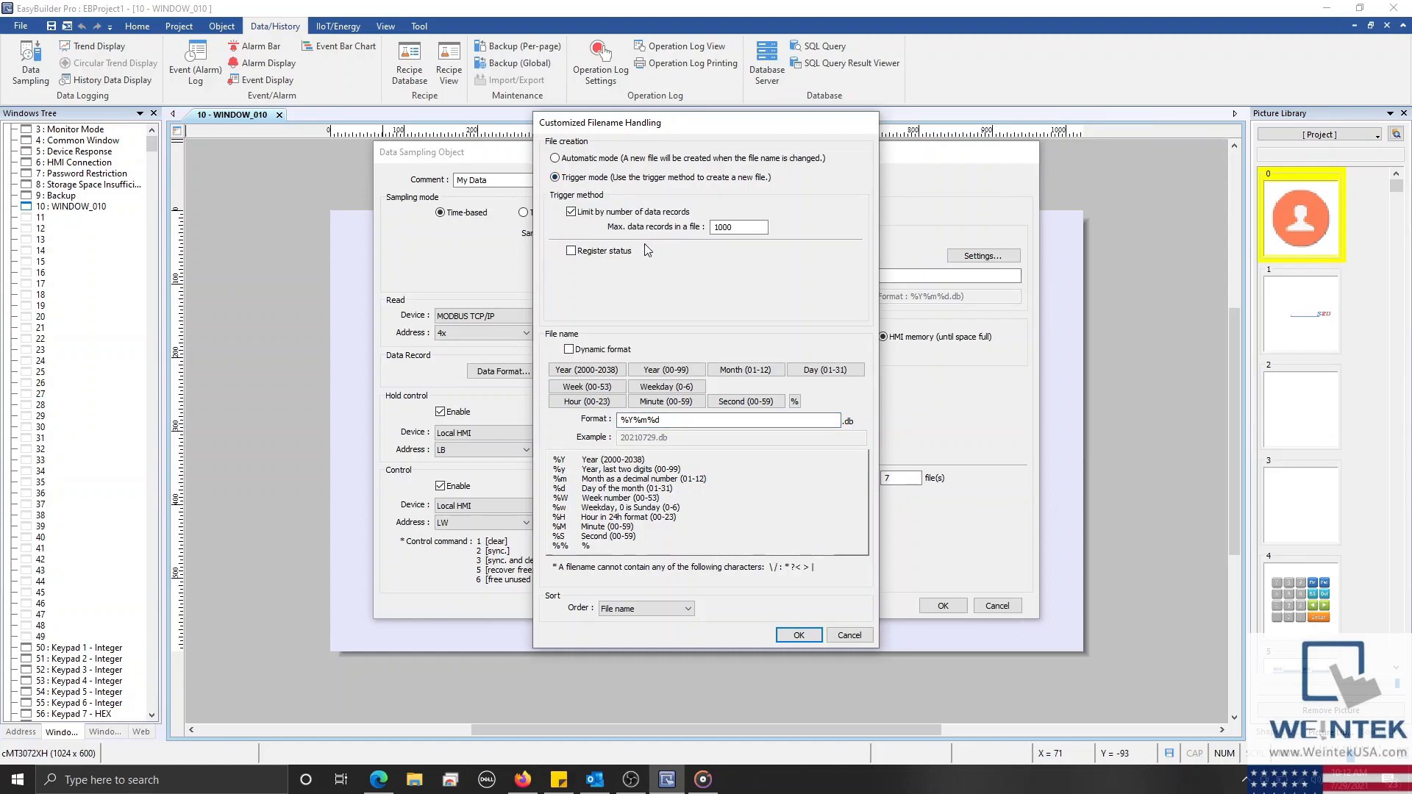
click(595, 252)
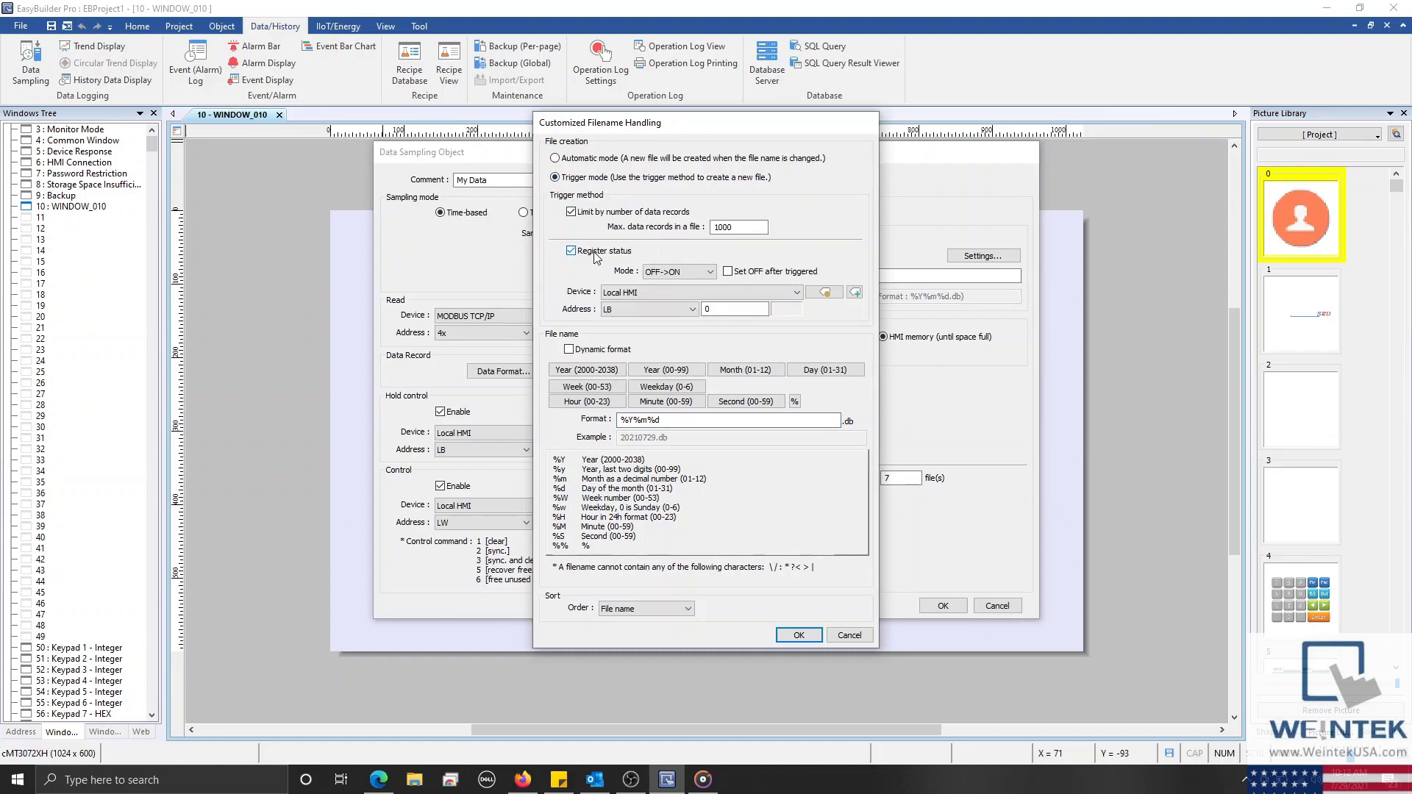
click(667, 272)
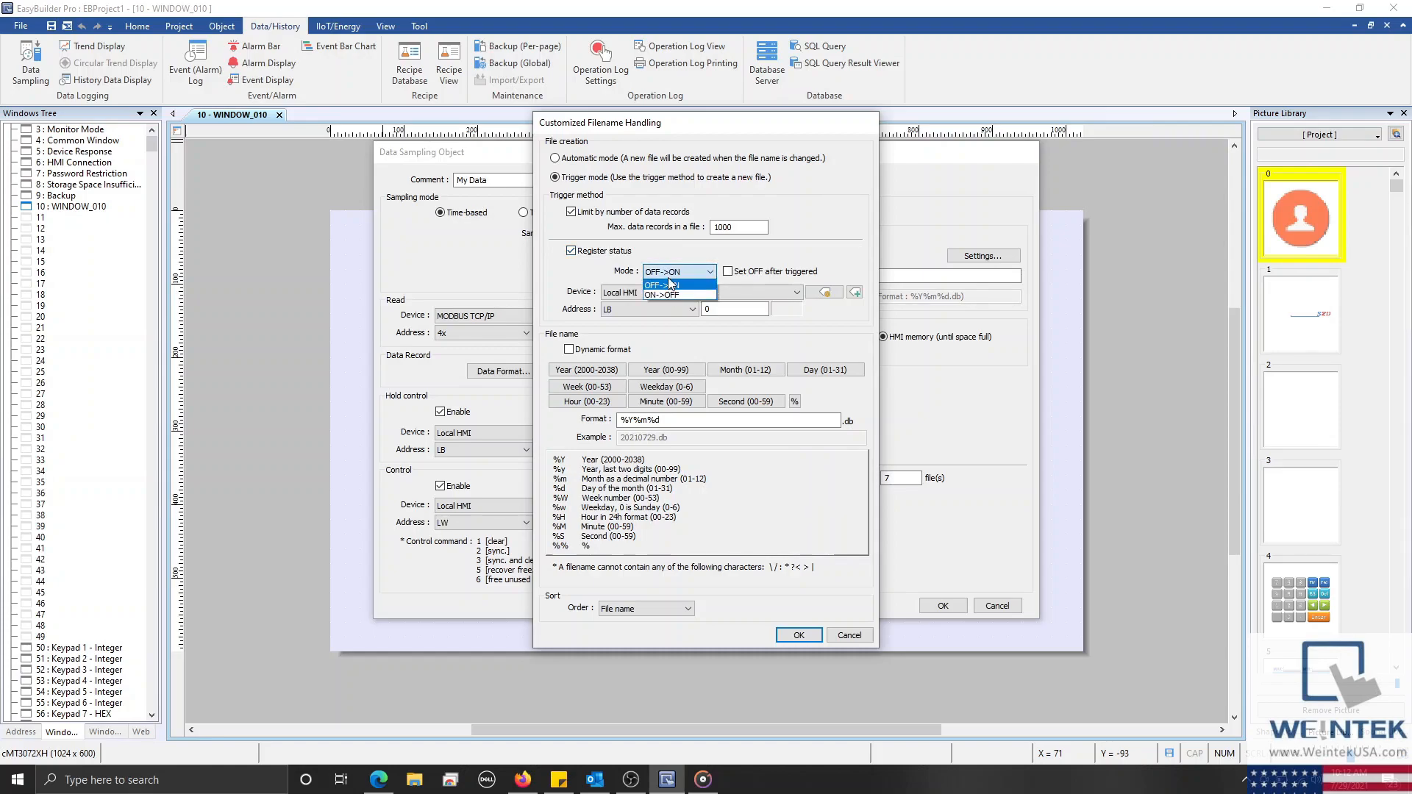
click(667, 271)
double_click(740, 224)
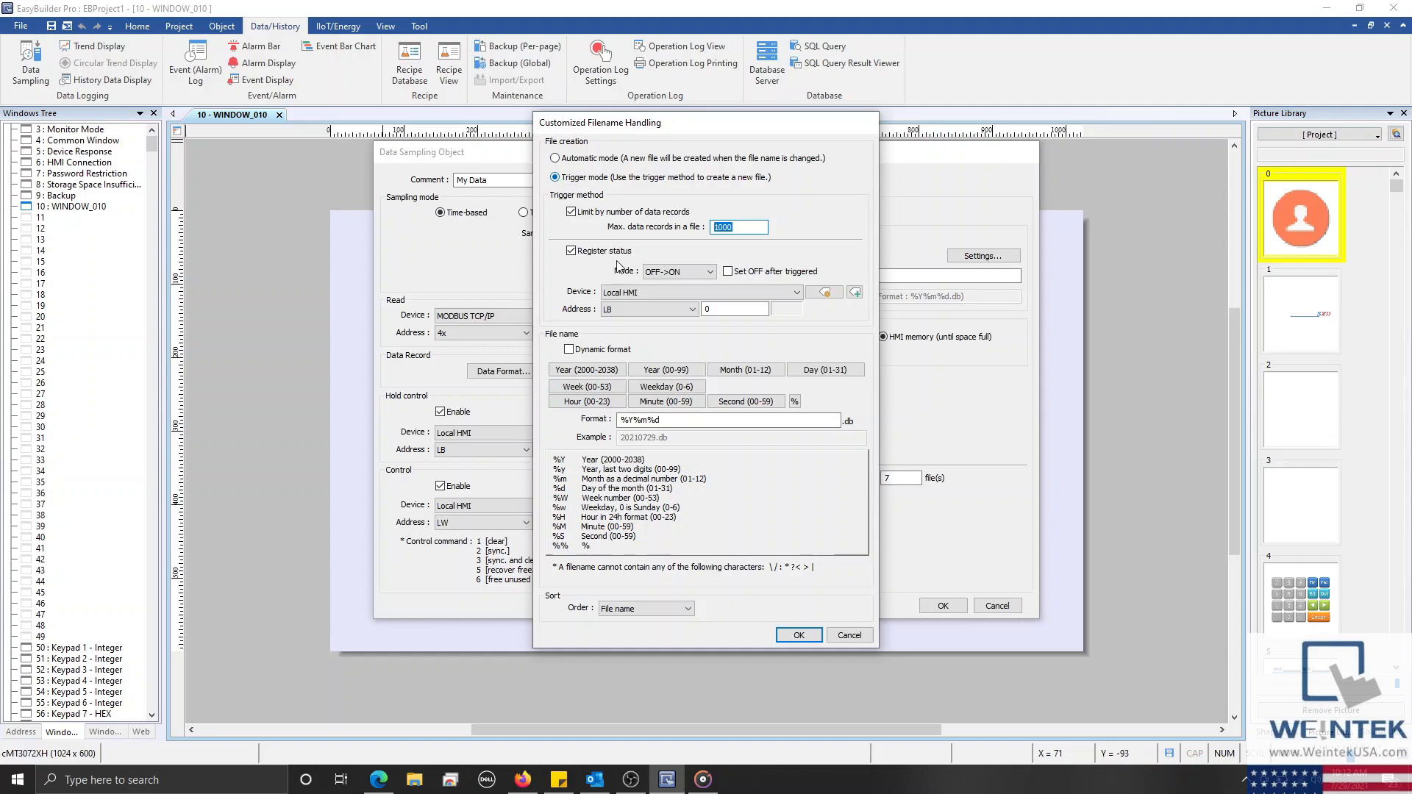
Enable the dynamic format for the file name and set its Local HMI address to LW 1
click(569, 350)
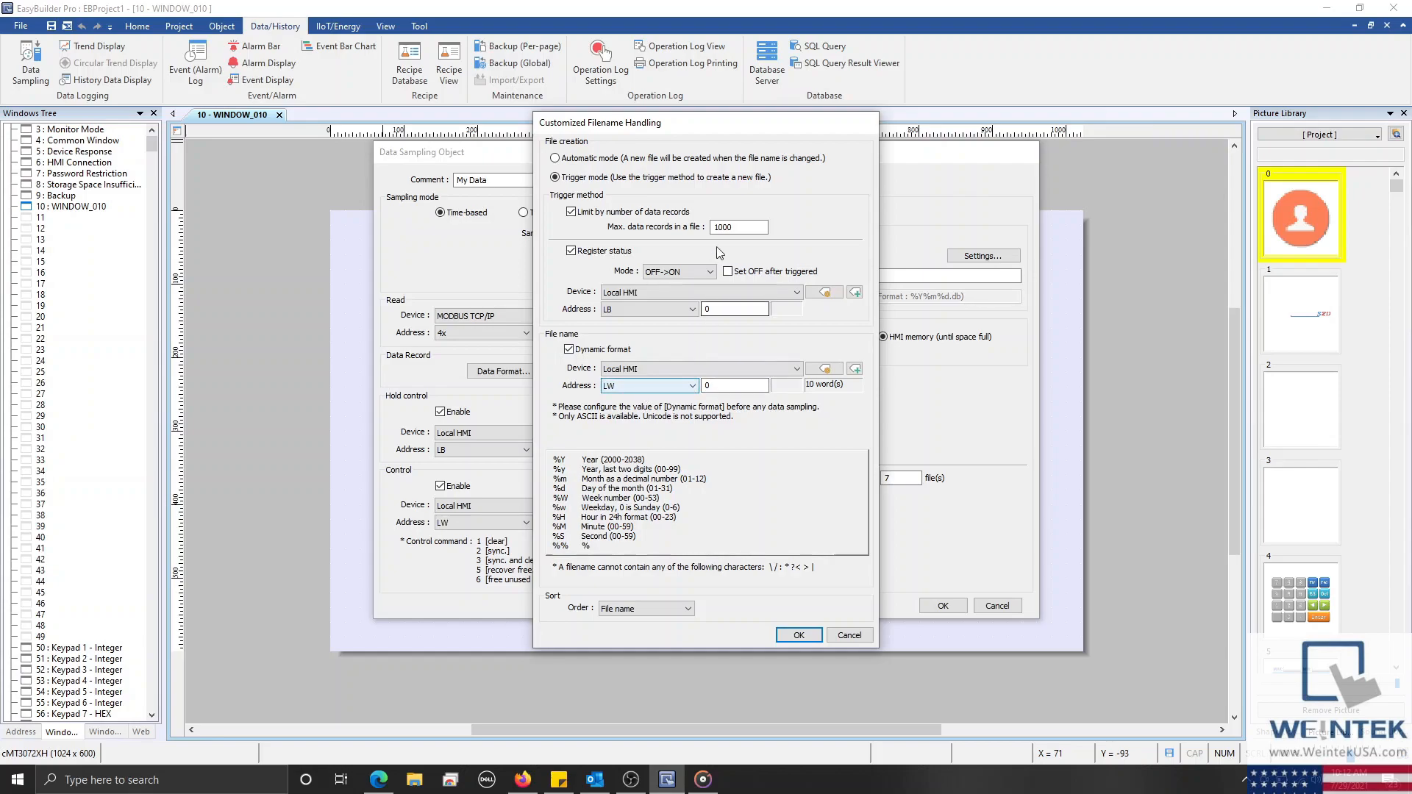
drag(755, 121, 844, 105)
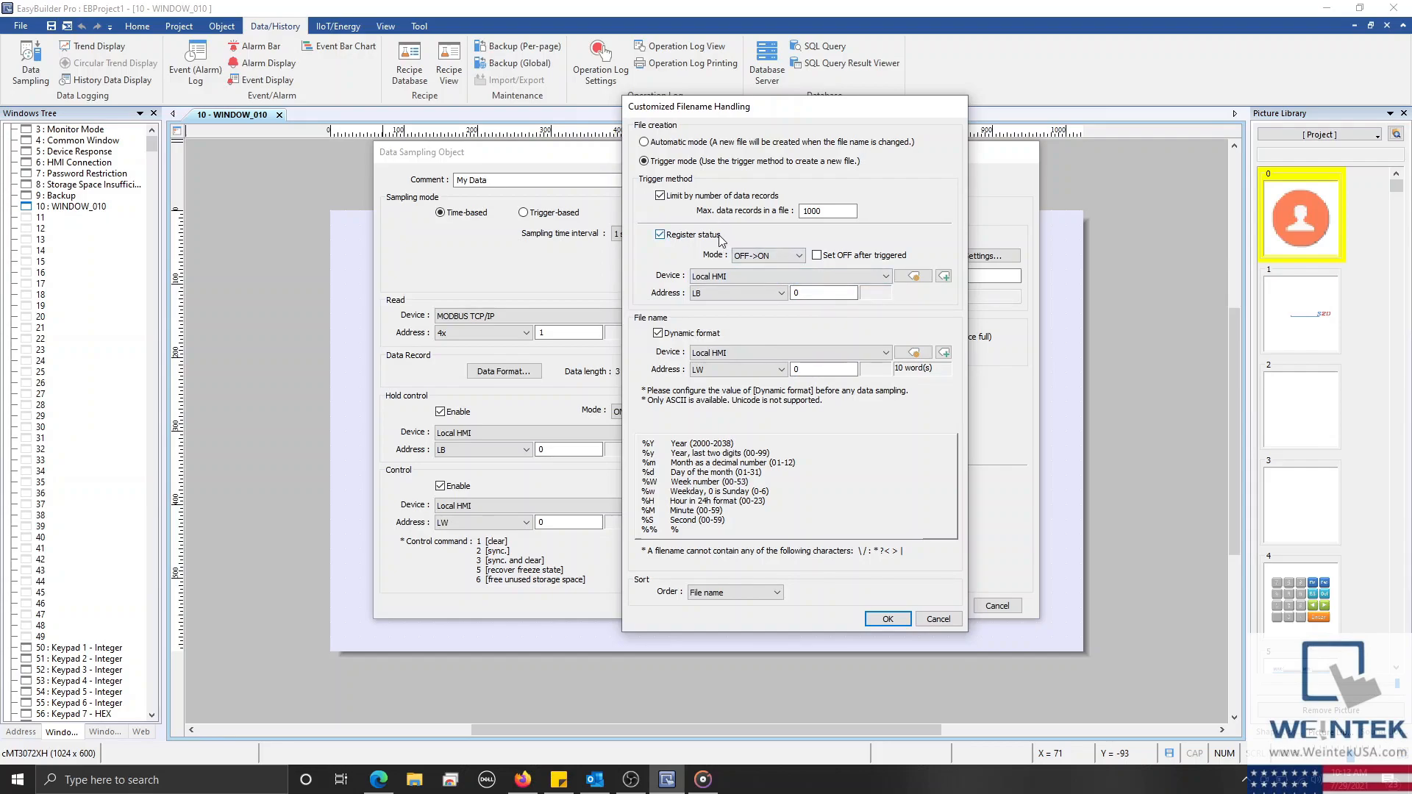
click(825, 369)
double_click(824, 369)
text(1)
Use only the Register status trigger, without the data record limit, with Set OFF after triggered enabled and address LB 1
click(664, 197)
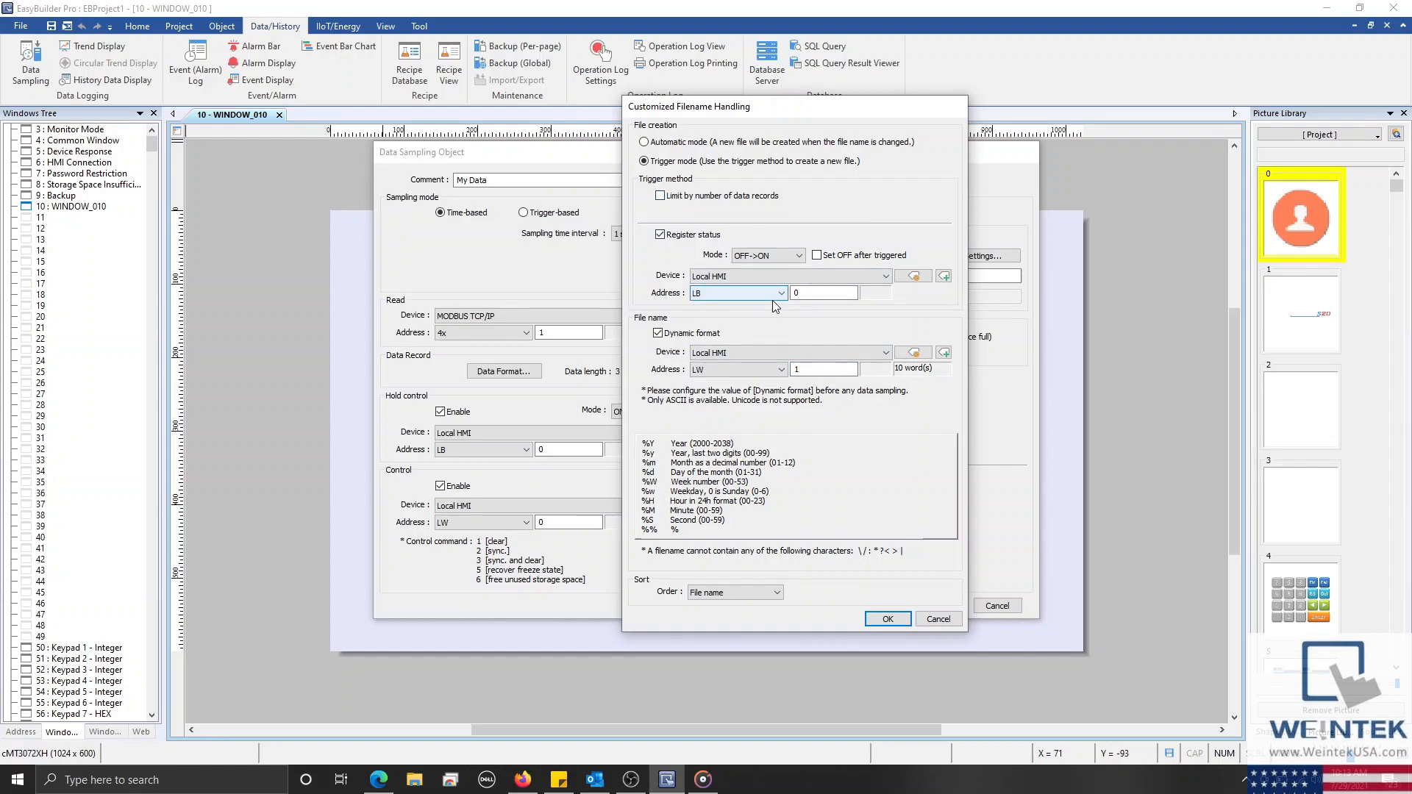
click(819, 255)
drag(810, 294, 769, 293)
text(1)
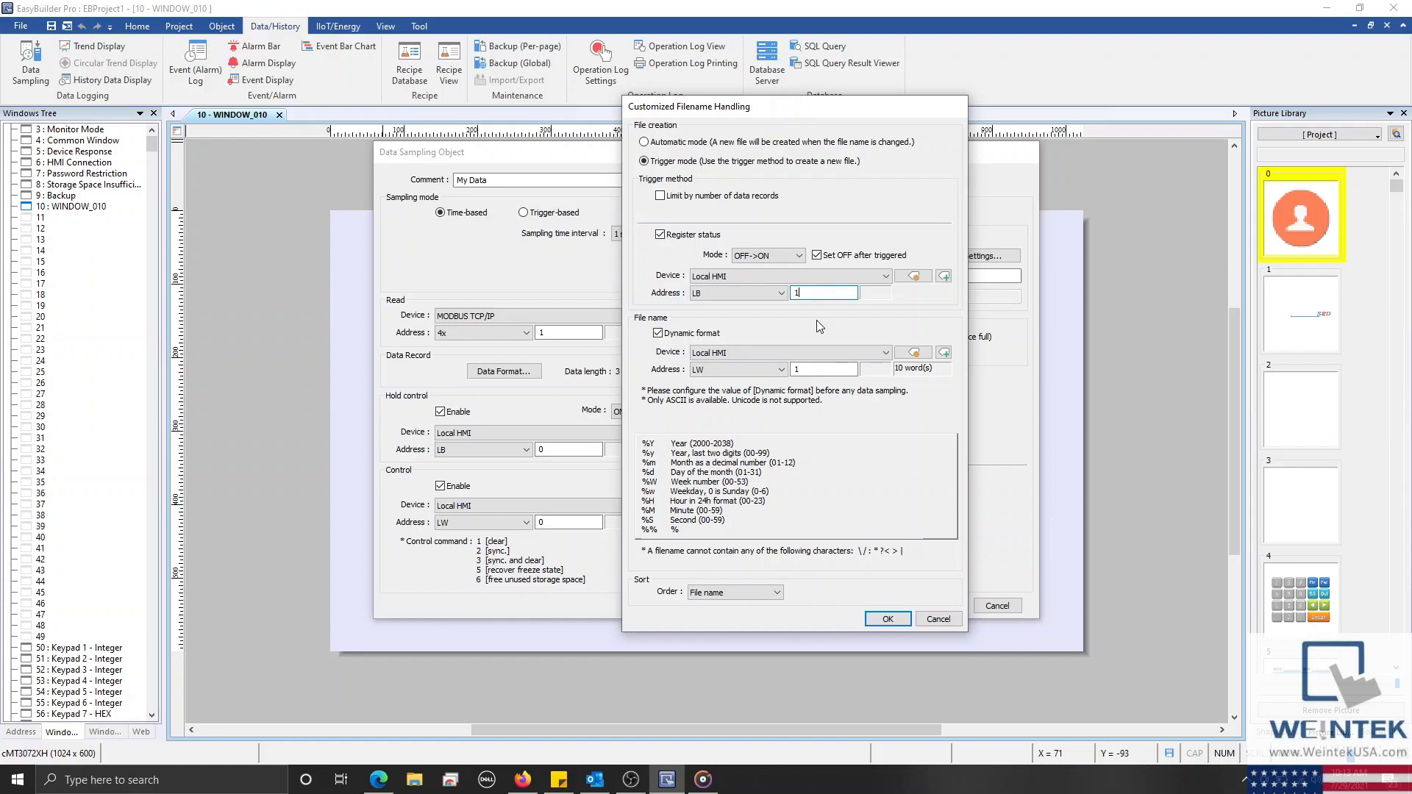
Set the history file sort order to File modification time and accept the customized filename settings
click(717, 596)
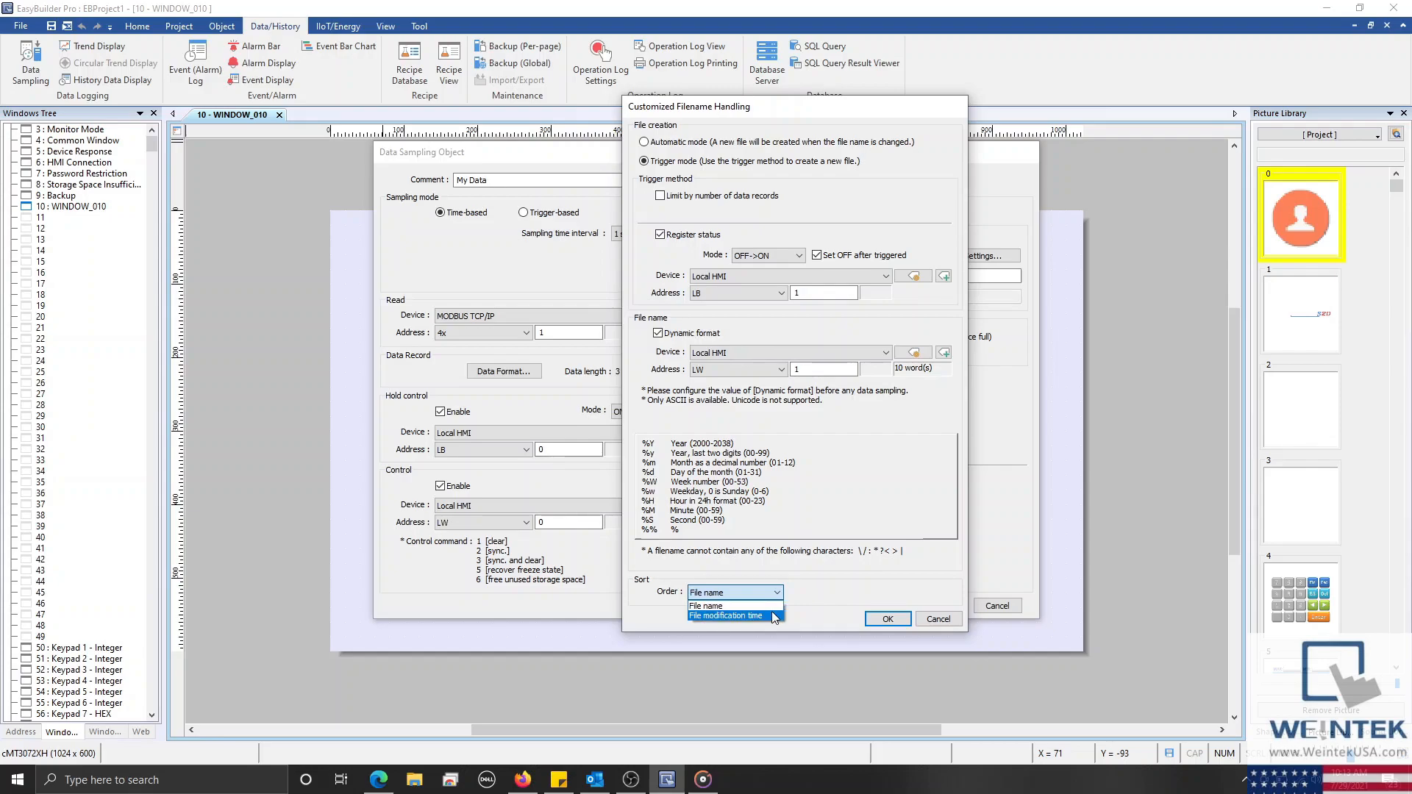
click(774, 616)
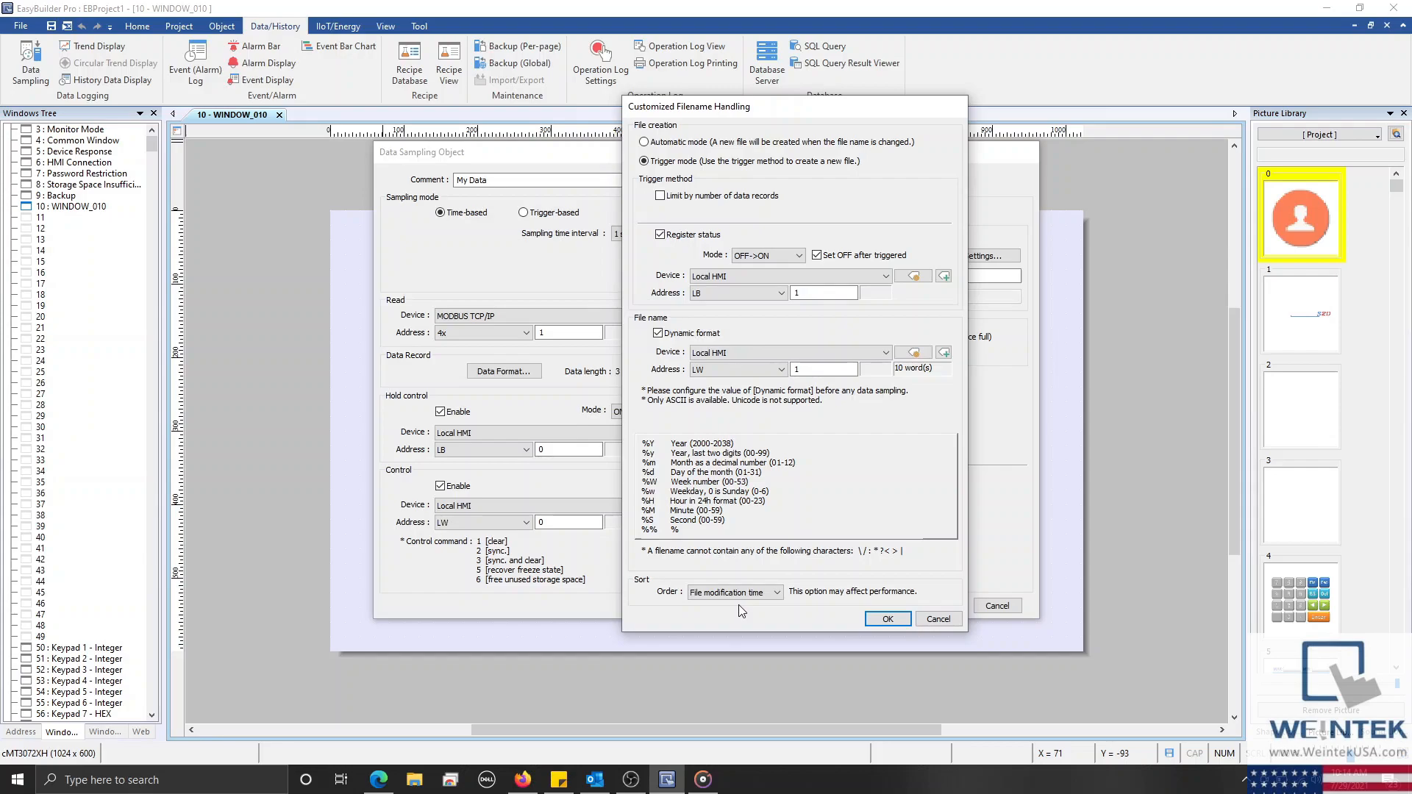
click(874, 622)
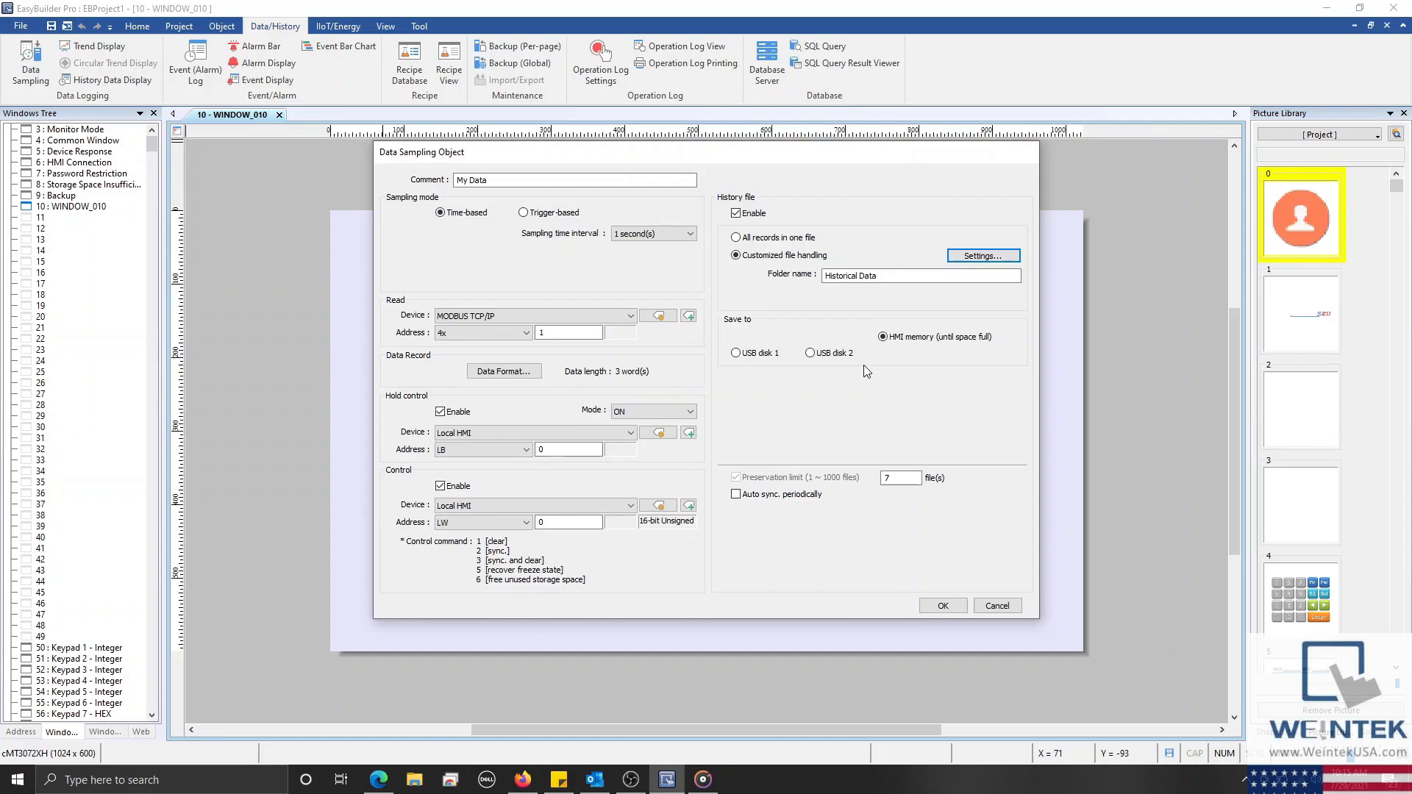
Compare the save locations offered for All records in one file, and return to Customized file handling
click(776, 240)
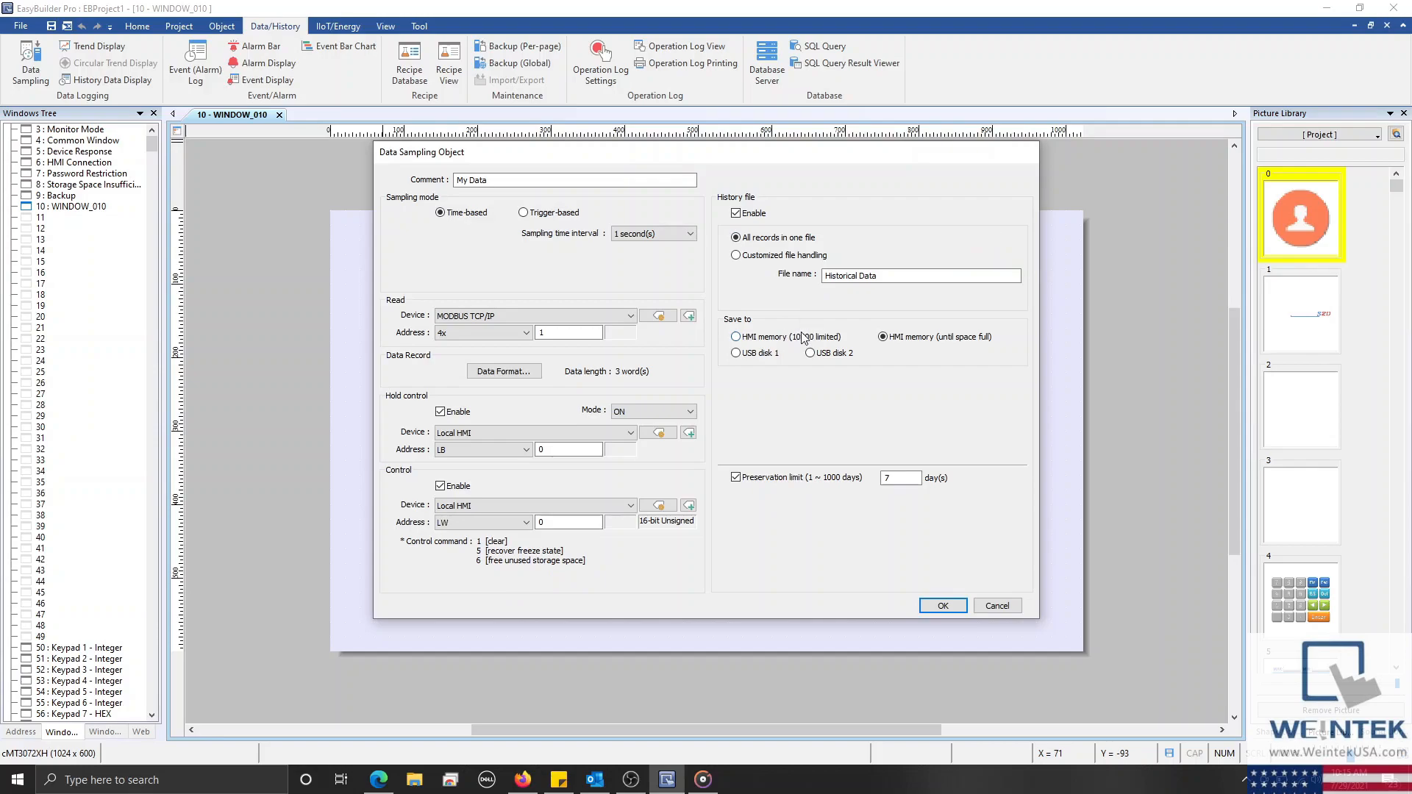
click(736, 256)
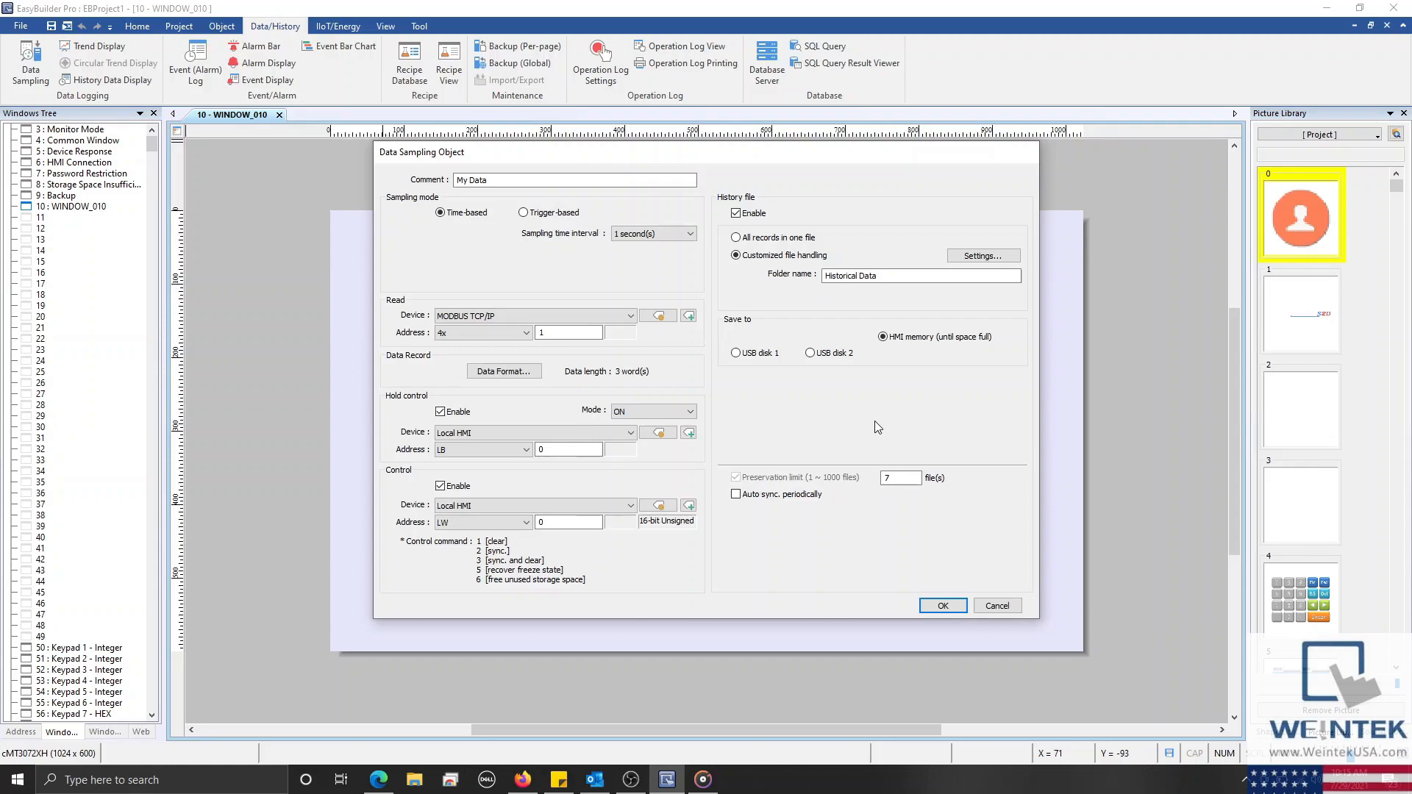
Try periodic auto sync with USB disk 1 as the save location, and return to HMI memory (until space full) without auto sync
click(785, 501)
click(754, 495)
click(770, 500)
click(755, 354)
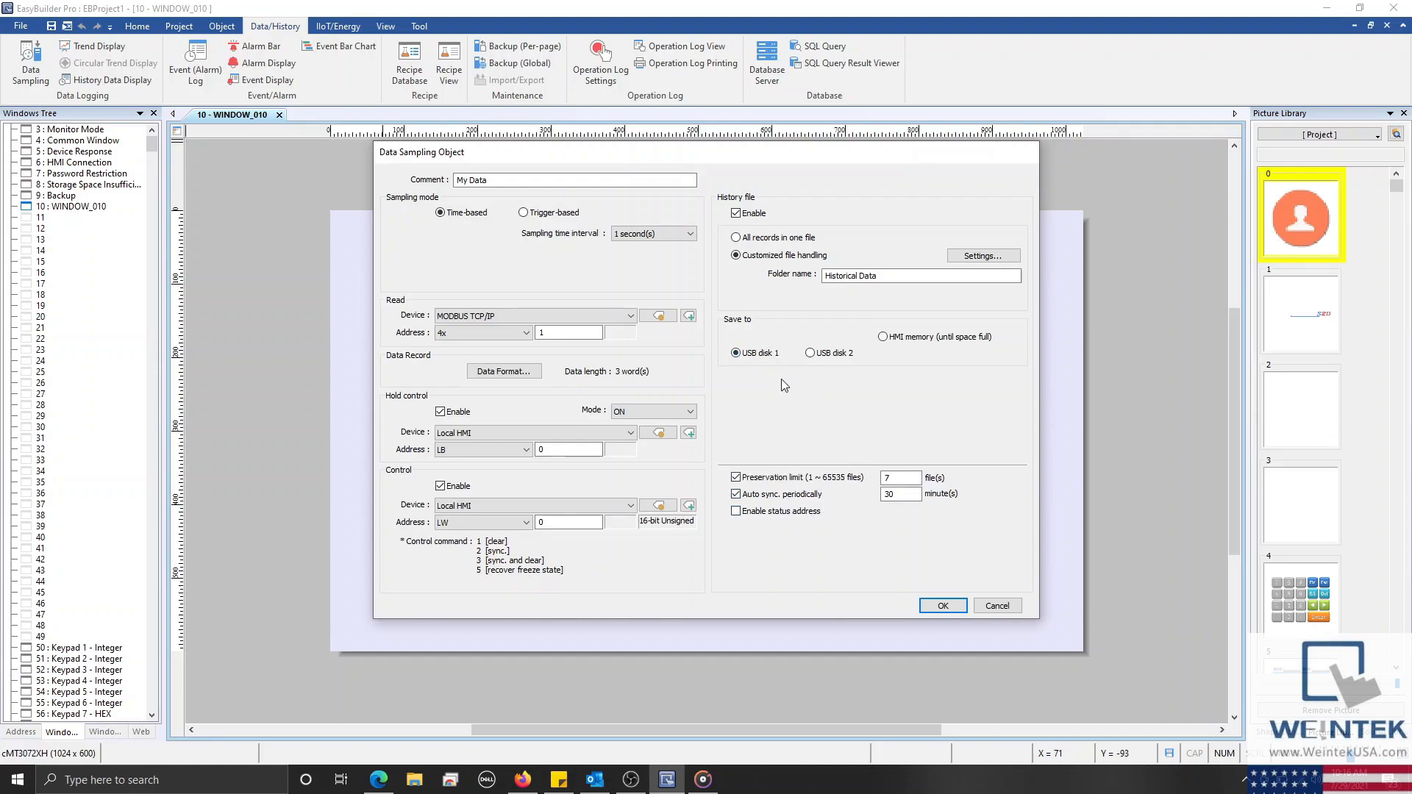
click(883, 338)
click(825, 492)
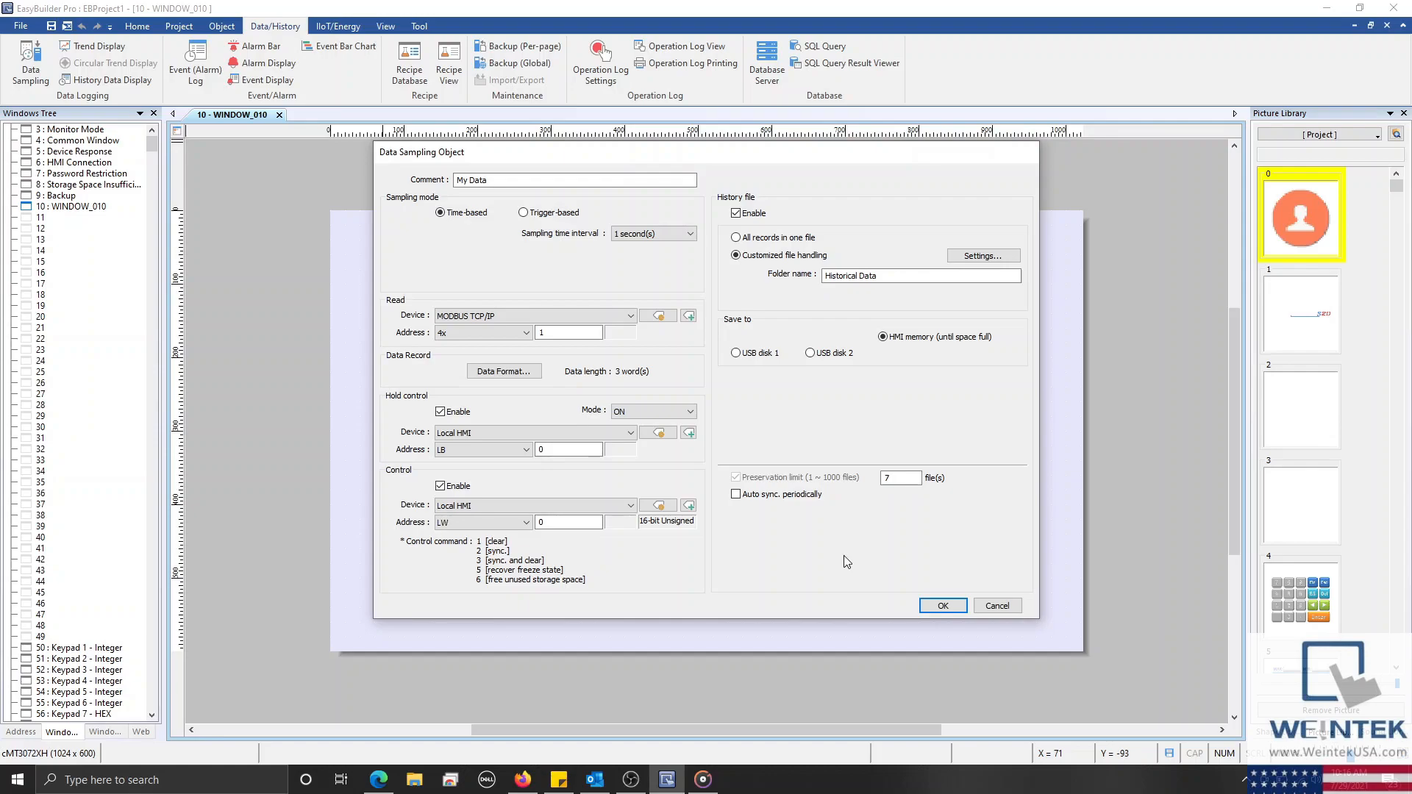
Compare the preservation limit settings for All records in one file and Customized file handling, ending on Customized file handling
double_click(888, 478)
click(784, 240)
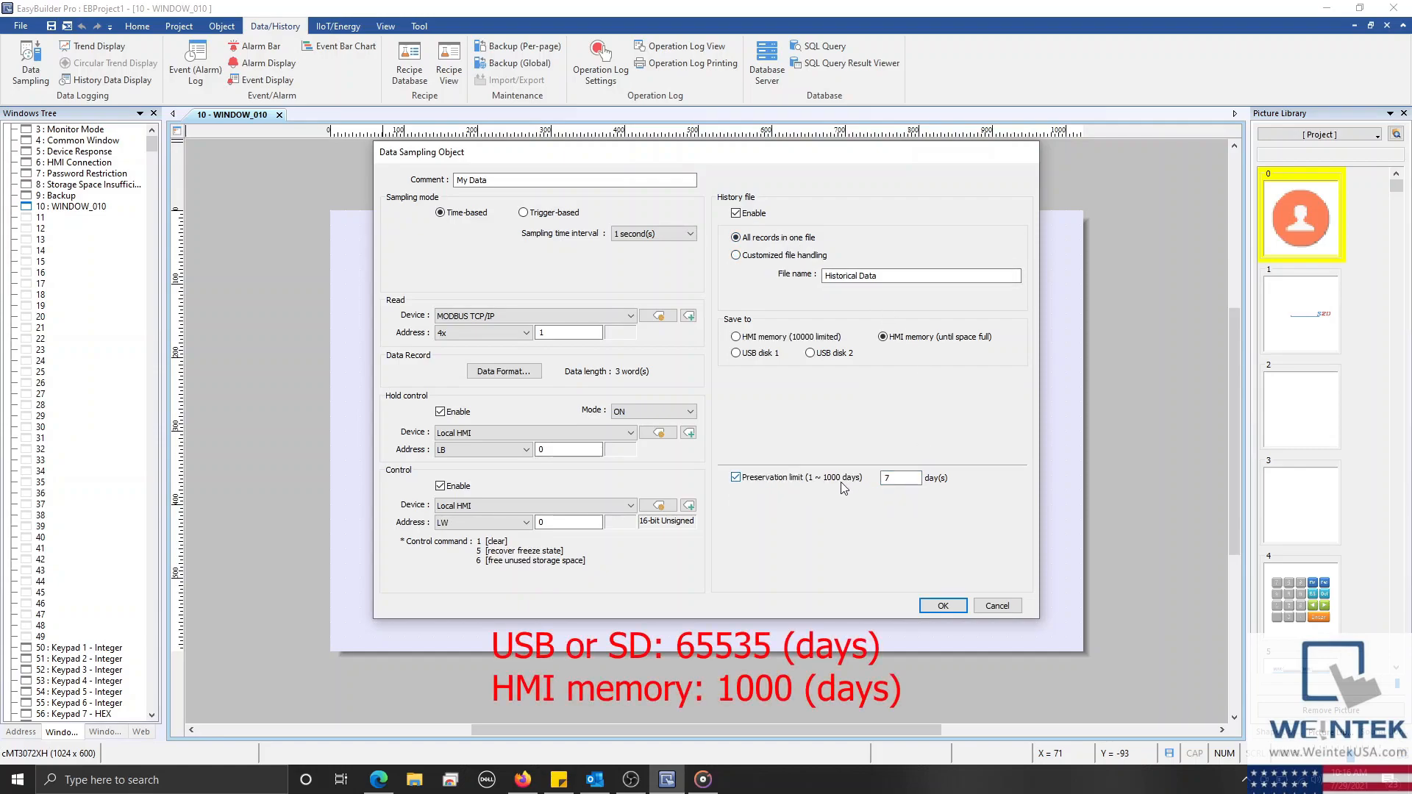
double_click(905, 477)
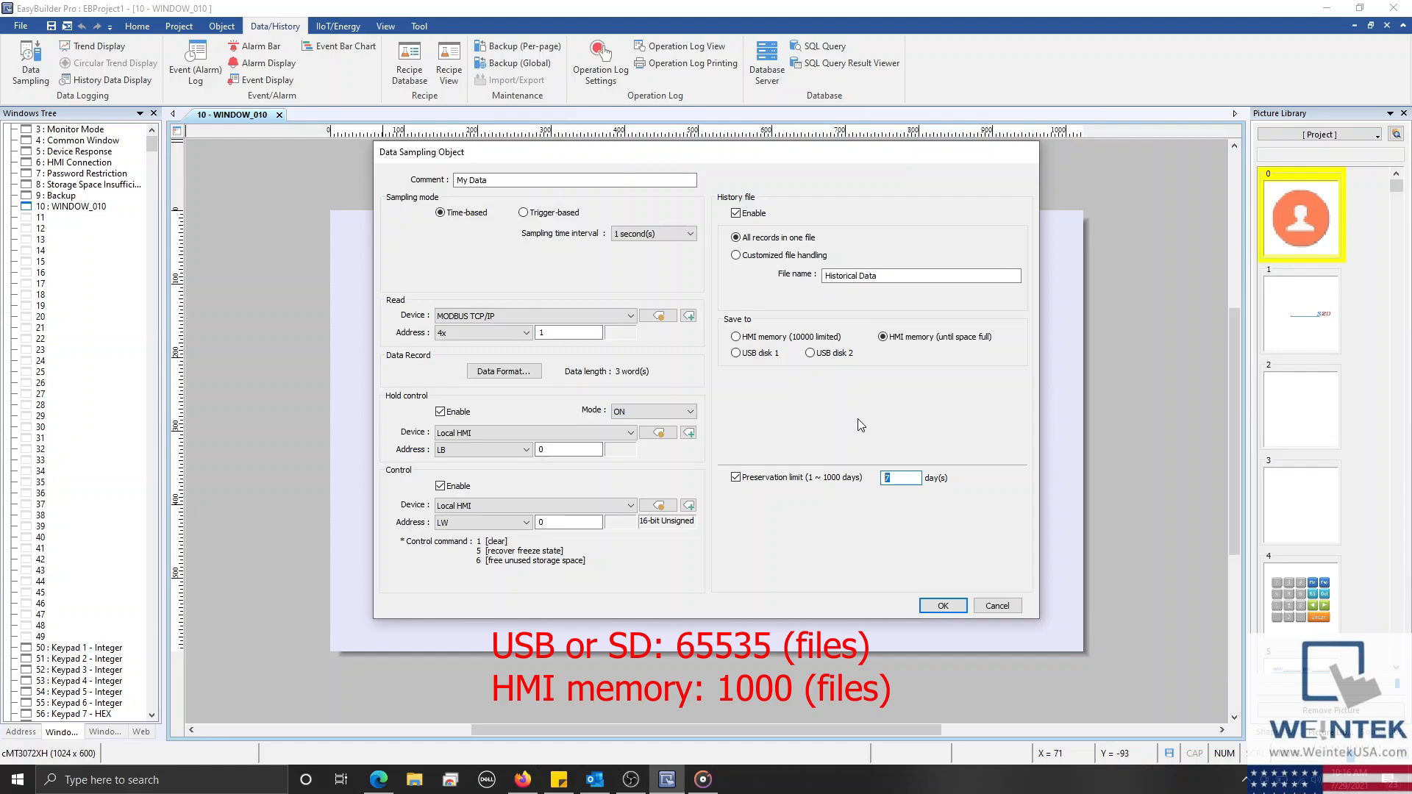
click(758, 257)
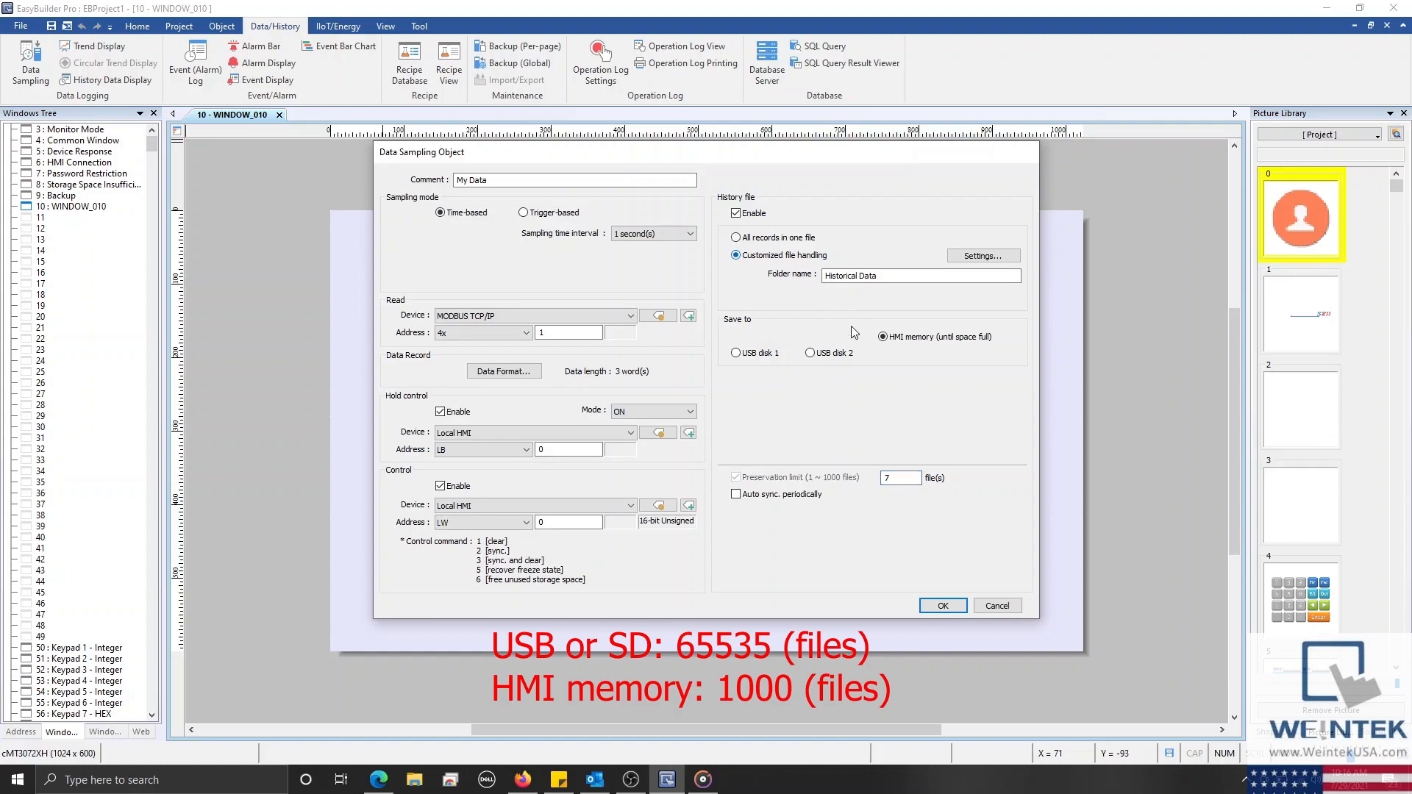
Compare the preservation limit settings for USB disk 1 and HMI memory (until space full), ending on HMI memory
double_click(904, 477)
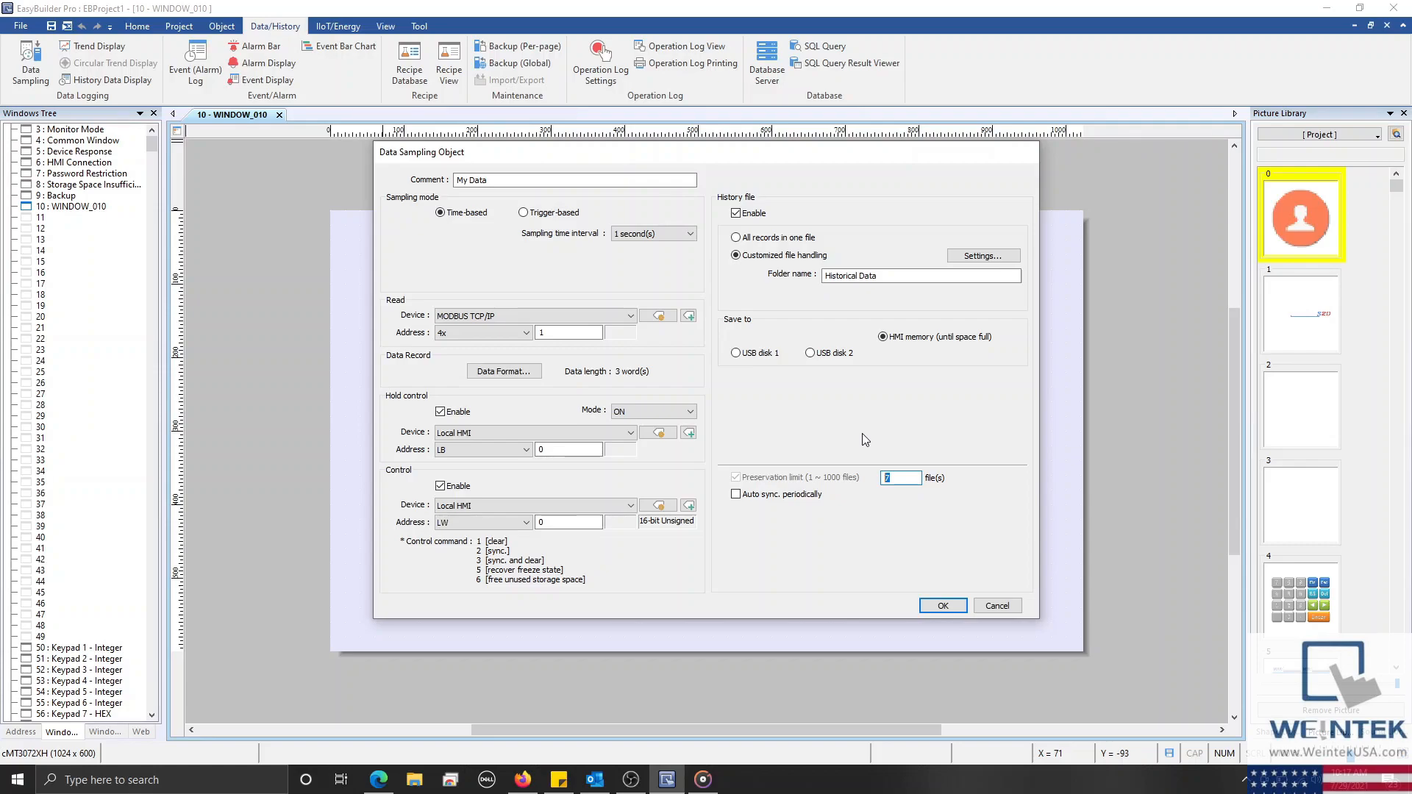
click(748, 354)
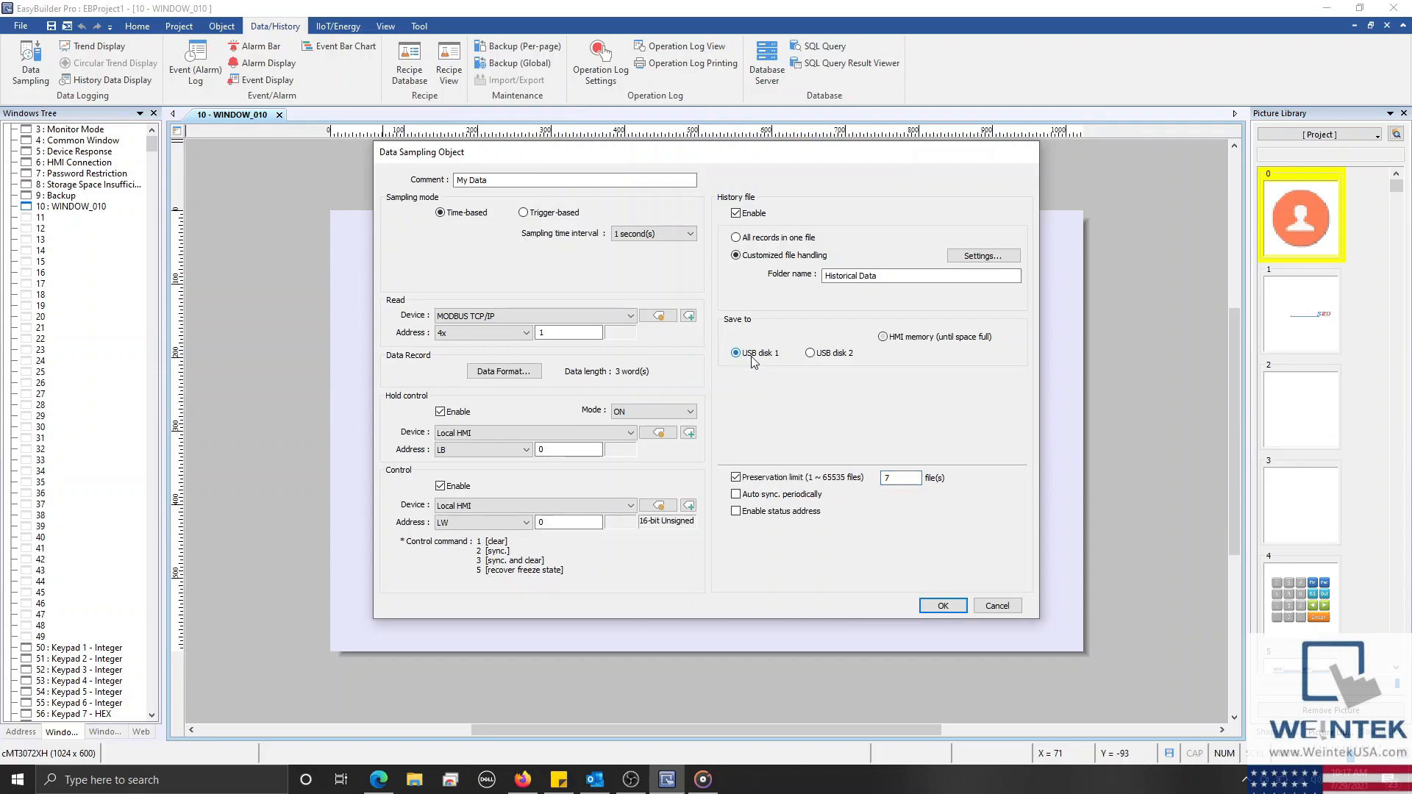
click(891, 336)
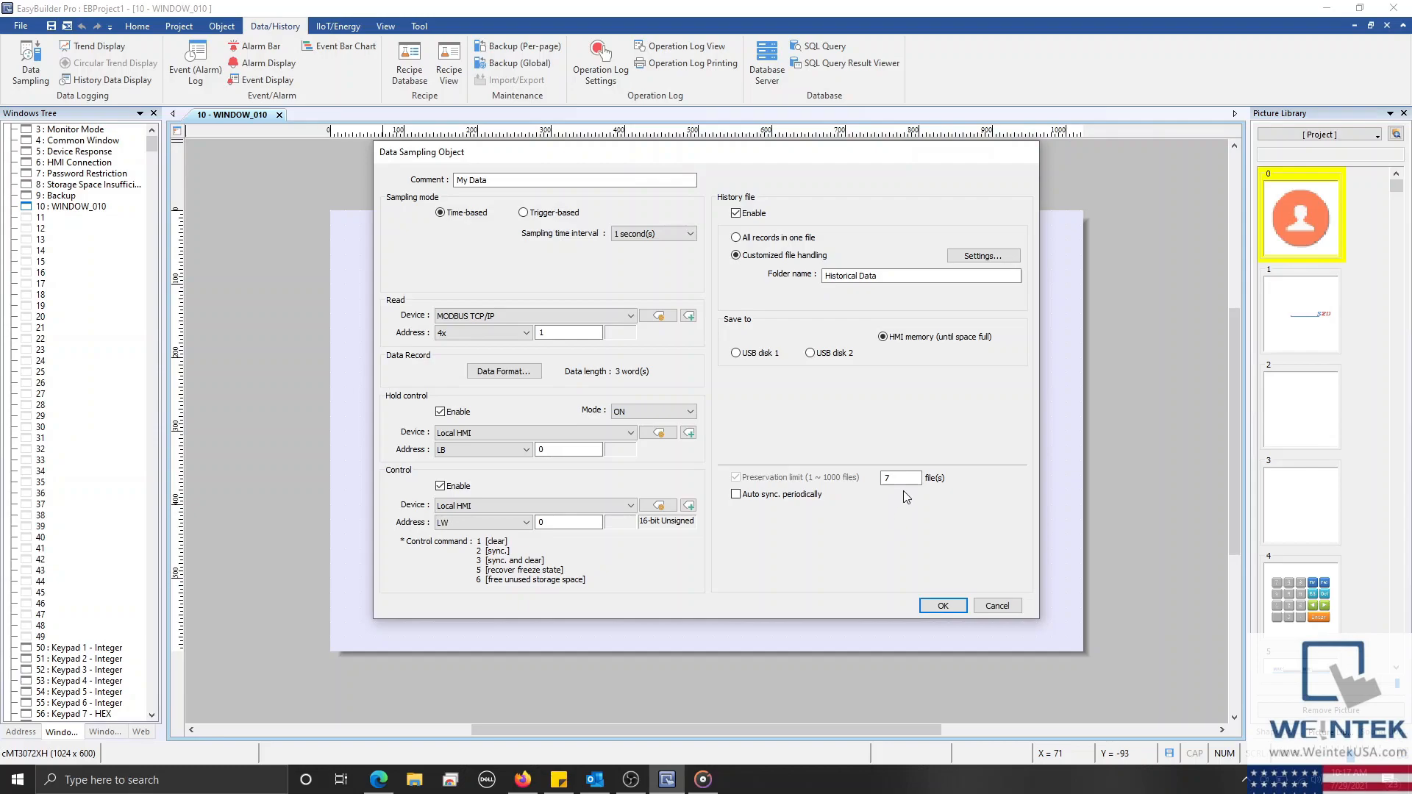
double_click(886, 477)
Save the history files to USB disk 1, trying the status address option and leaving it disabled
click(737, 354)
click(775, 513)
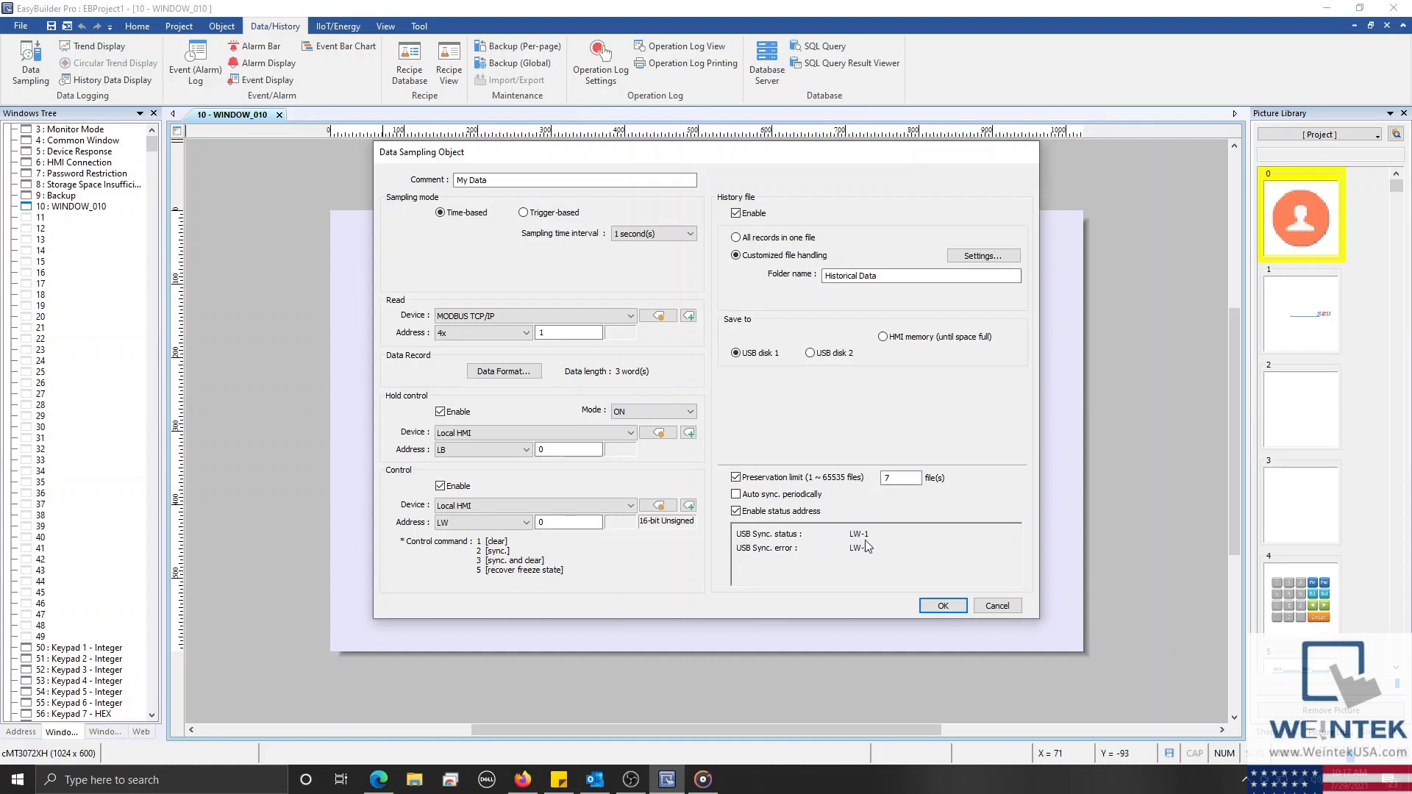
click(737, 511)
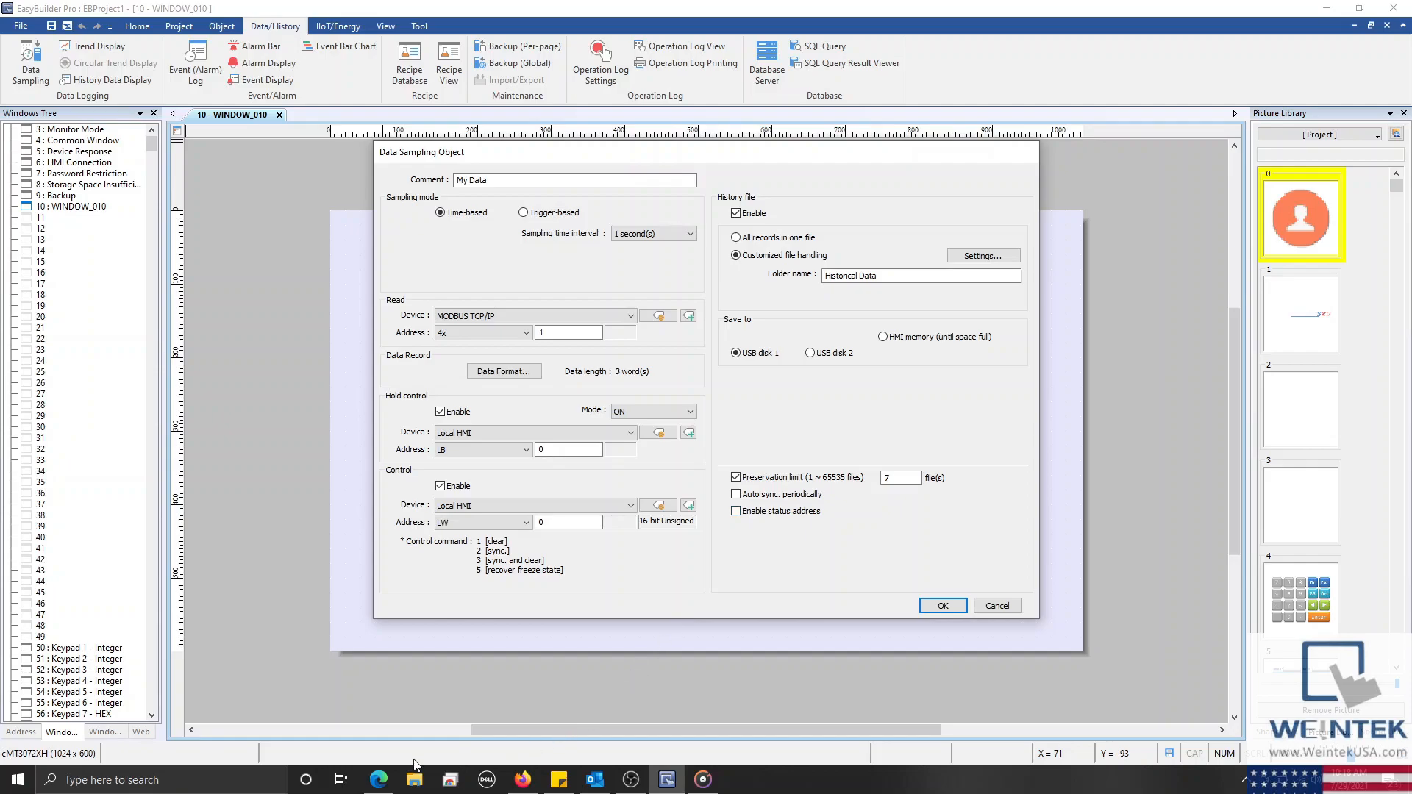
Switch to the EasyBuilder Pro user manual PDF in Edge and examine the Status & Error address table in the Data Sampling chapter
click(393, 778)
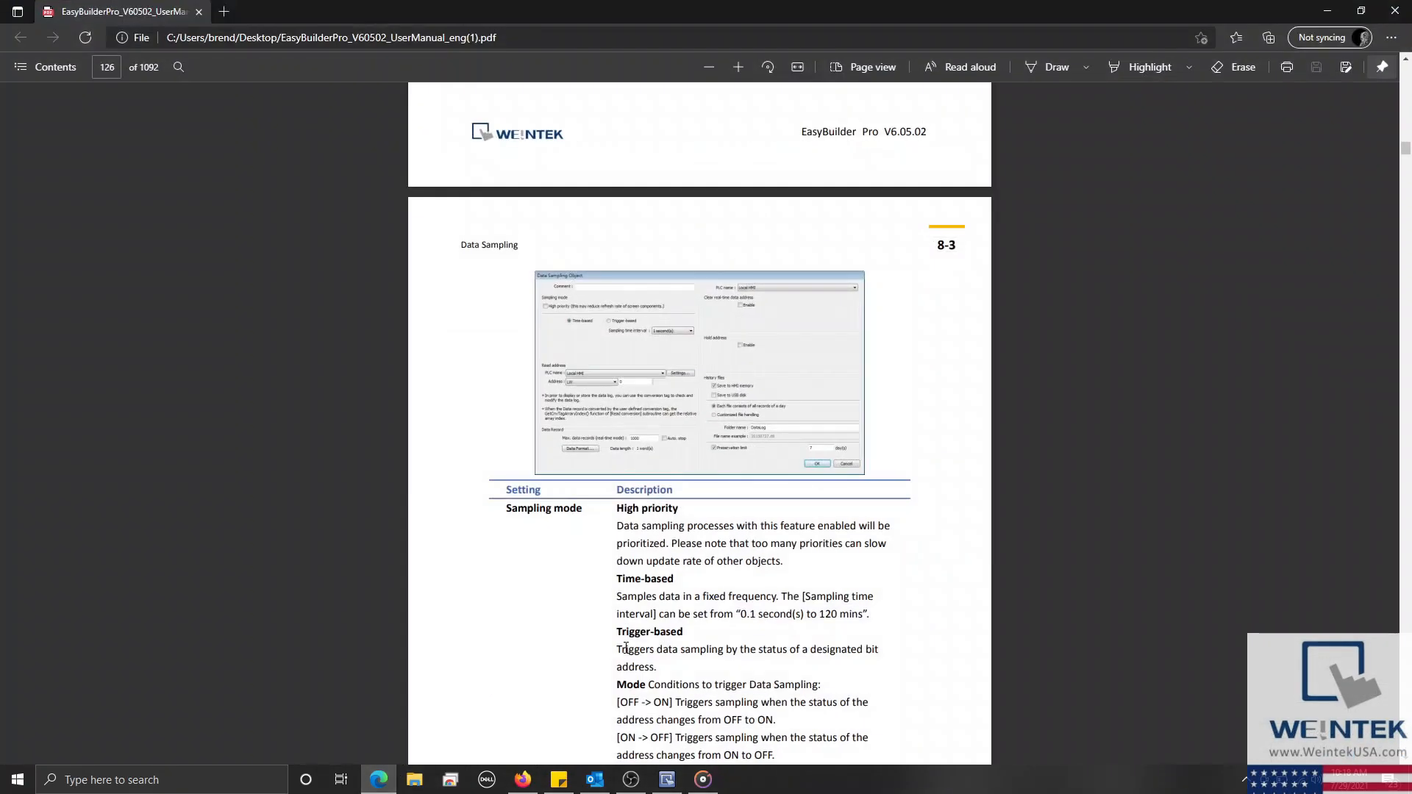
scroll(627, 647, down, 10)
scroll(627, 647, down, 20)
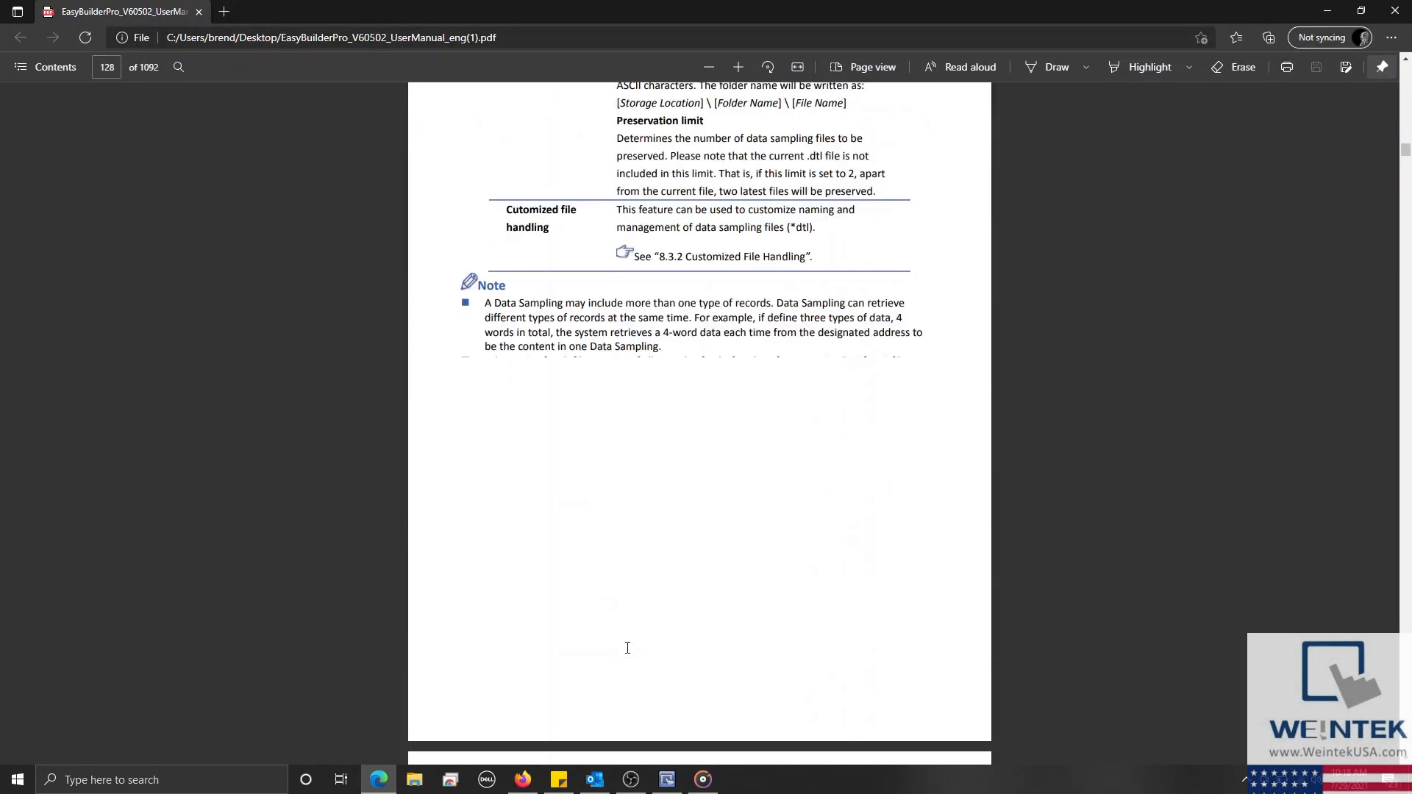
scroll(627, 647, down, 2)
scroll(627, 647, up, 9)
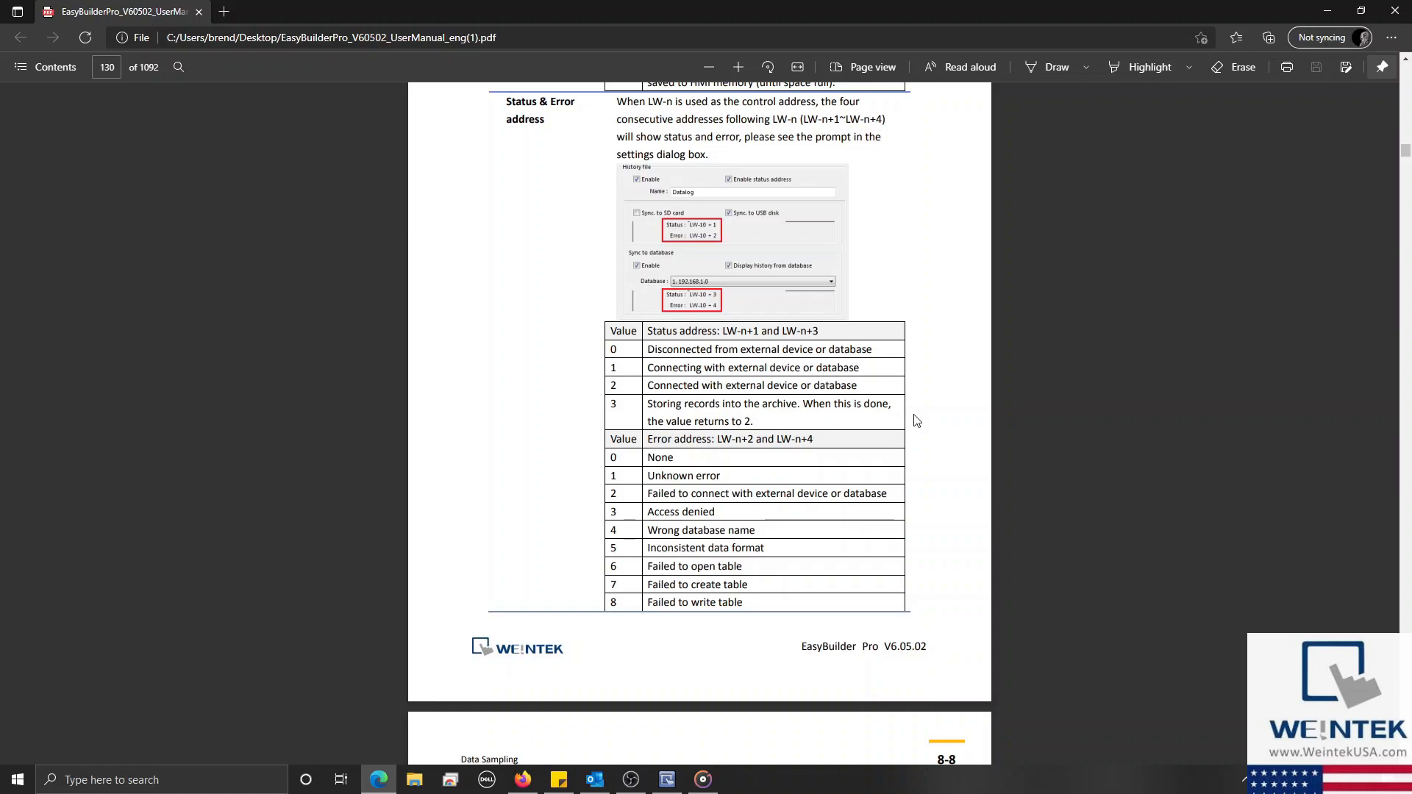
Return to EasyBuilder Pro, accept the data sampling object settings and close the object list
click(1321, 9)
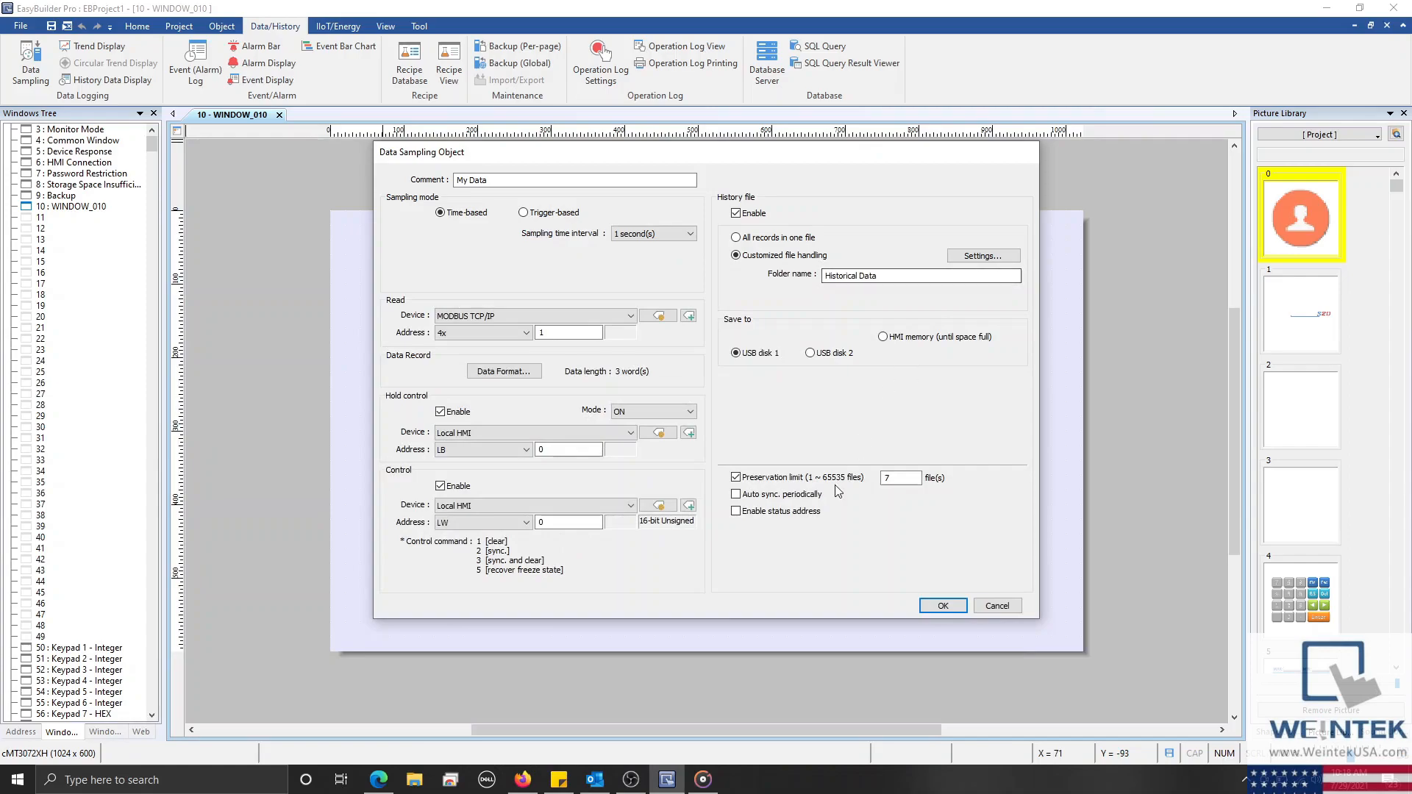
click(950, 608)
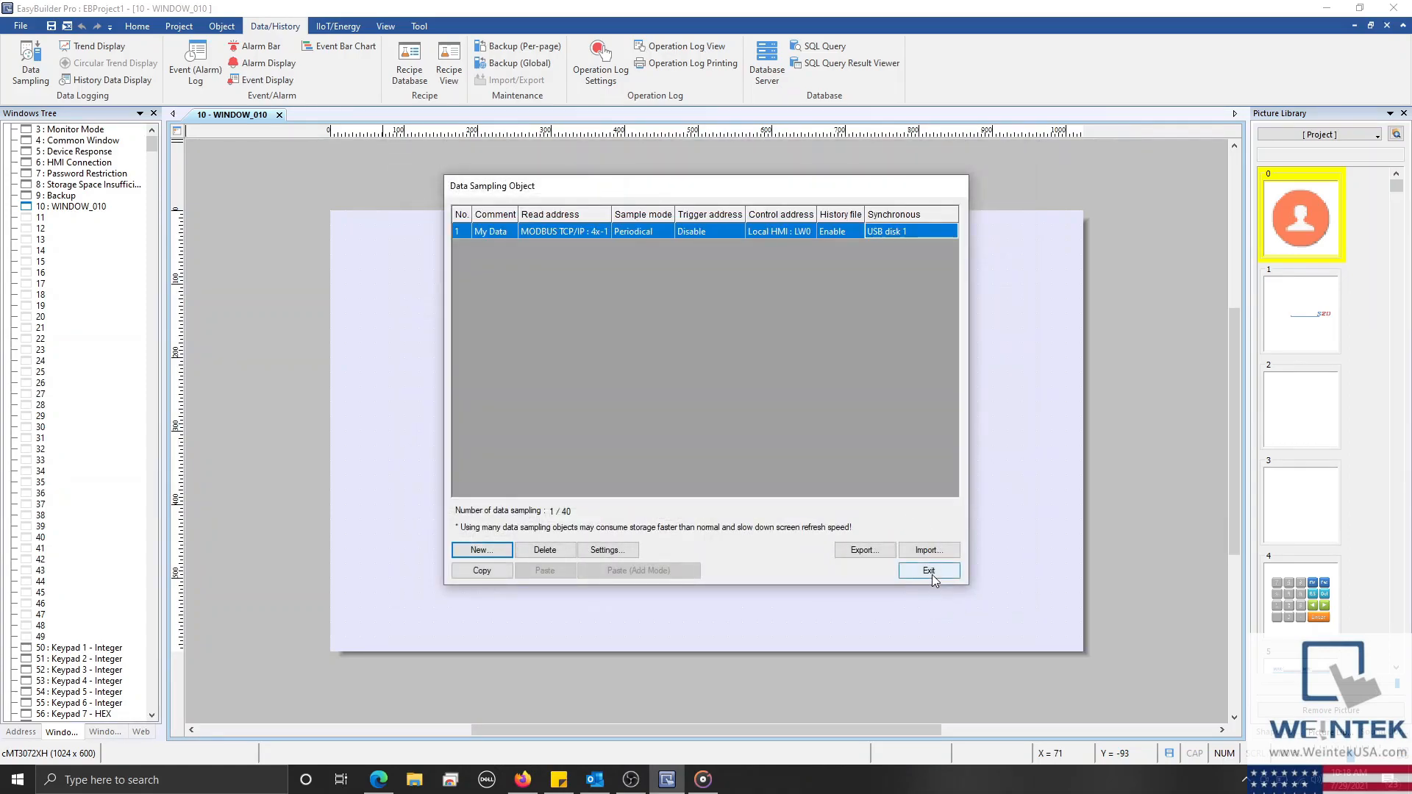
click(933, 576)
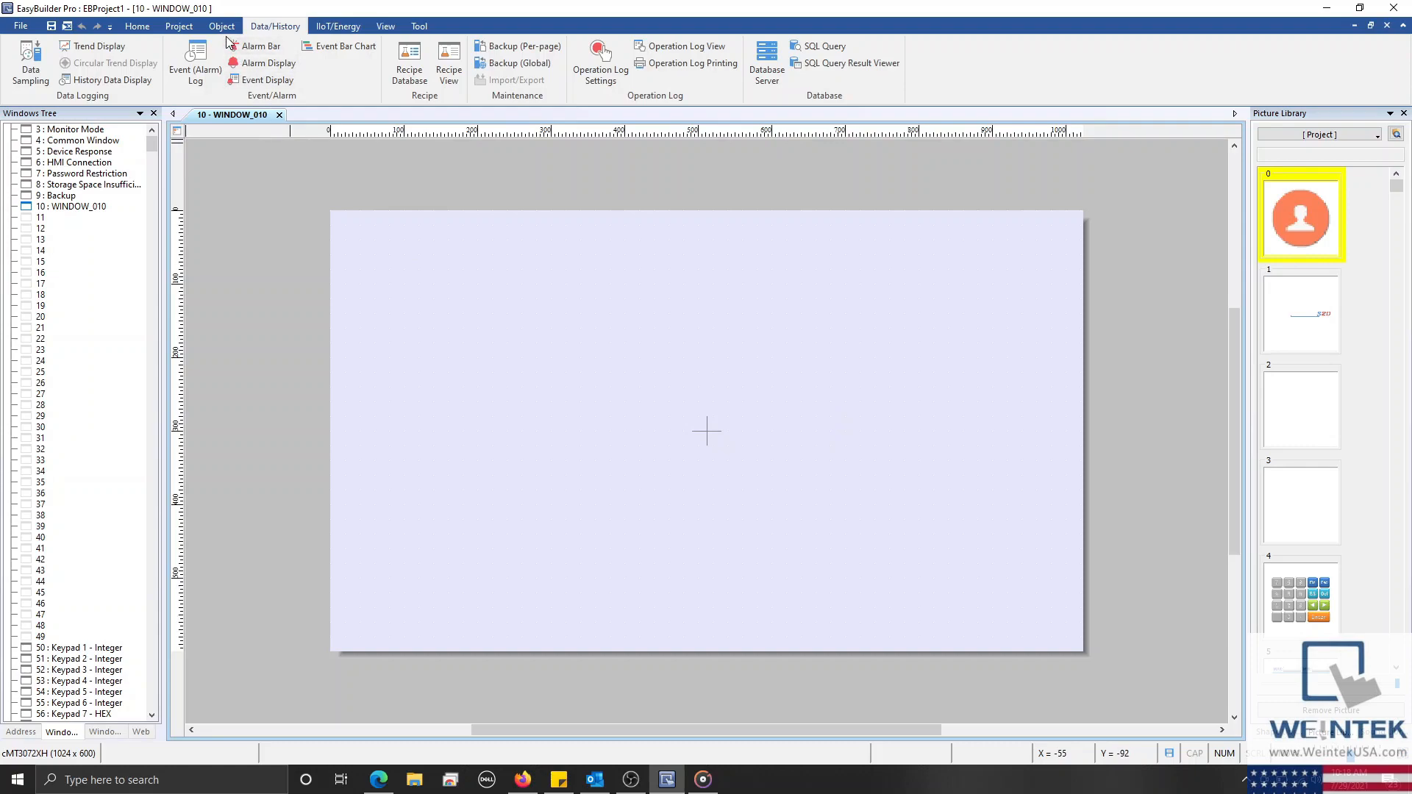
Start a new trend display object using the My Data sampling object, with a time-based X axis range of 100 seconds
click(93, 47)
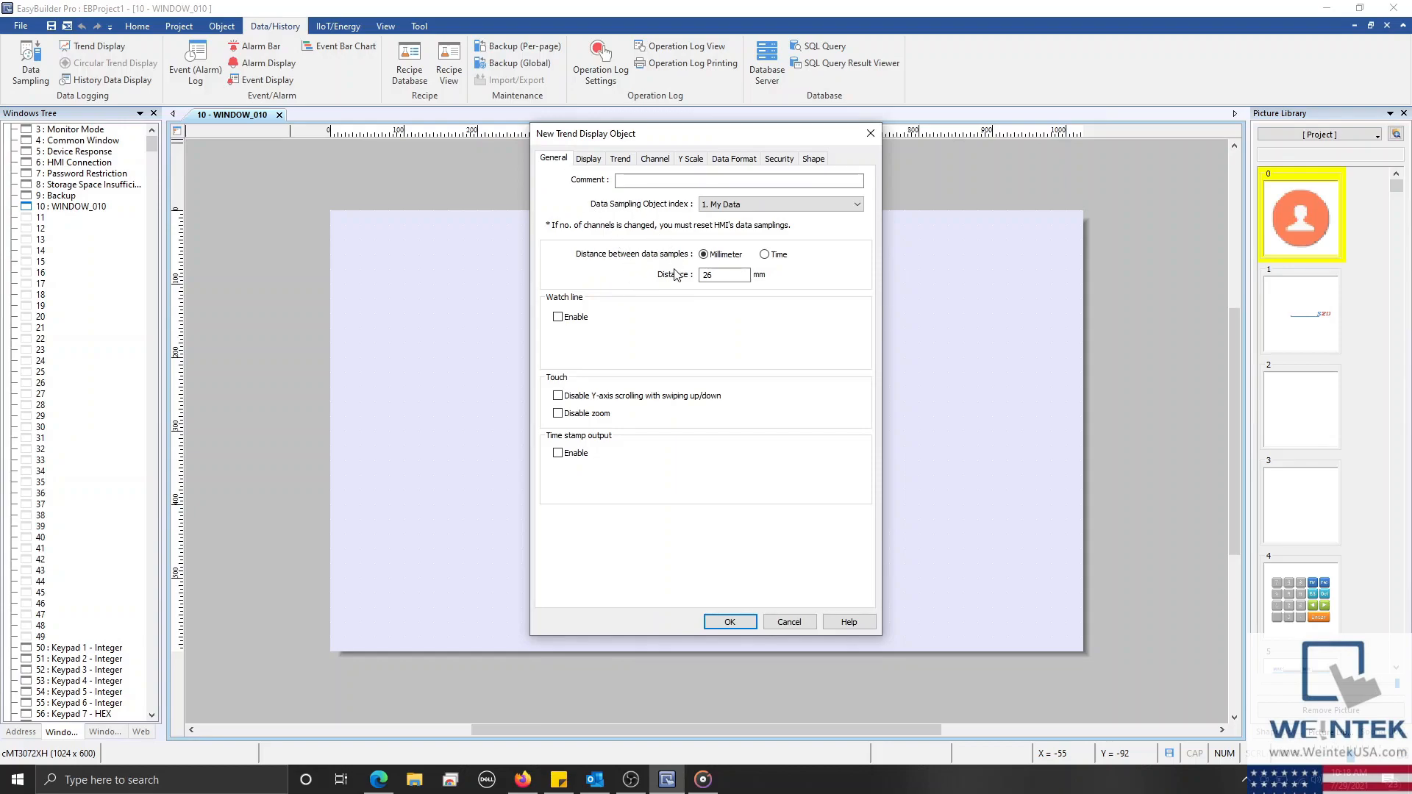
click(749, 209)
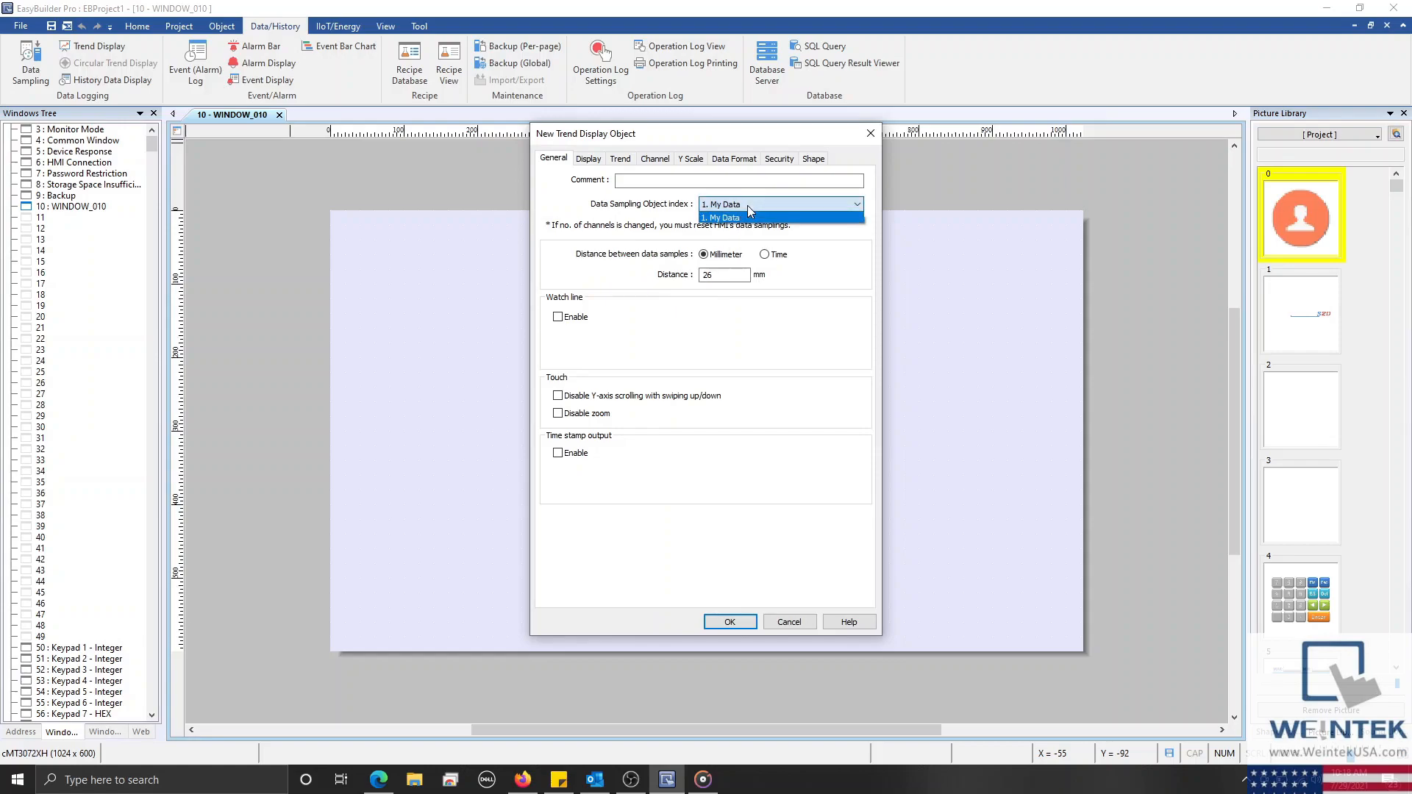
click(748, 207)
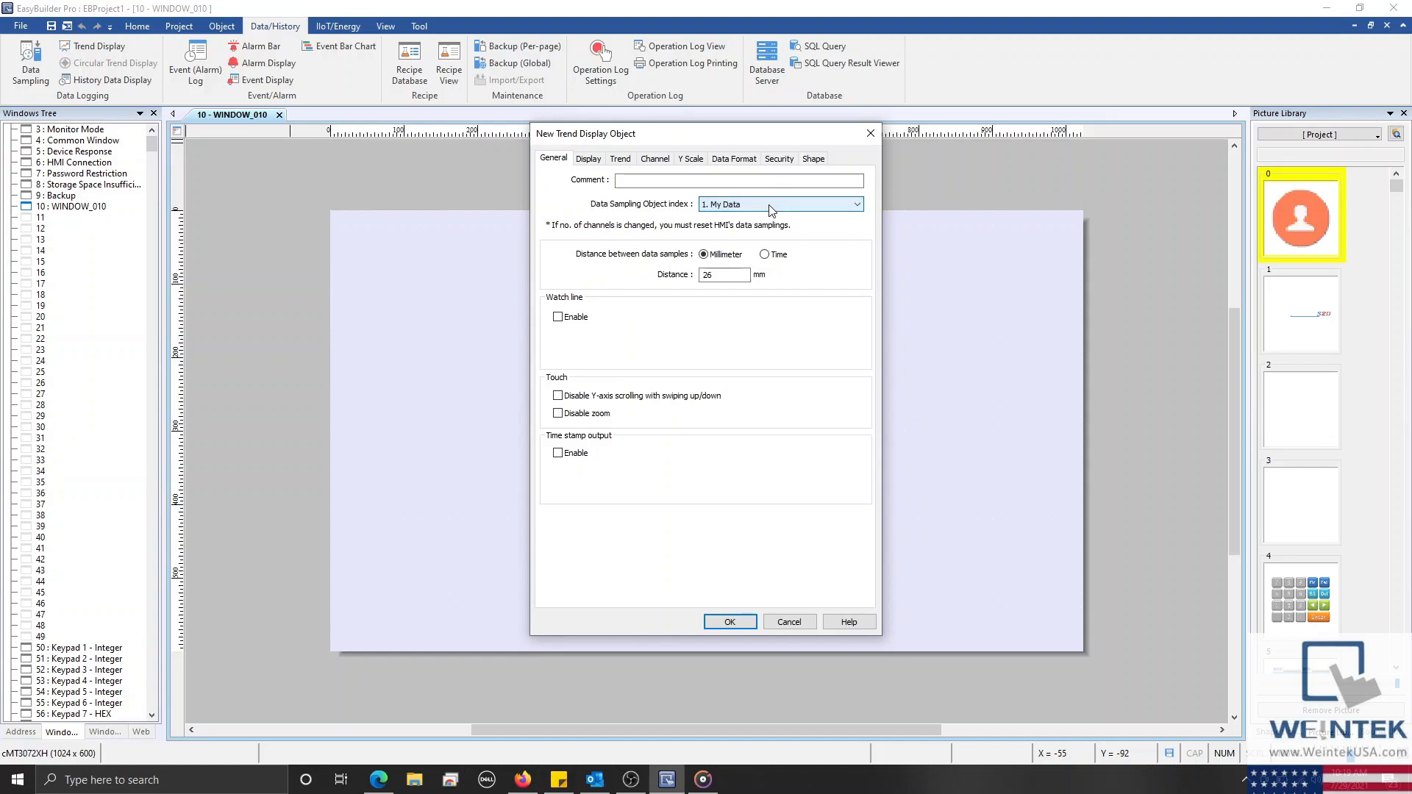
click(765, 254)
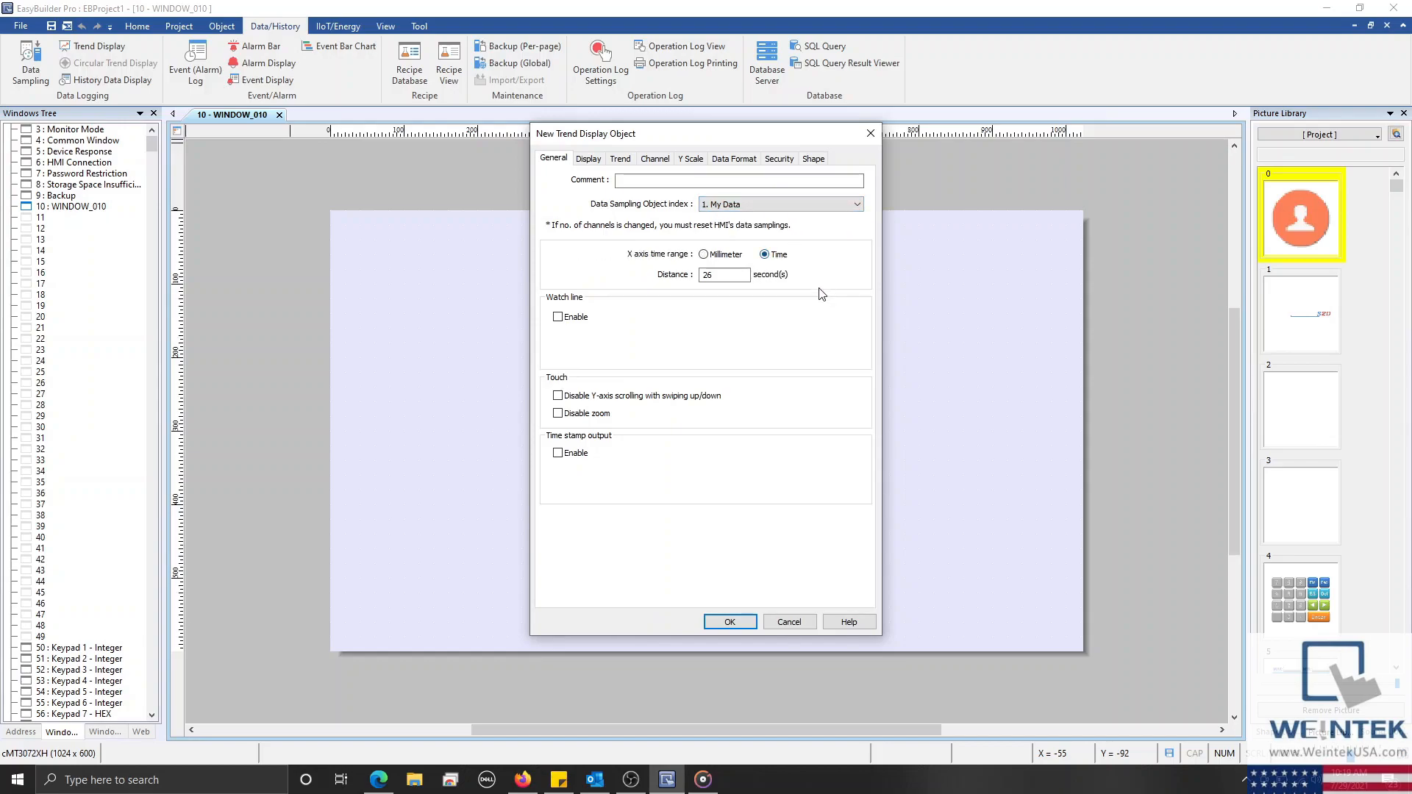
drag(730, 274, 692, 278)
text(100)
Enable the trend display's grid and set its interval to 10 seconds
click(620, 160)
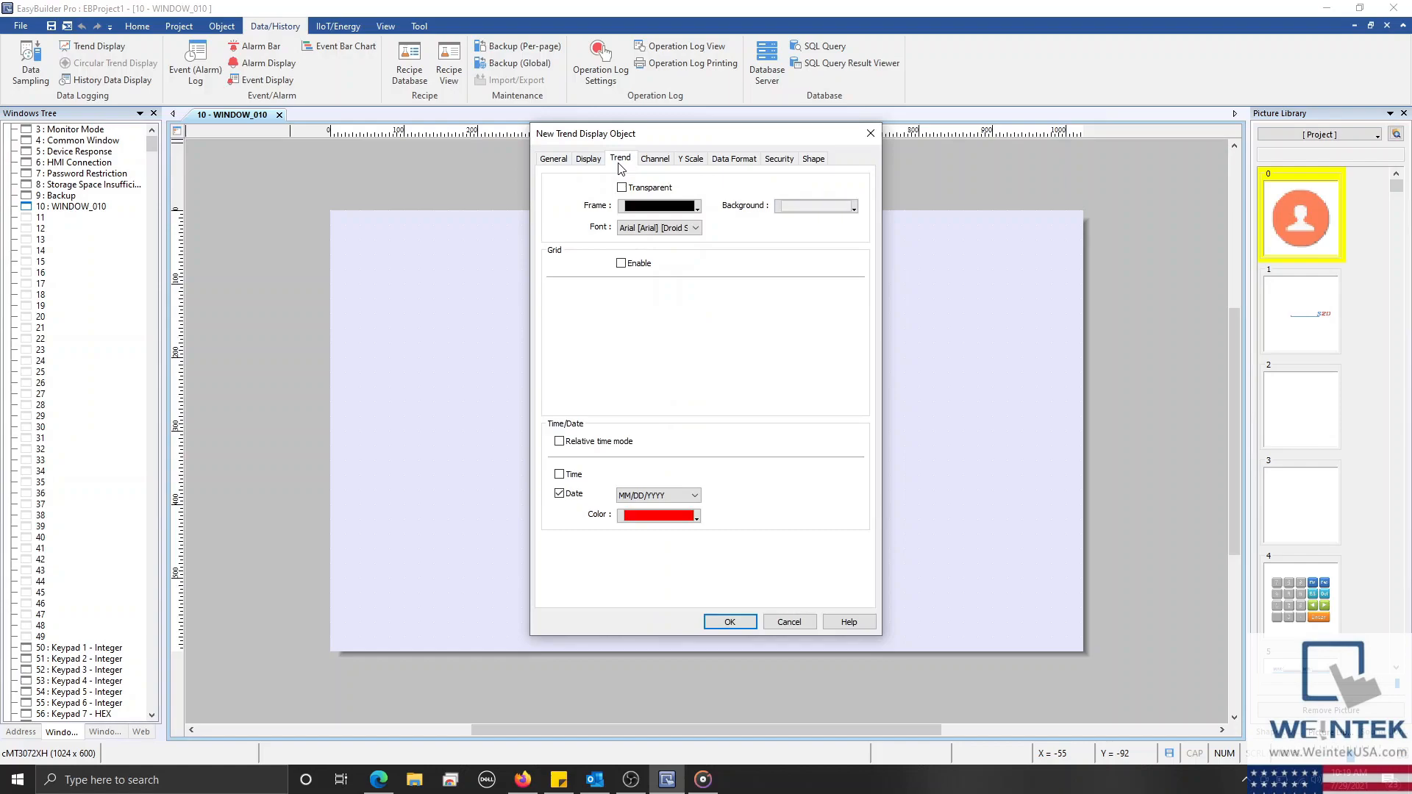
click(629, 265)
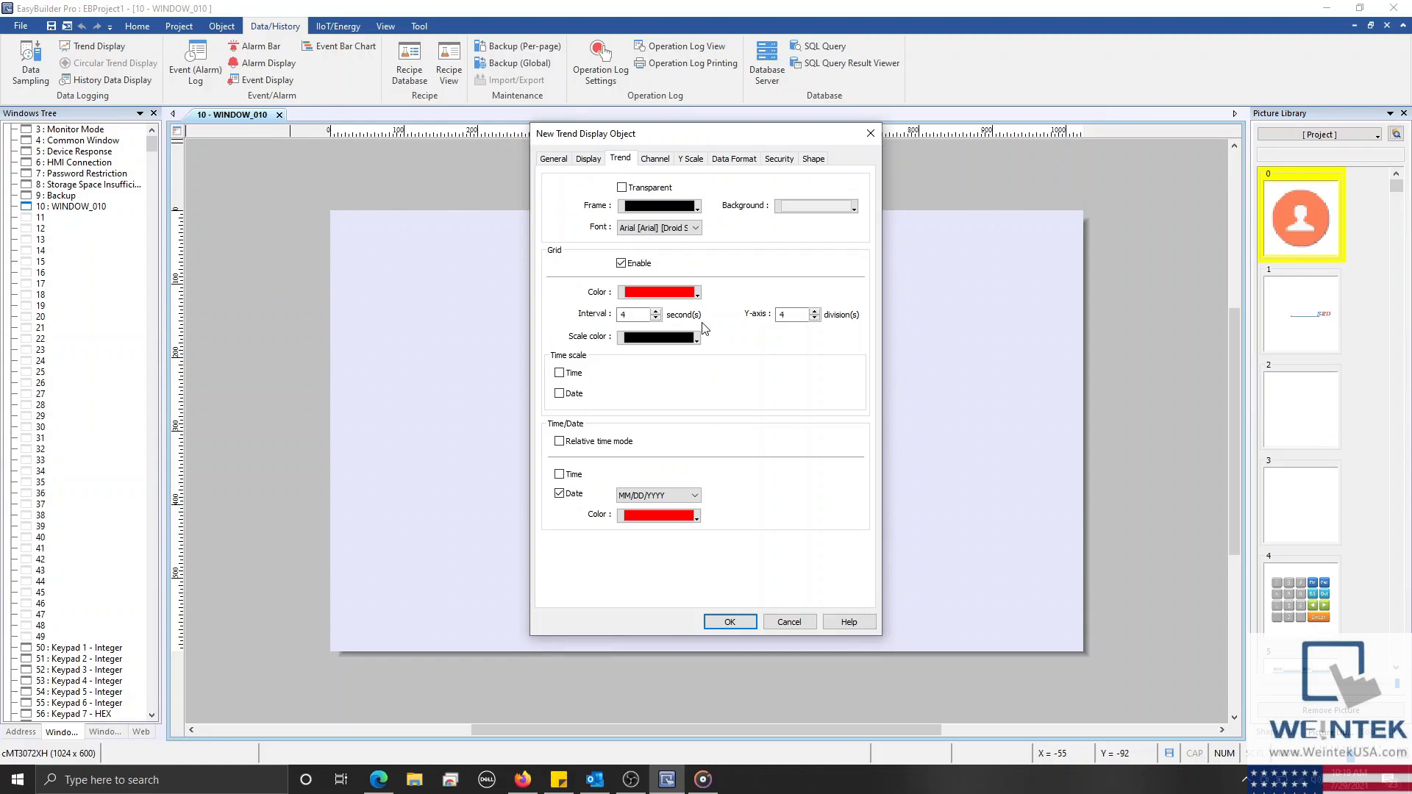
drag(646, 315, 560, 315)
text(10)
Enable channels Data 2 and Data 3 in the trend display
click(659, 161)
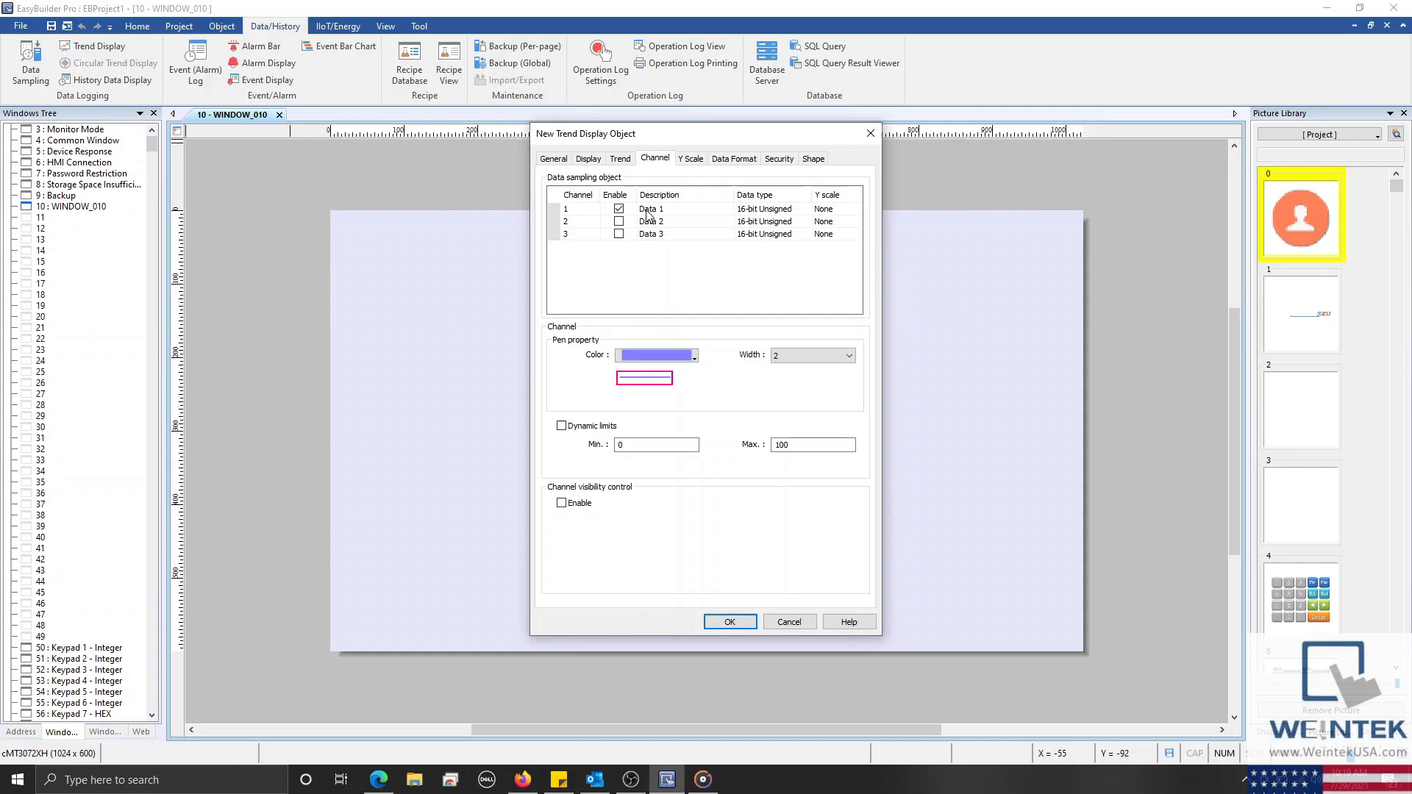
click(618, 221)
click(619, 234)
Set the Data 1 channel's pen color to red and check its minimum and maximum limits
click(691, 210)
click(675, 356)
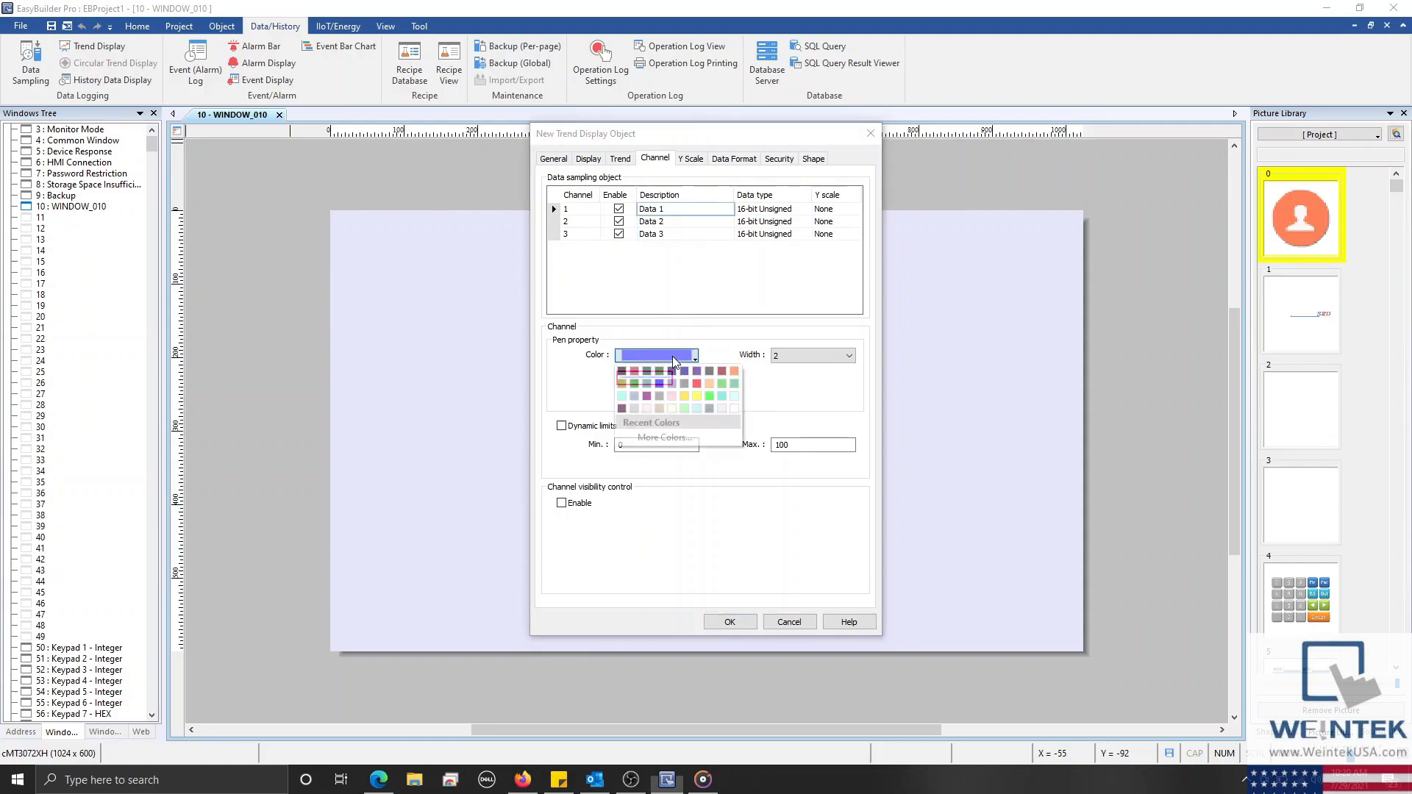
click(696, 383)
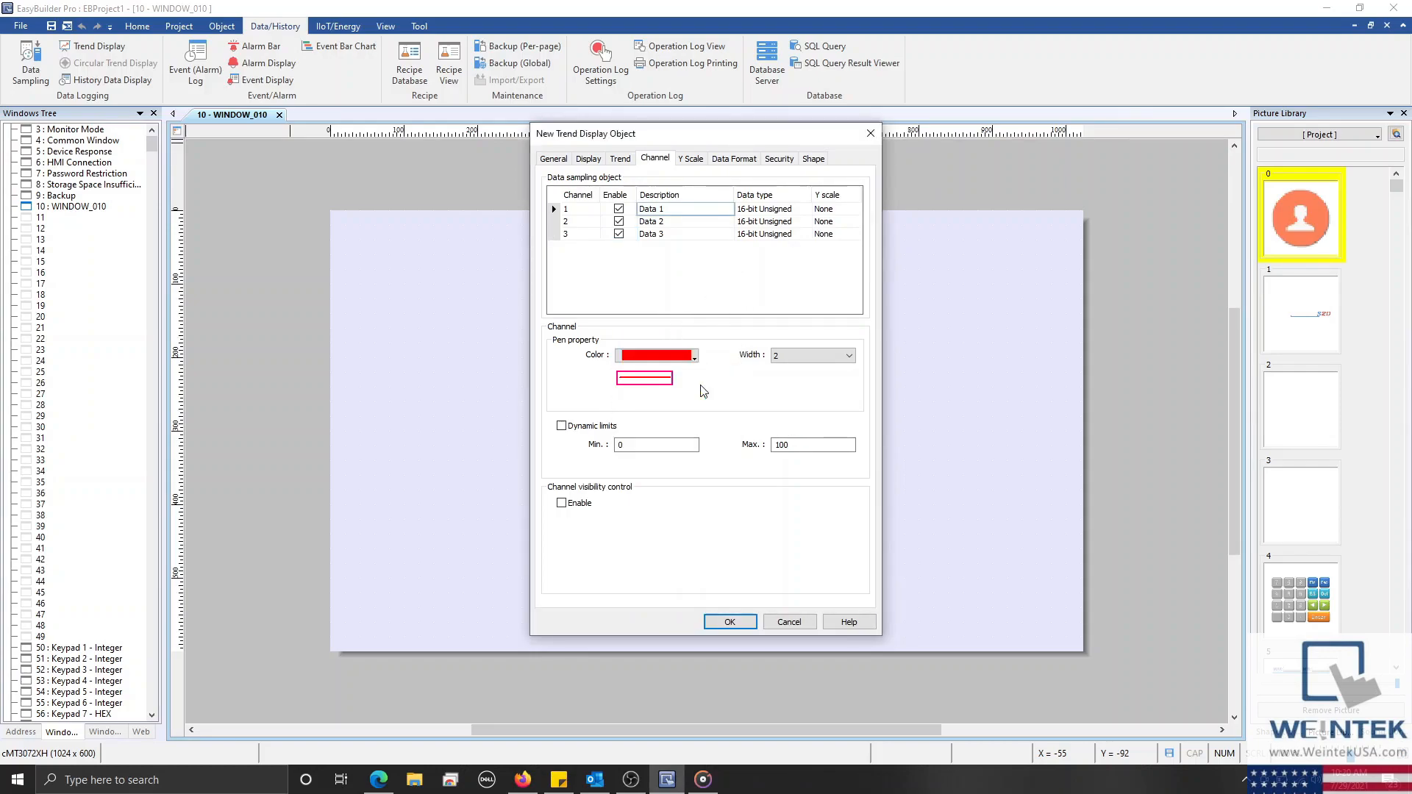
double_click(790, 445)
click(633, 444)
double_click(633, 444)
Set the Data 3 channel's maximum limit to 50 and its pen color to bright green
click(684, 235)
double_click(781, 445)
text(50)
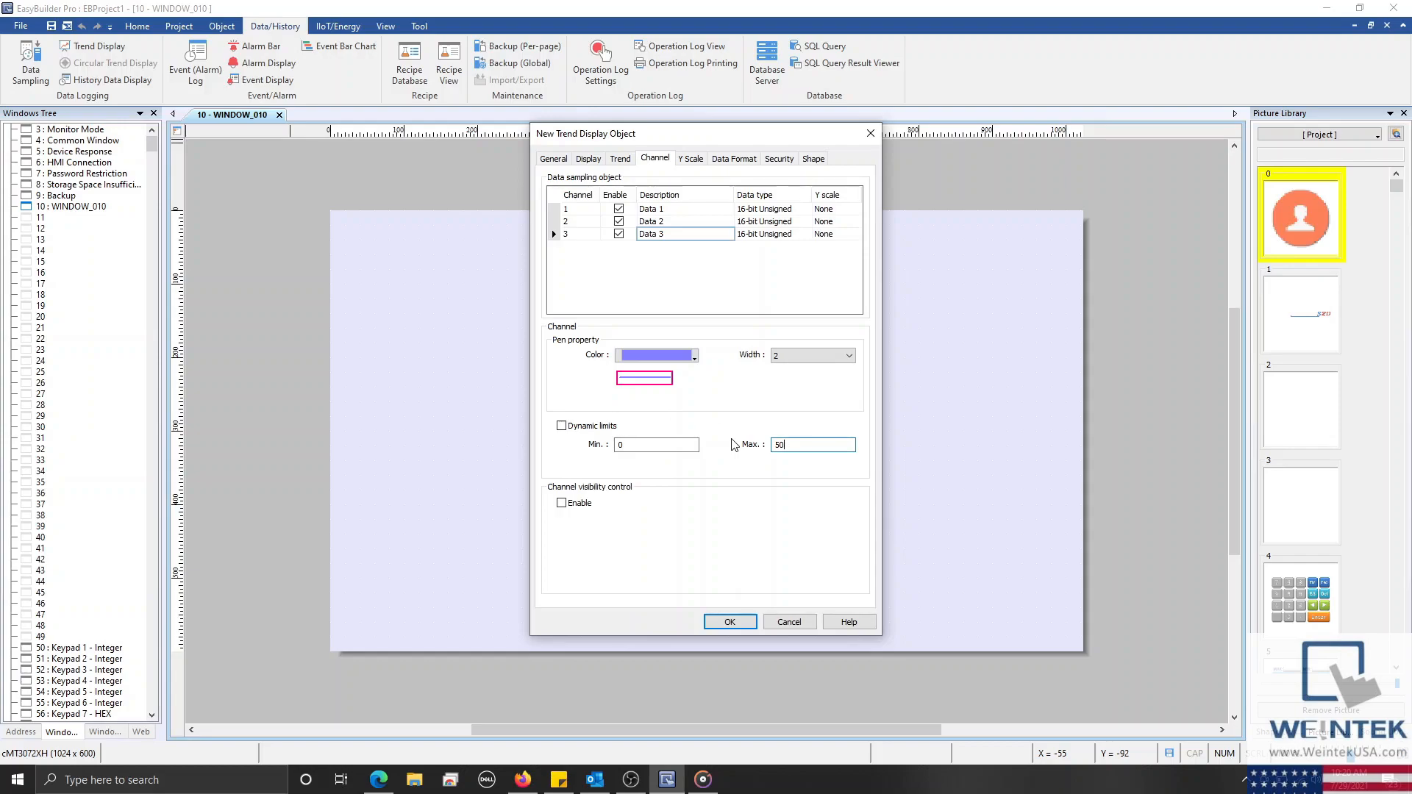
click(685, 356)
click(708, 396)
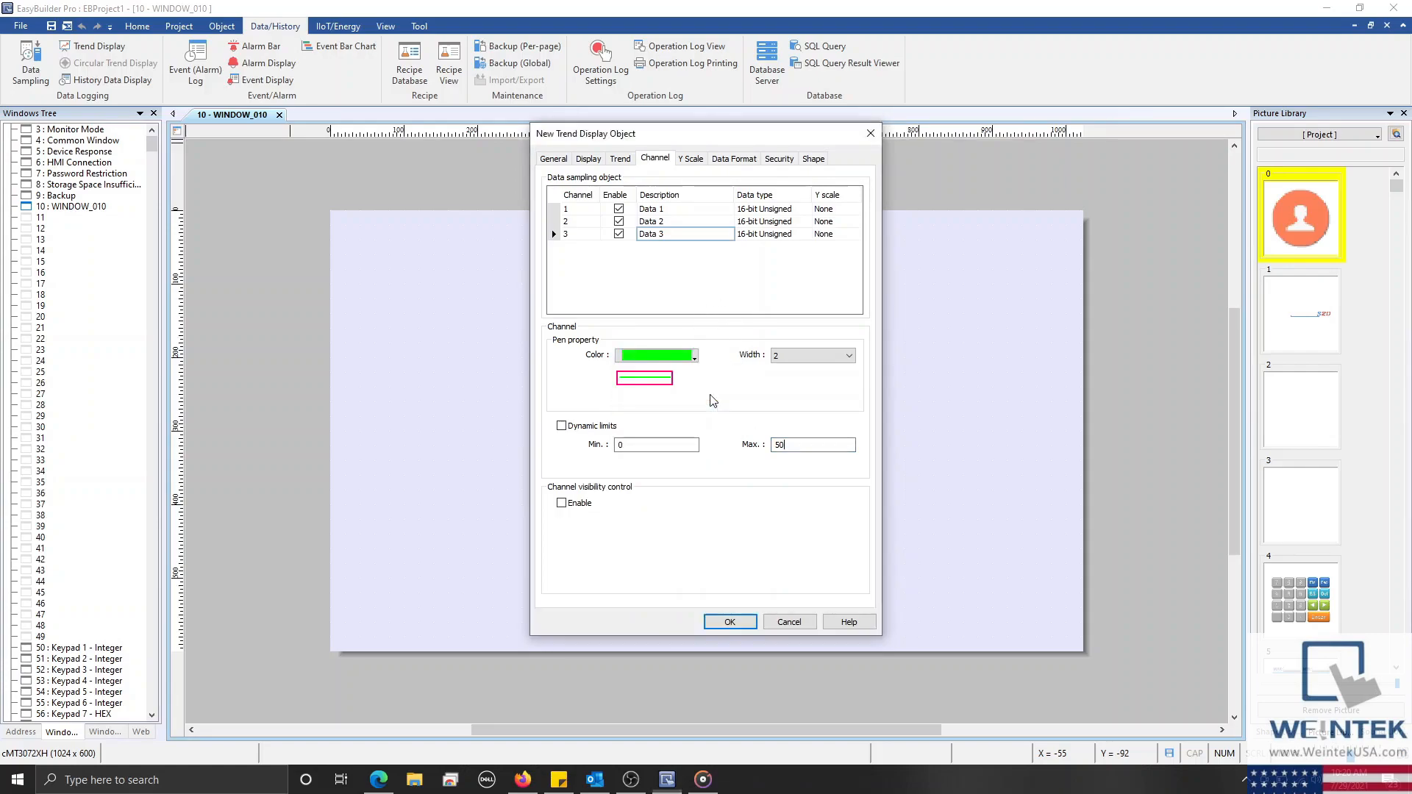
Set the pen color to blue for the Data 2 channel and light orange for the Data 1 channel
click(683, 224)
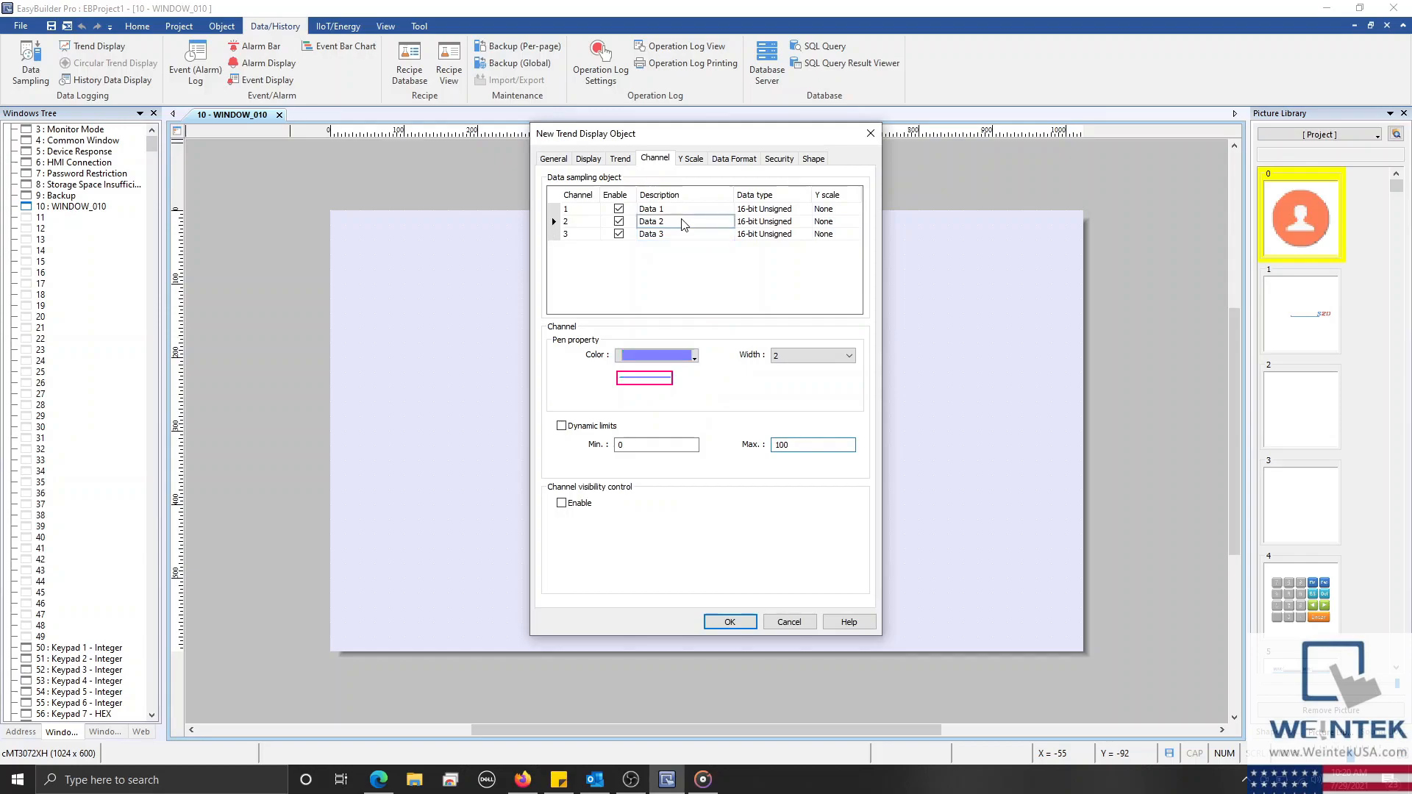
click(680, 356)
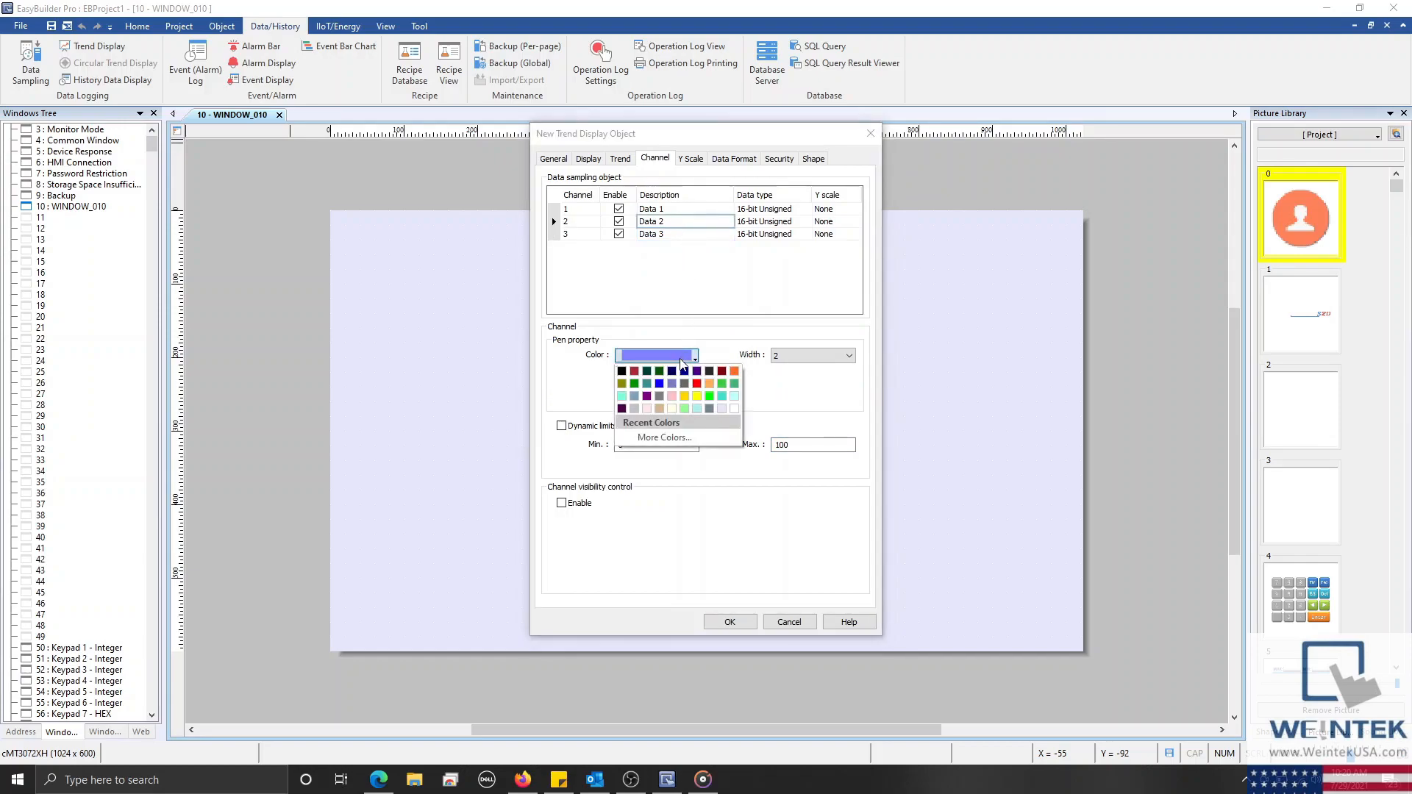
click(660, 384)
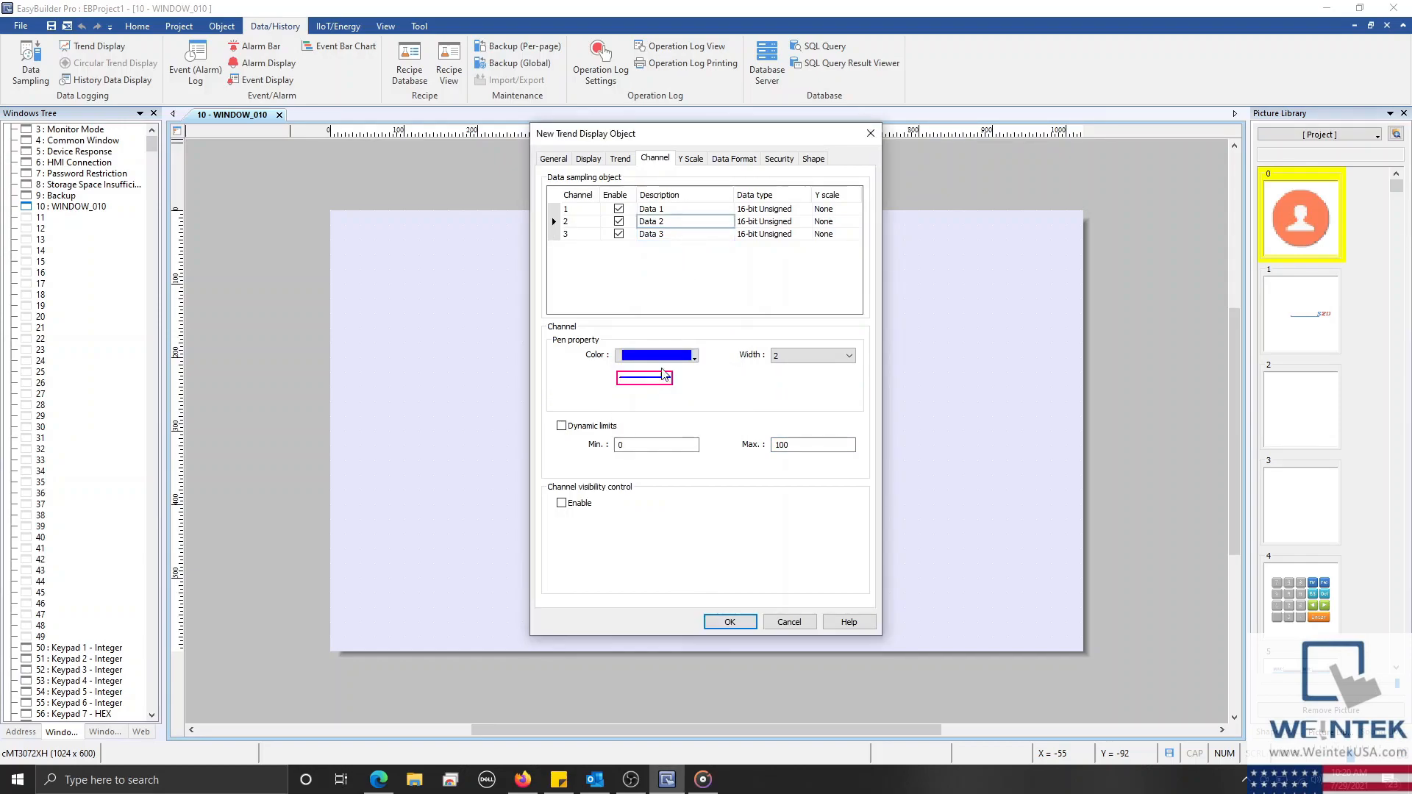
click(686, 209)
click(692, 356)
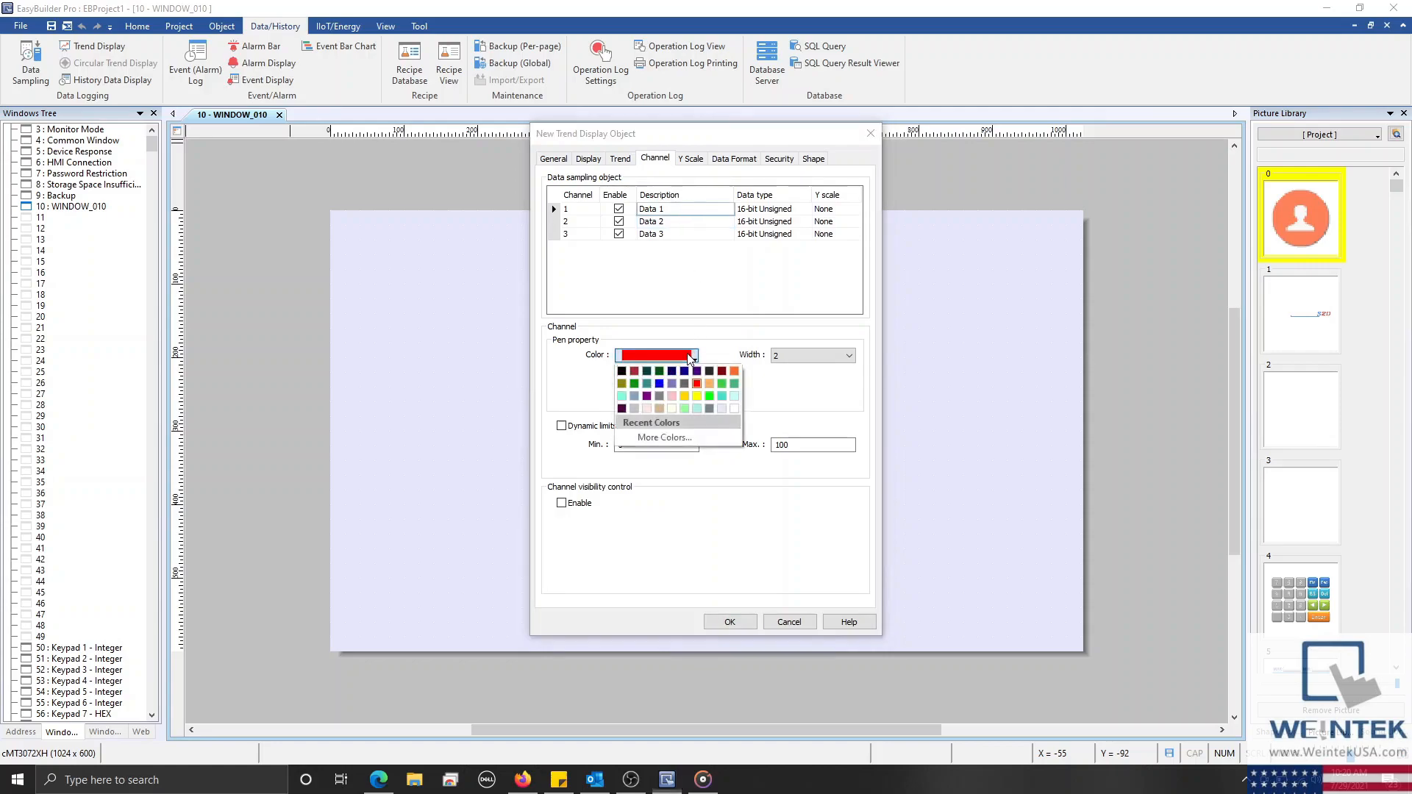
click(710, 385)
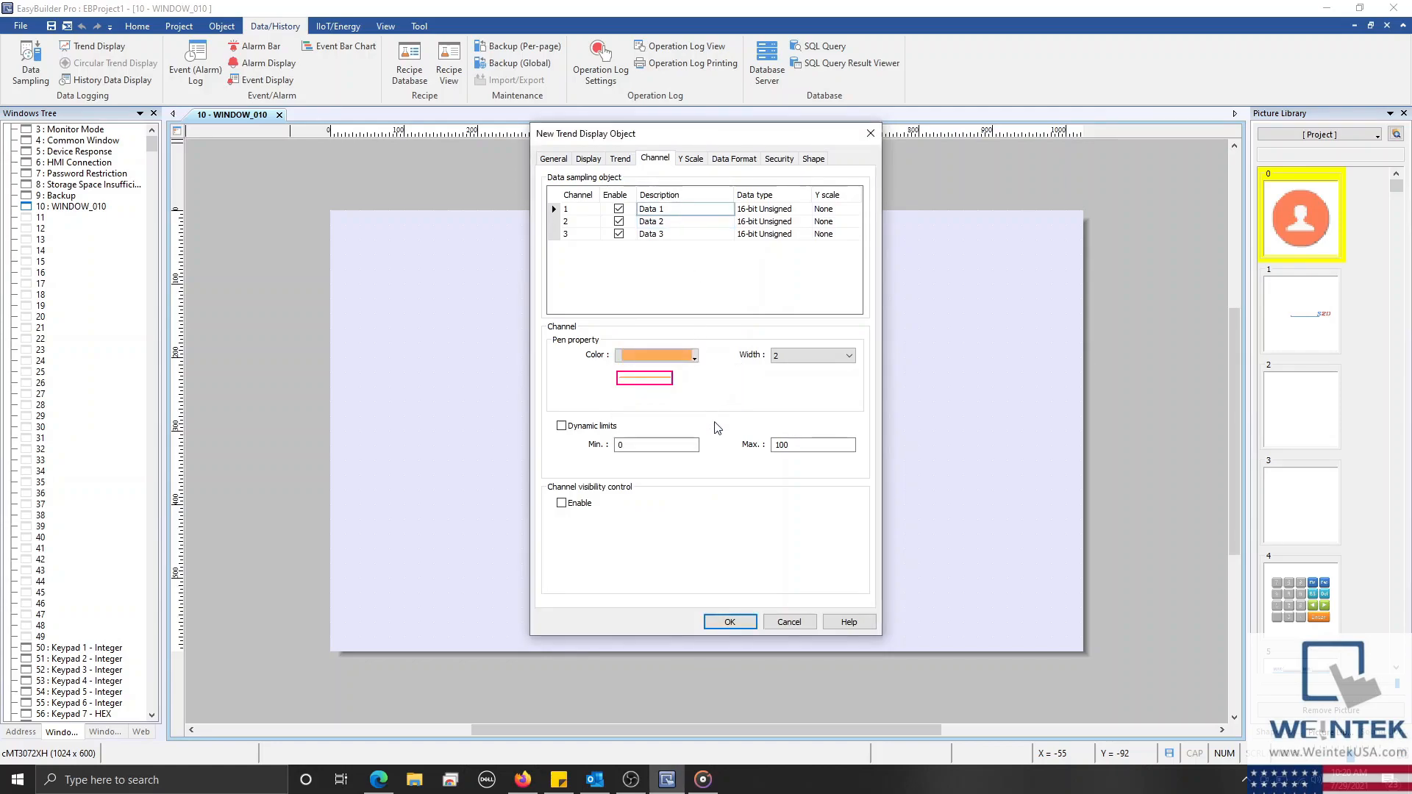
Assign the Y scale as Main Axis for Data 1 and Aux. Axis for Data 2 and Data 3
click(684, 162)
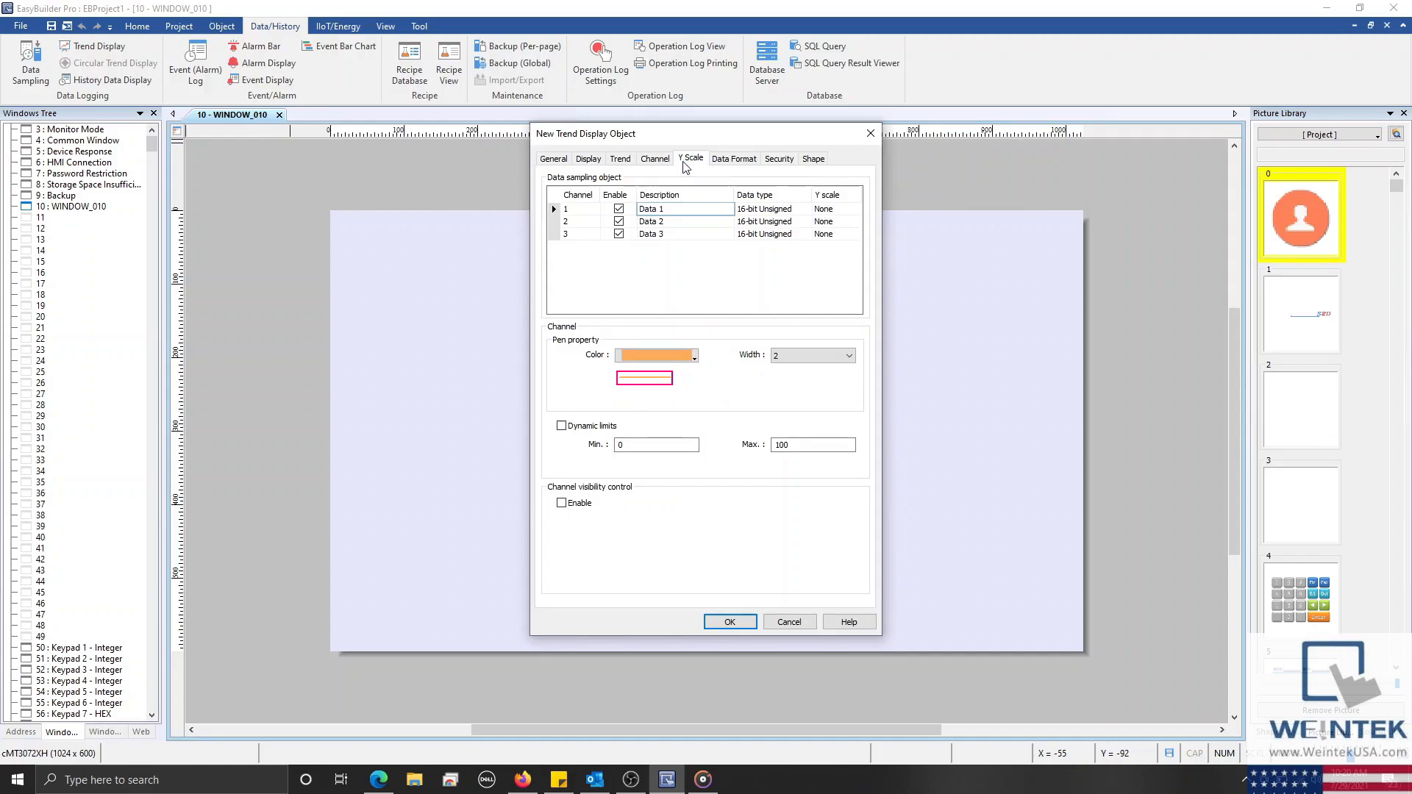
click(847, 209)
click(855, 210)
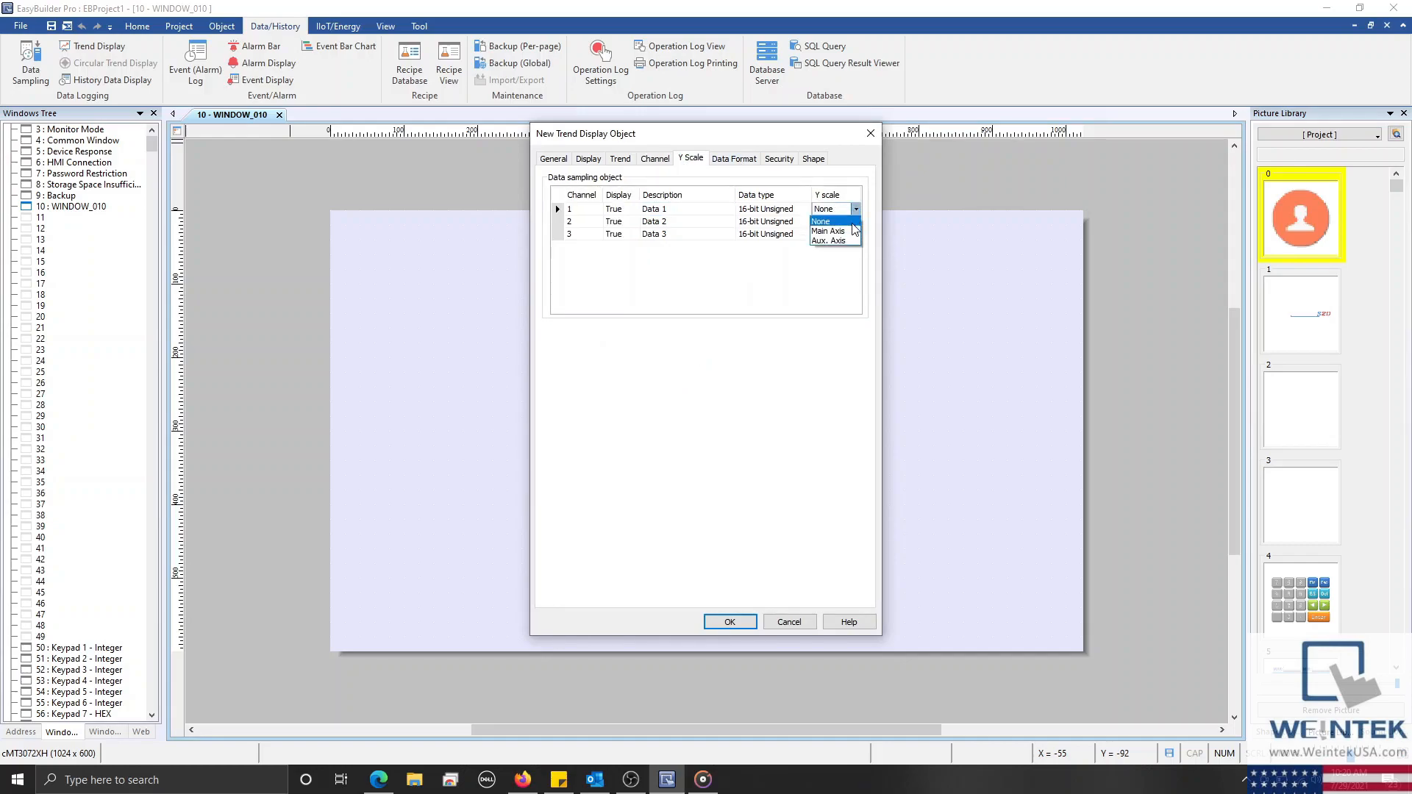
click(853, 231)
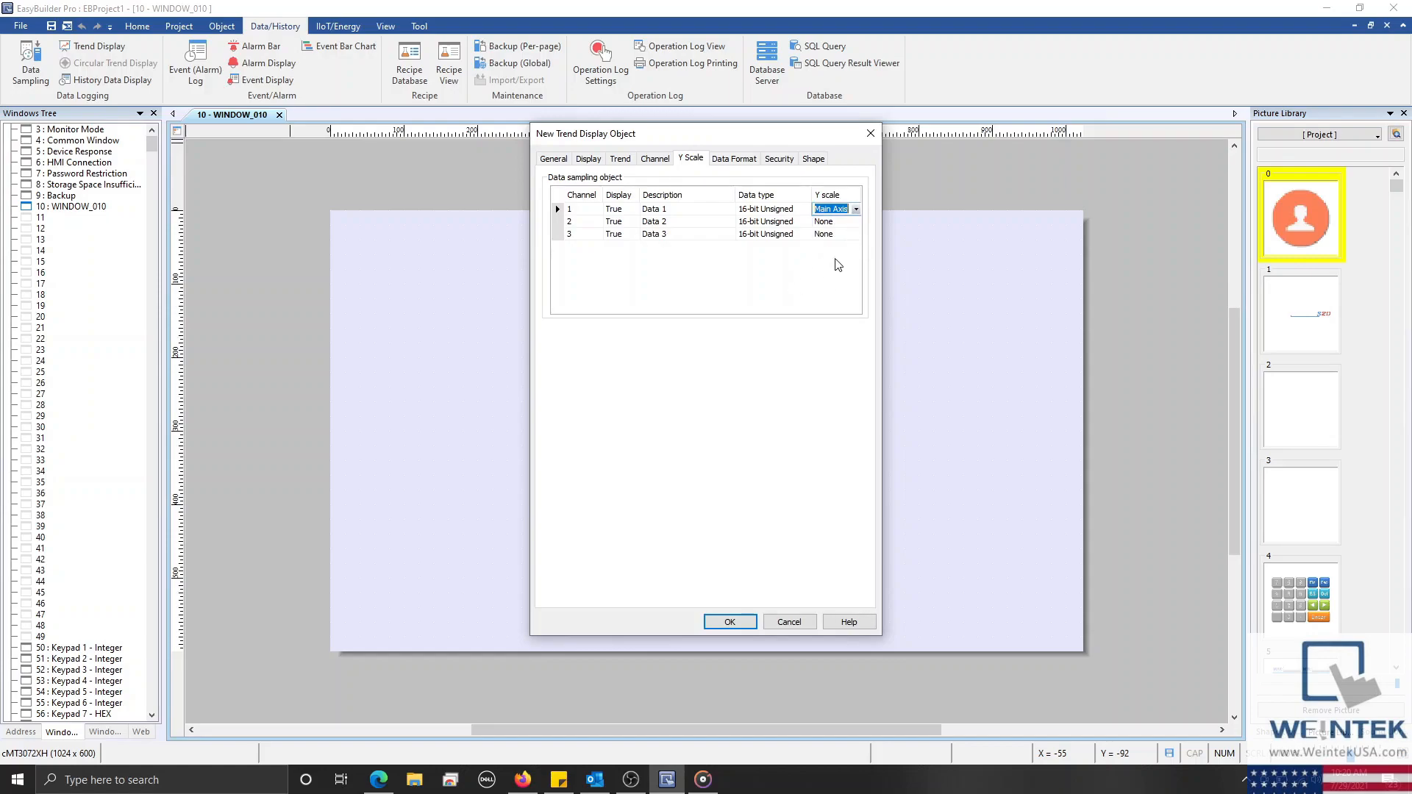
click(858, 221)
click(845, 253)
click(854, 234)
click(845, 266)
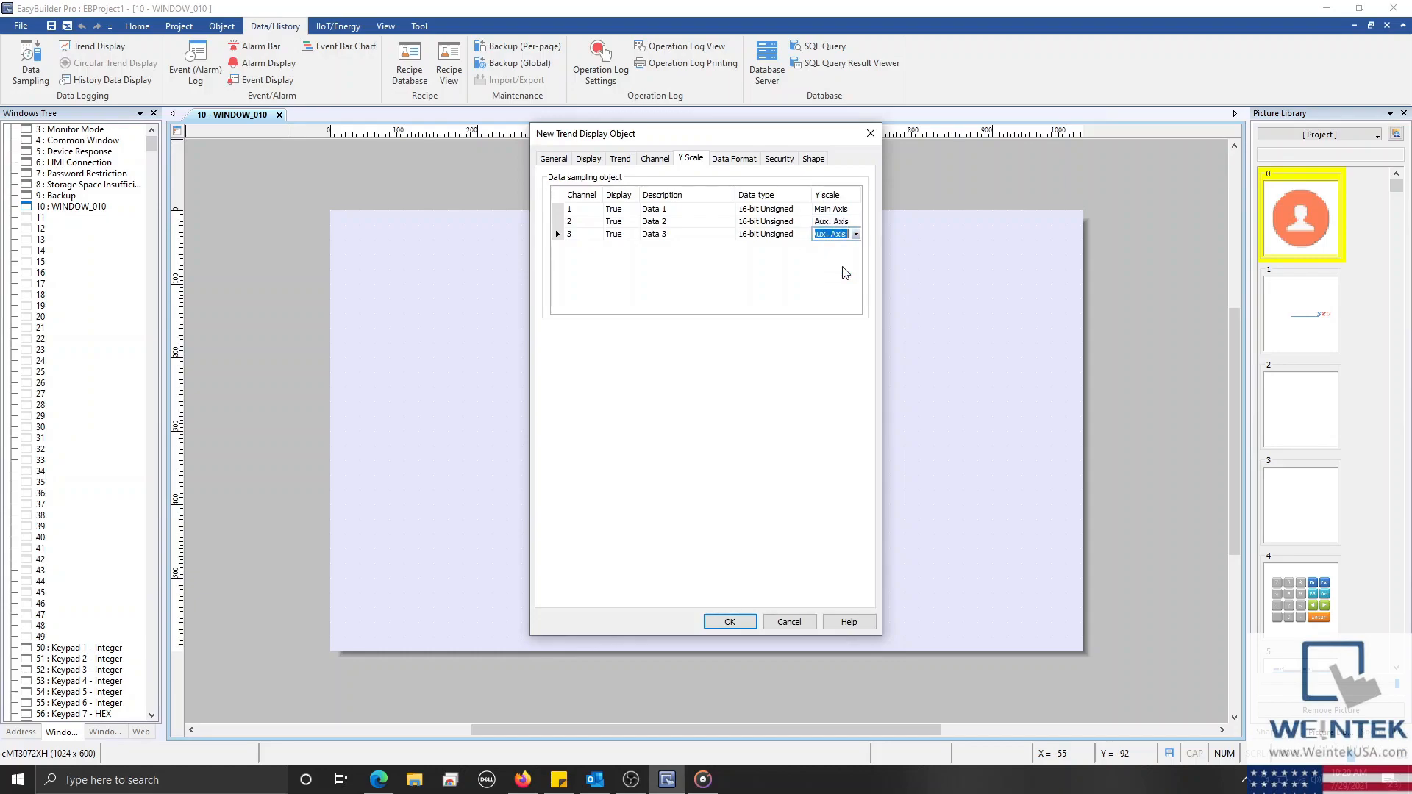
click(772, 294)
Accept the trend display object and place it on WINDOW_010 at about (53, 48), sized about 741 × 355
click(747, 162)
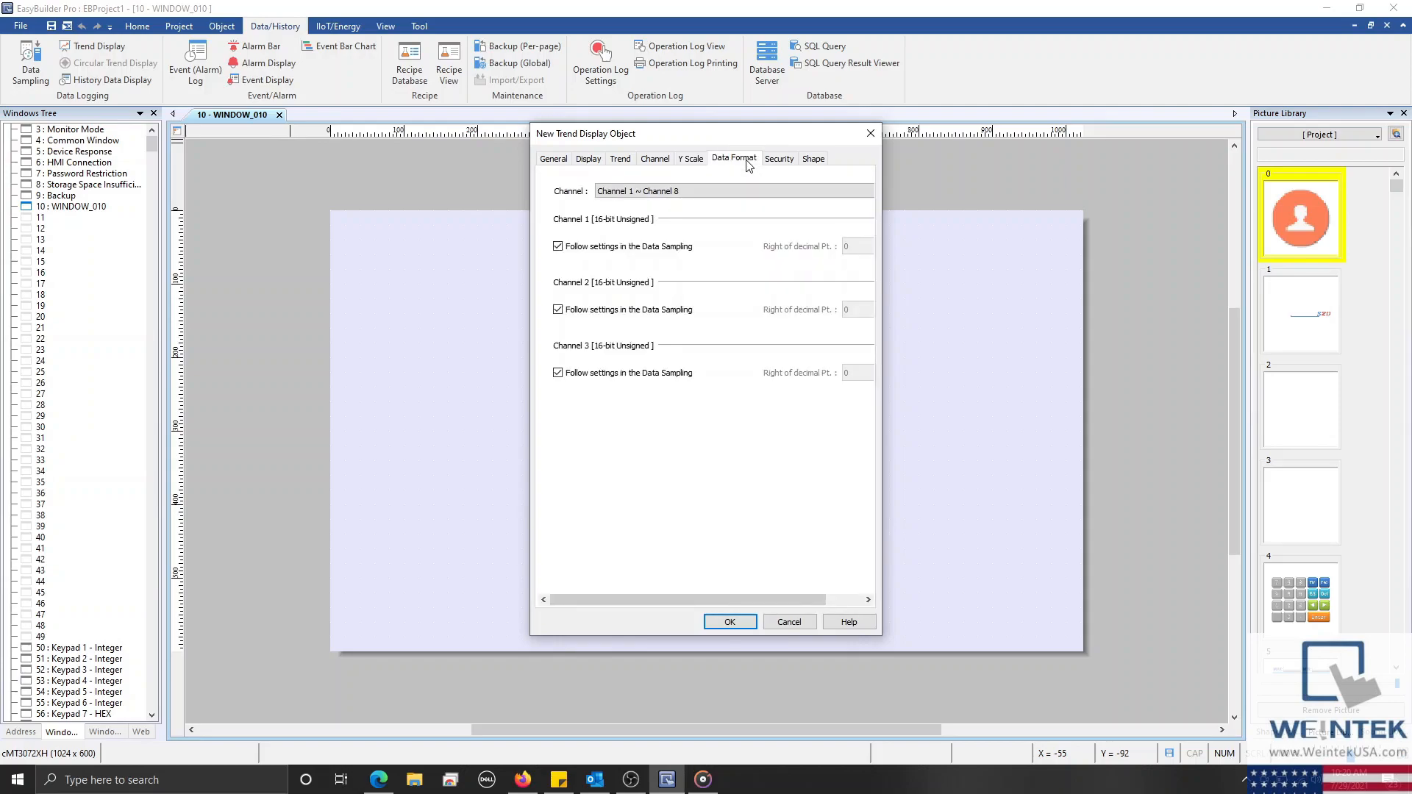
click(741, 620)
click(412, 290)
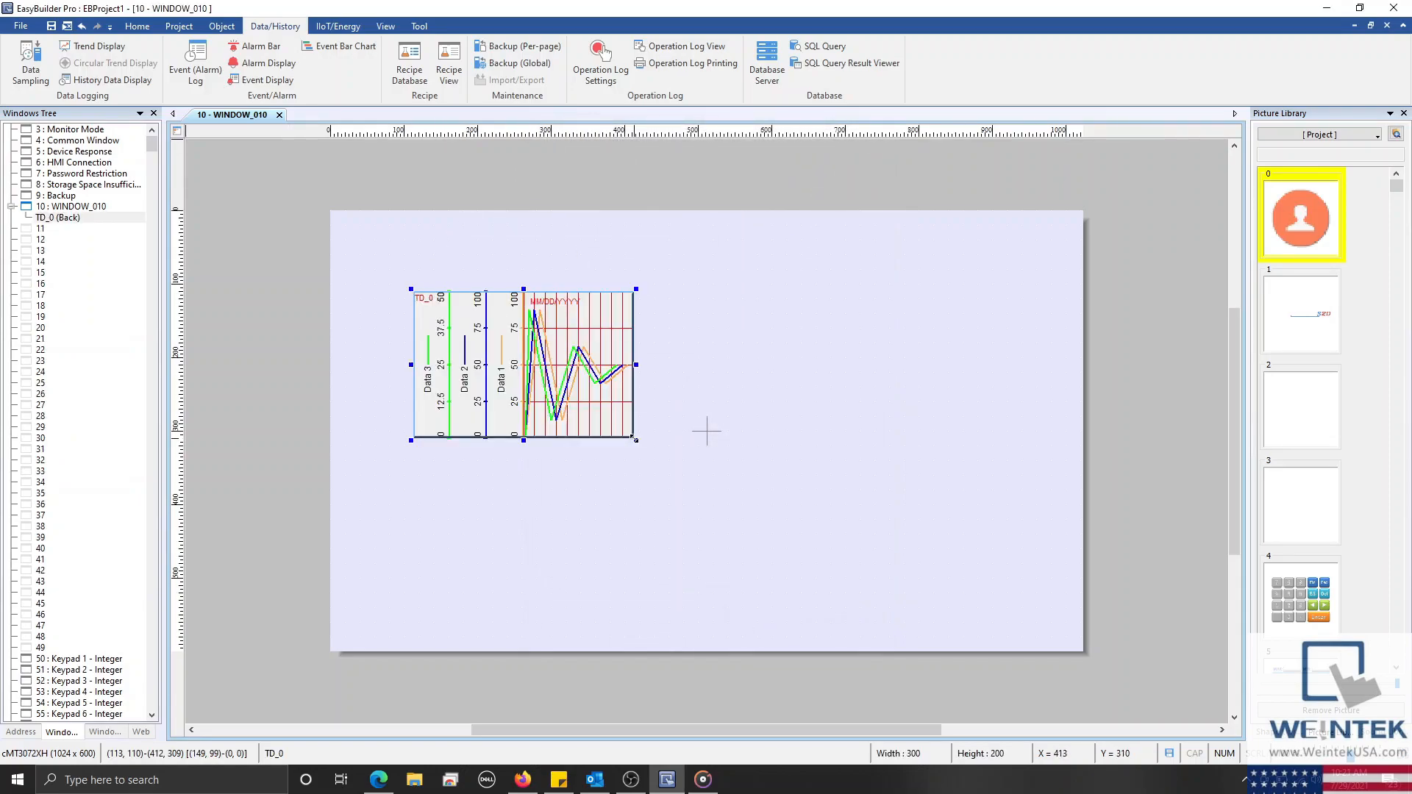
drag(634, 441, 959, 554)
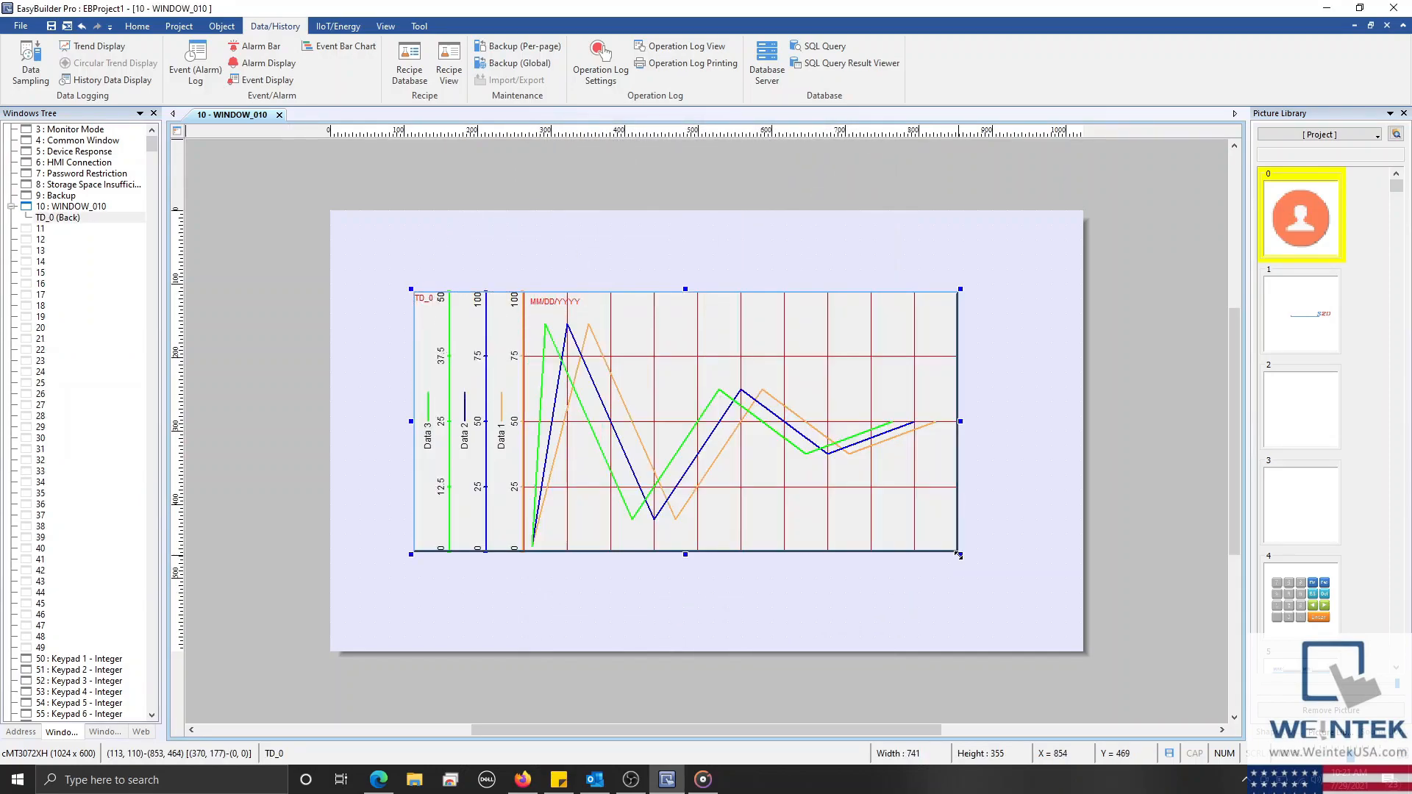
drag(884, 506, 838, 460)
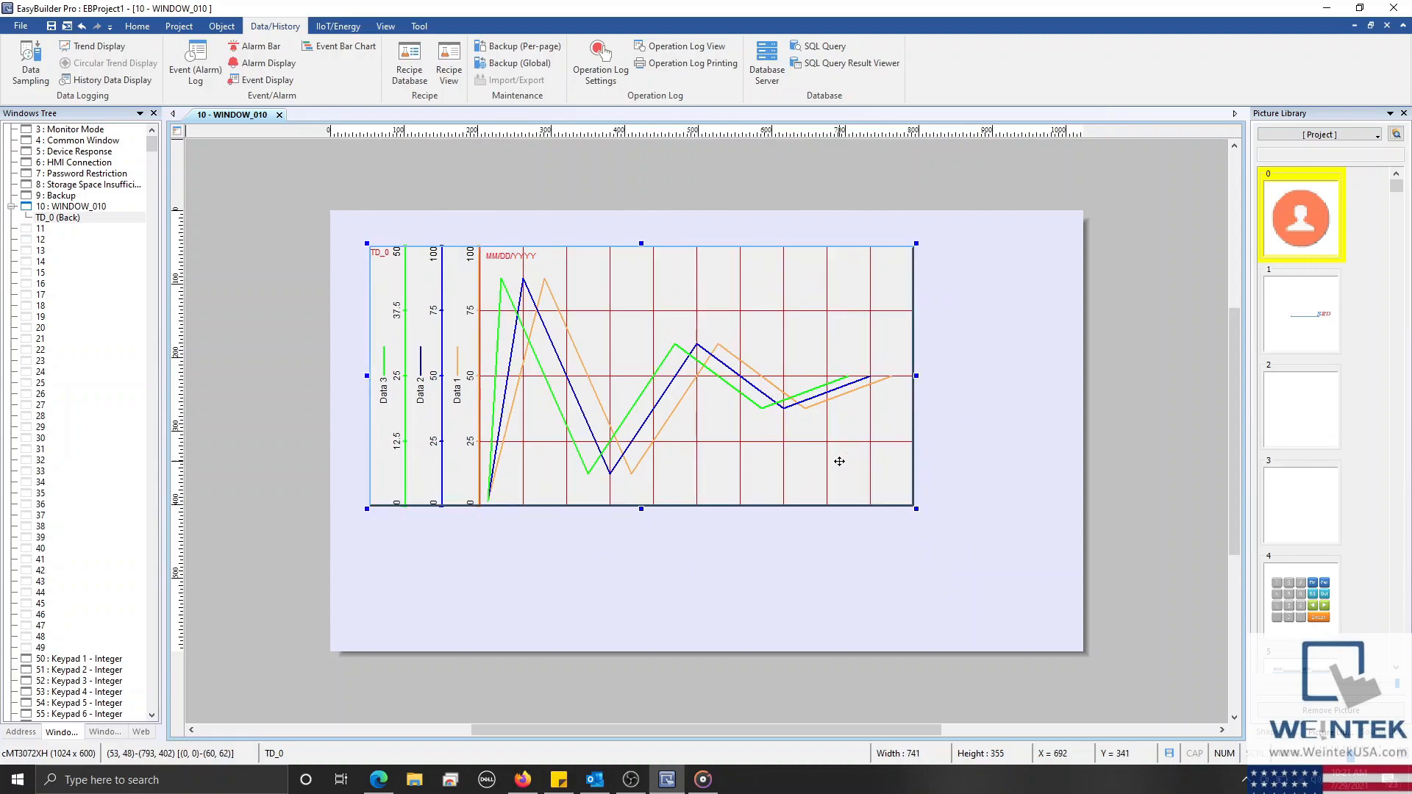
Add a numeric object reading MODBUS TCP/IP address 4x-1 and place it beneath the trend display at about (55, 430)
click(221, 26)
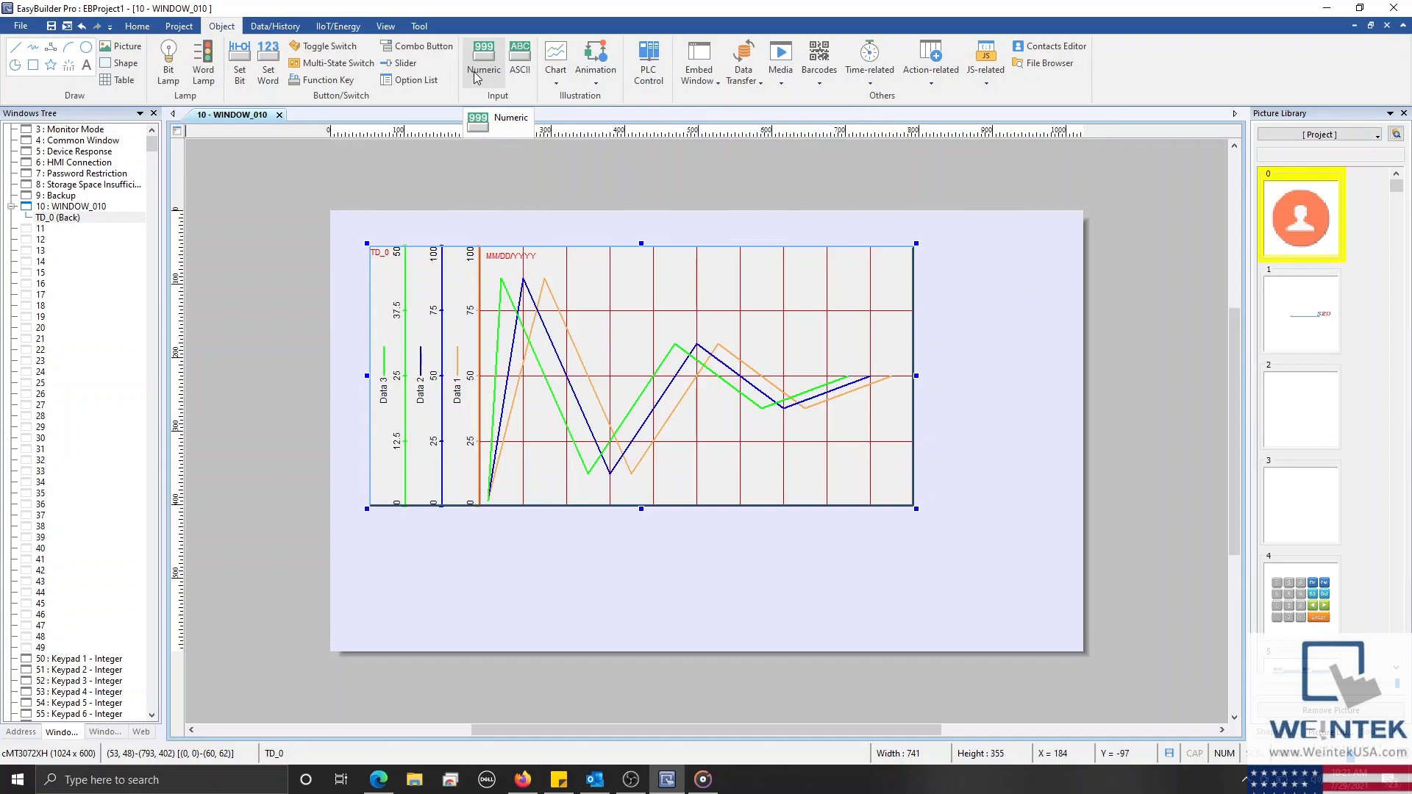
click(491, 73)
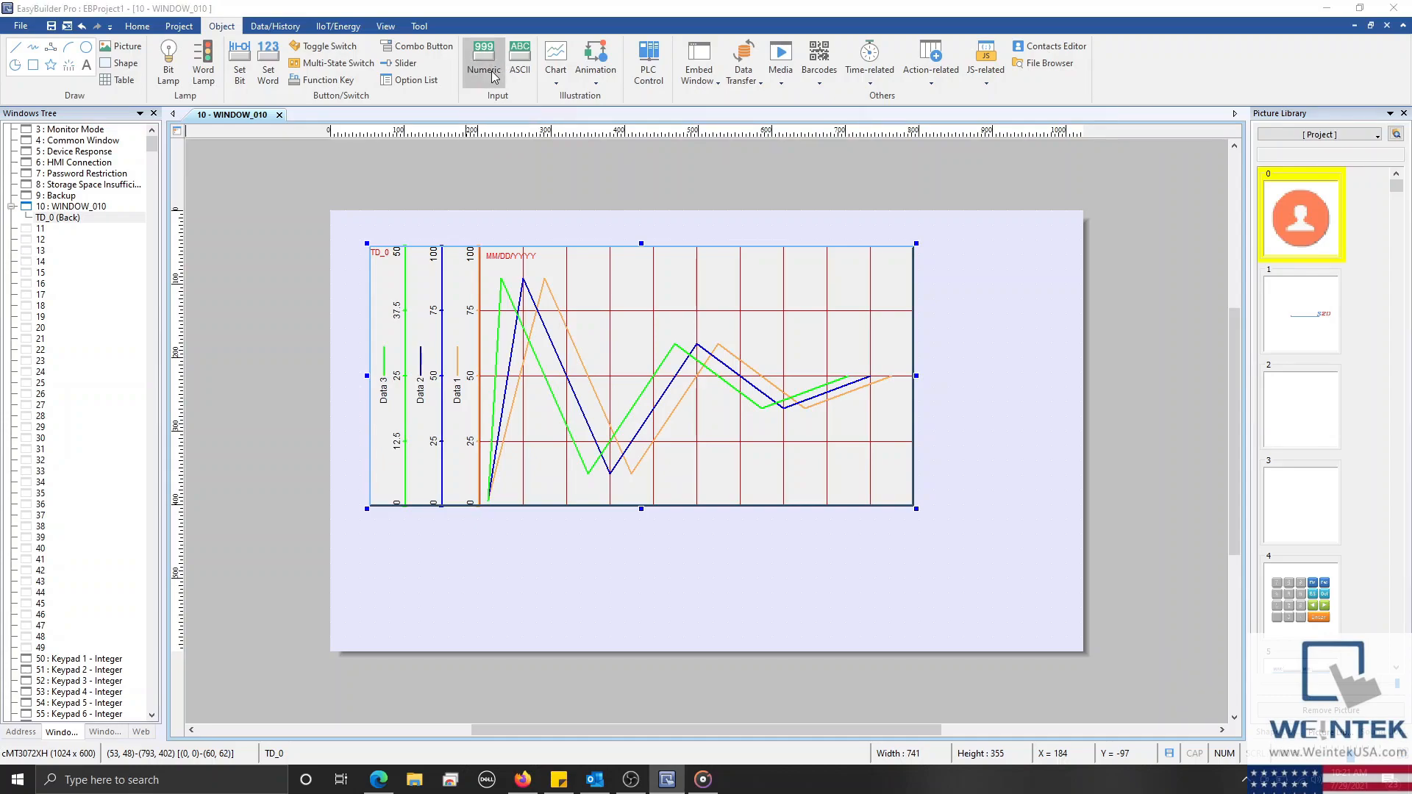
click(691, 377)
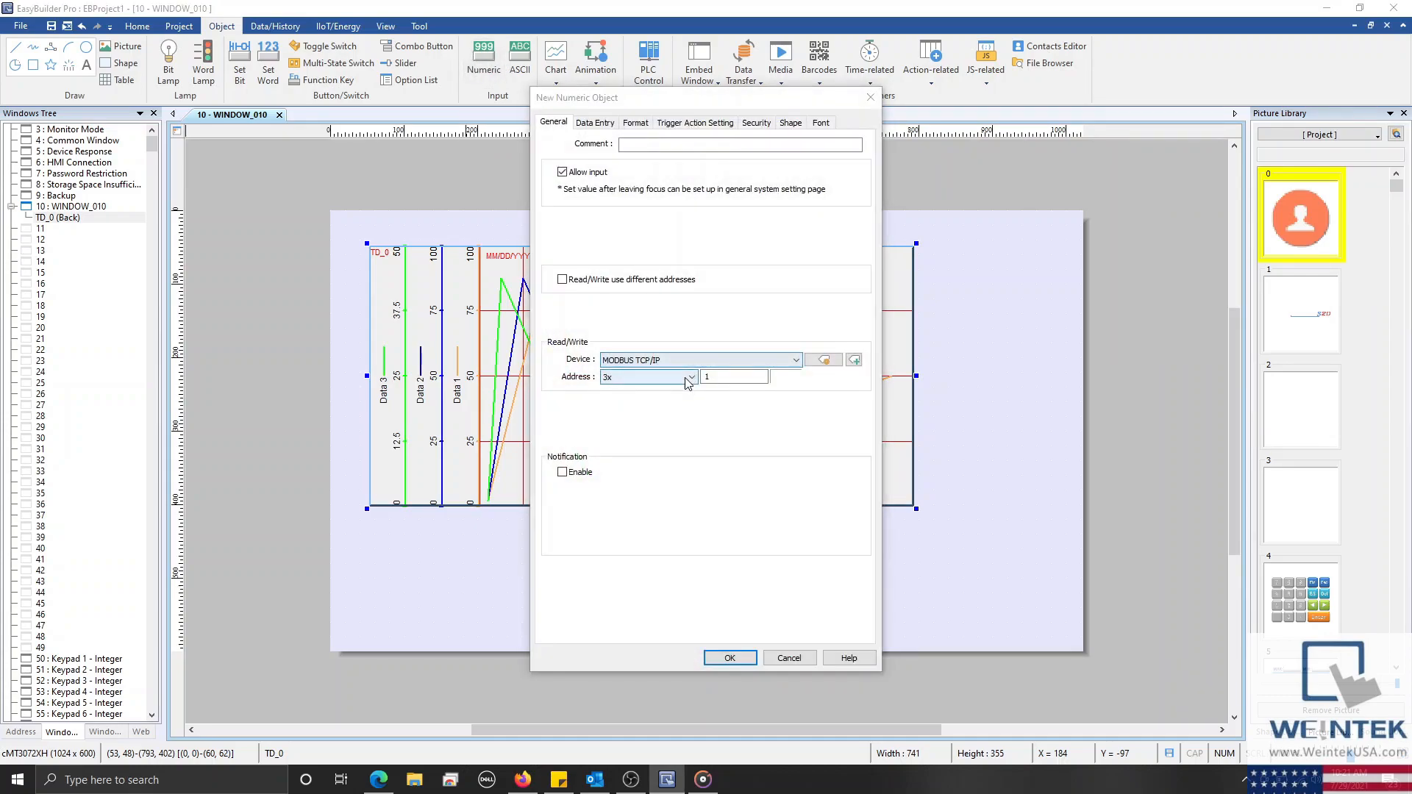
click(661, 440)
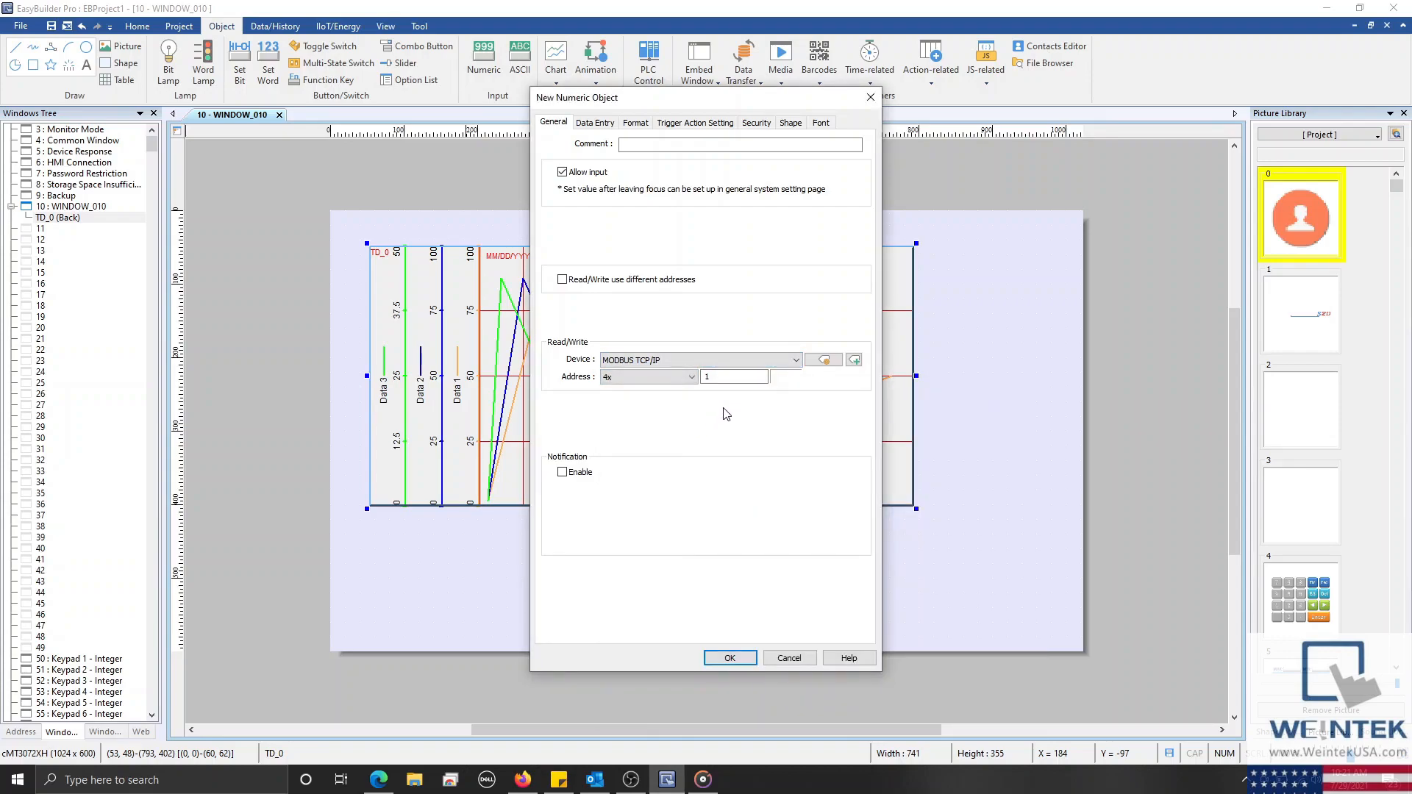
click(637, 122)
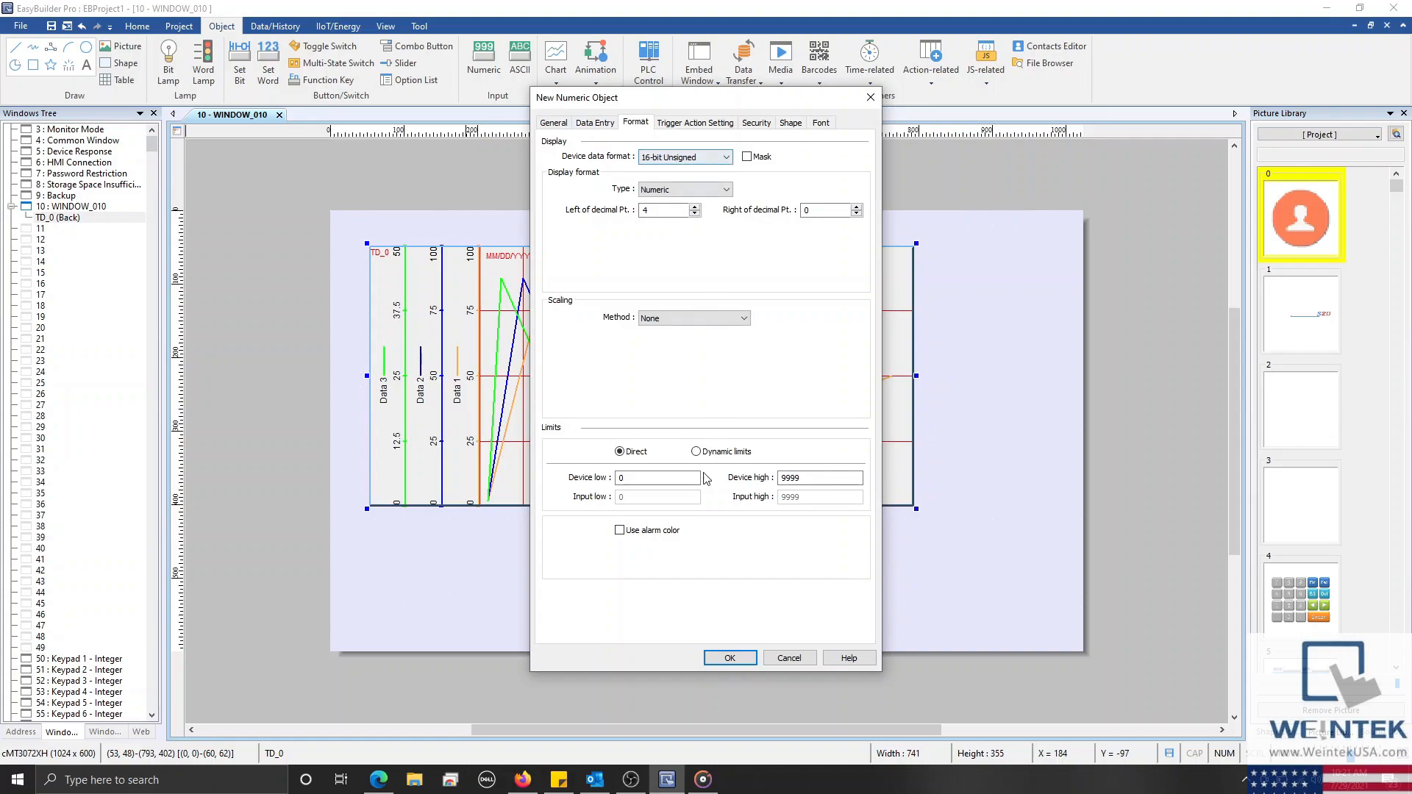
click(730, 658)
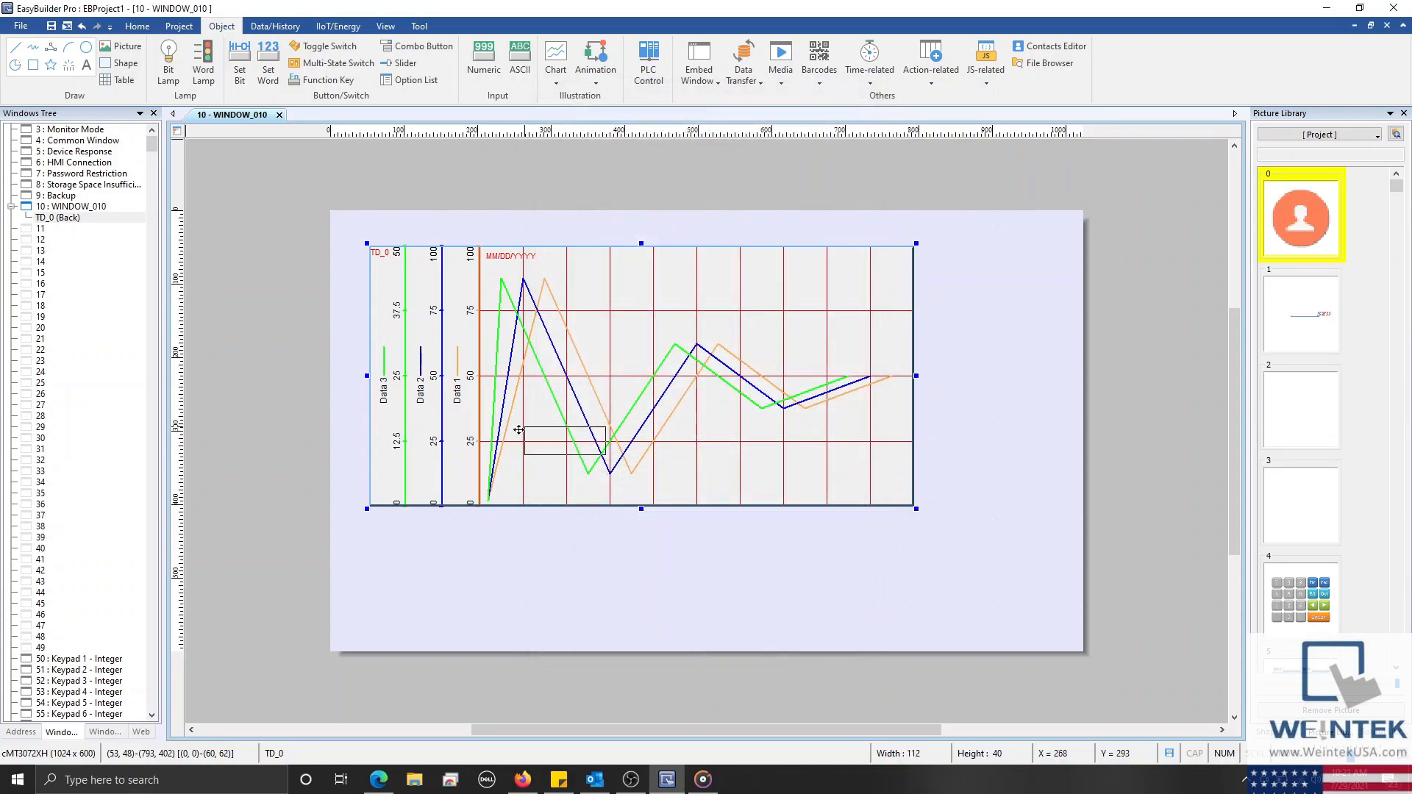
click(372, 528)
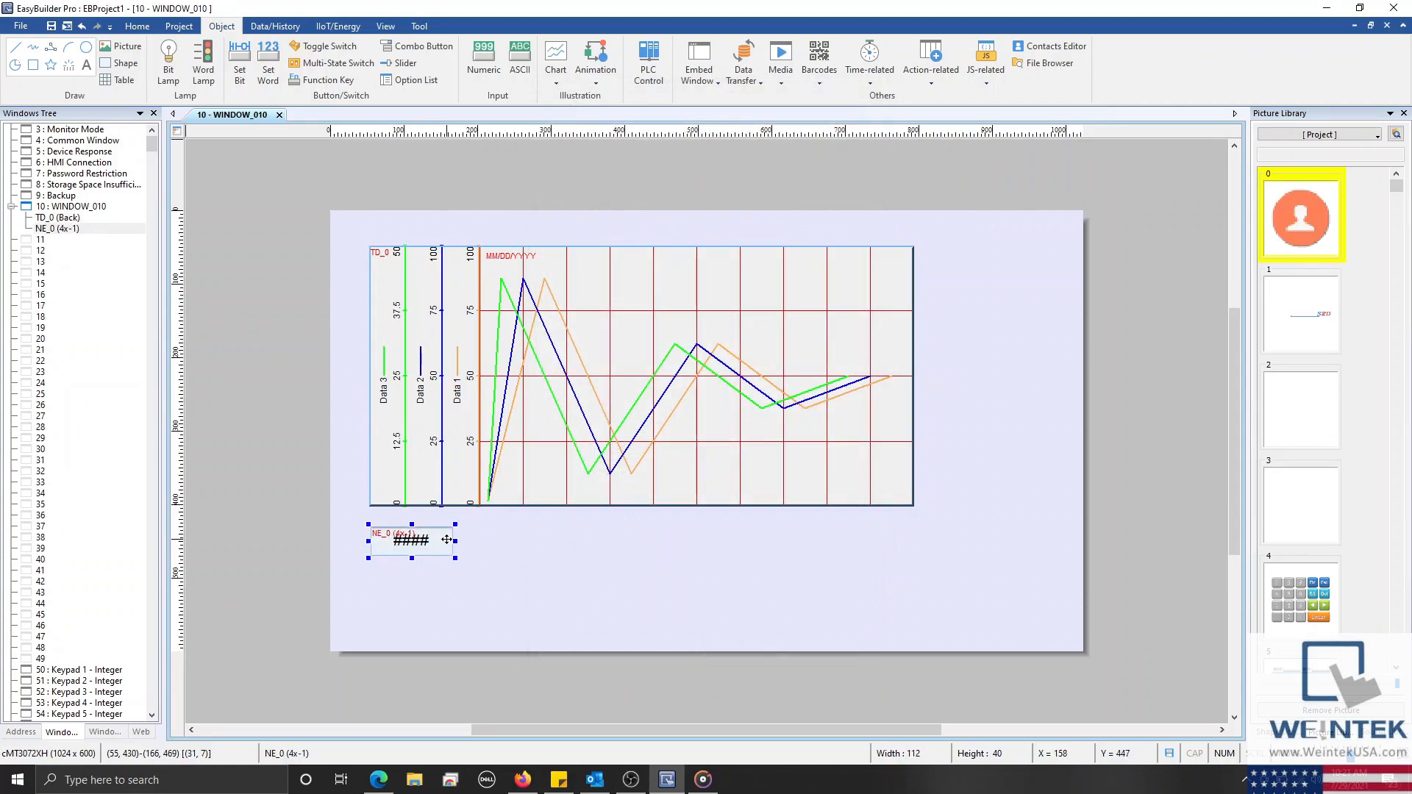
Duplicate the numeric object twice in a row beneath the trend display and set the middle copy's address to 4x-2
drag(446, 540, 657, 540)
double_click(545, 546)
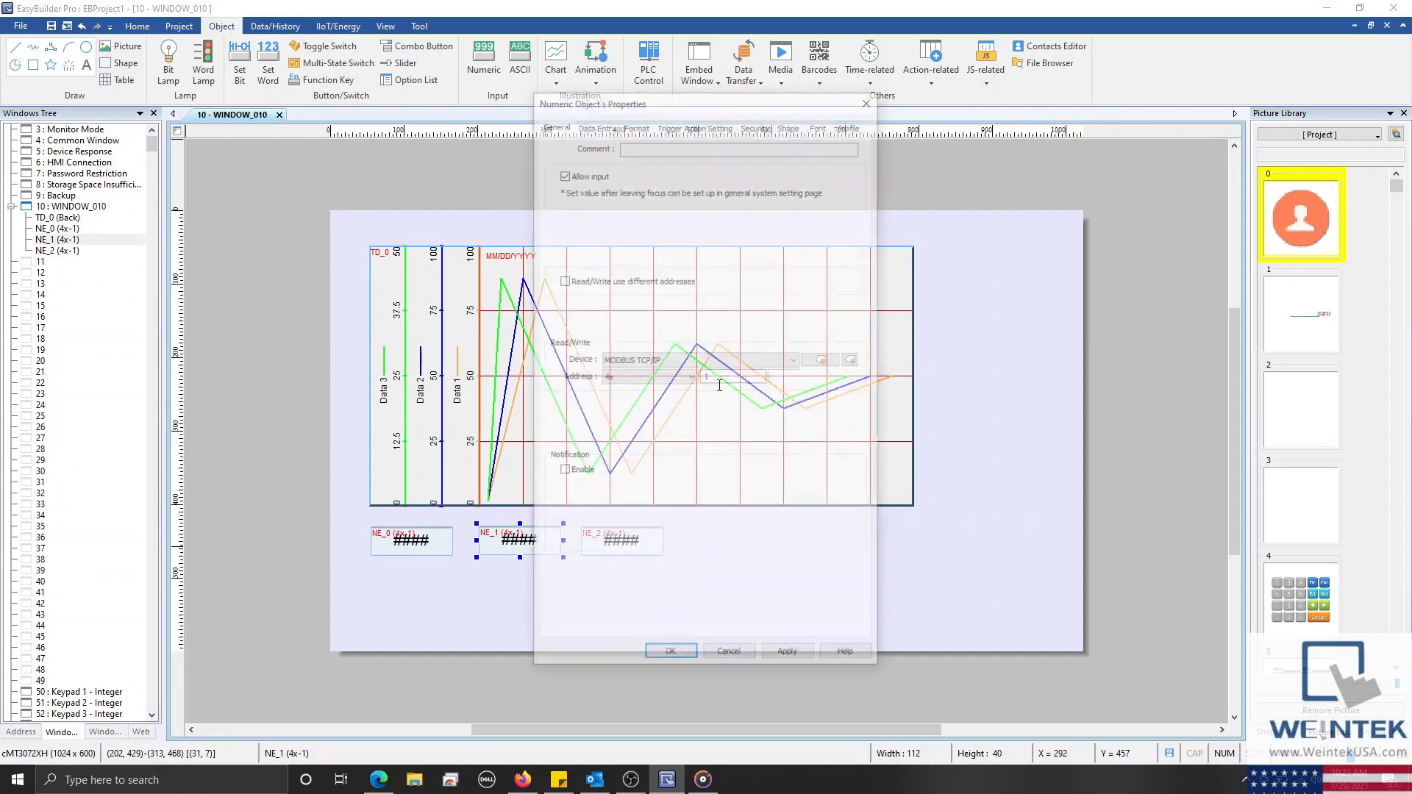
text(2)
key(Return)
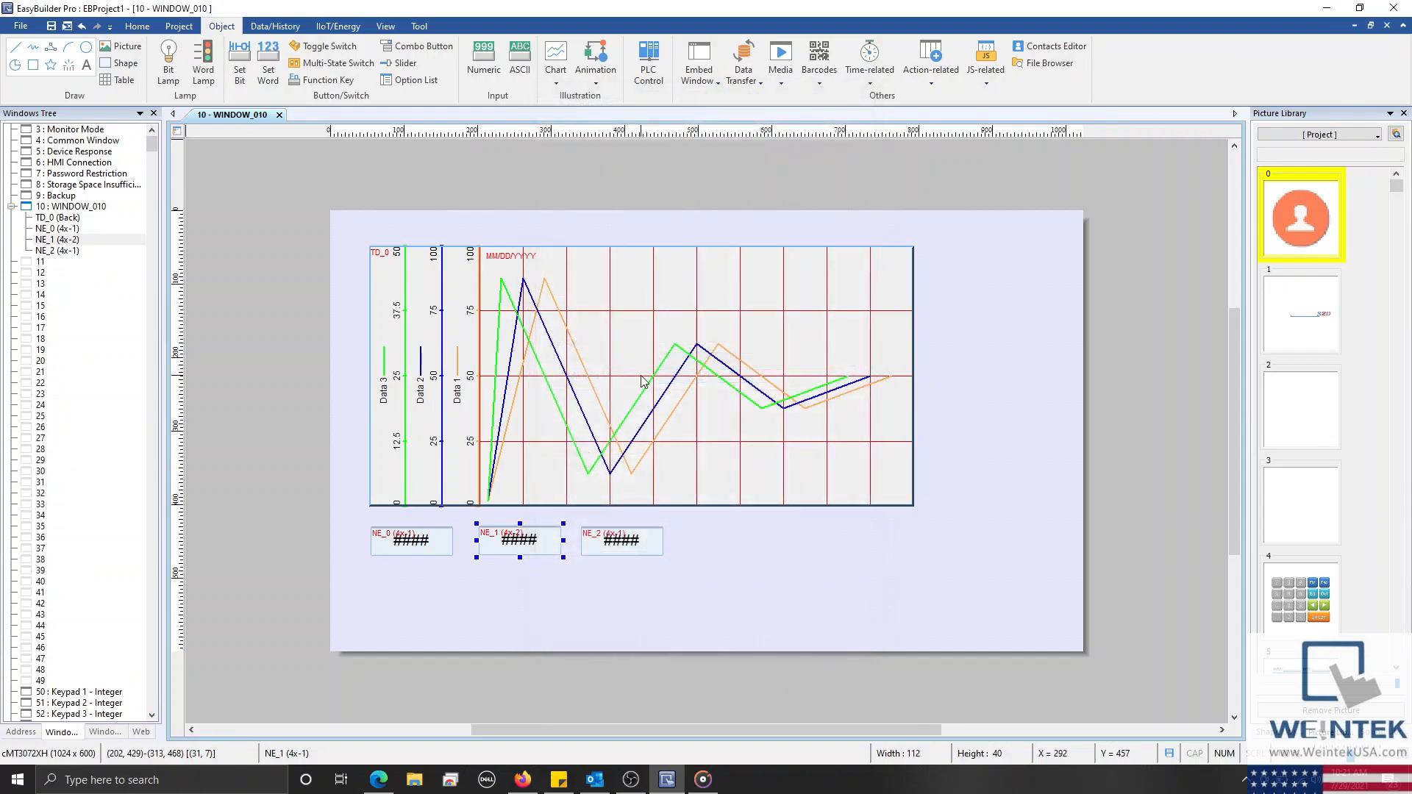
Set the address of the third numeric object to 4x-3
click(629, 548)
double_click(622, 544)
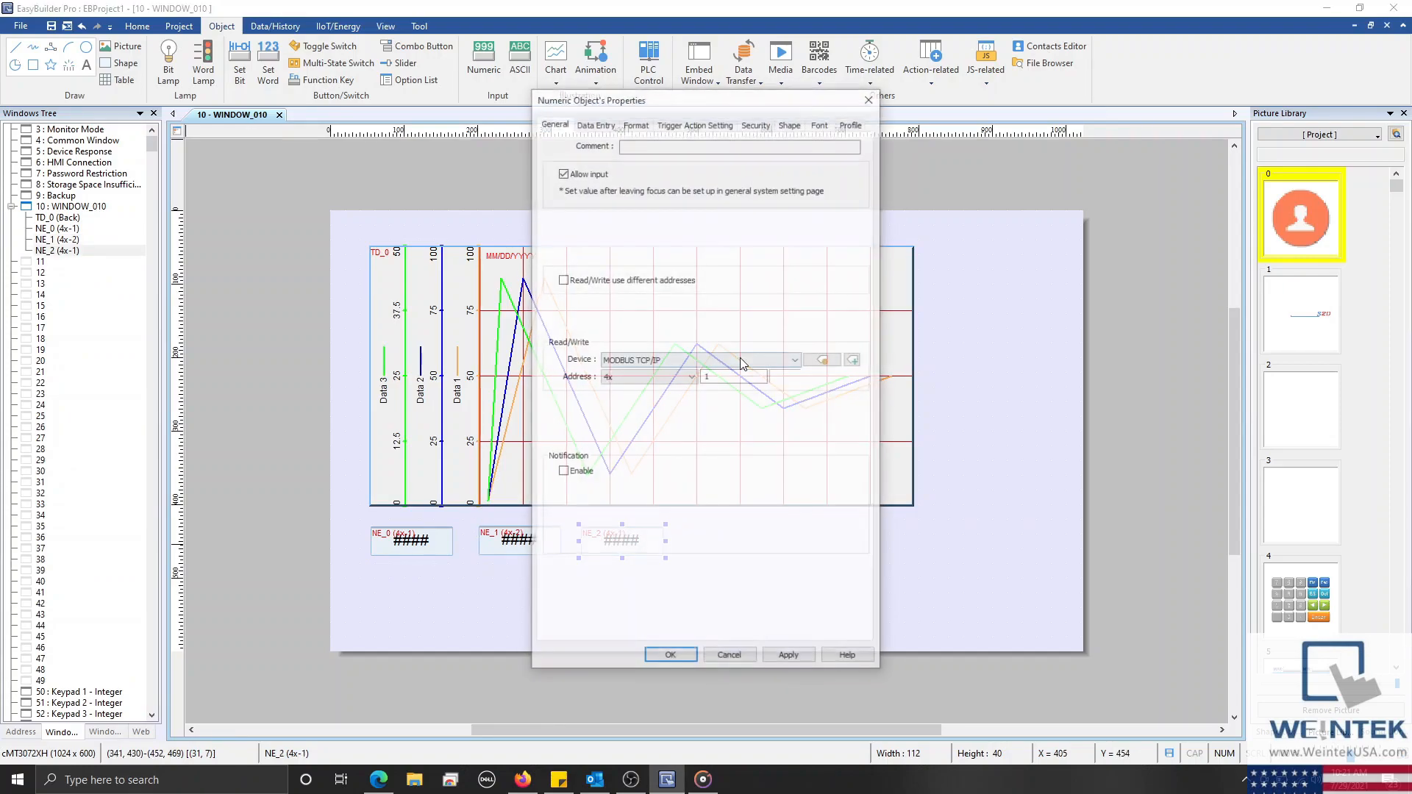
text(3)
key(Return)
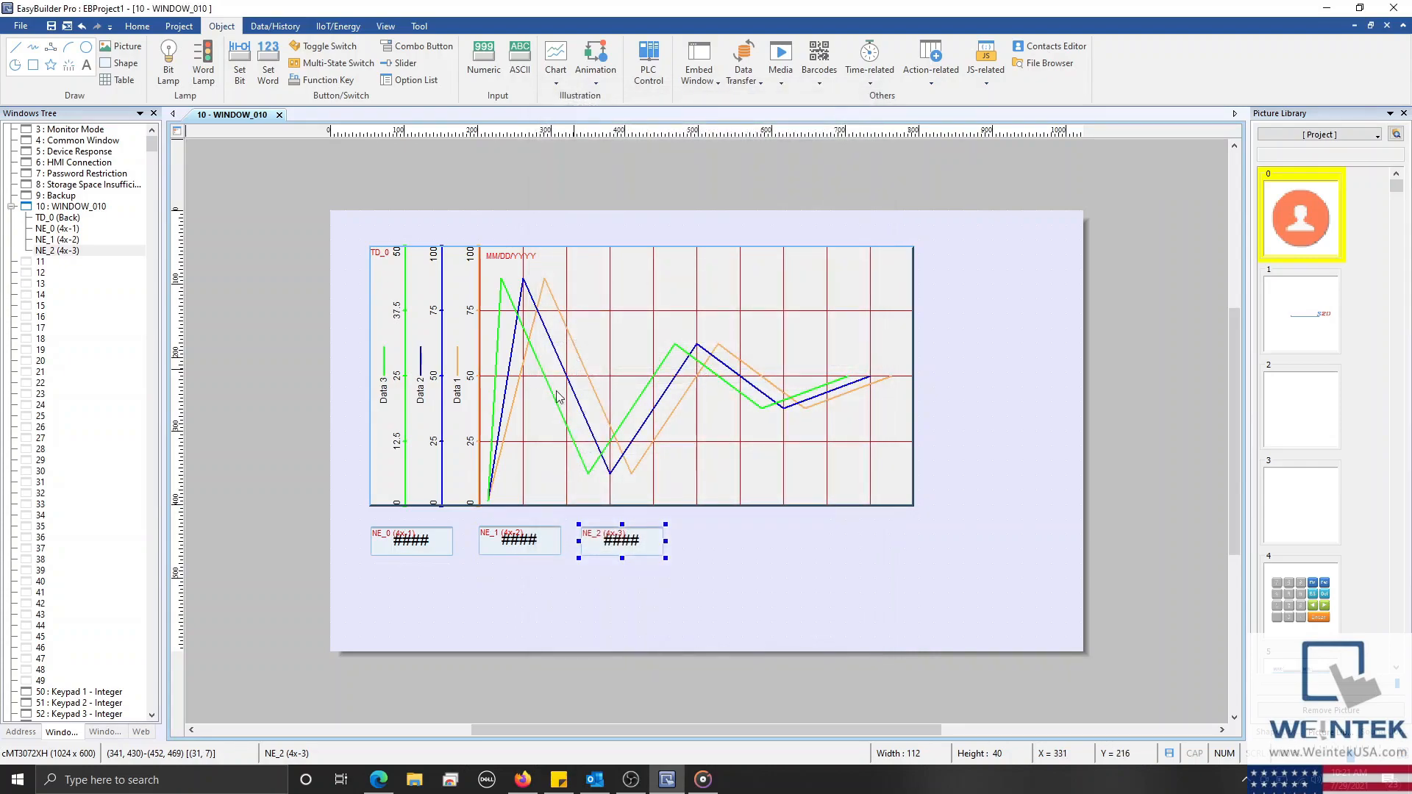
Space the three numeric objects evenly in the horizontal direction
drag(339, 474, 688, 581)
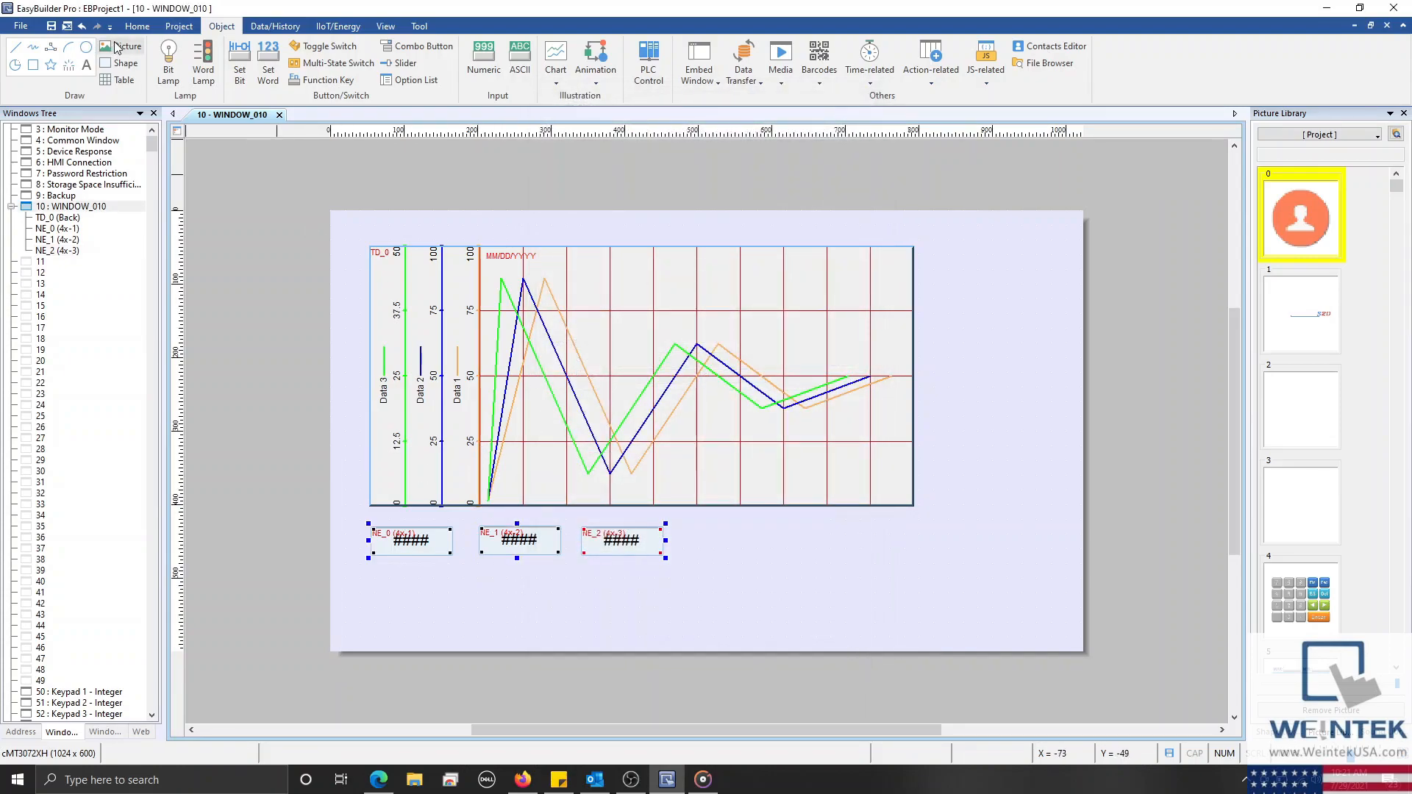
click(137, 27)
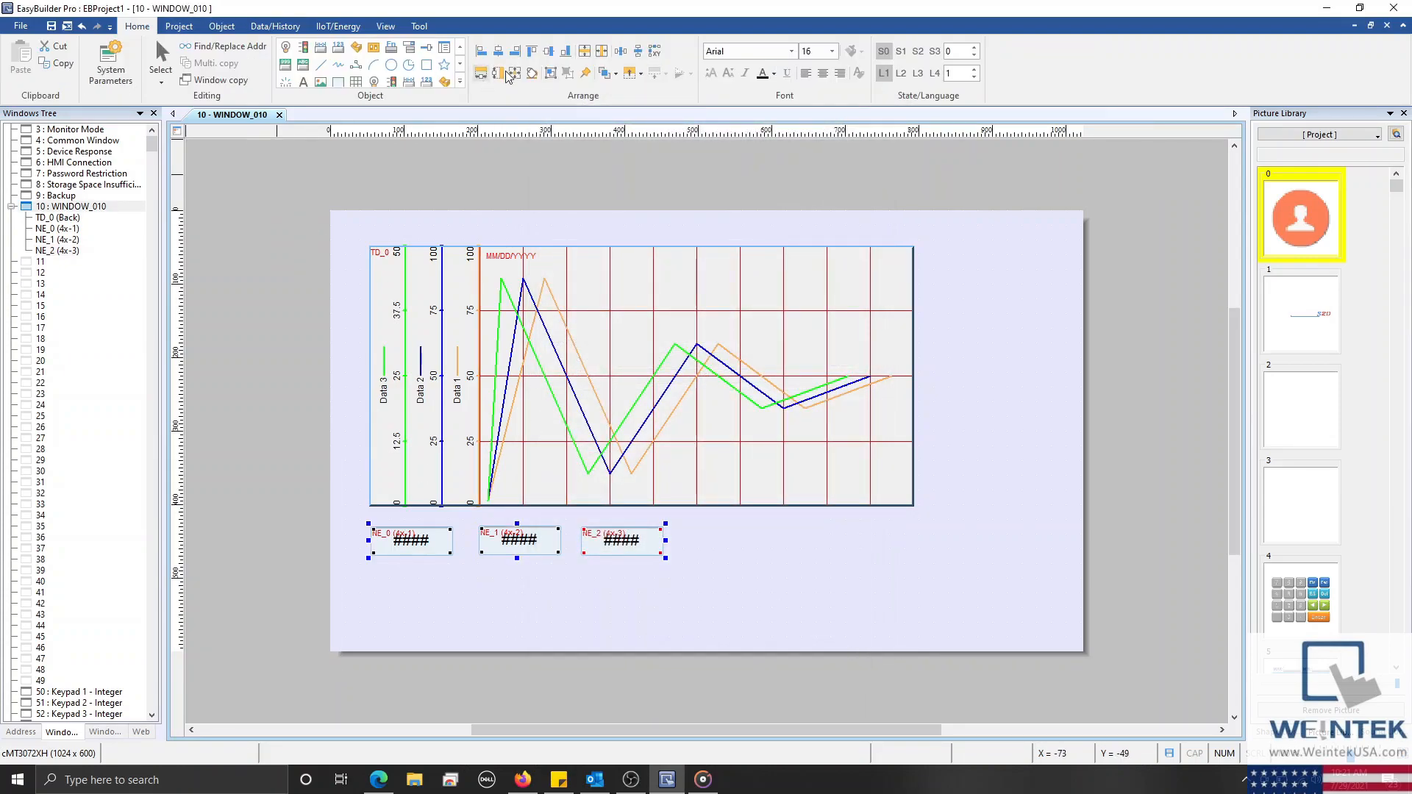
click(621, 50)
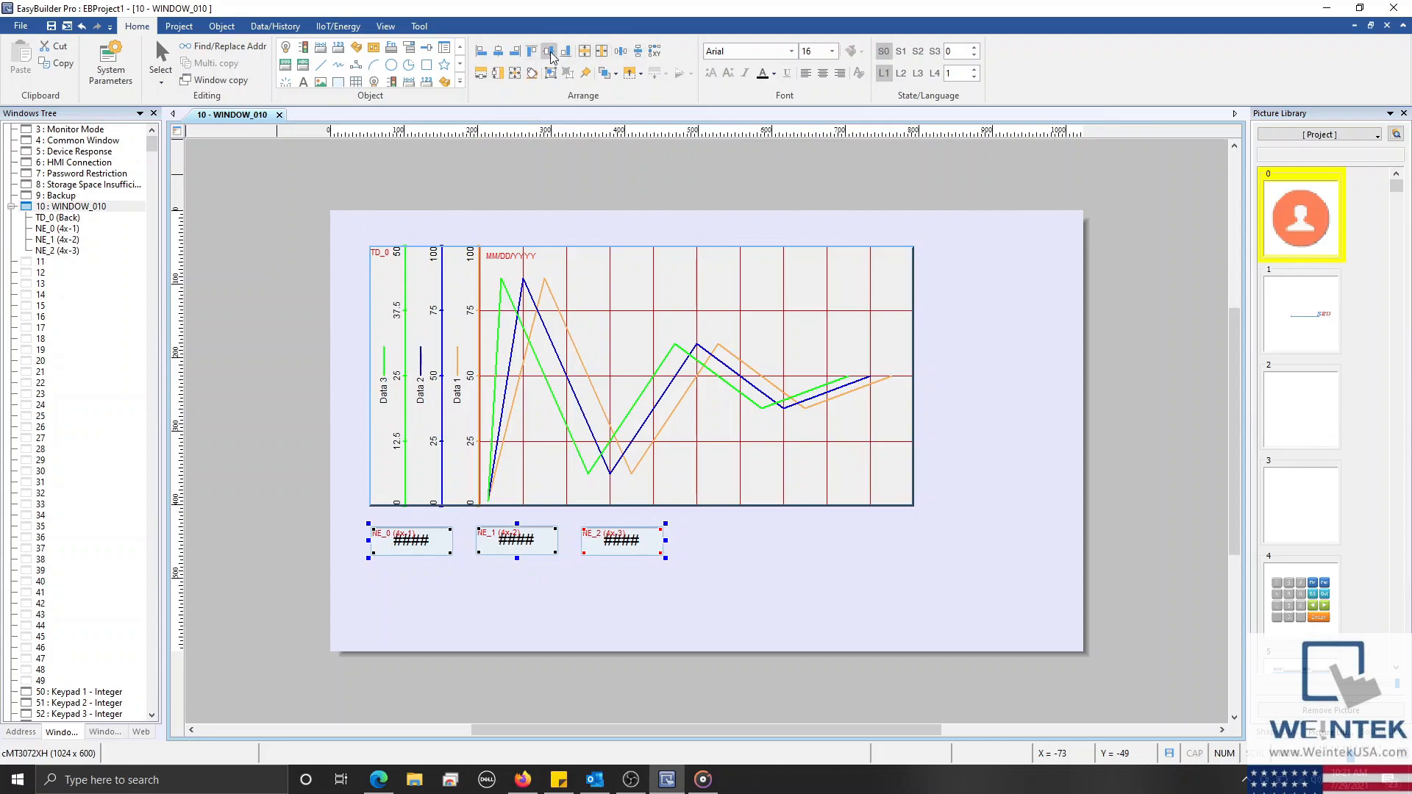
Add a toggle switch for Local HMI address LB-0 and place it below the first numeric object at about (79, 483)
click(221, 26)
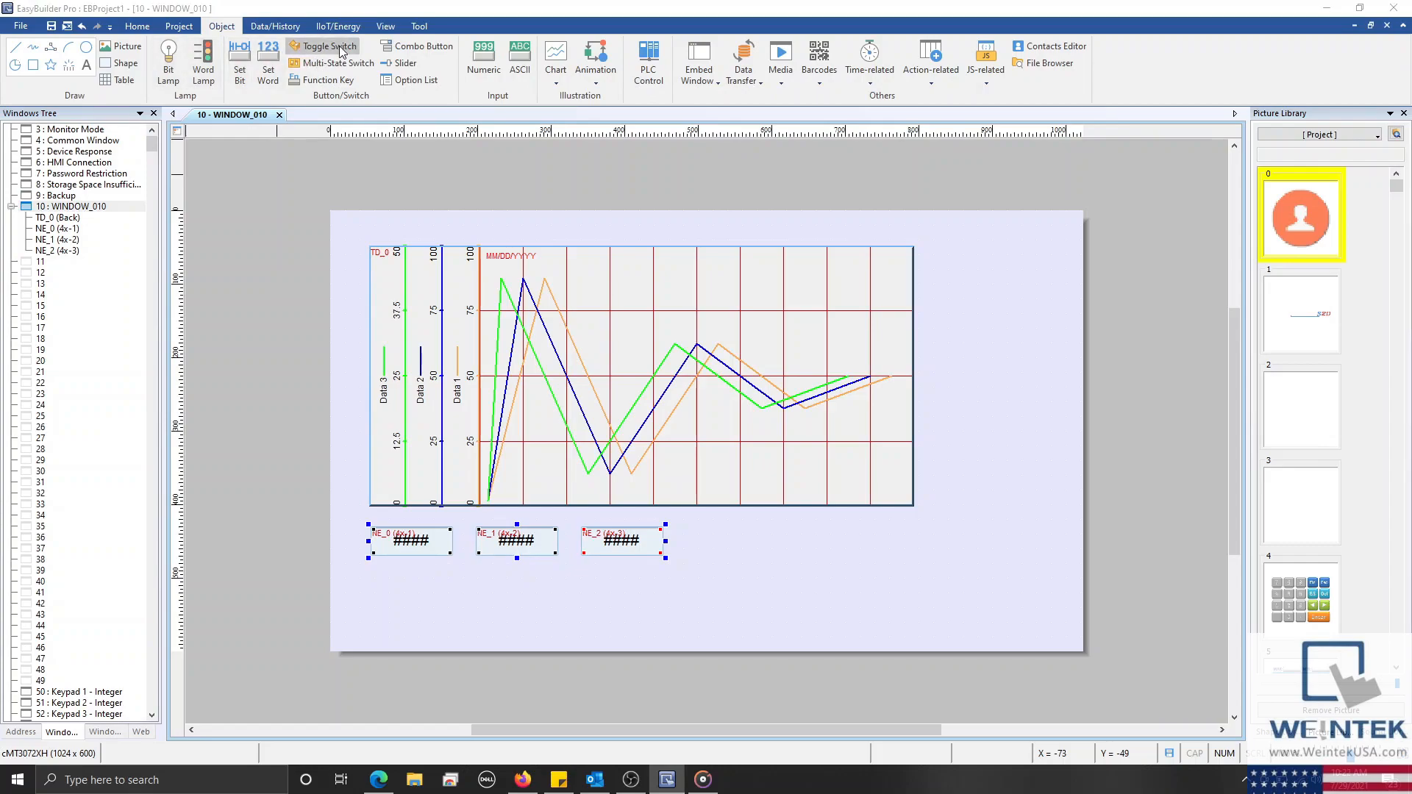
click(312, 47)
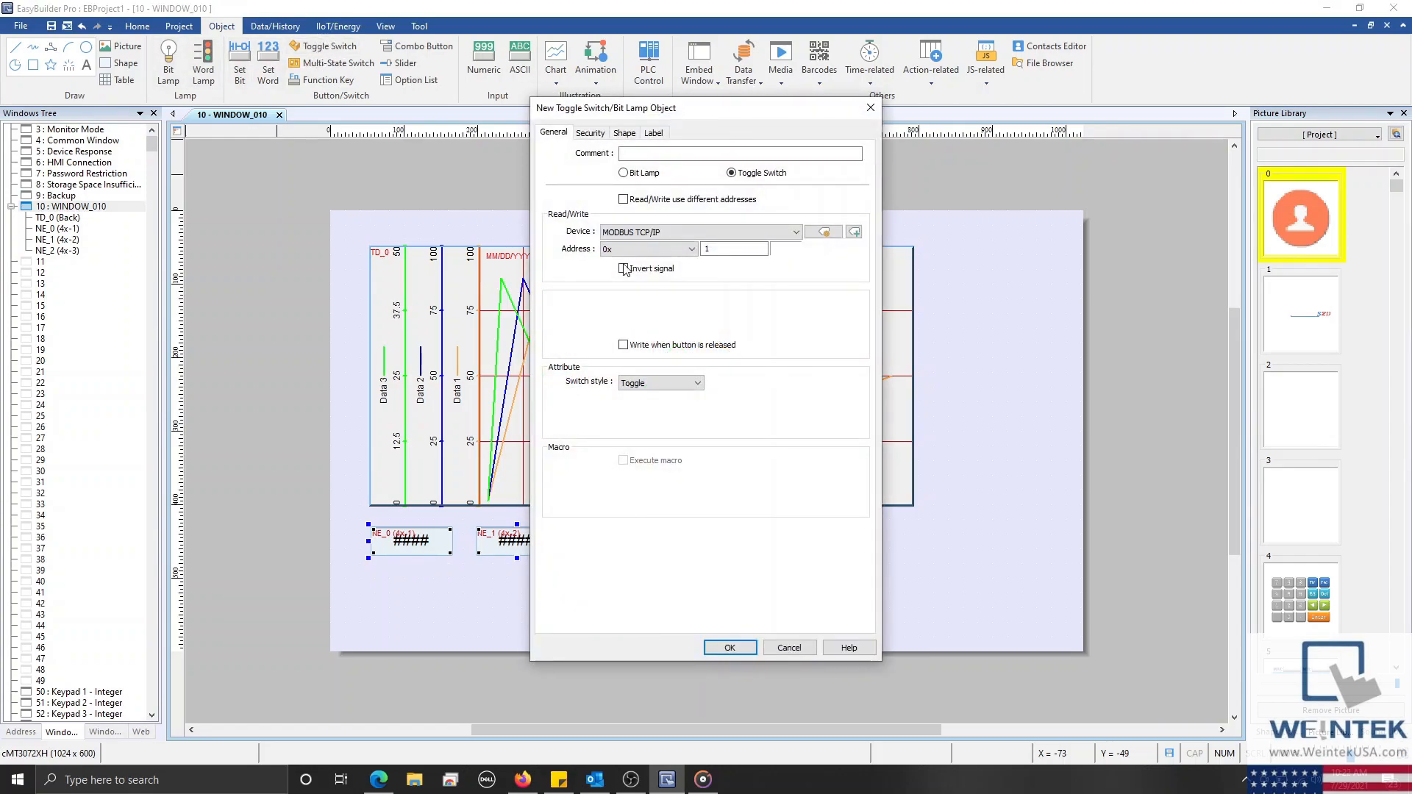
click(650, 234)
click(647, 248)
click(729, 647)
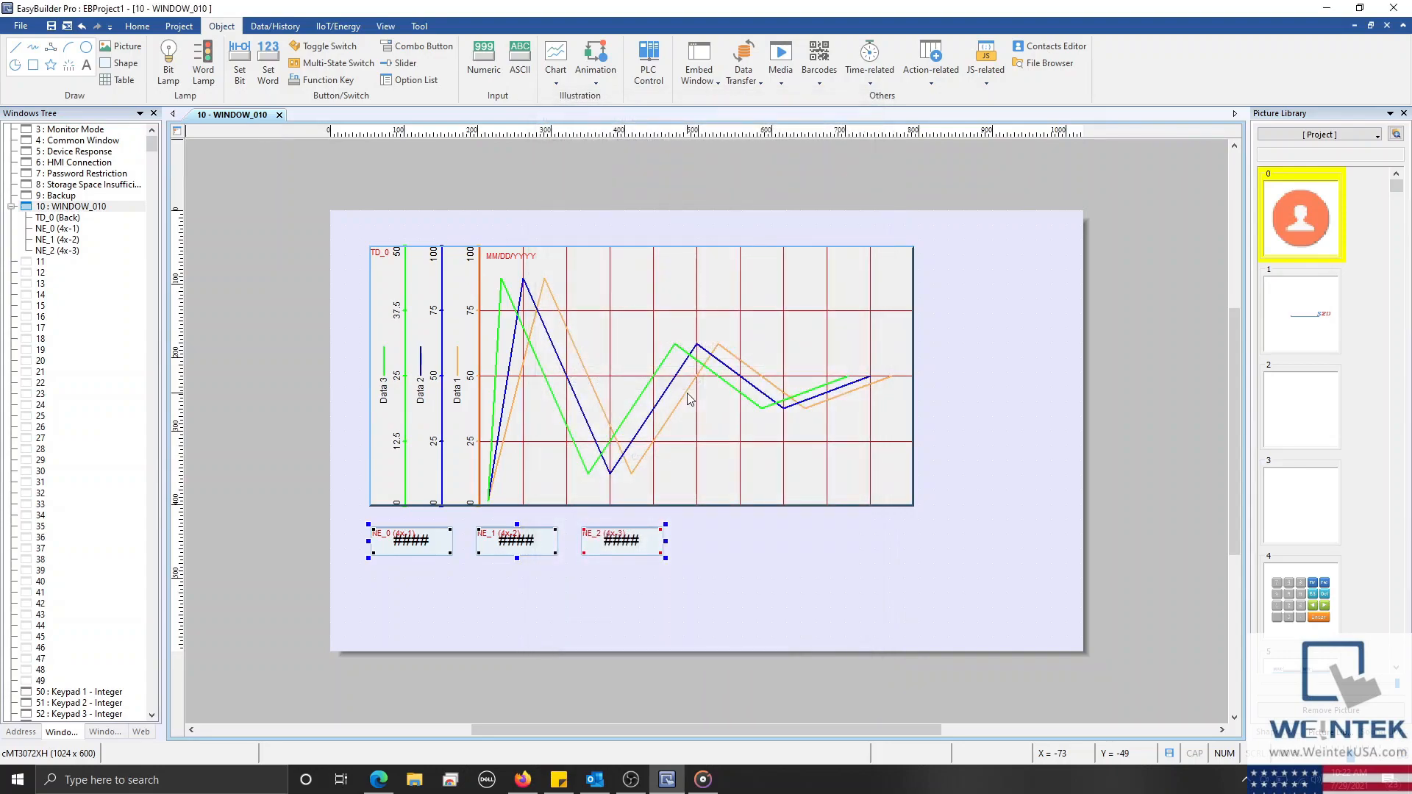
click(388, 565)
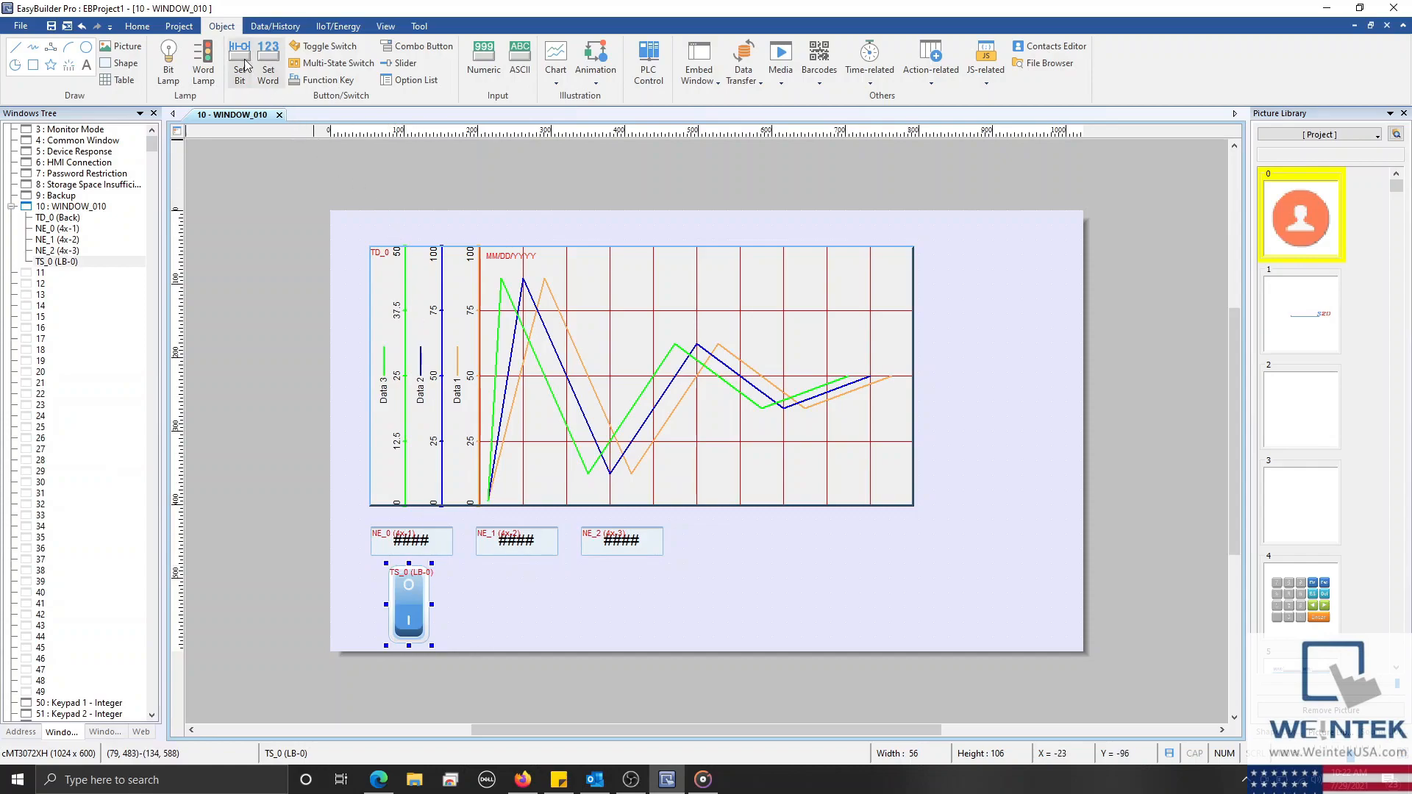
Start a Set Word object that writes the constant value 1 to Local HMI address LW-0
click(267, 62)
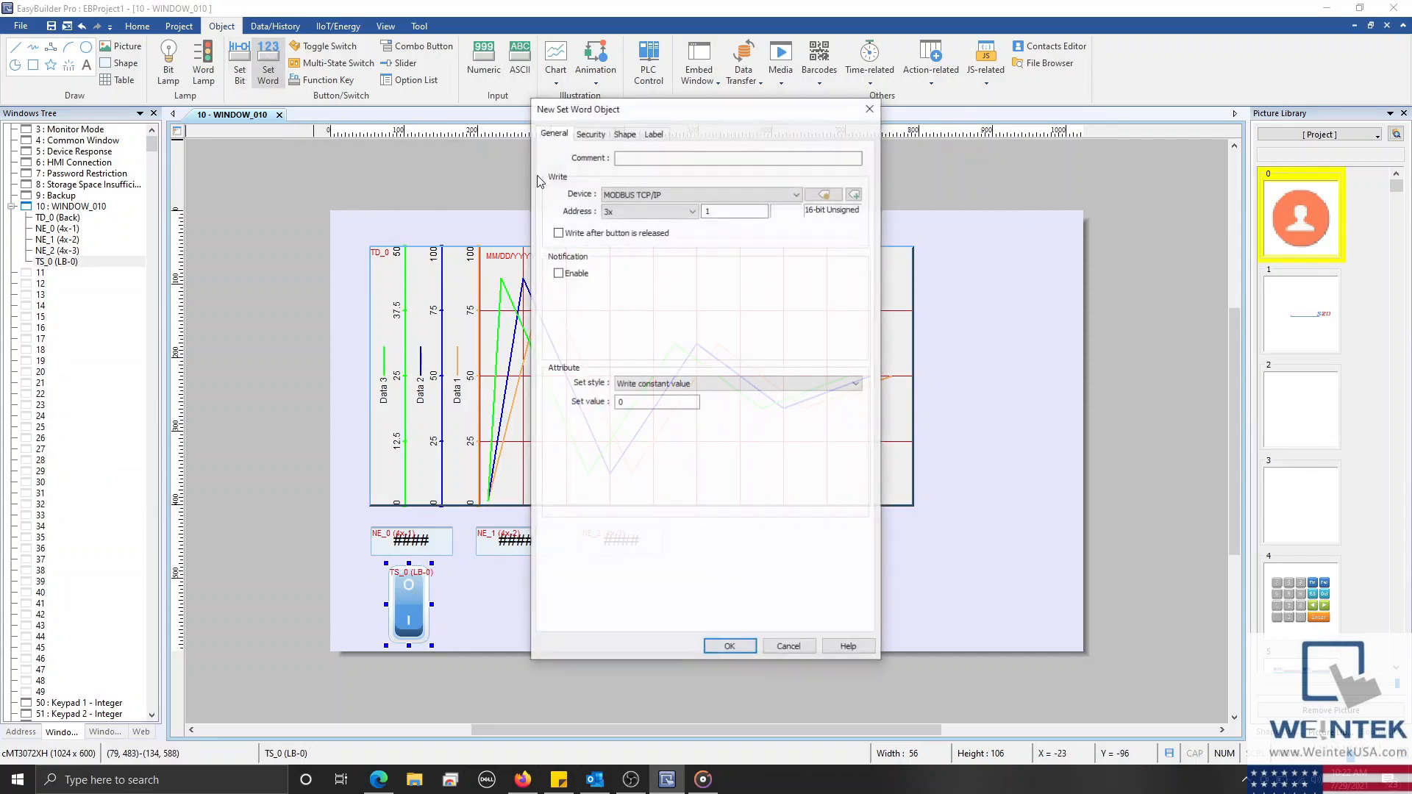
click(678, 194)
click(662, 207)
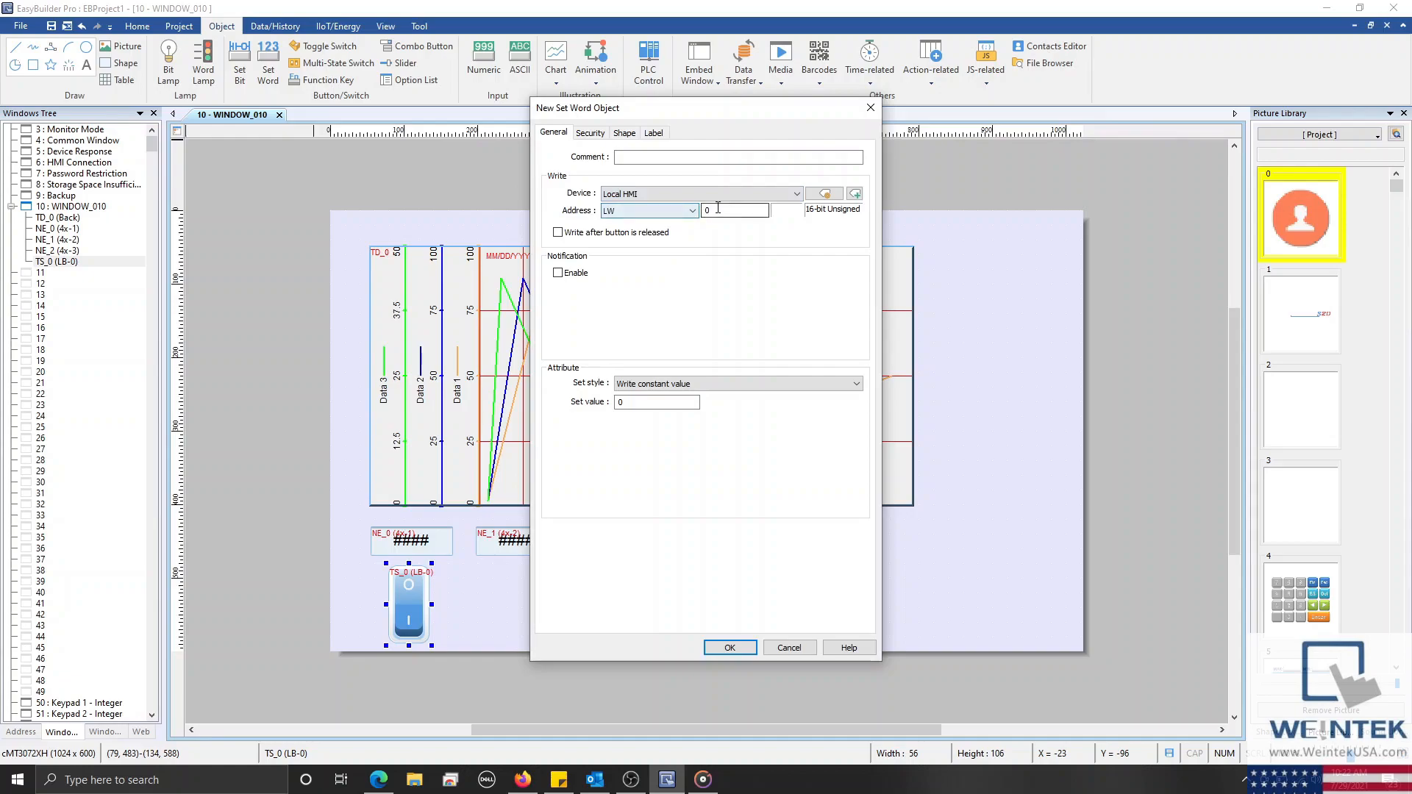
double_click(620, 402)
text(1)
Label the Set Word object "Clear" in every state and place it beside the toggle switch at about (208, 528)
click(664, 133)
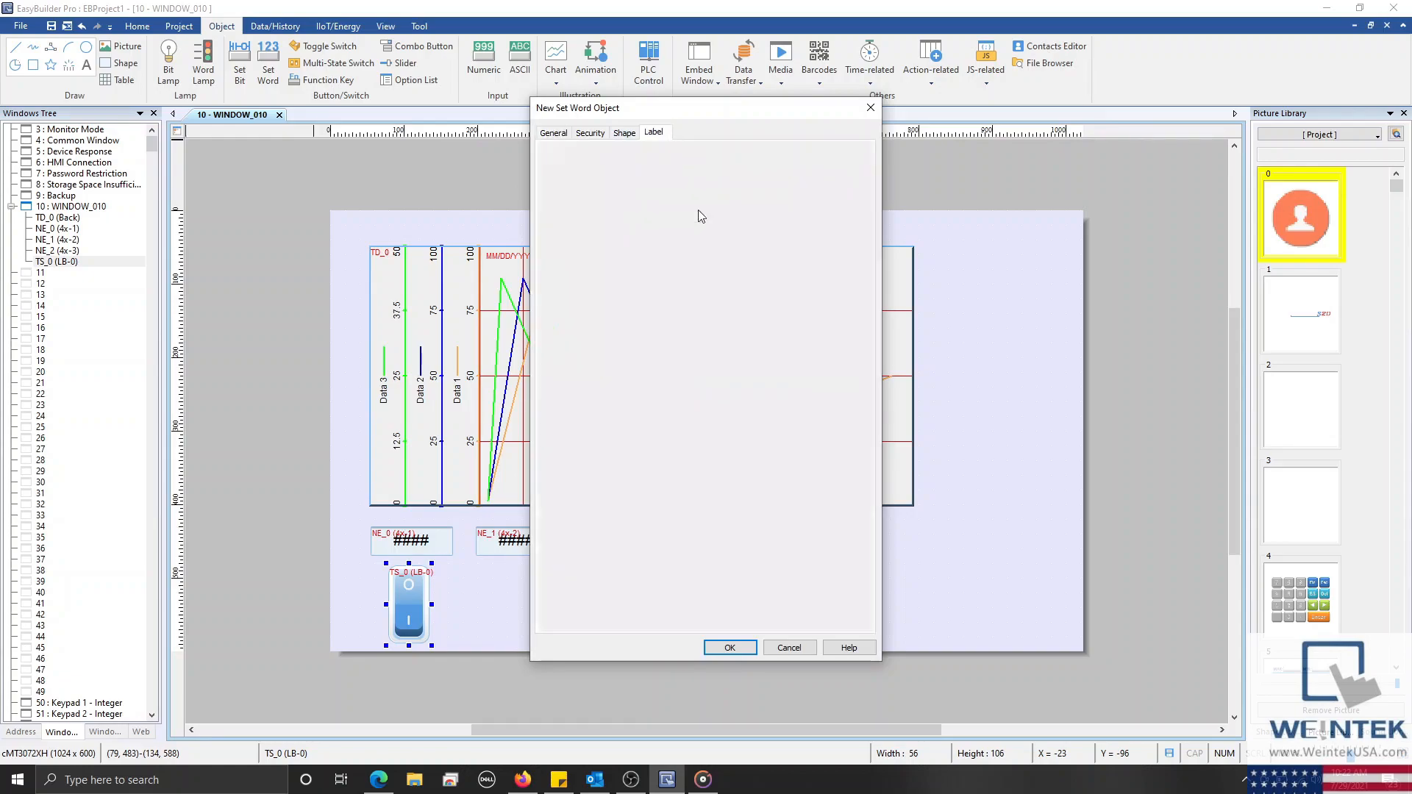
click(590, 186)
click(659, 536)
text(Clear)
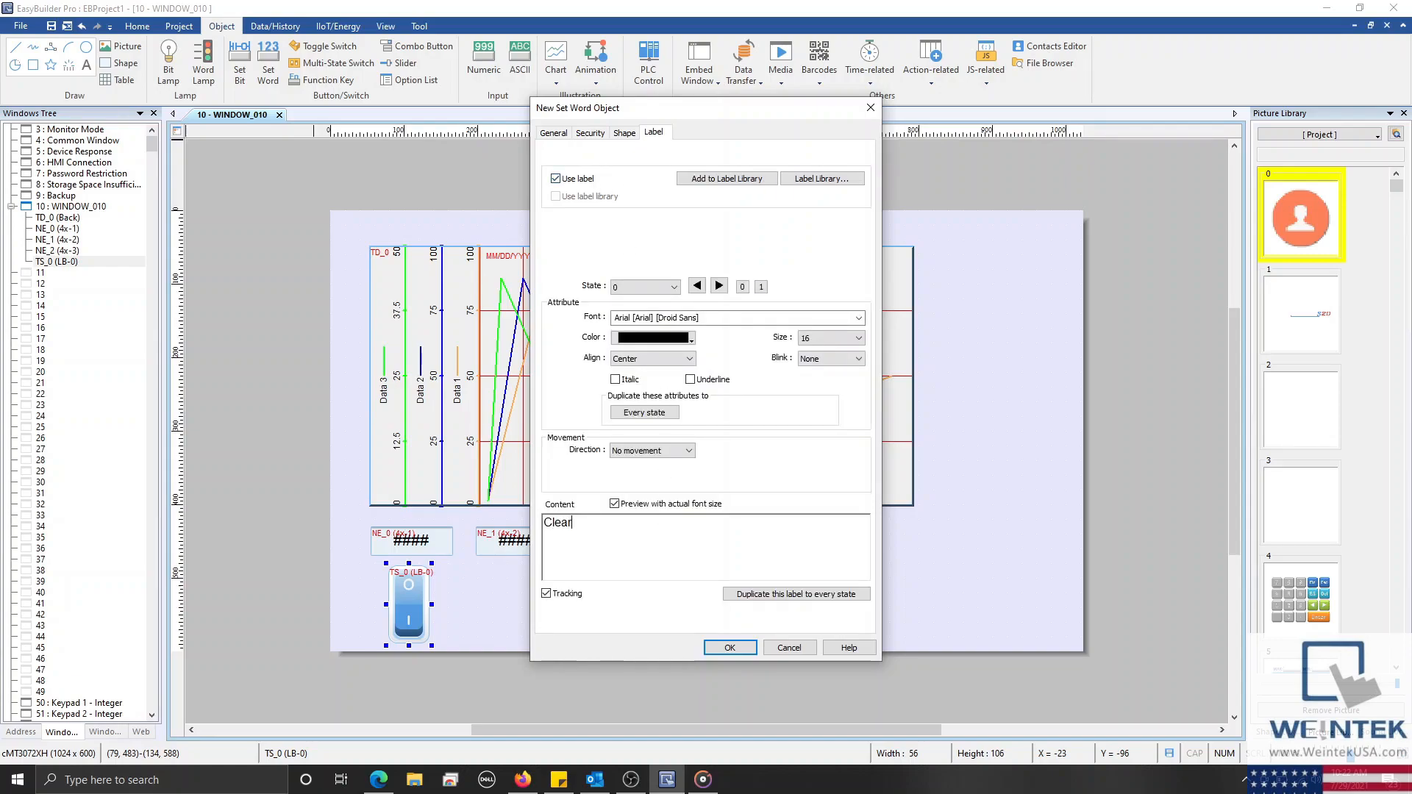
click(772, 594)
click(722, 648)
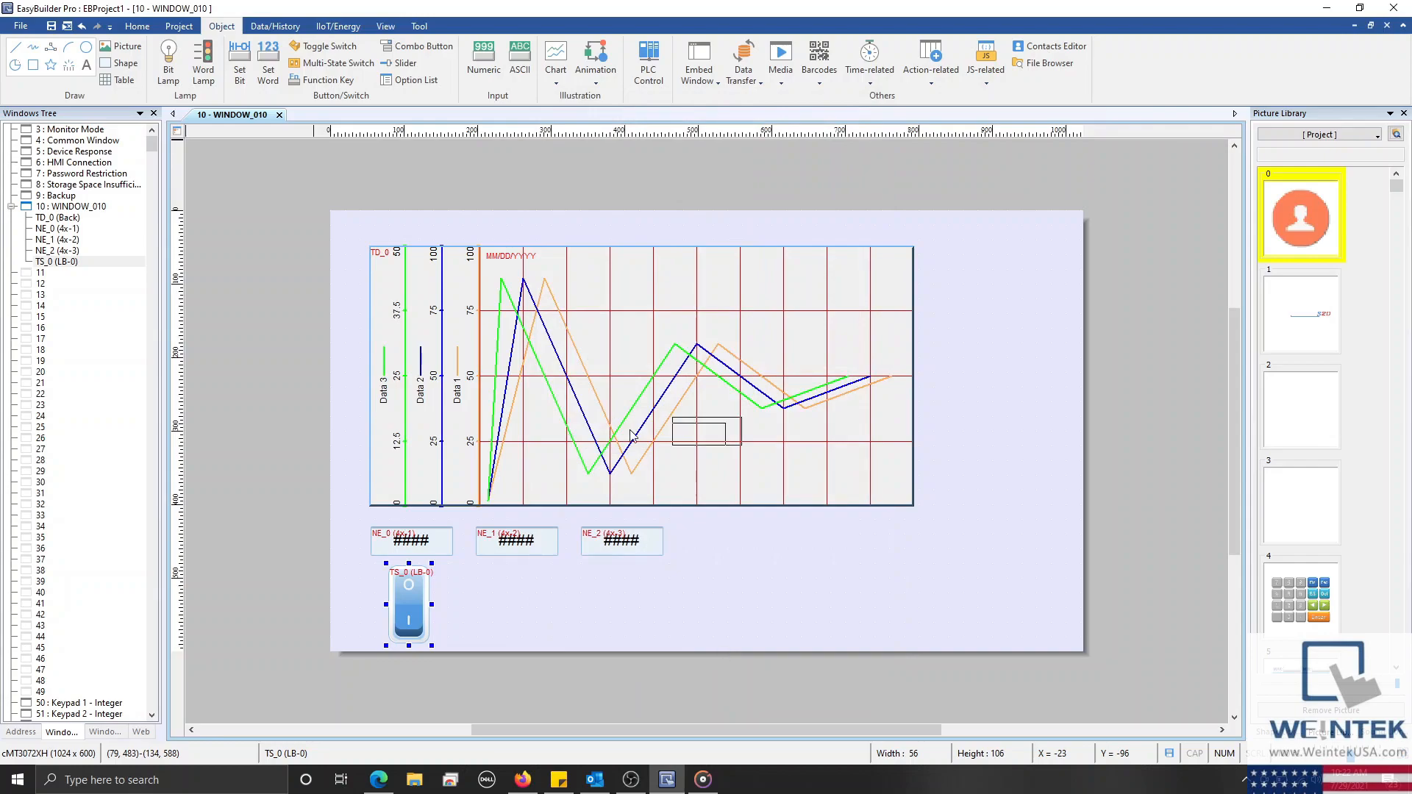
click(485, 605)
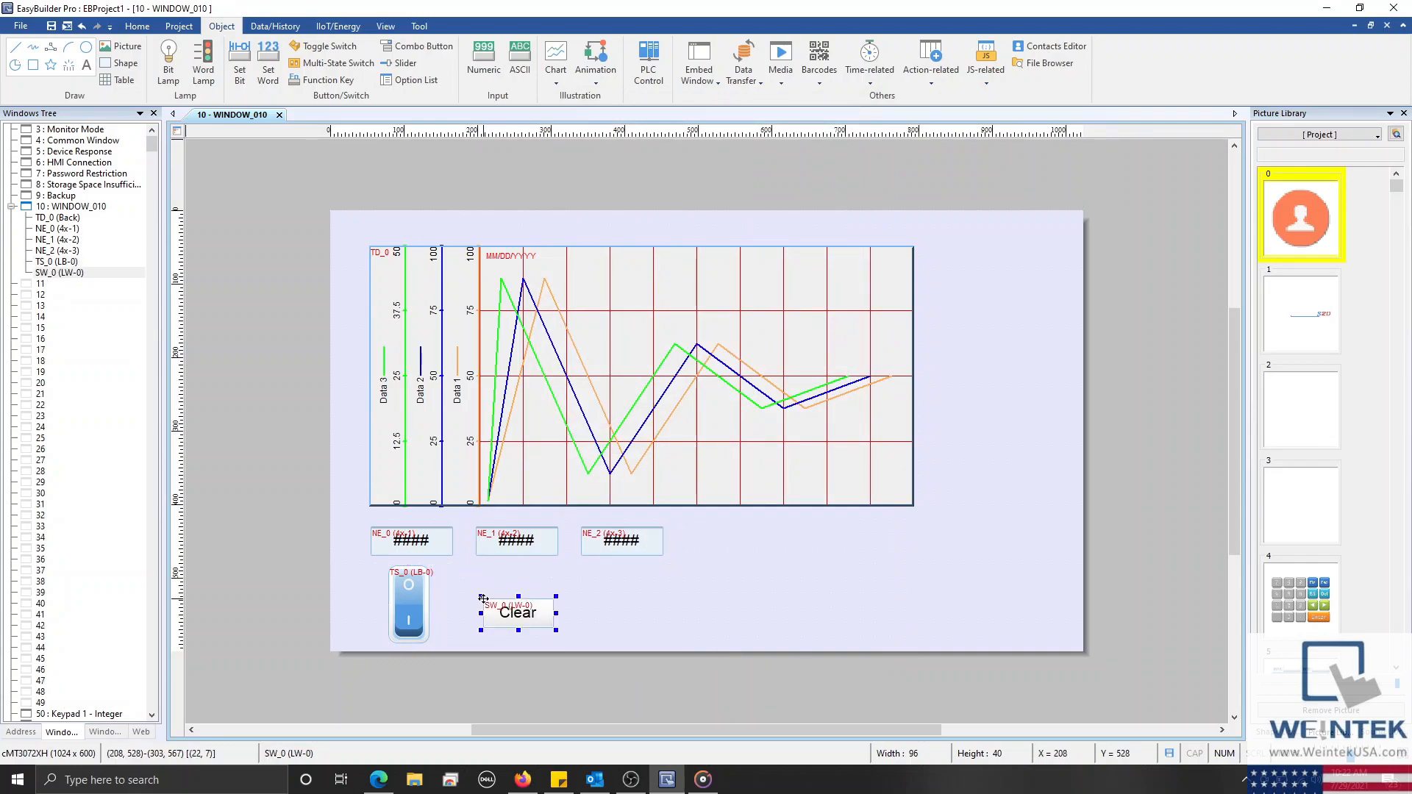
Start a new ASCII object and set its read/write address to LW-1 on the Local HMI
click(518, 61)
click(695, 359)
click(677, 373)
double_click(713, 375)
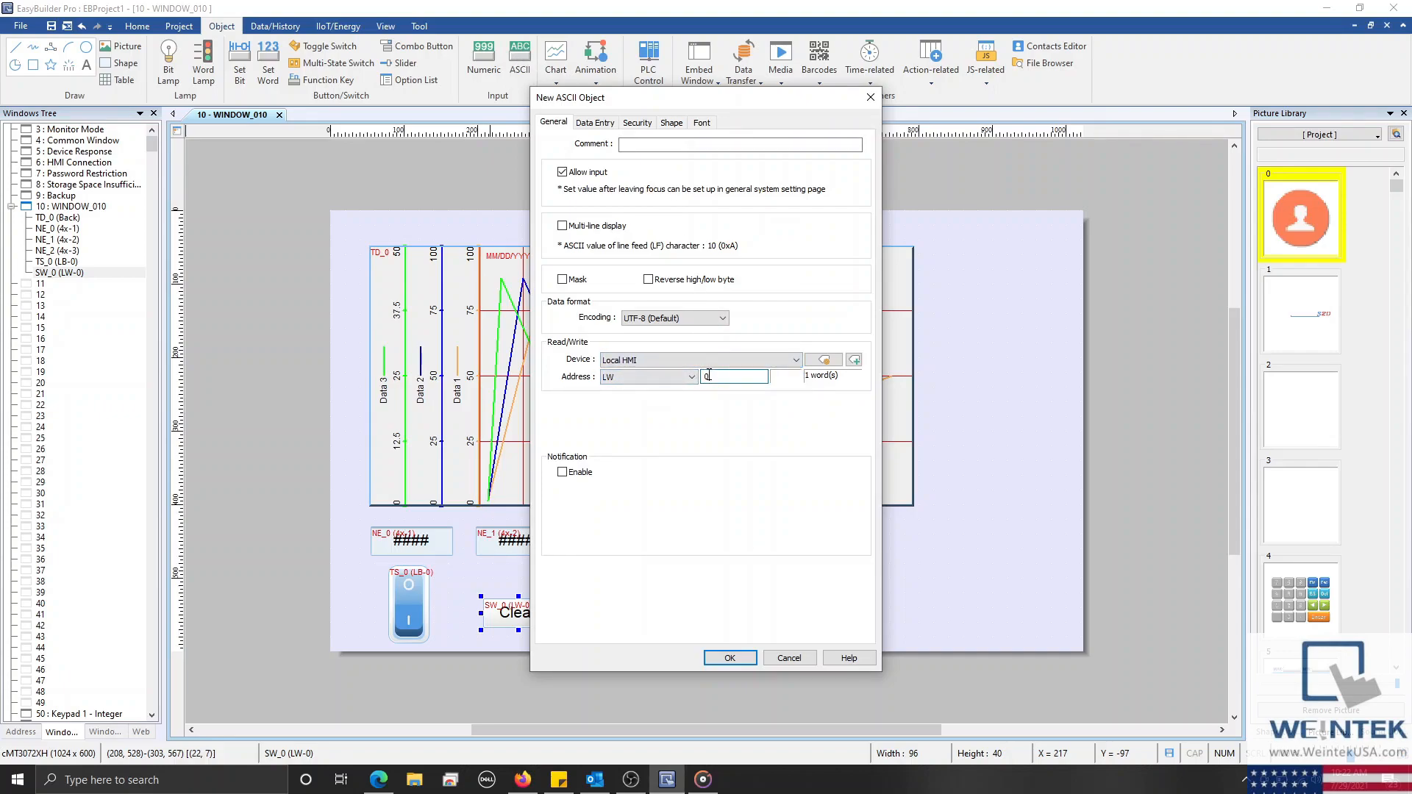
text(1)
Set the ASCII object's length to 10 words and place it beside the Clear button at about (360, 528)
click(824, 360)
double_click(617, 427)
text(10)
key(Return)
click(729, 657)
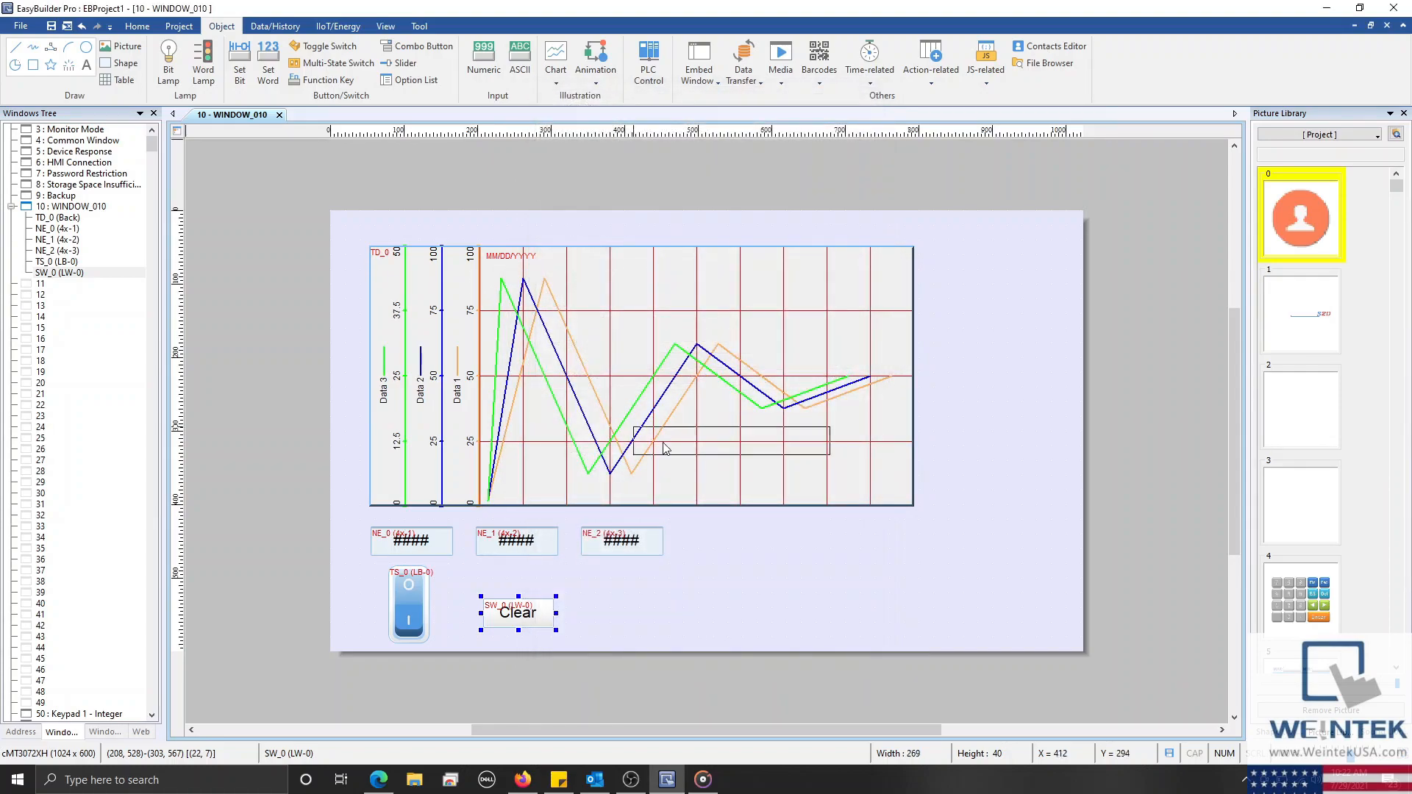
click(597, 605)
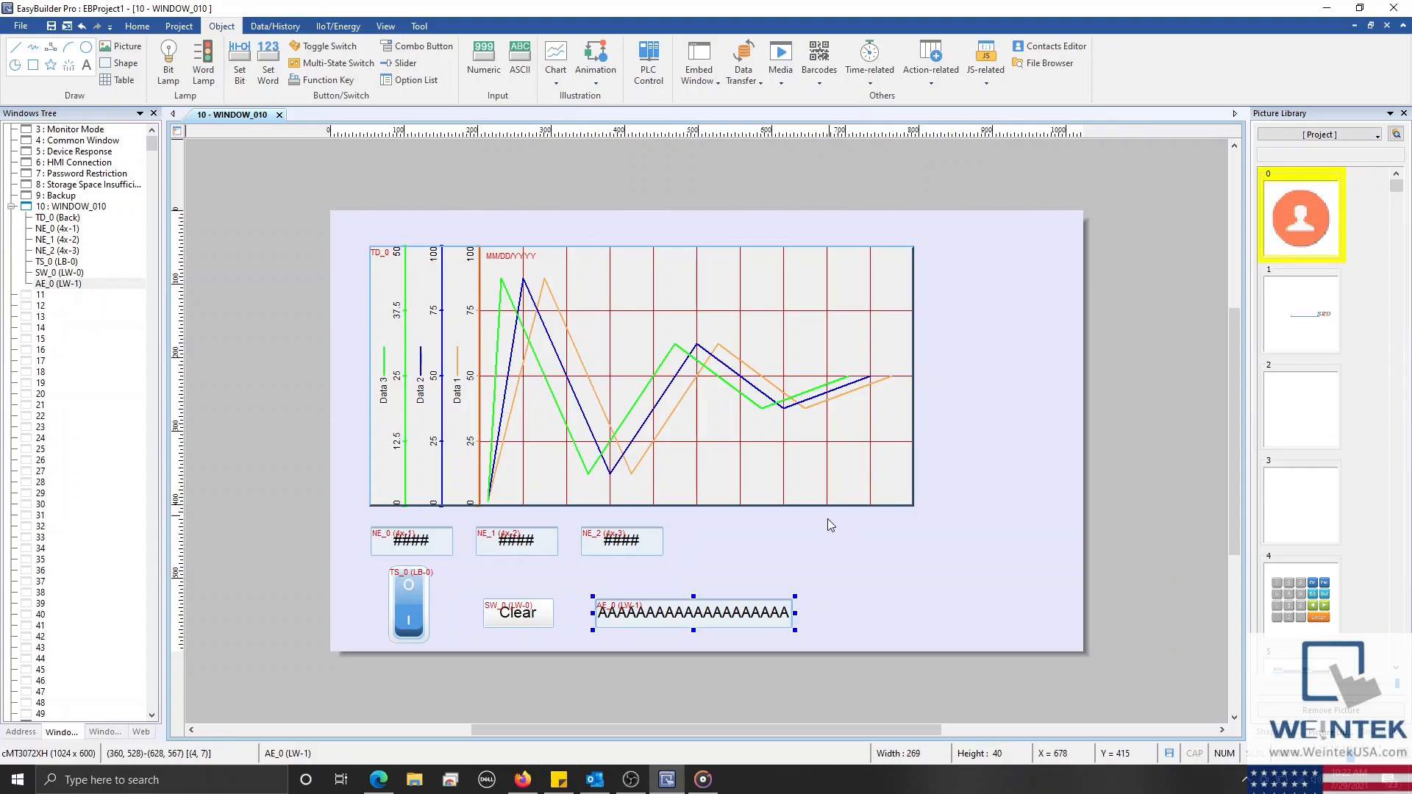
Copy the toggle switch to the far side of the ASCII object at about (648, 473) and set its address to LB-1
click(818, 539)
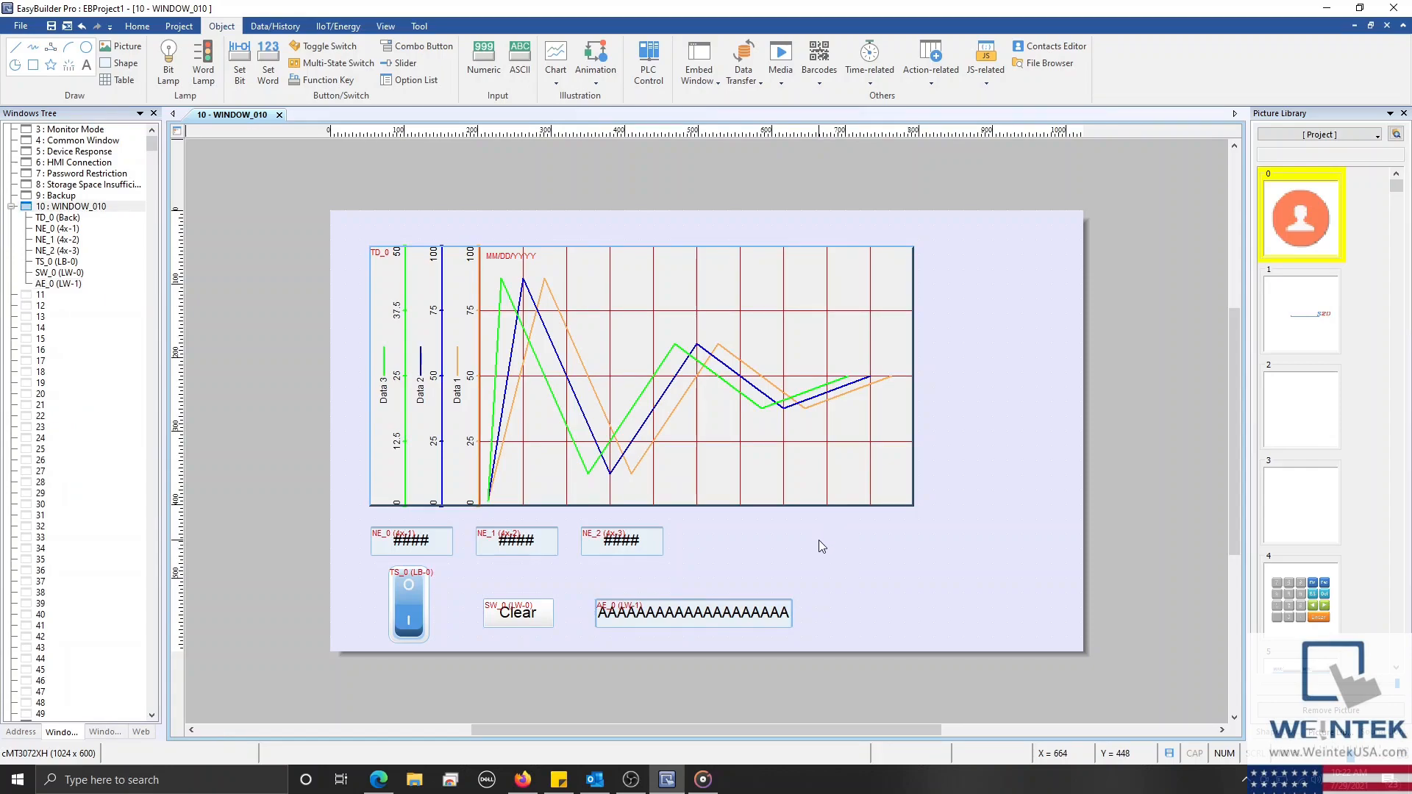
click(424, 589)
drag(406, 600, 822, 587)
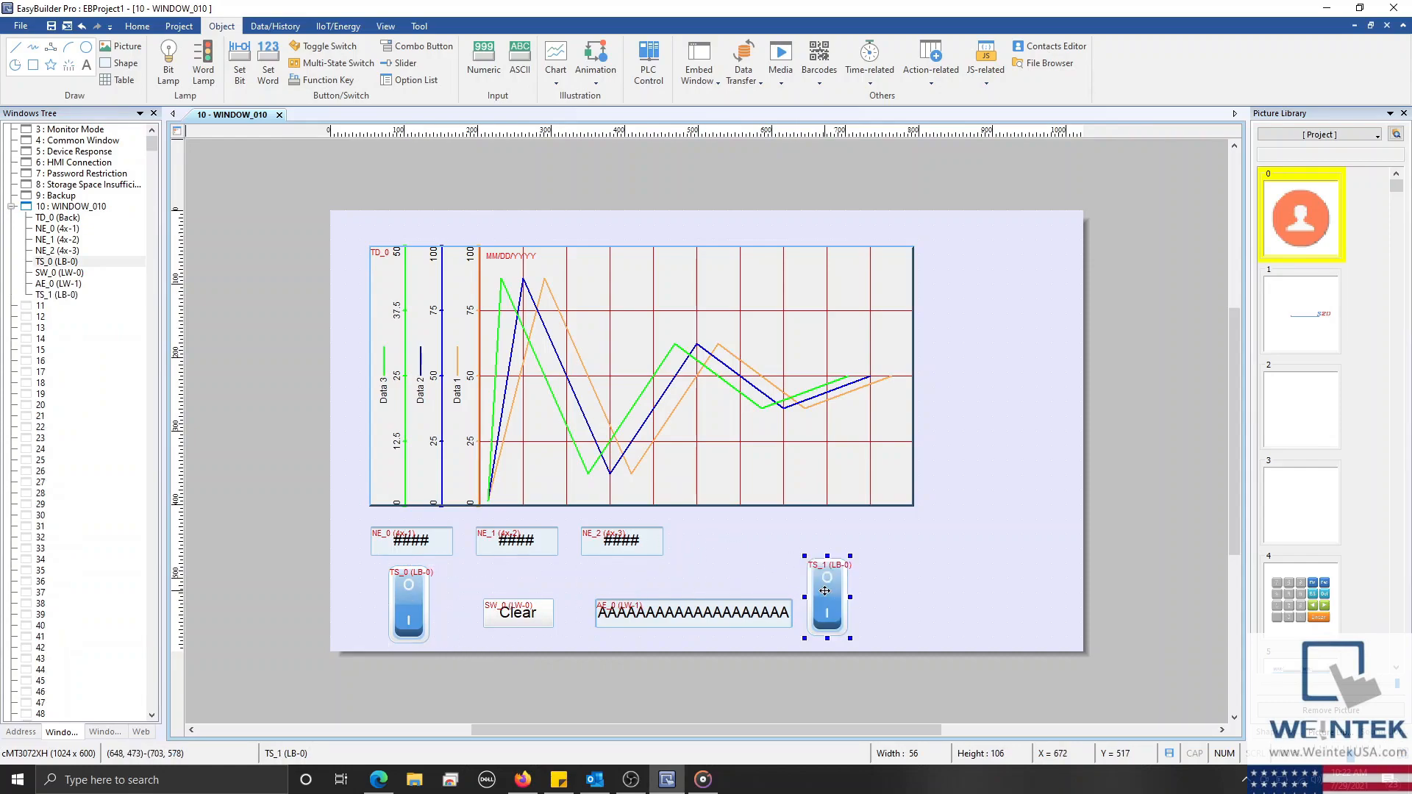
drag(735, 248, 602, 252)
text(1)
key(Return)
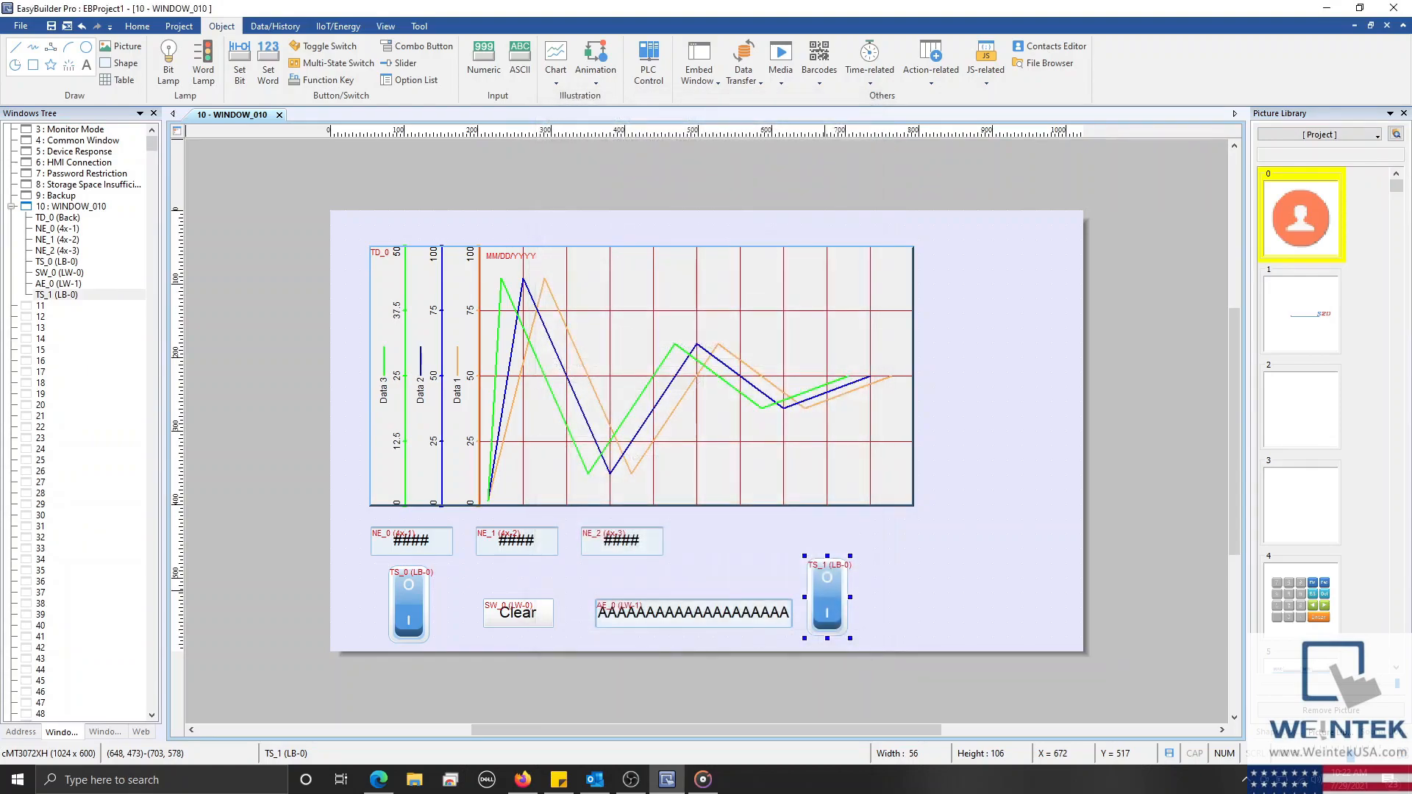
click(905, 607)
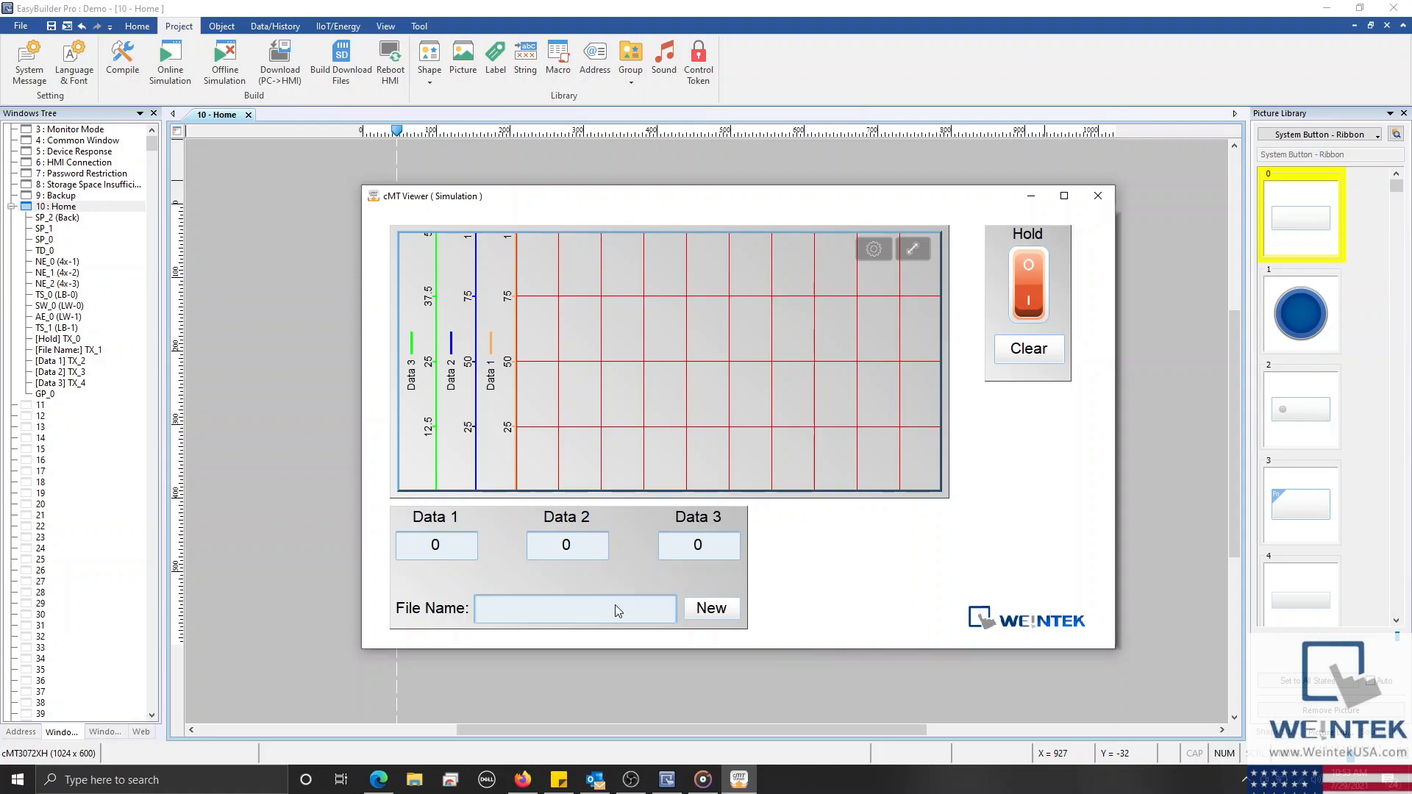
In the running Demo simulation, enter File1 as the file name and set Data 1 to 15, Data 2 to 25 and Data 3 to 40
text(File1)
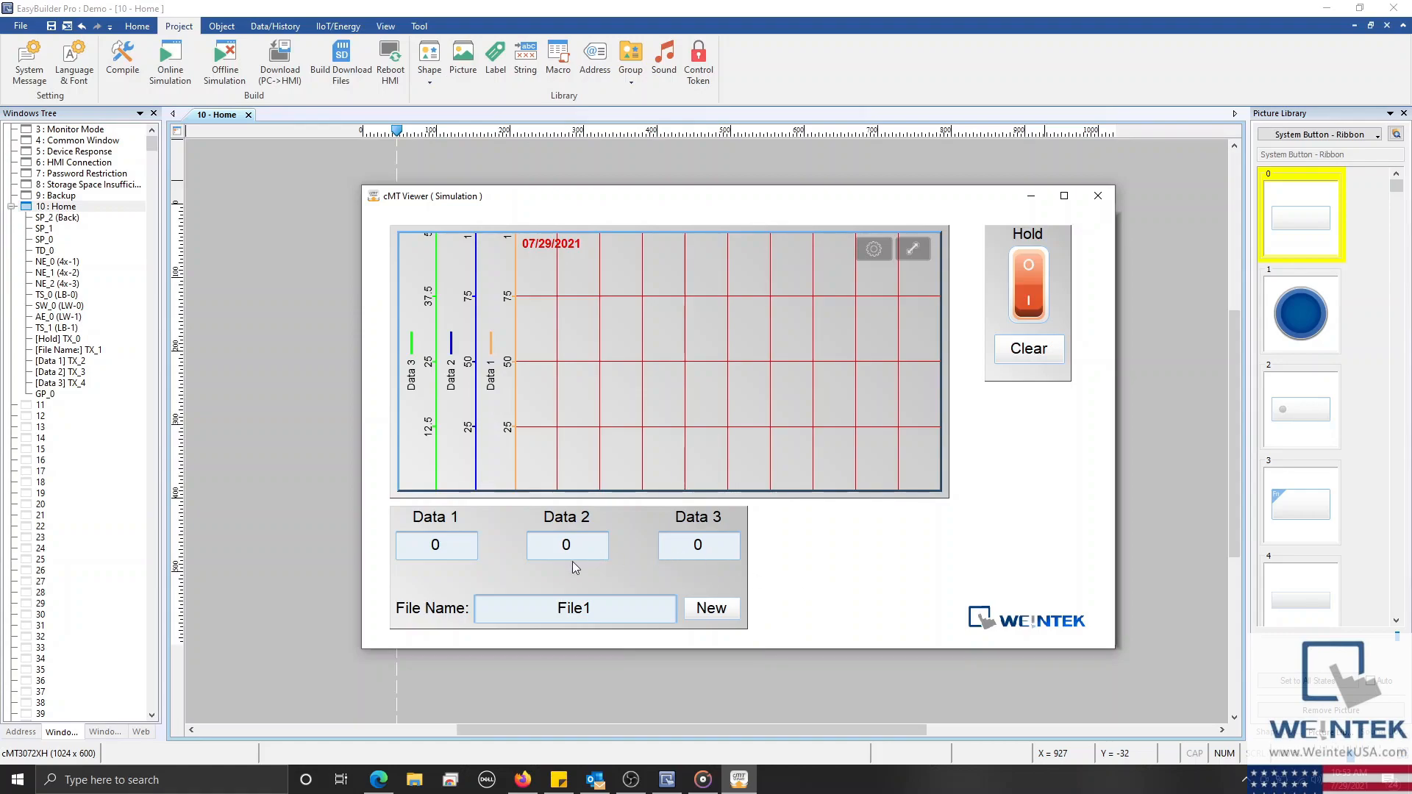
click(426, 544)
text(15)
key(Return)
click(589, 548)
text(25)
key(Return)
click(713, 544)
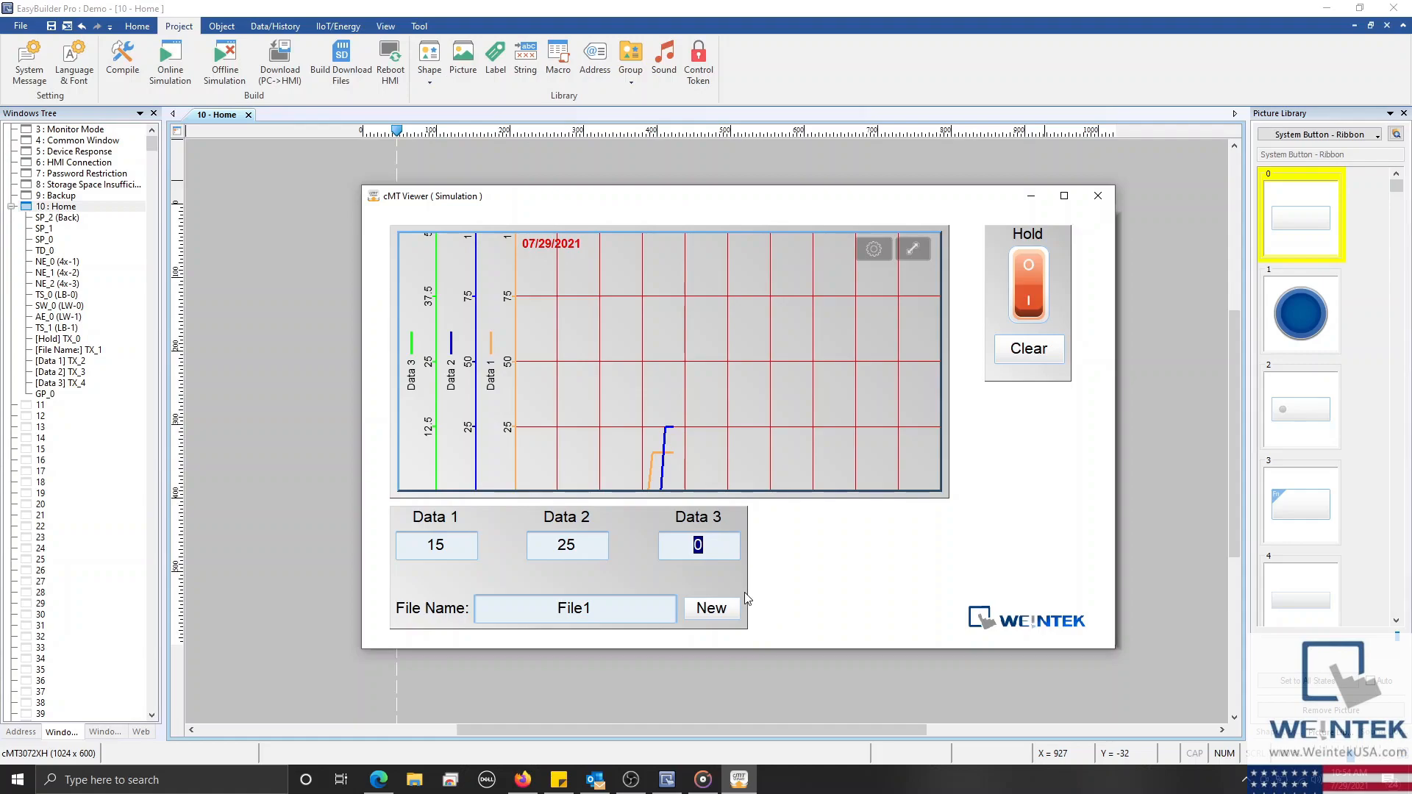
text(40)
key(Return)
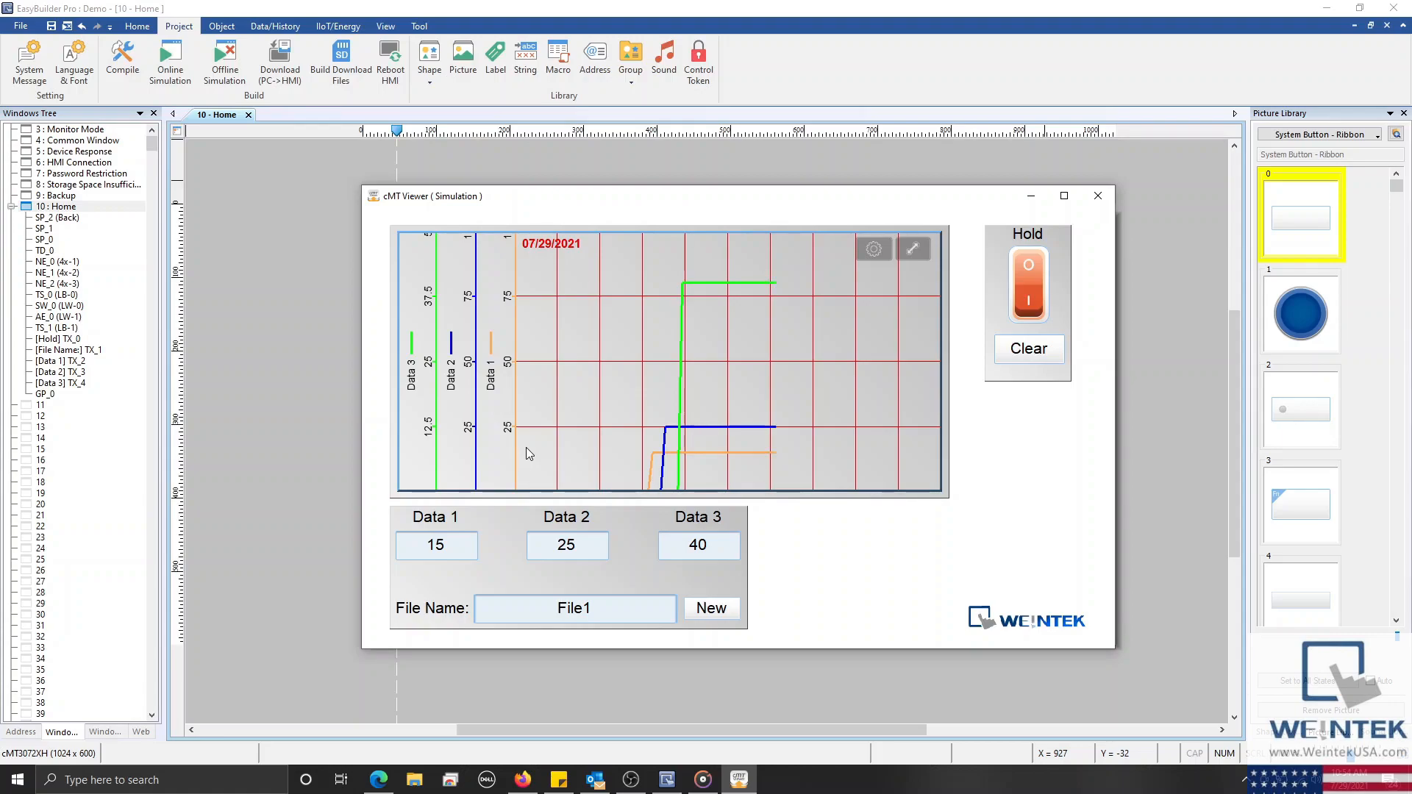
Shift the simulated trend display's Y scales down to bring their upper ends into view
drag(499, 351, 495, 399)
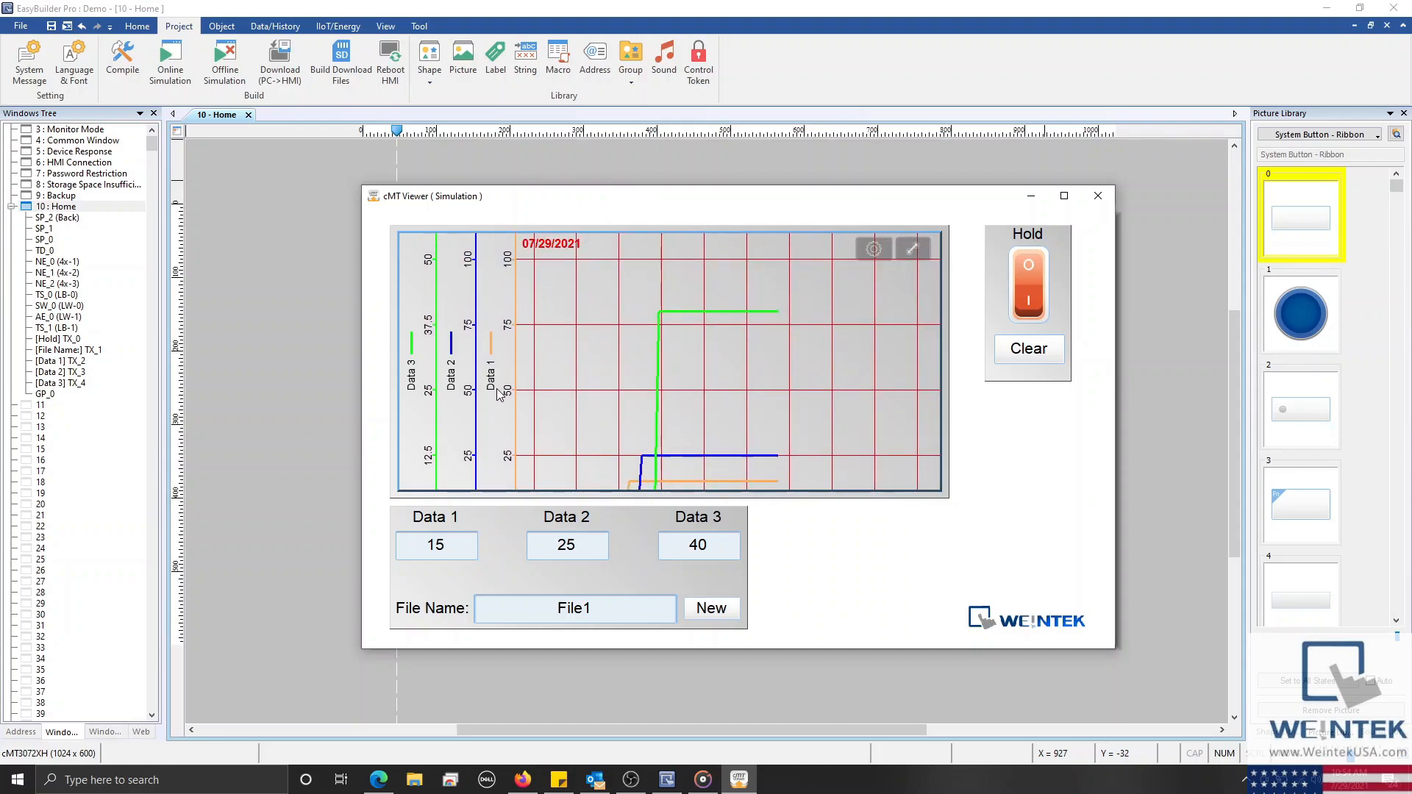
Test the simulated controls by turning the Hold switch on and off again, and clear the sampled data from the trend display
drag(911, 396, 907, 355)
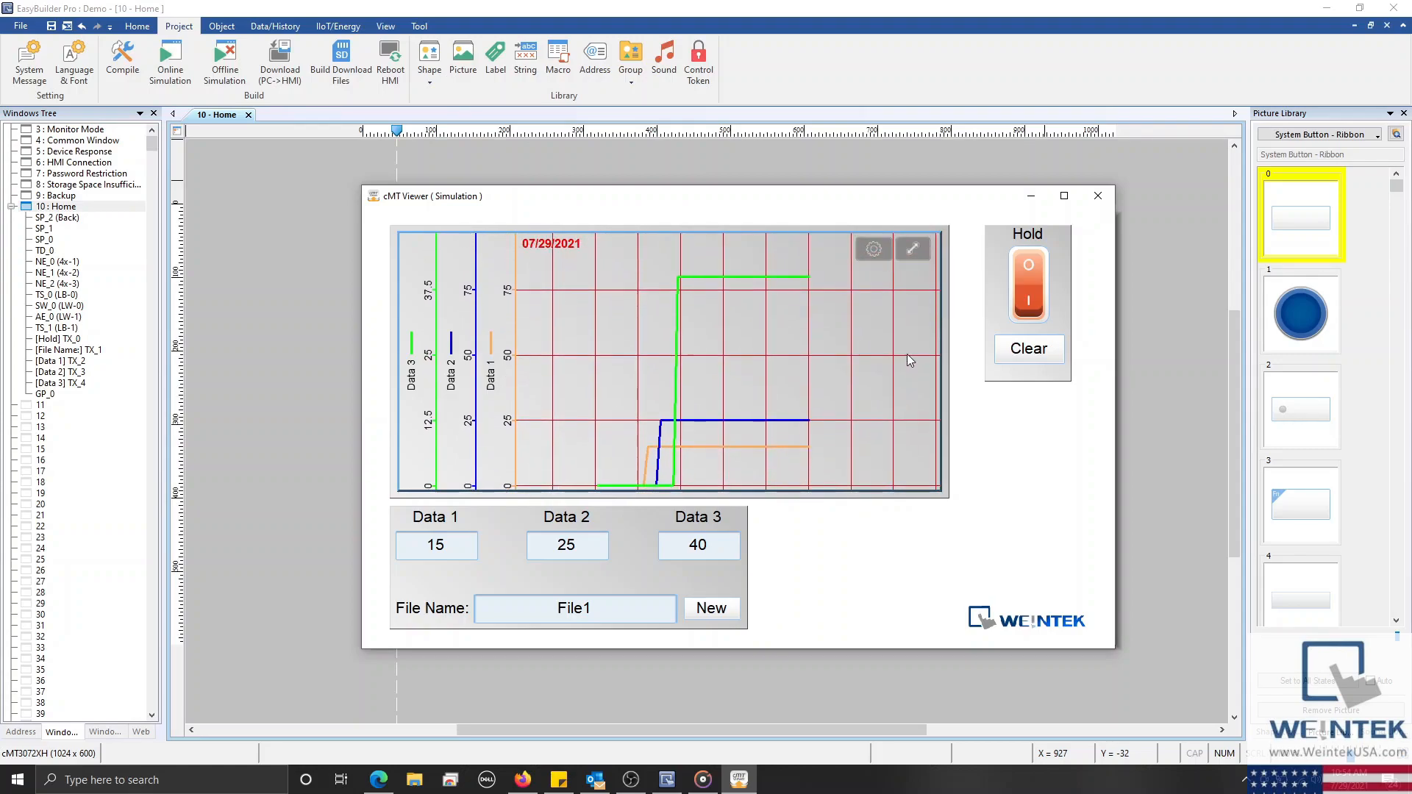
click(1034, 297)
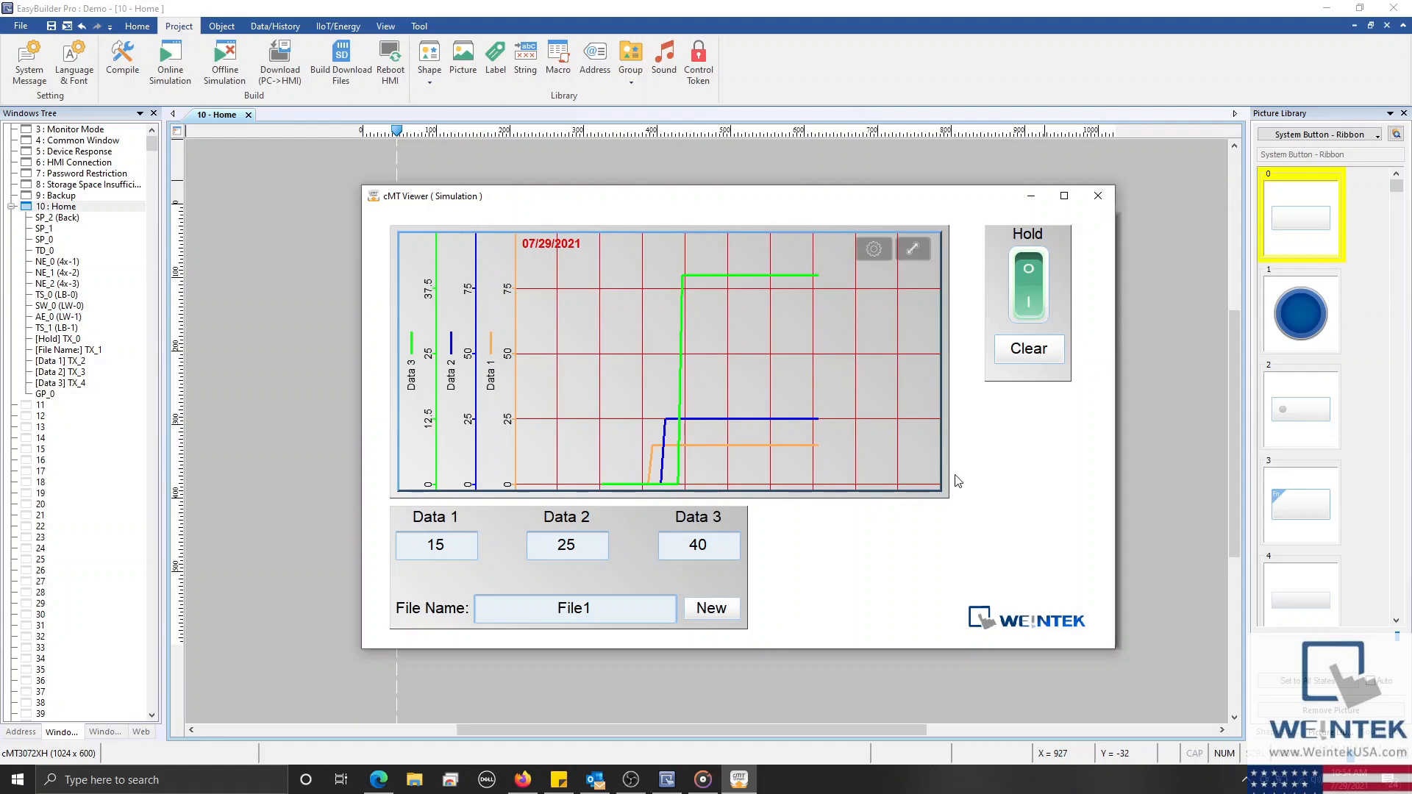
click(1035, 292)
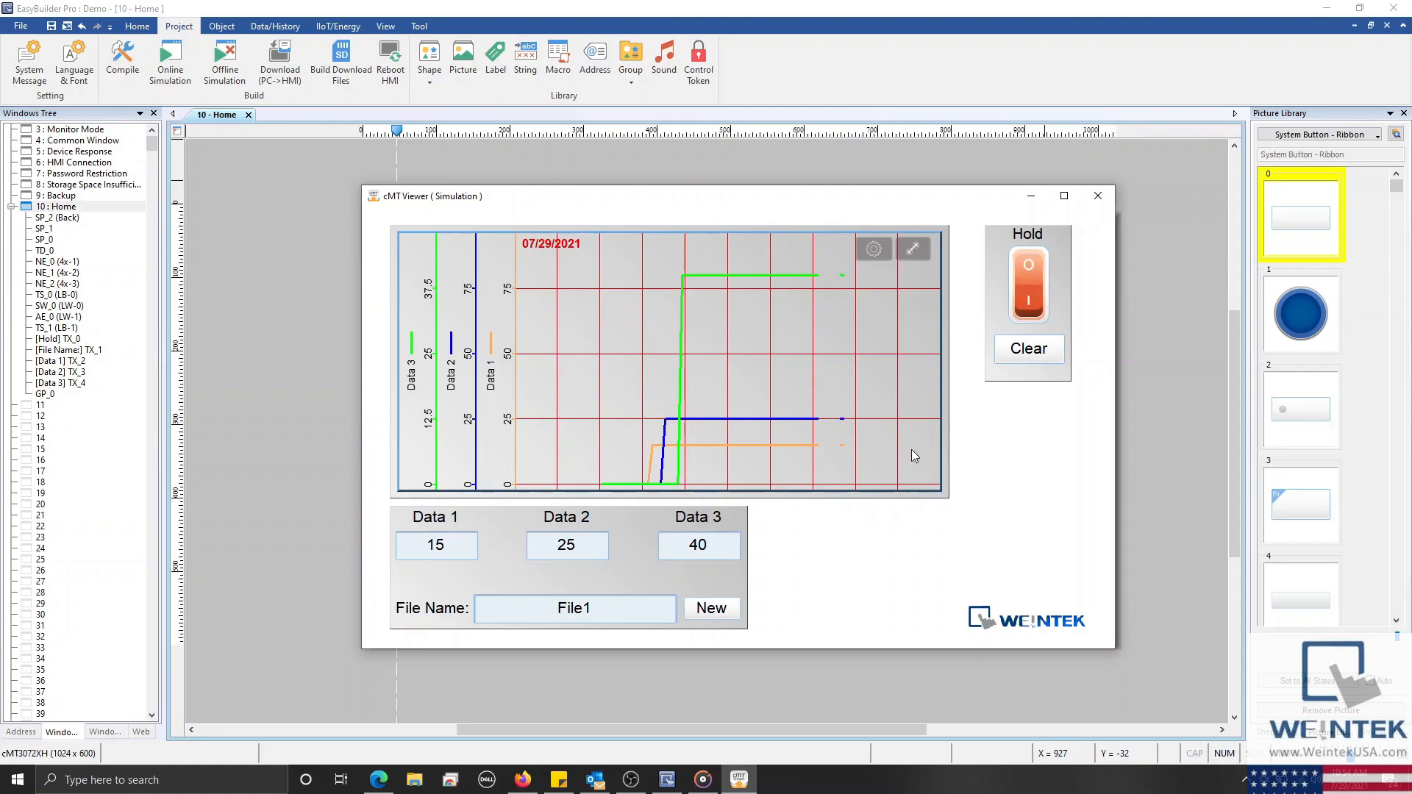
click(1014, 354)
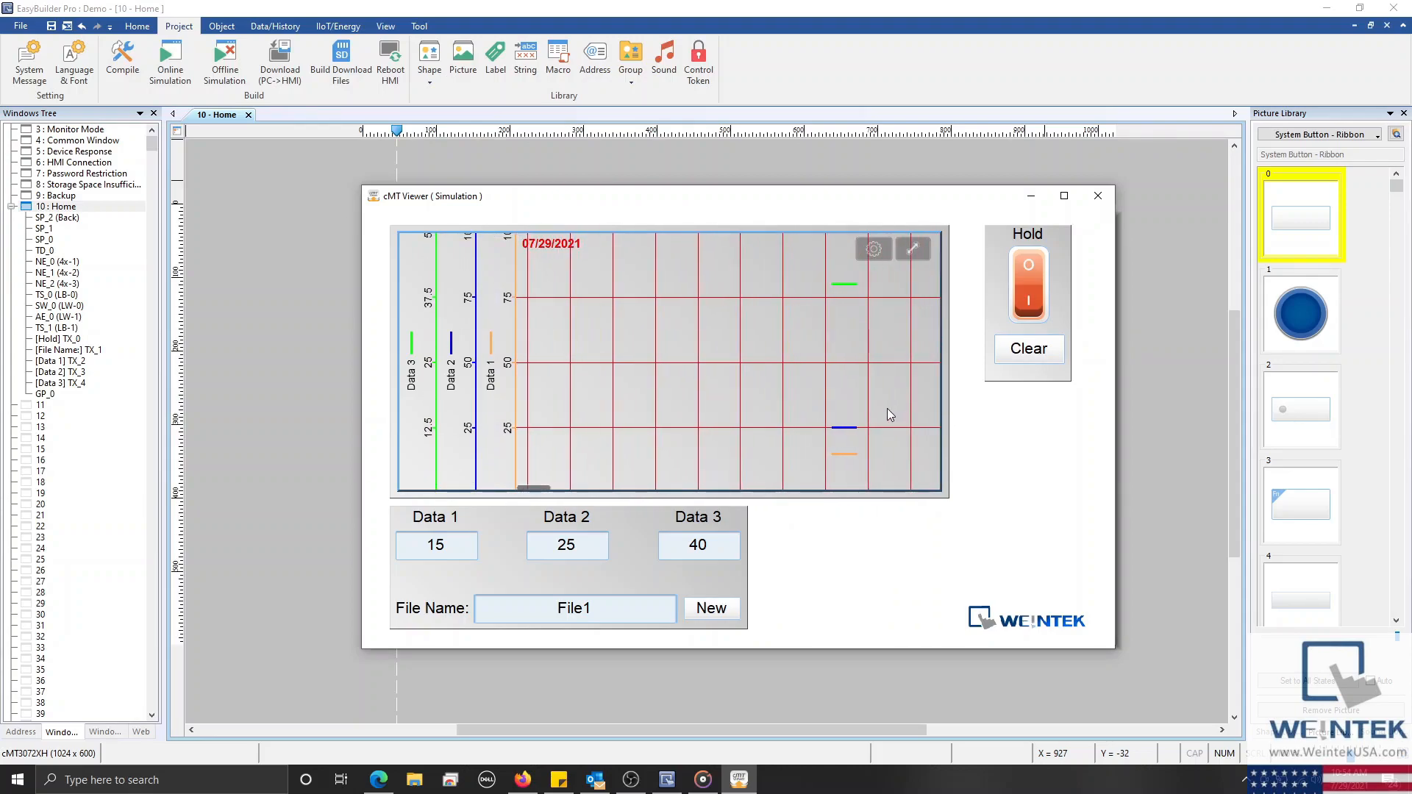
drag(885, 408, 672, 400)
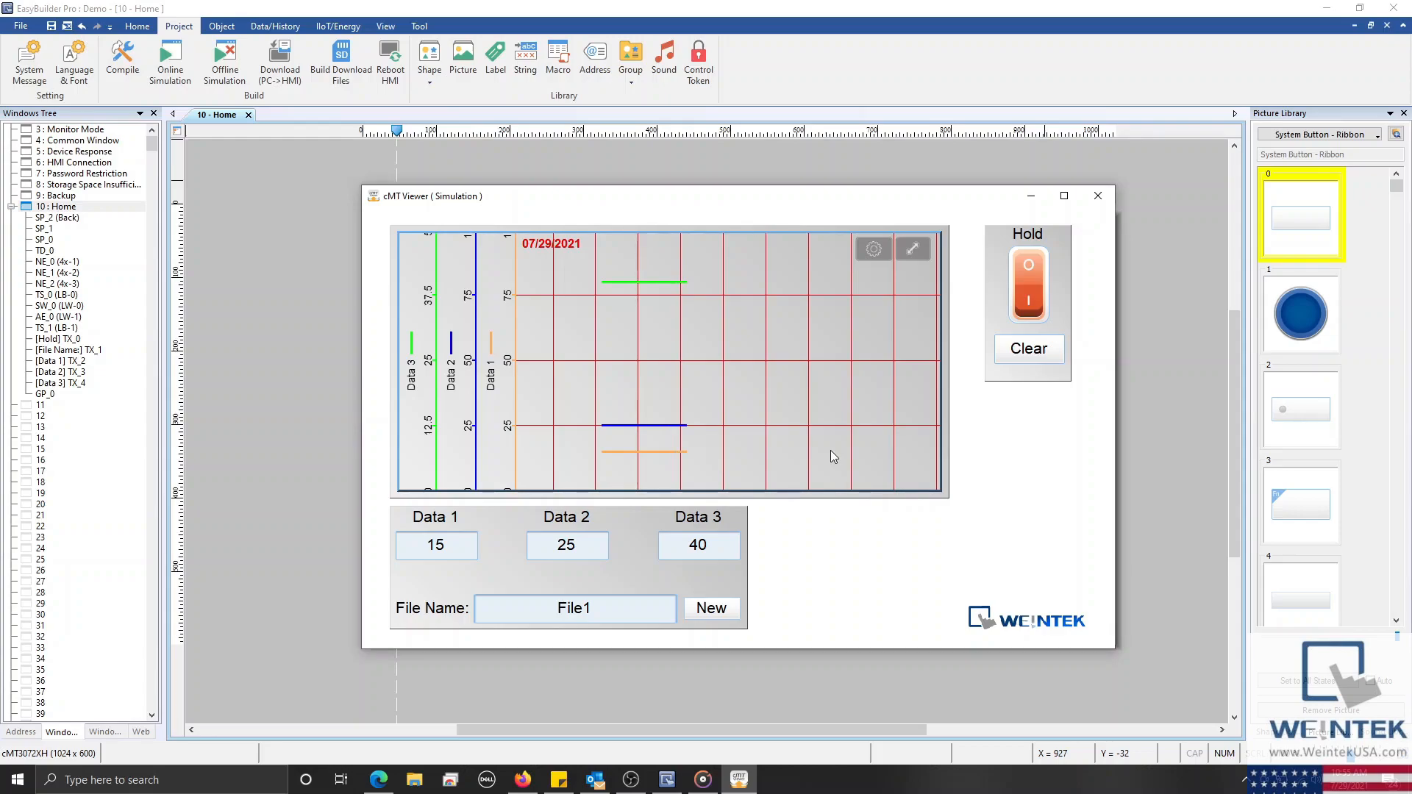
Test the trend display's zoom controls by zooming both axes in and out, and reset the trend to its default zoom
click(913, 251)
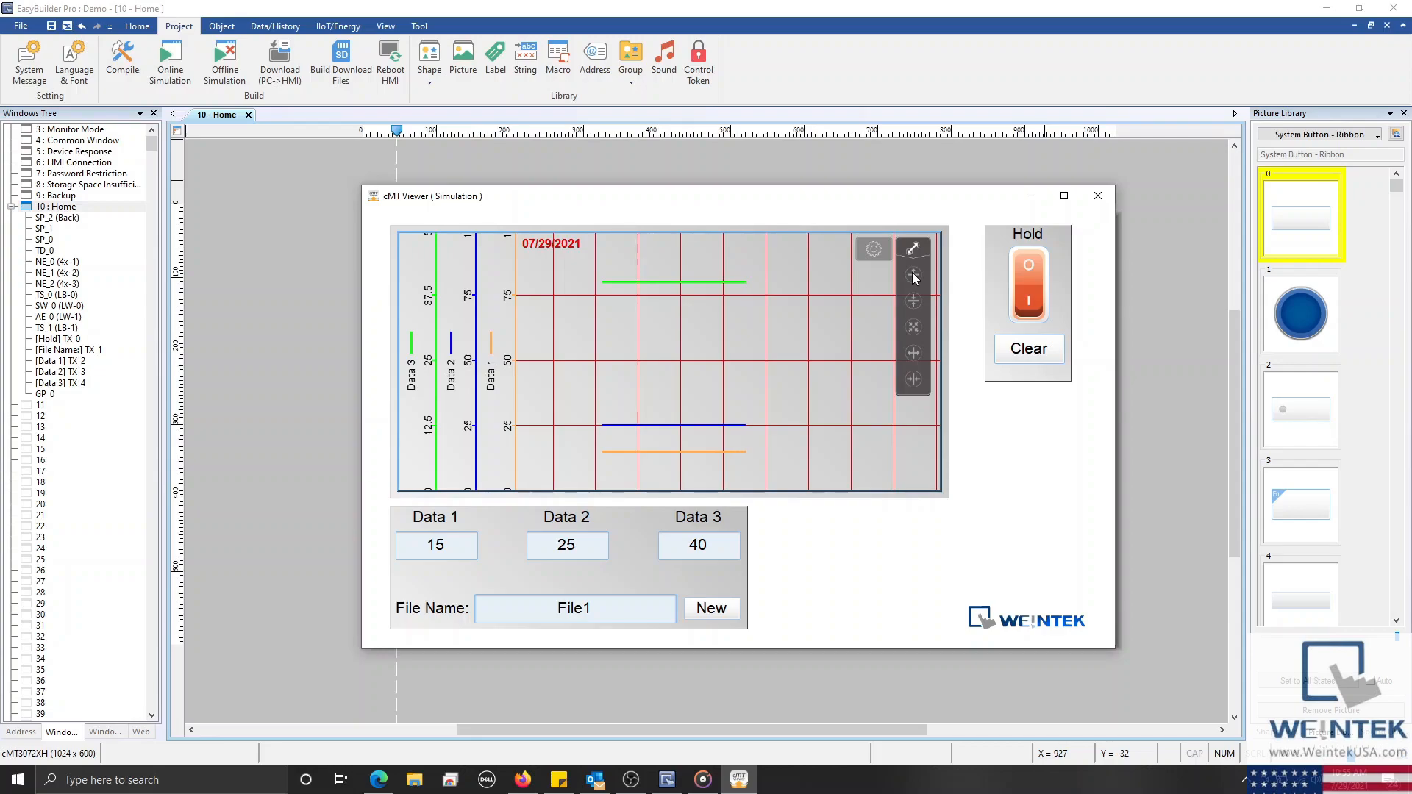
click(913, 276)
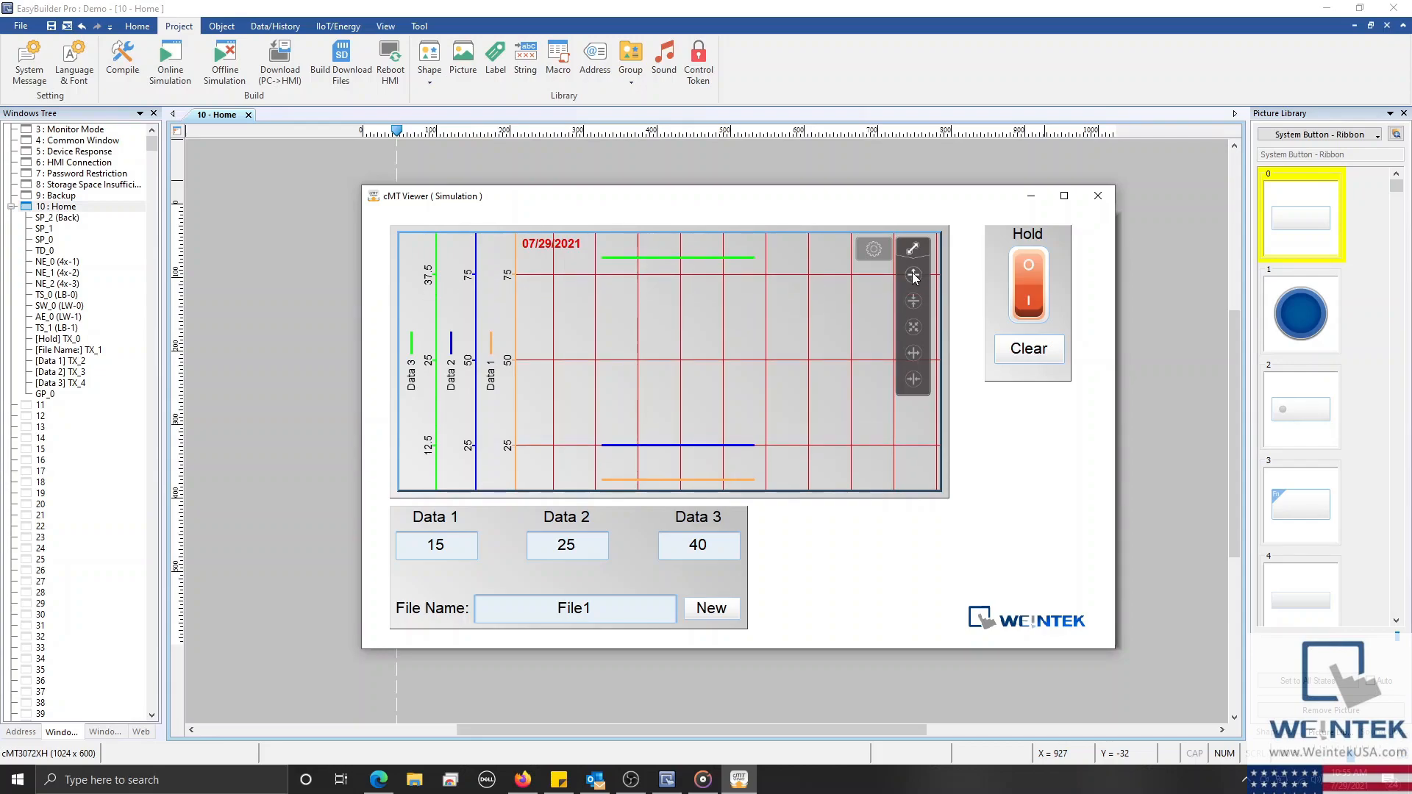
click(914, 300)
click(915, 299)
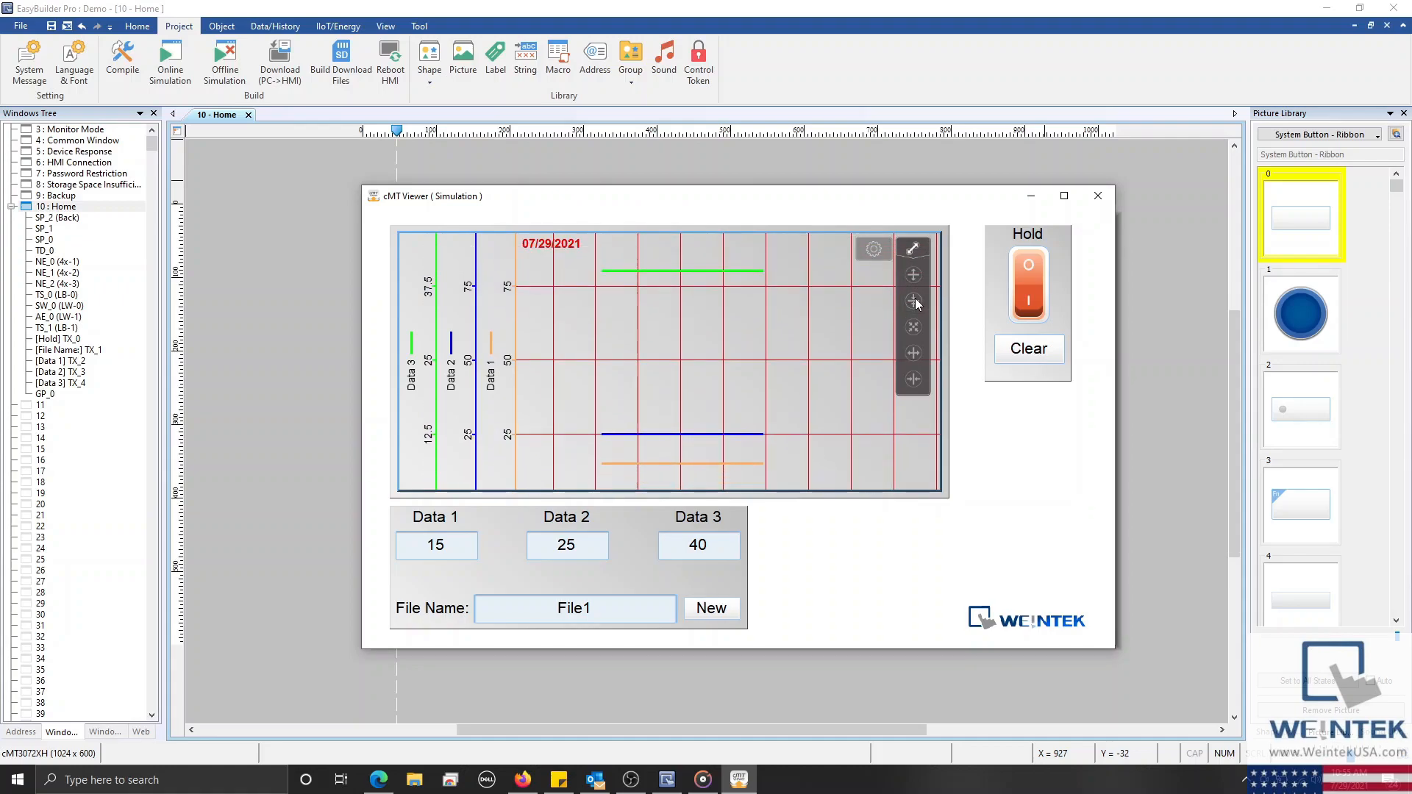
click(913, 380)
click(914, 382)
click(915, 382)
click(915, 381)
click(916, 359)
click(916, 359)
click(916, 361)
click(916, 360)
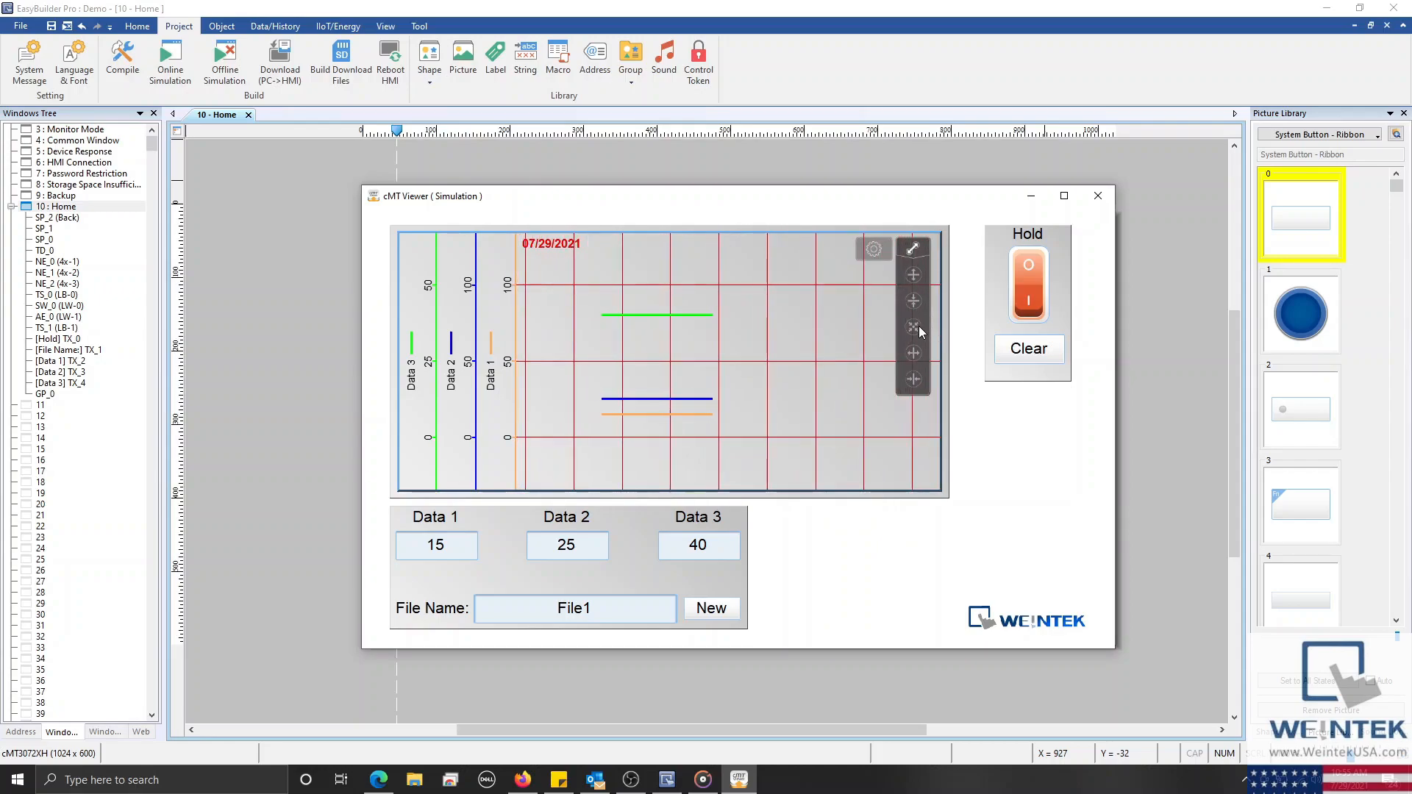
click(919, 325)
click(919, 325)
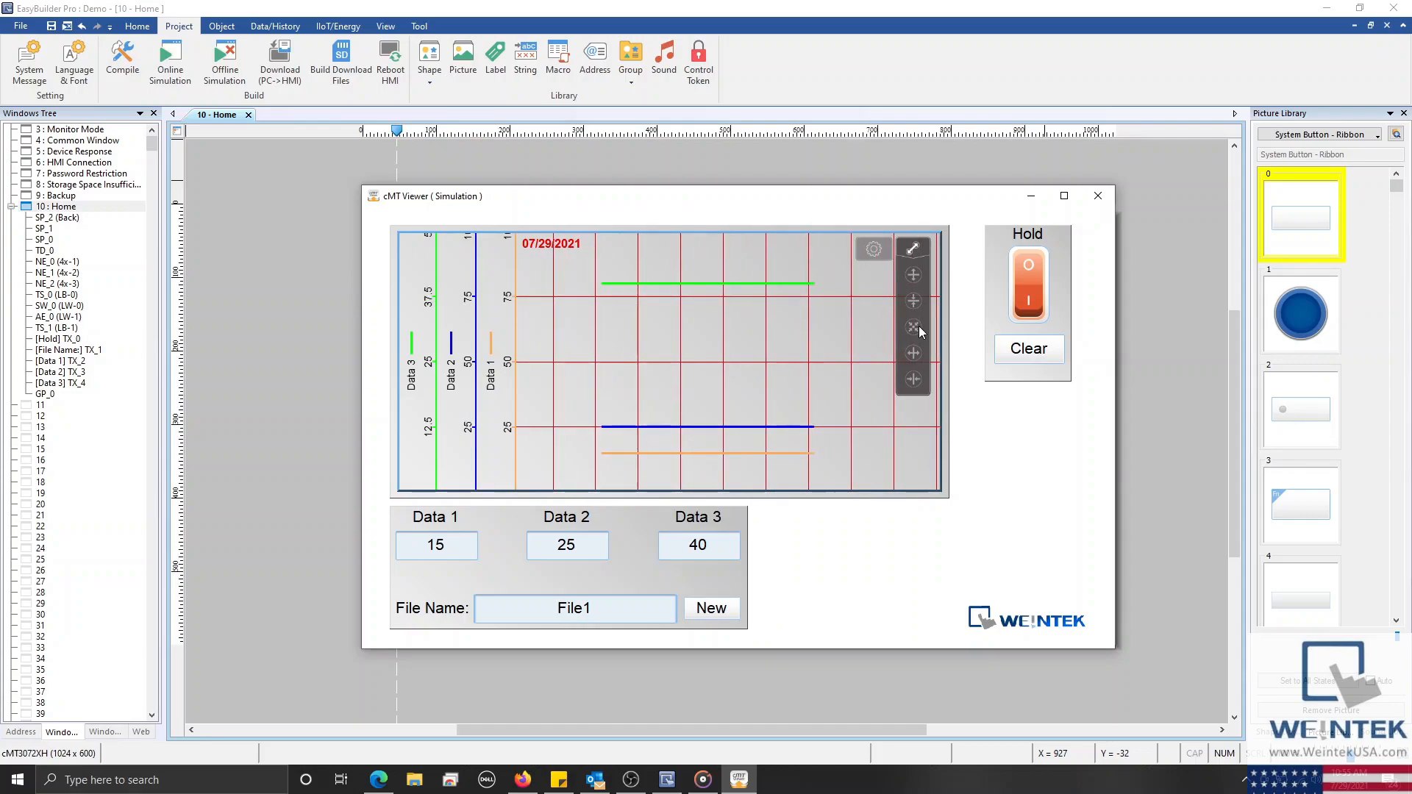
click(919, 252)
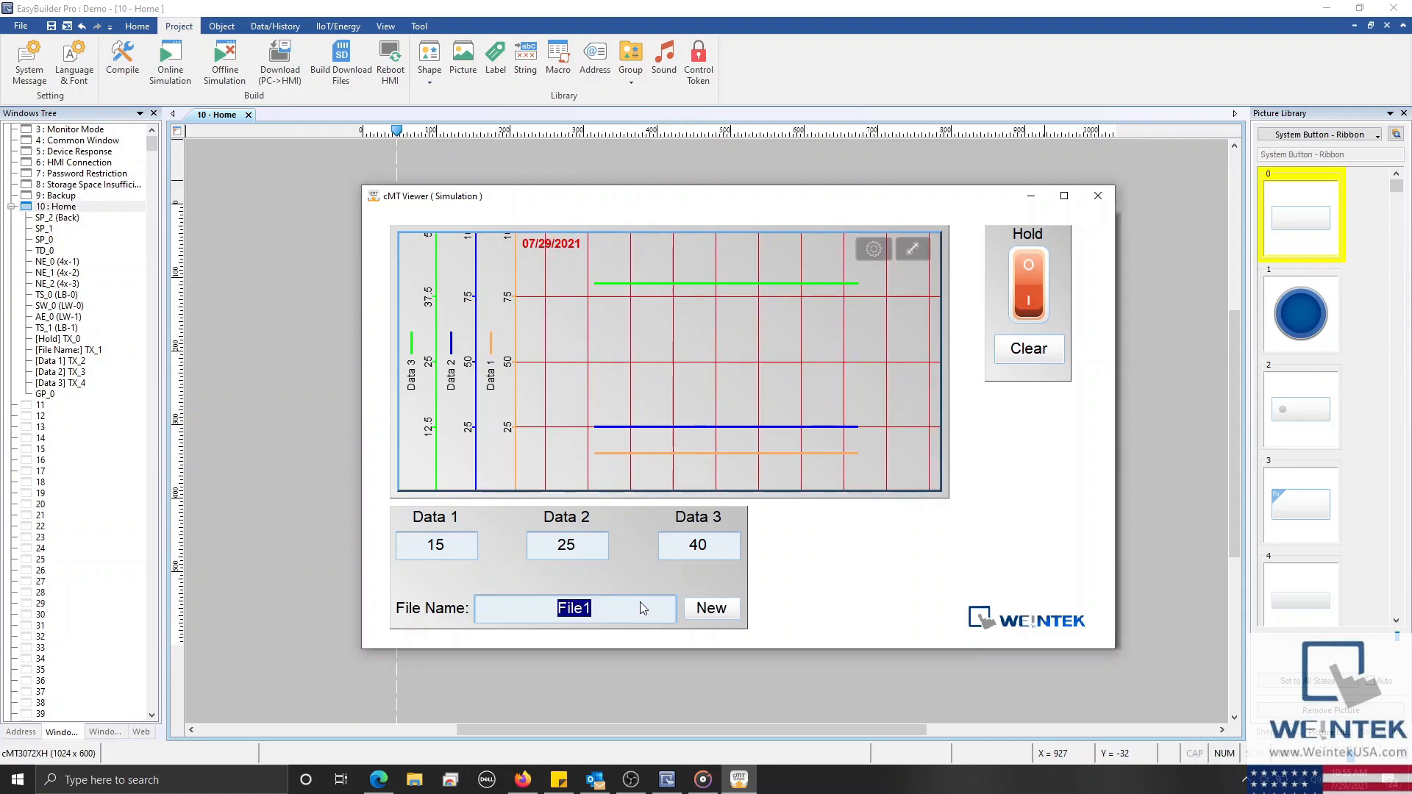
Enter File2 as the file name and start a new history file
text(File2)
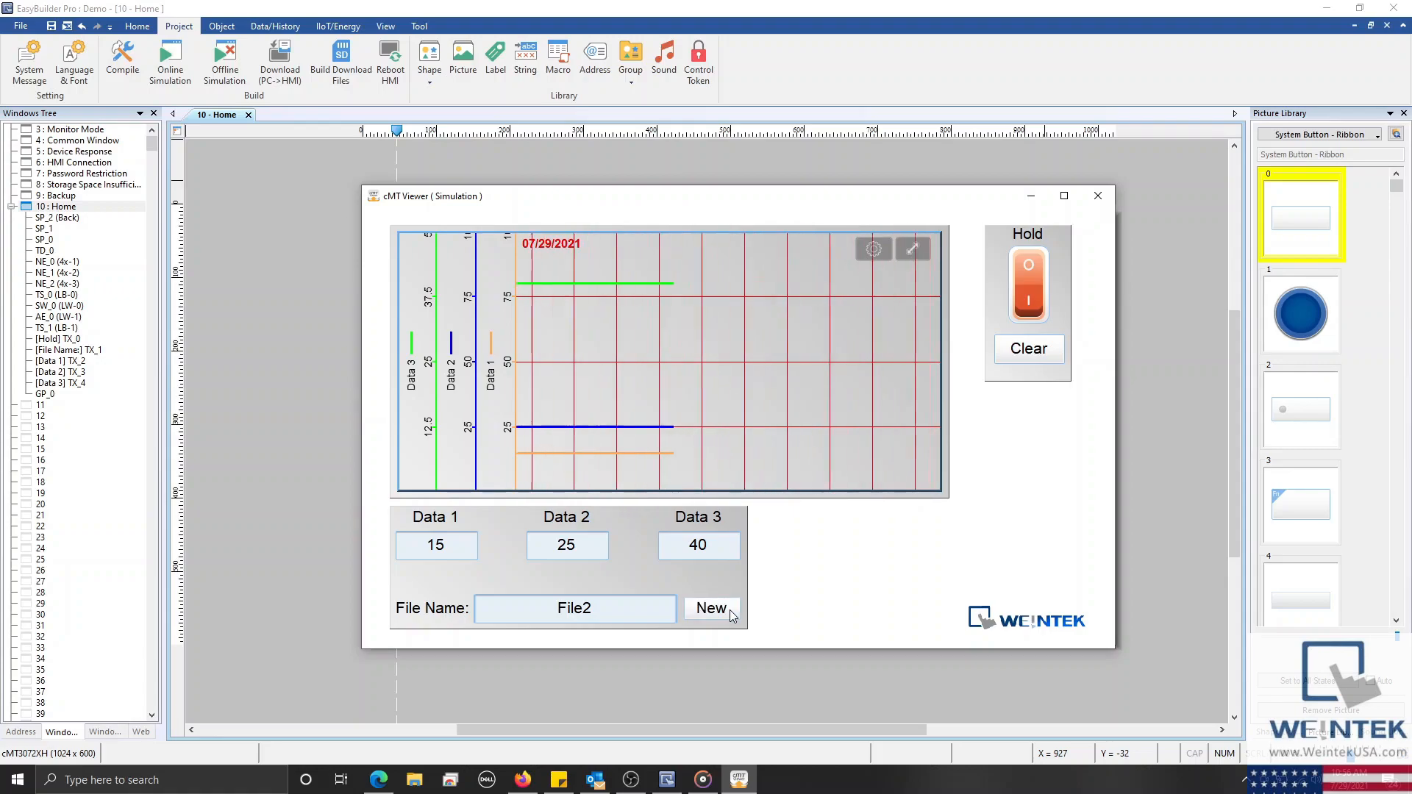
click(730, 611)
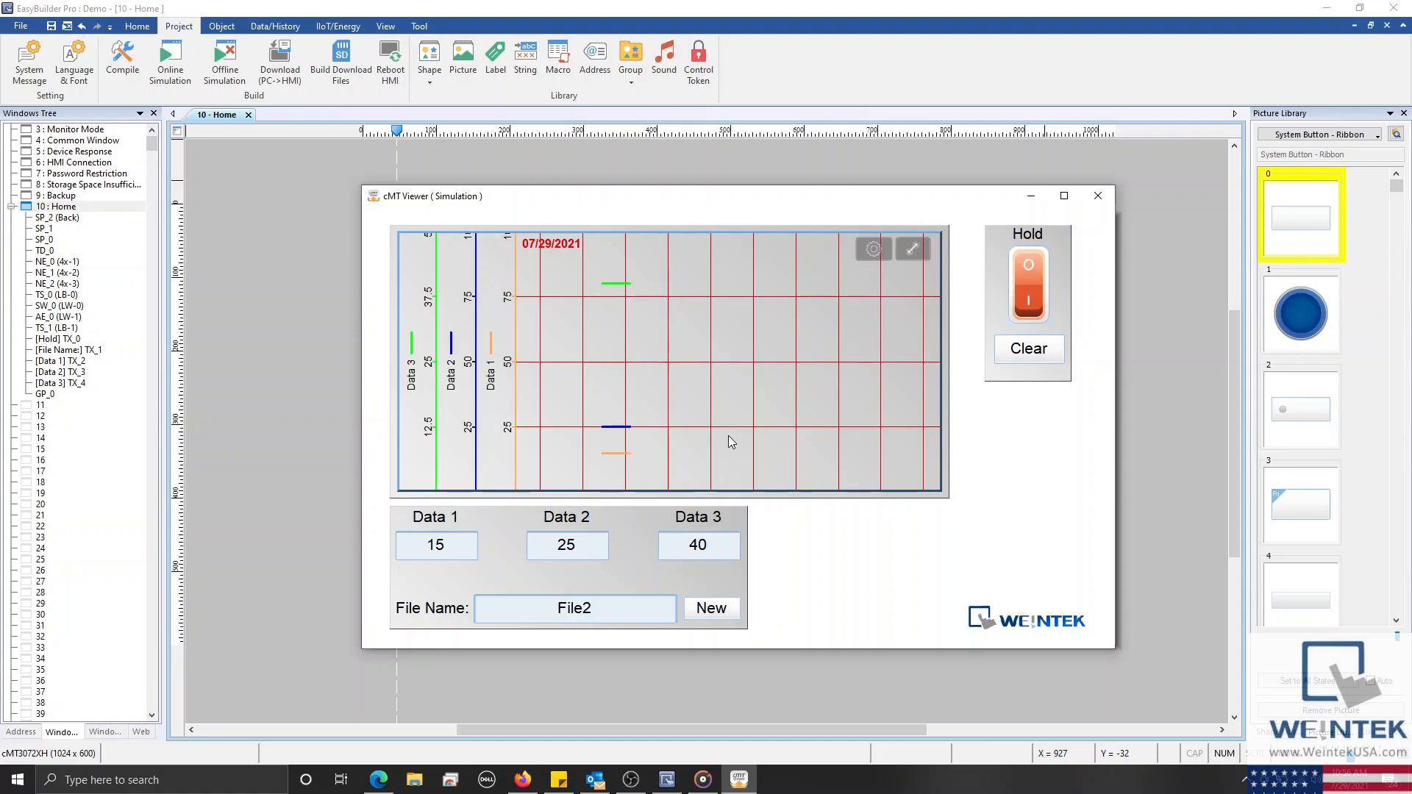
Choose File1 as the history file shown in the trend display
click(879, 248)
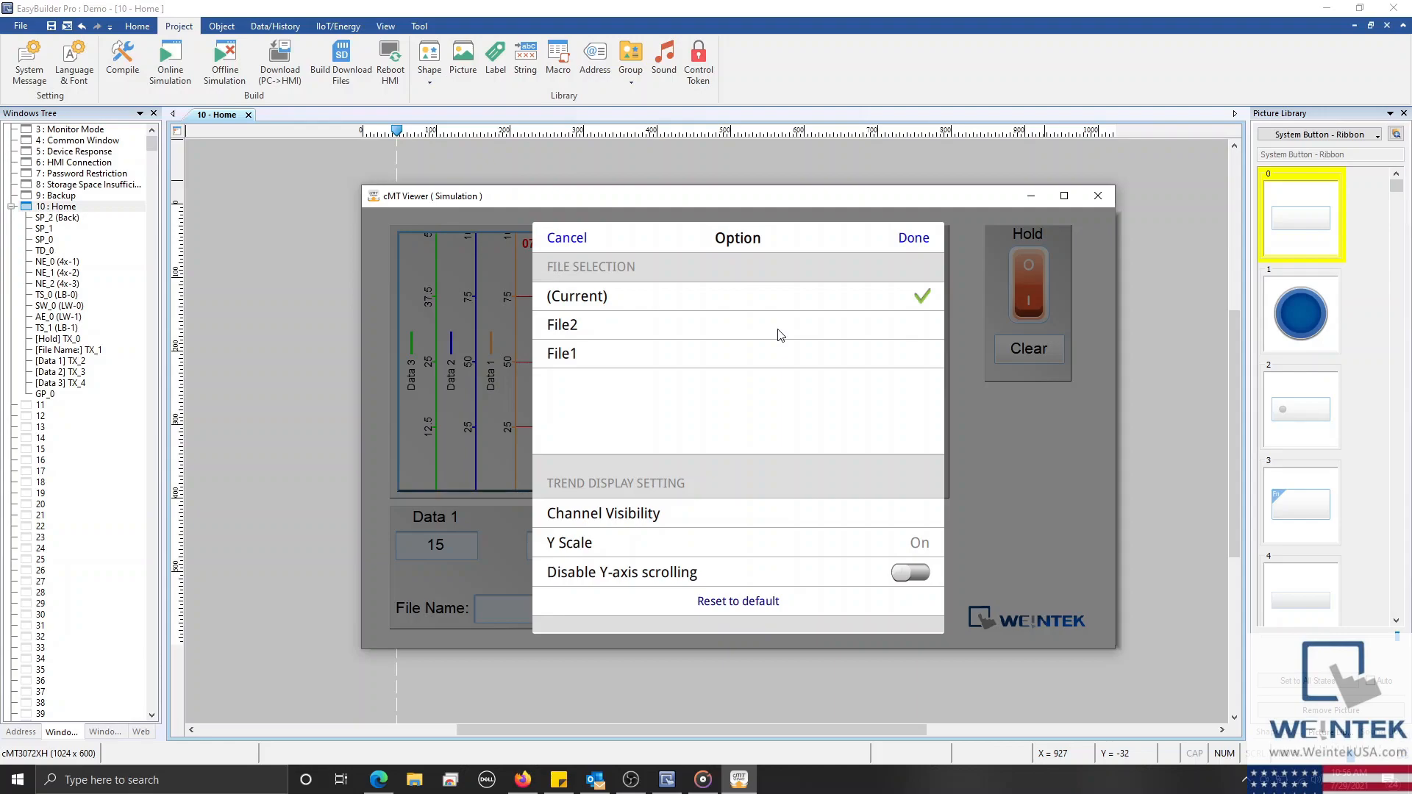
click(780, 335)
click(783, 362)
click(911, 239)
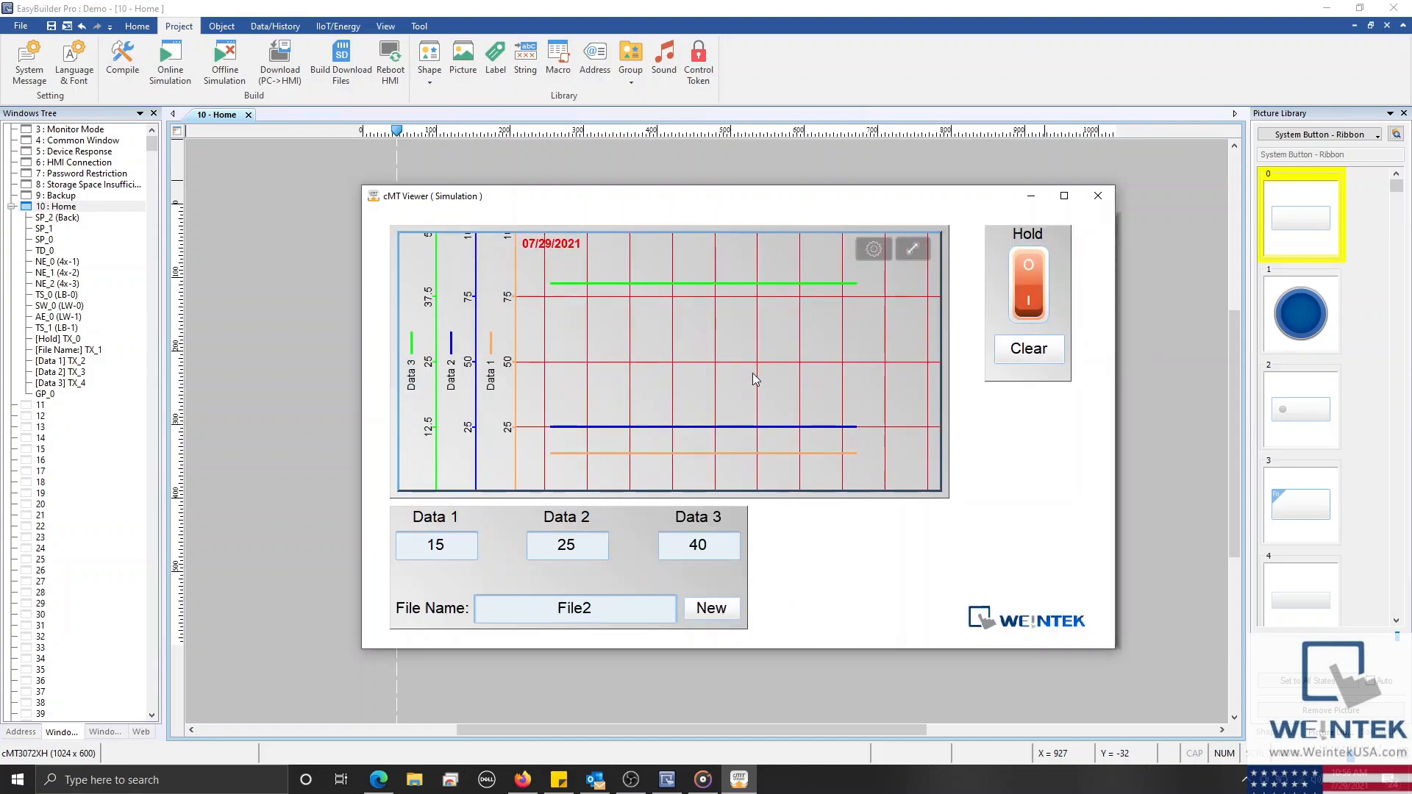
Display File2 in the trend, check the channel visibility, Y scale and Y-axis scrolling options, and close the simulation
click(873, 248)
click(817, 328)
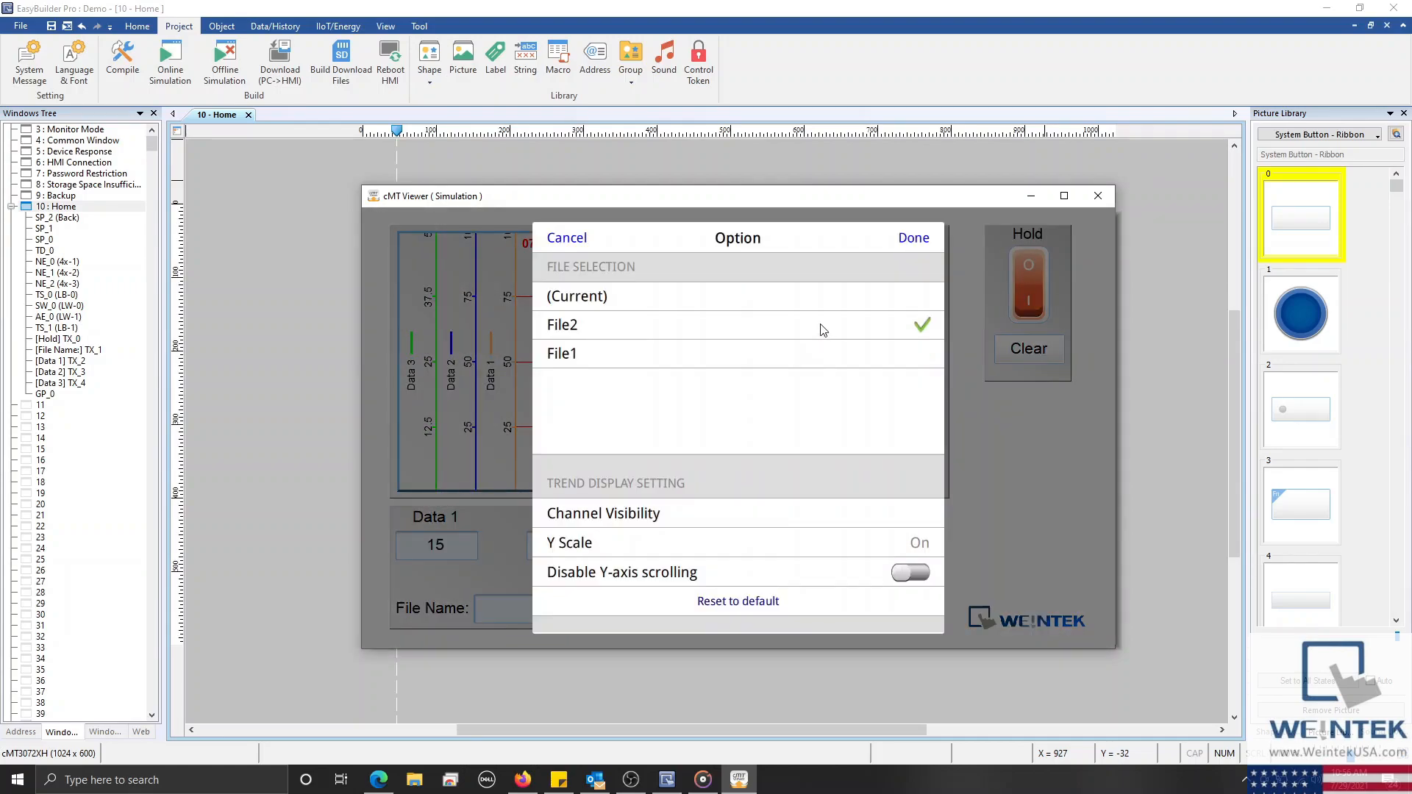
click(841, 525)
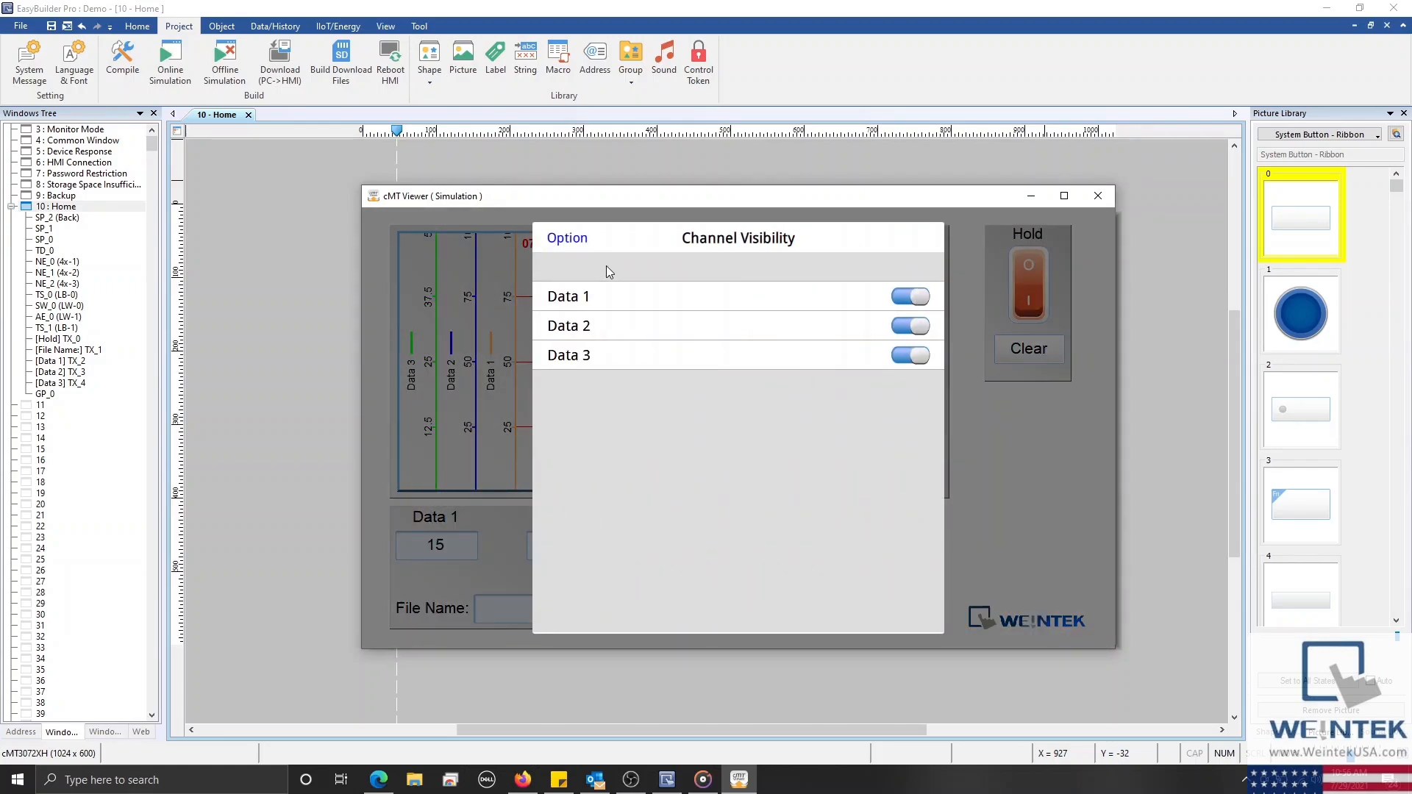
click(564, 240)
click(847, 544)
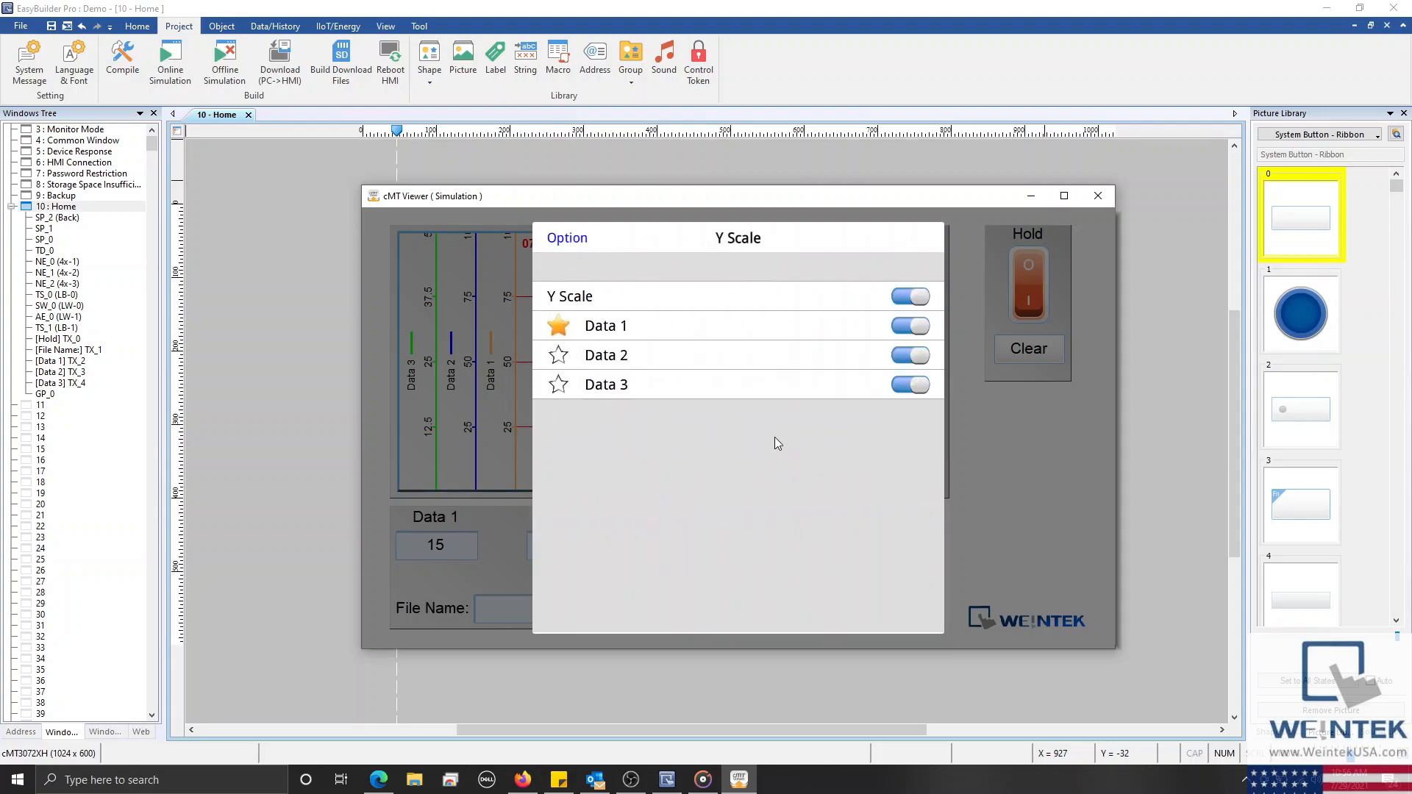
click(567, 244)
click(928, 577)
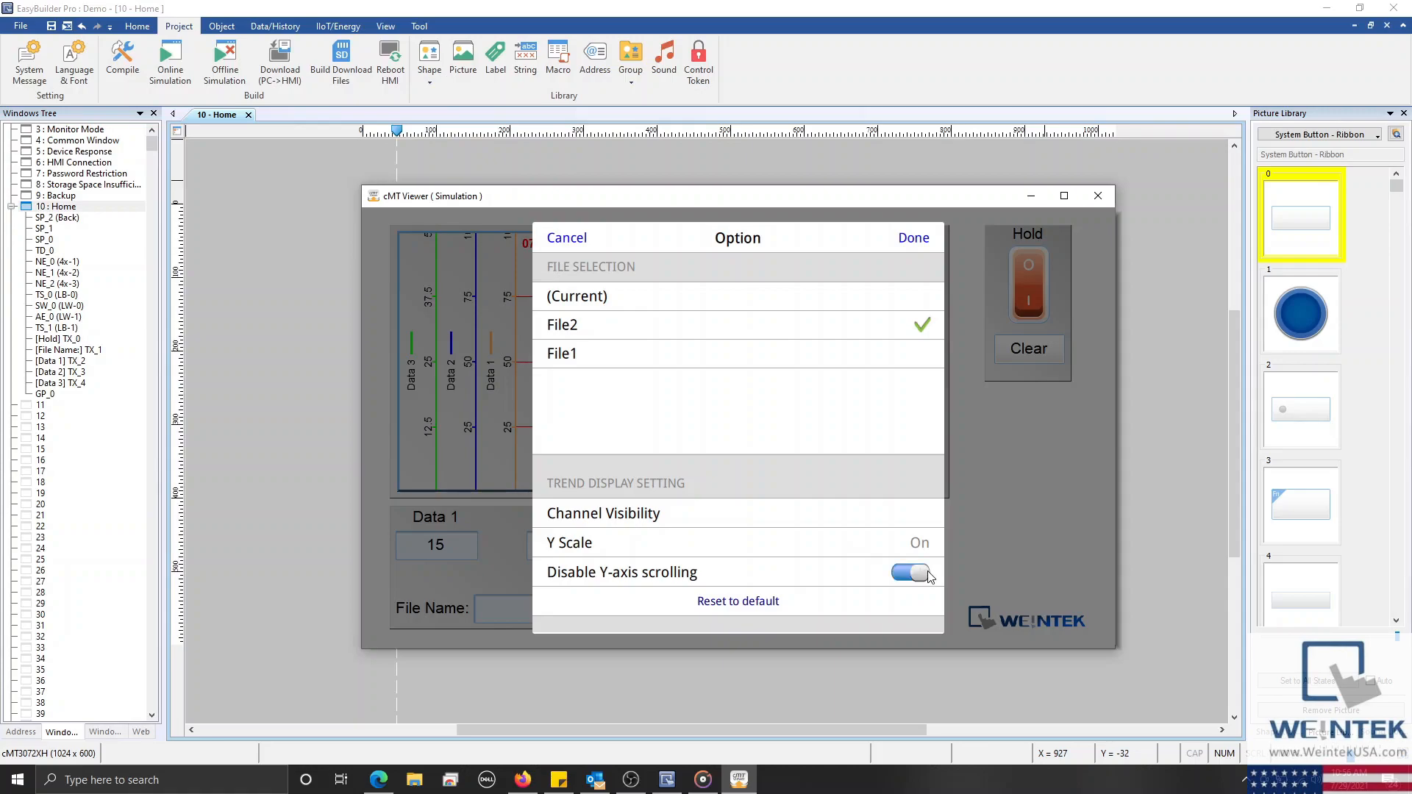
click(928, 573)
click(912, 239)
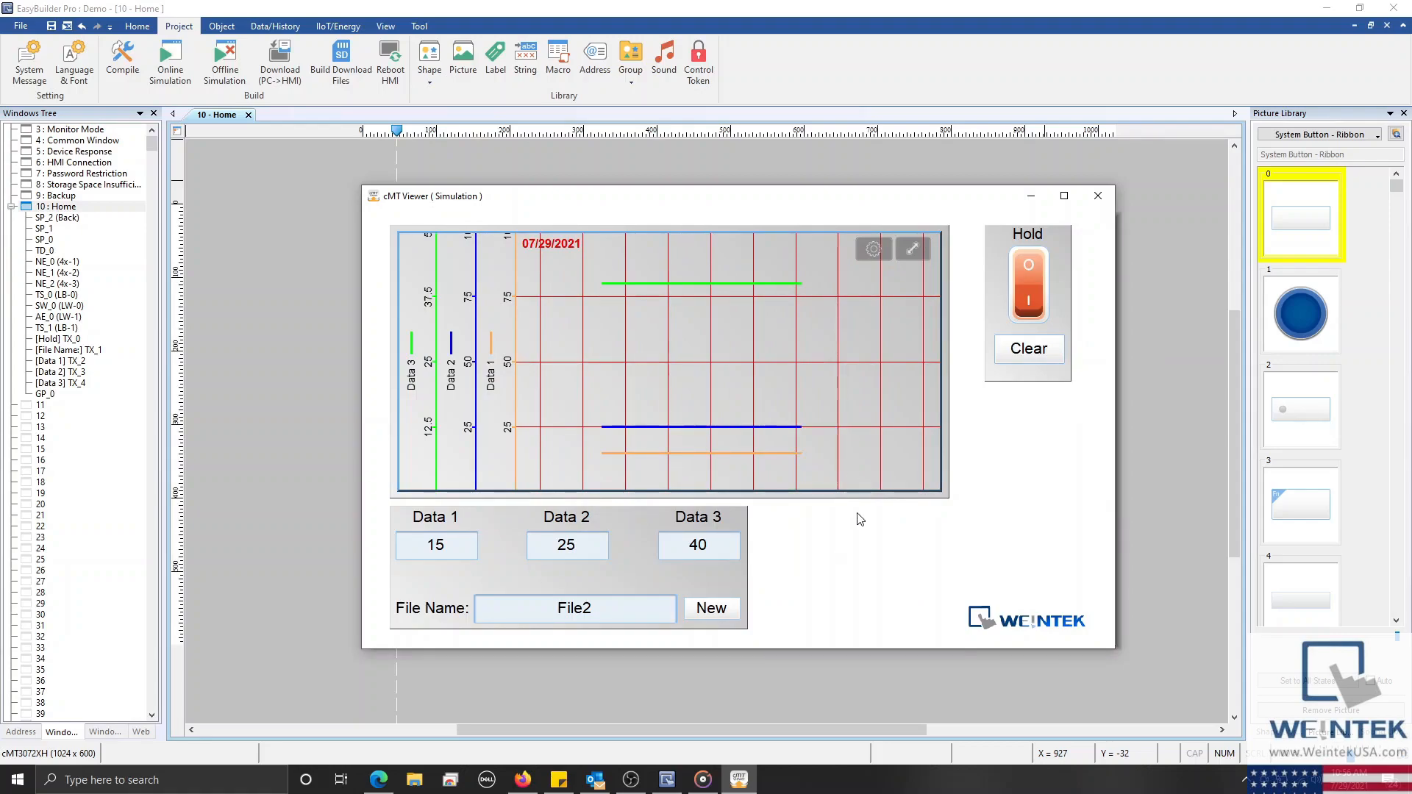
click(1102, 195)
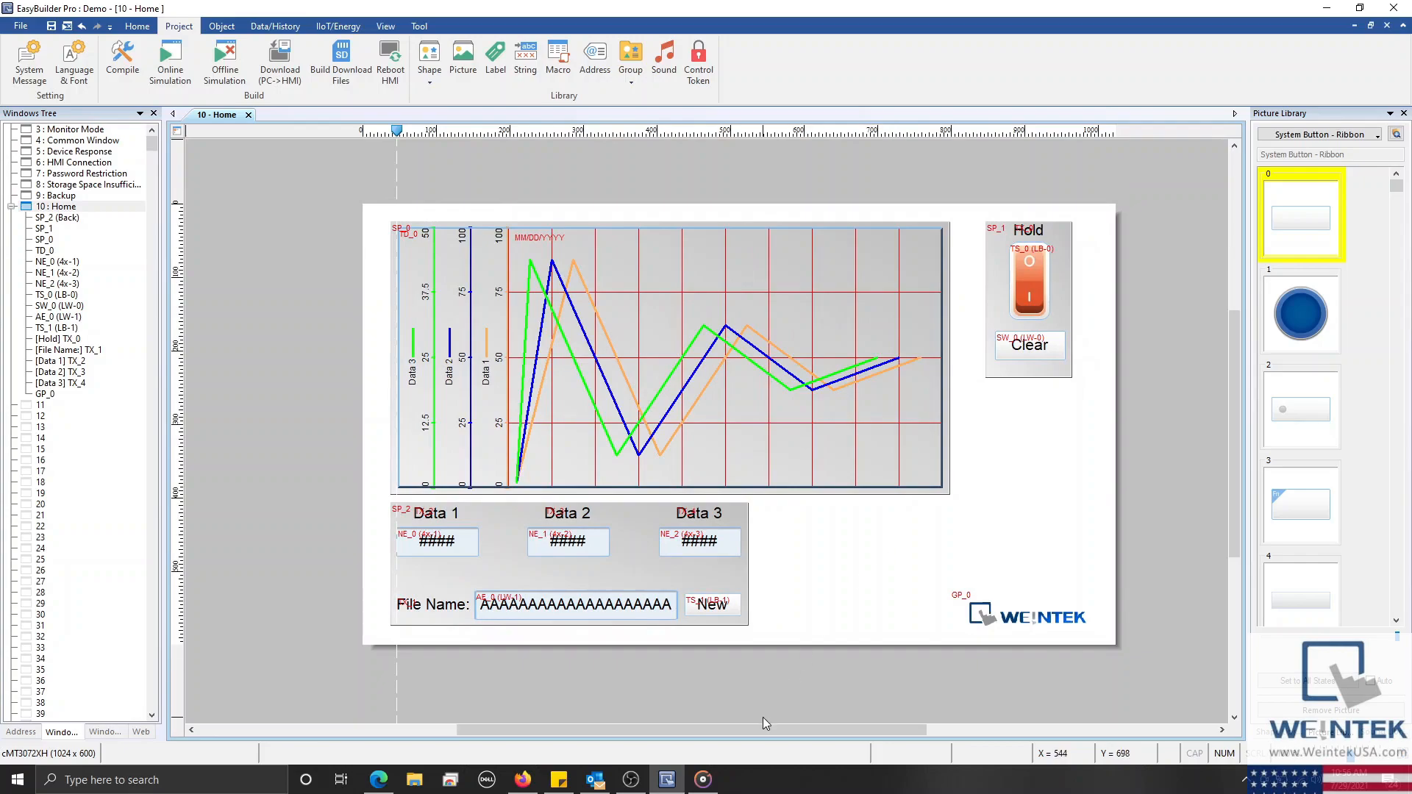
Start a new database server object using MySQL at IP 127.0.0.1, port 3306, with July as the database name
click(293, 28)
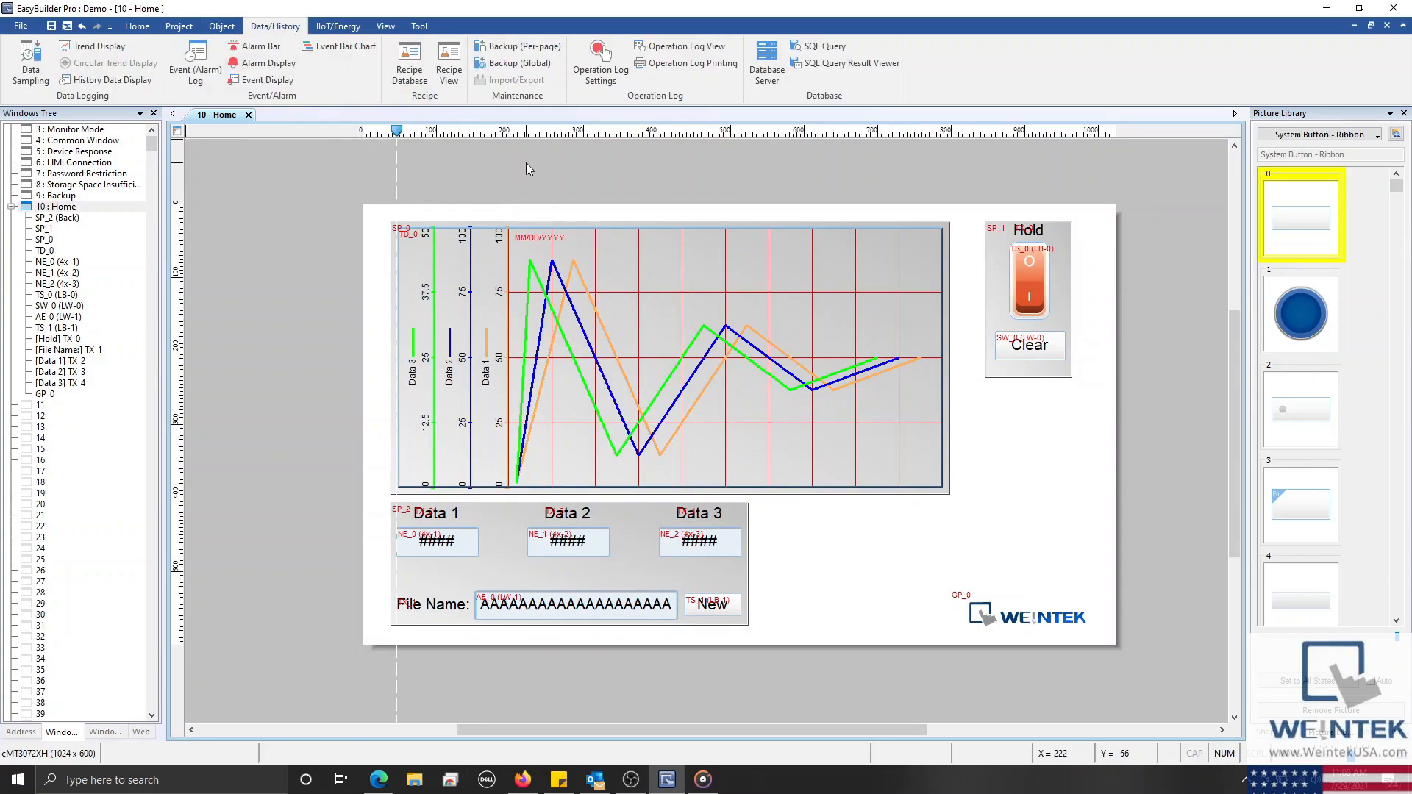
click(766, 63)
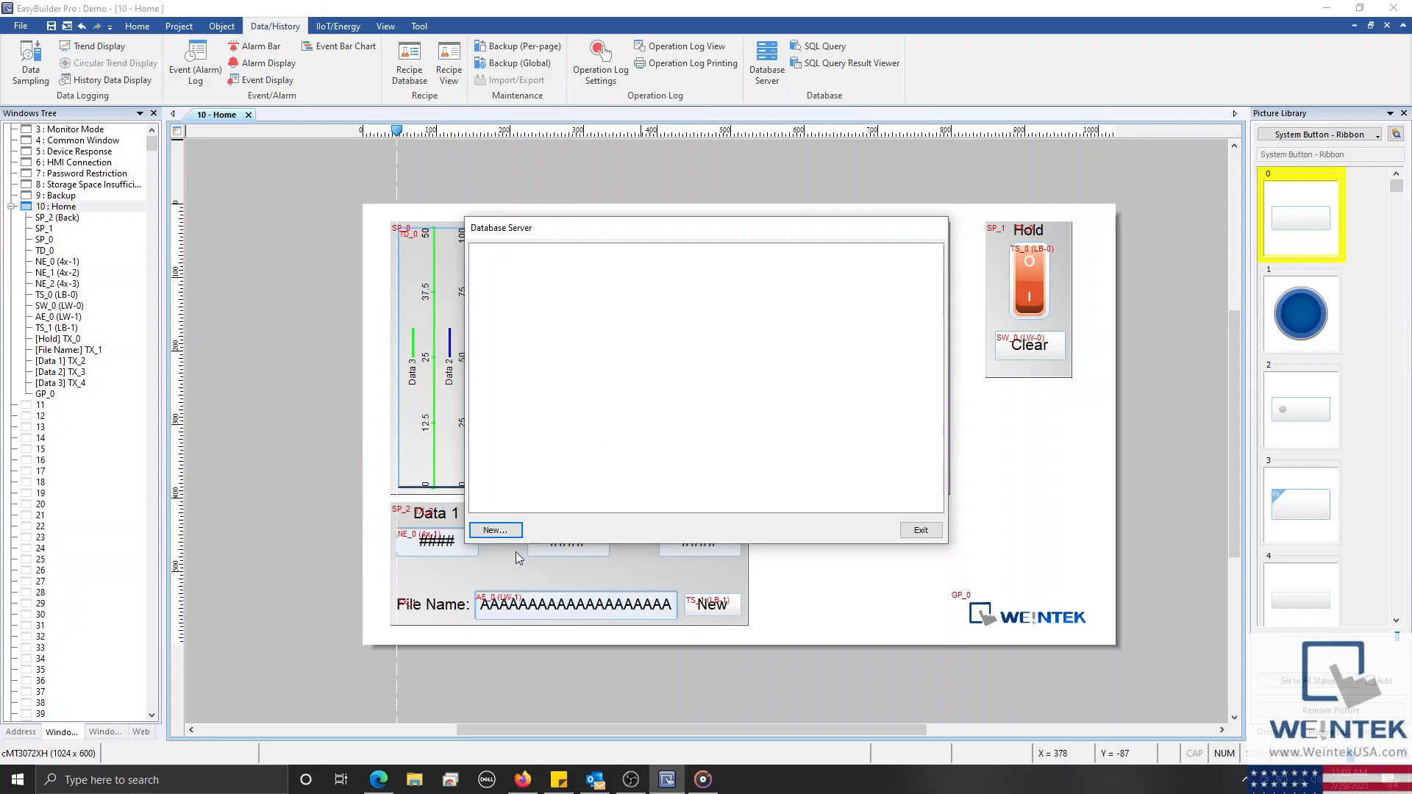
click(517, 530)
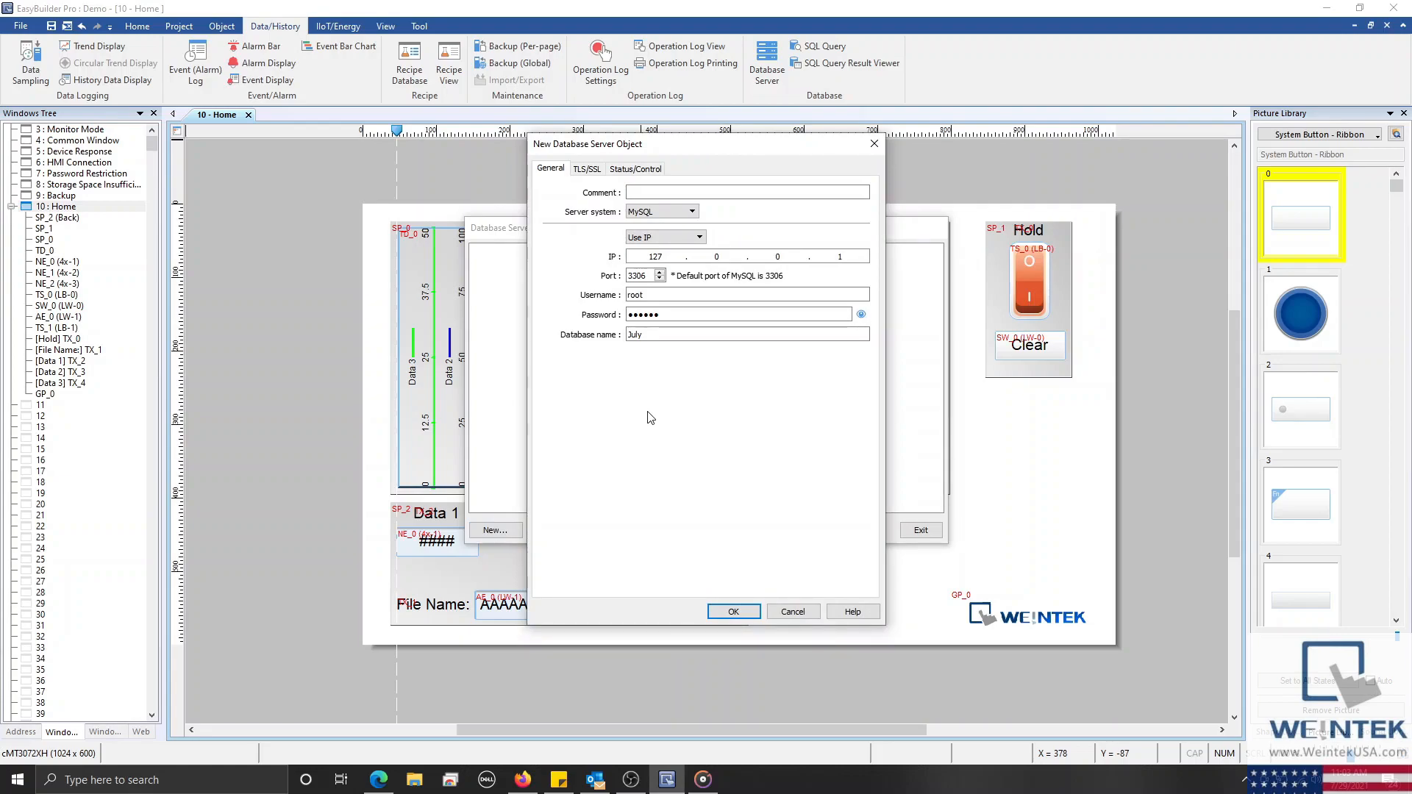
click(691, 212)
click(694, 215)
click(700, 237)
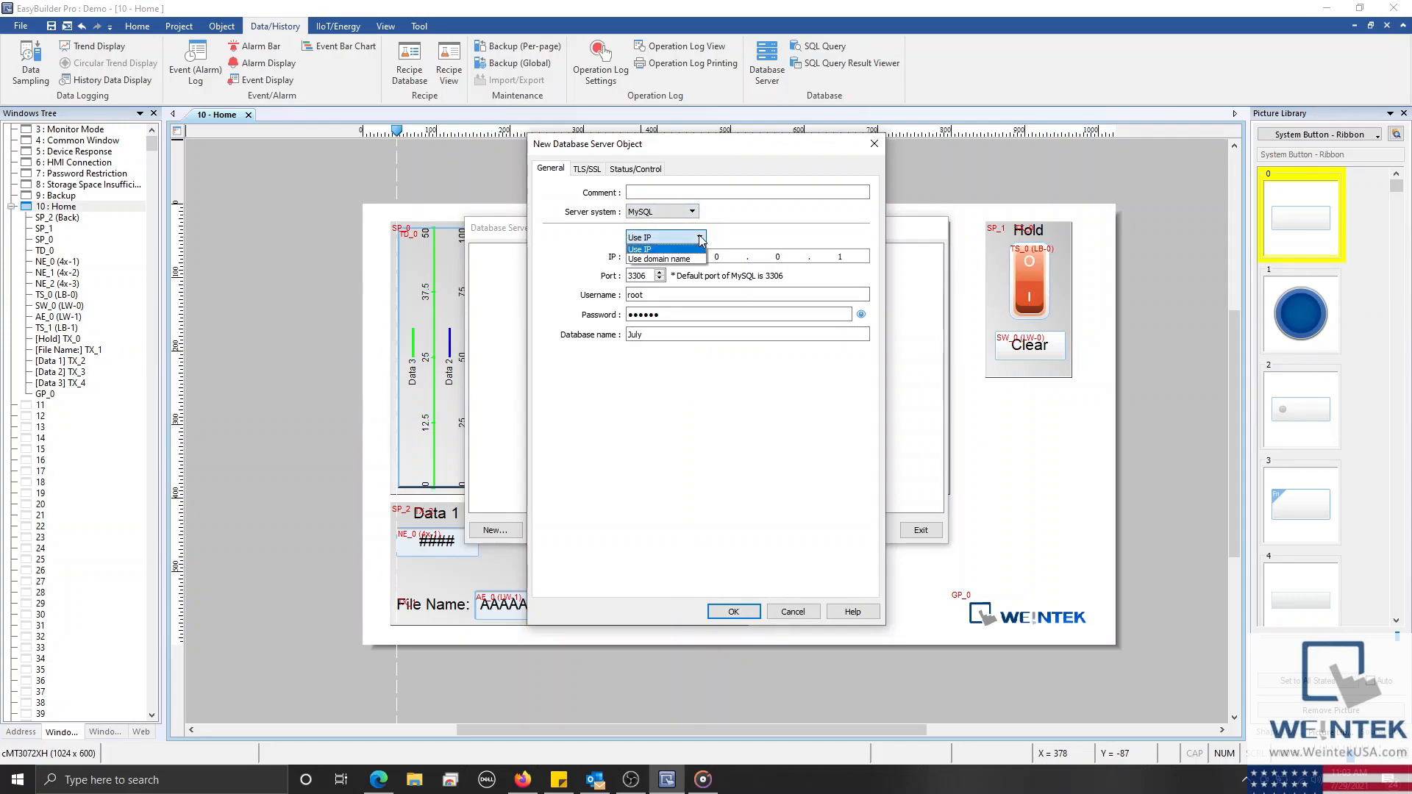
click(700, 239)
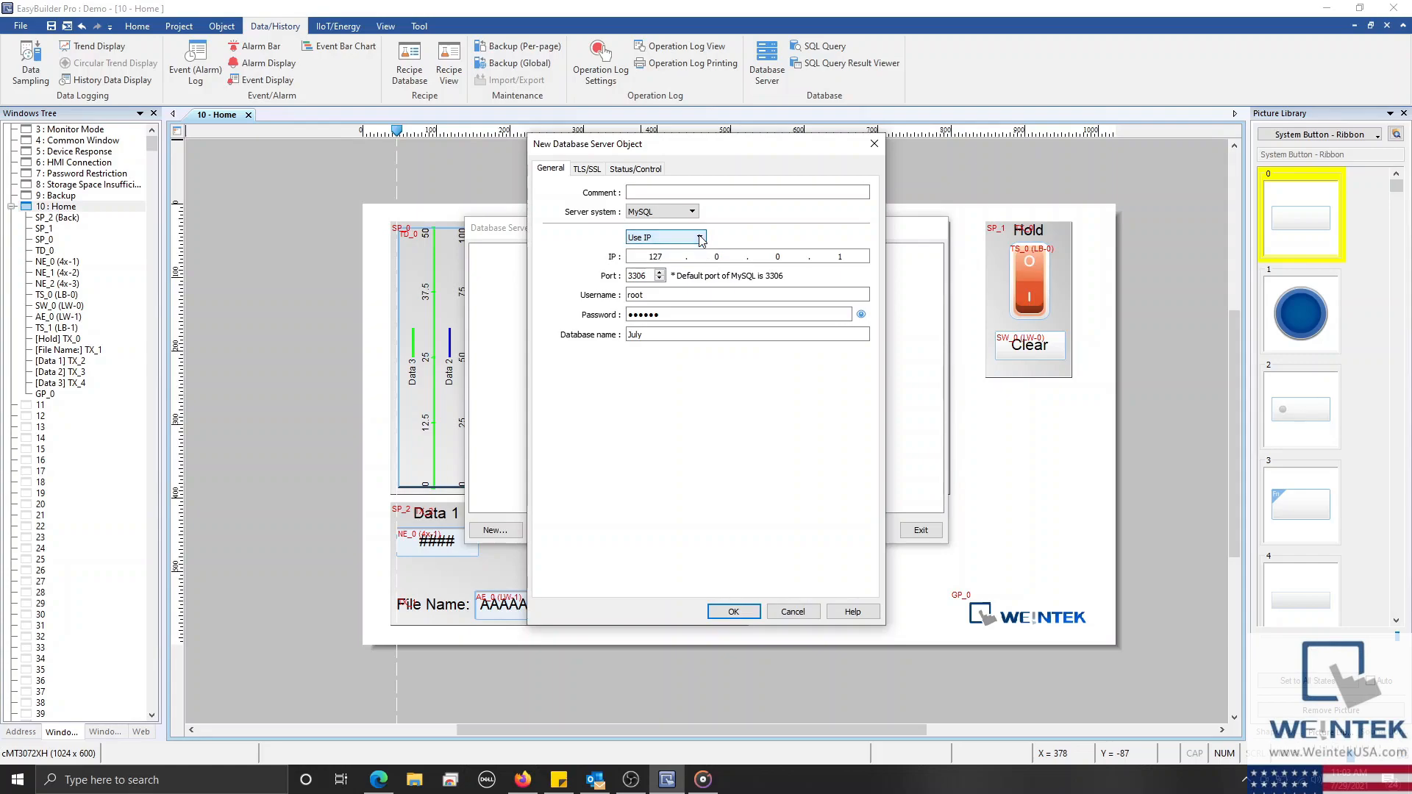
double_click(665, 258)
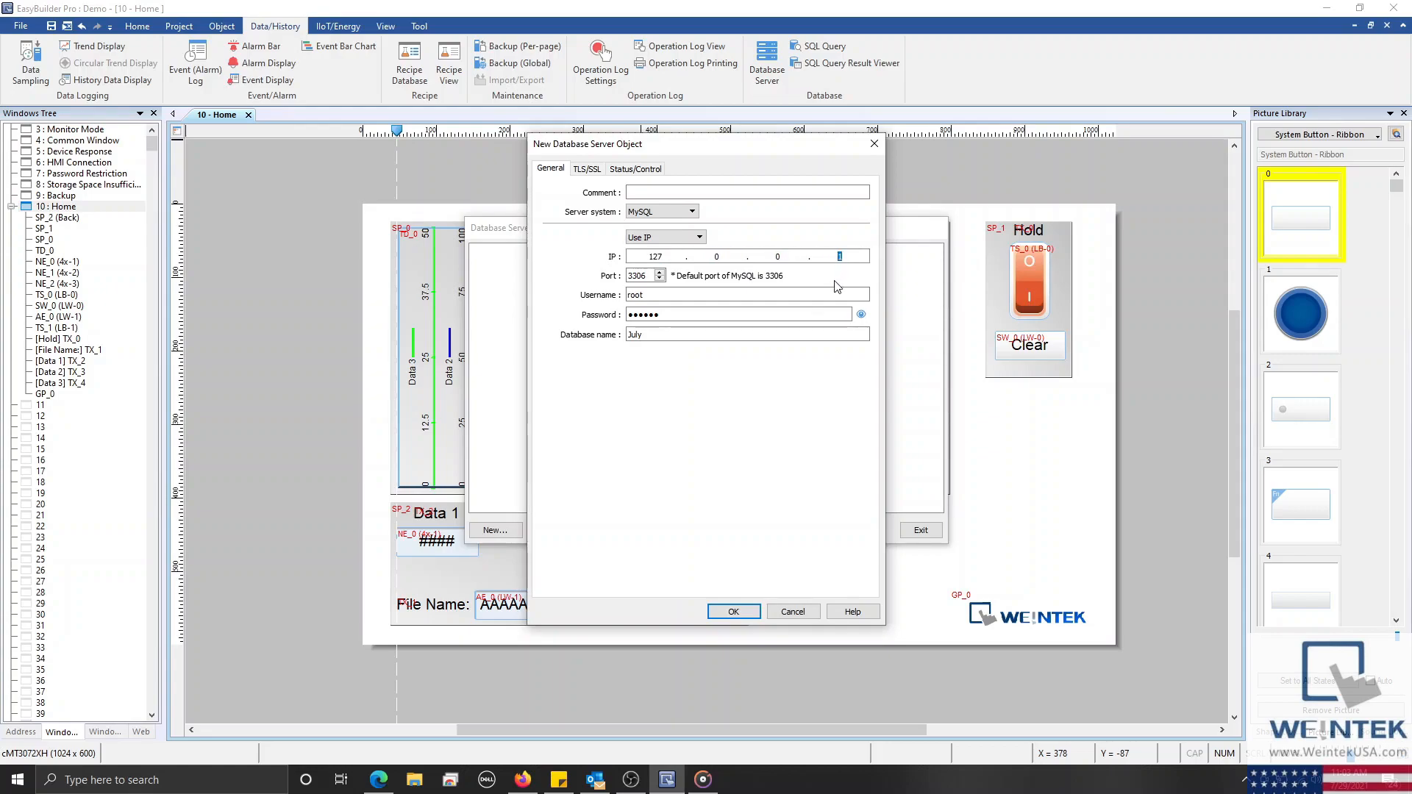
click(641, 295)
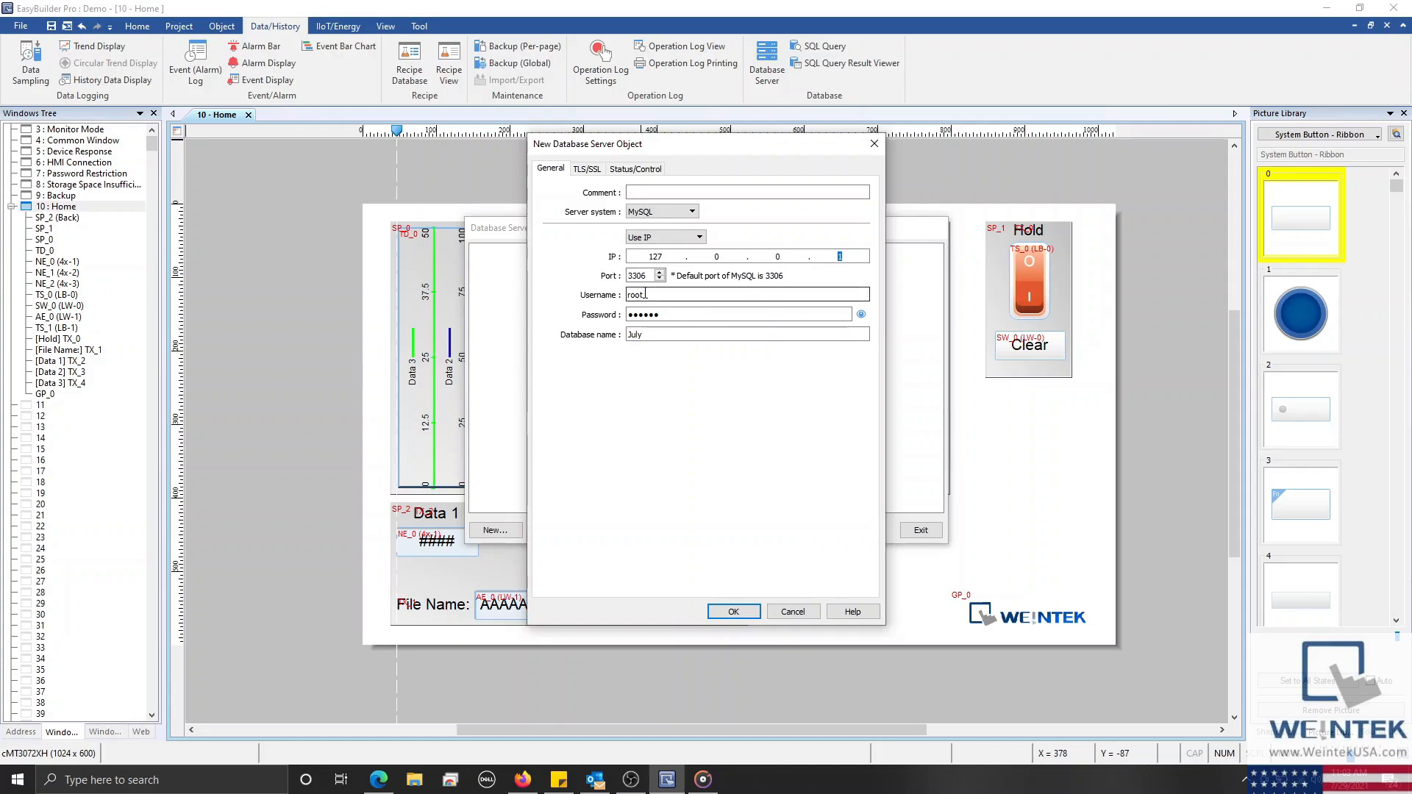
mouse_move(646, 294)
mouse_down()
mouse_move(625, 294)
mouse_move(627, 314)
mouse_up()
key(Tab)
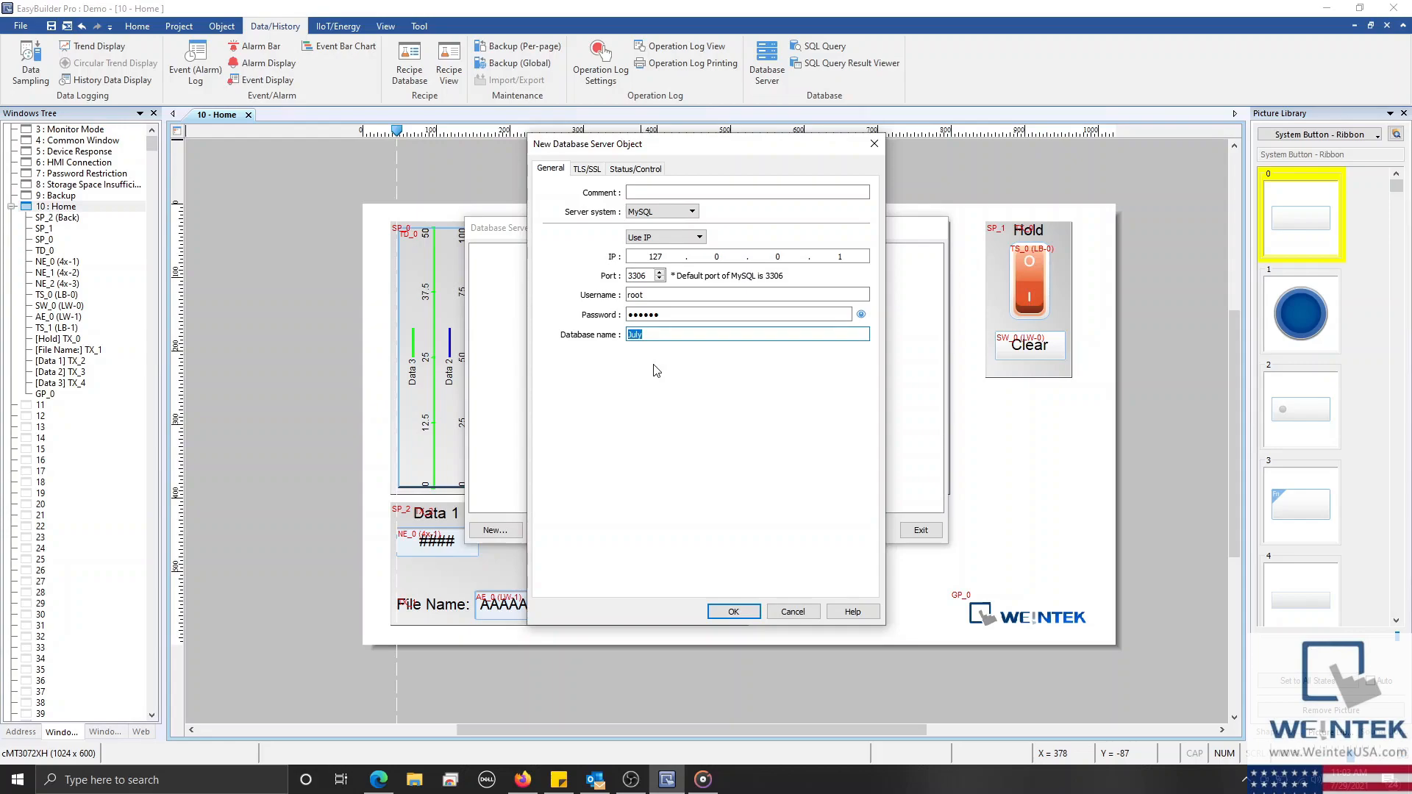
Use Local HMI LW-11 as the database server's status address and save the new server object
click(637, 169)
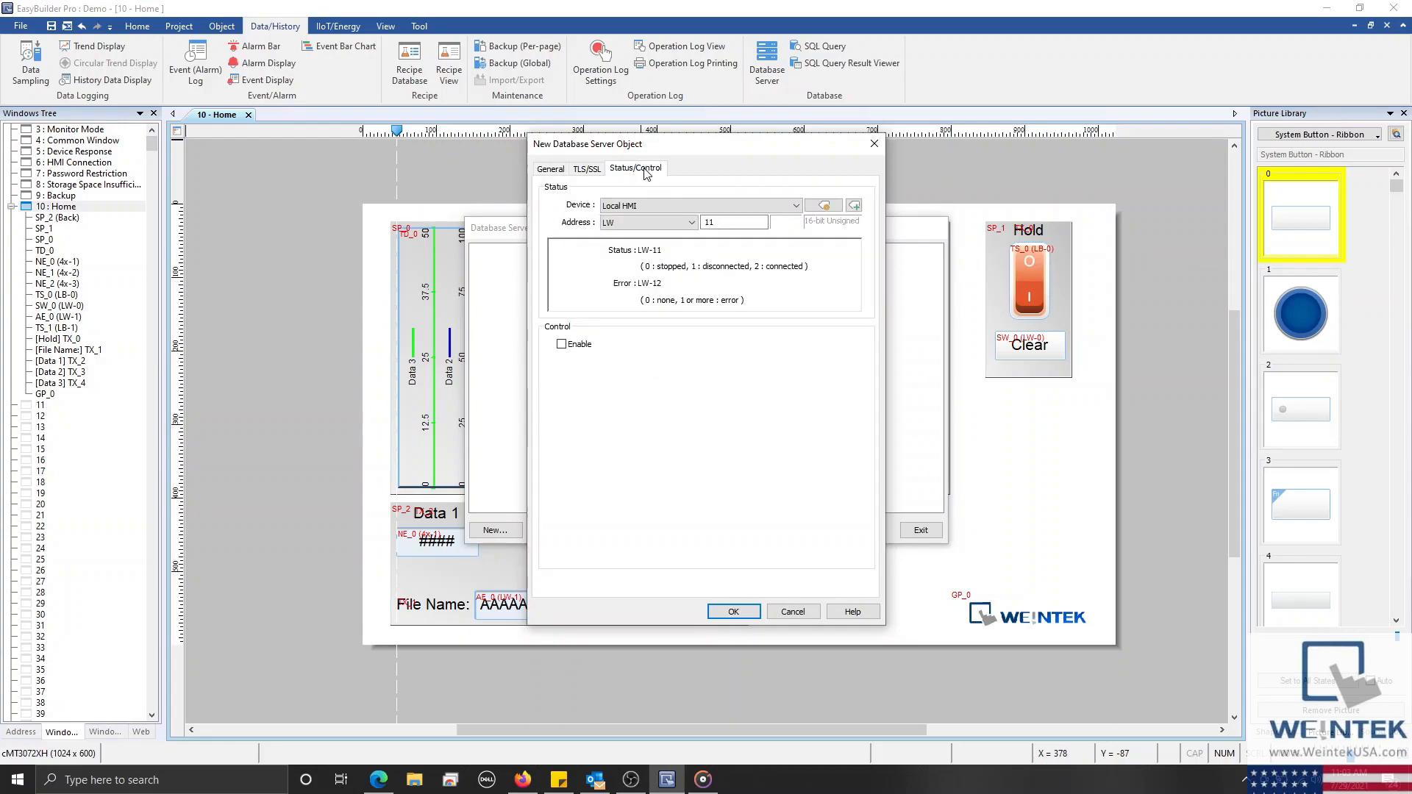
click(716, 223)
click(744, 612)
click(912, 529)
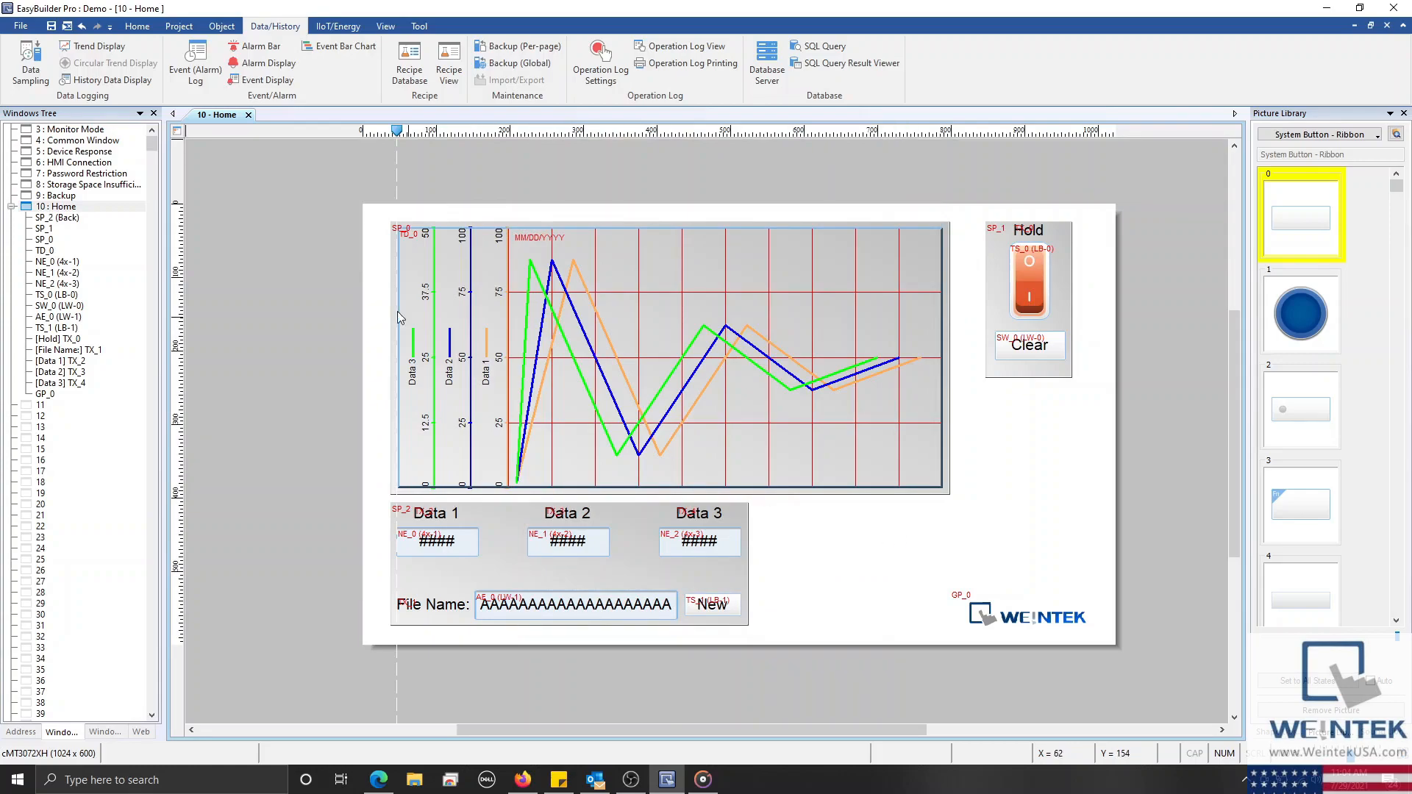
Set the My Data sampling object to keep all records in one file in HMI memory (10000 limited) and enable synchronisation to the database
click(31, 66)
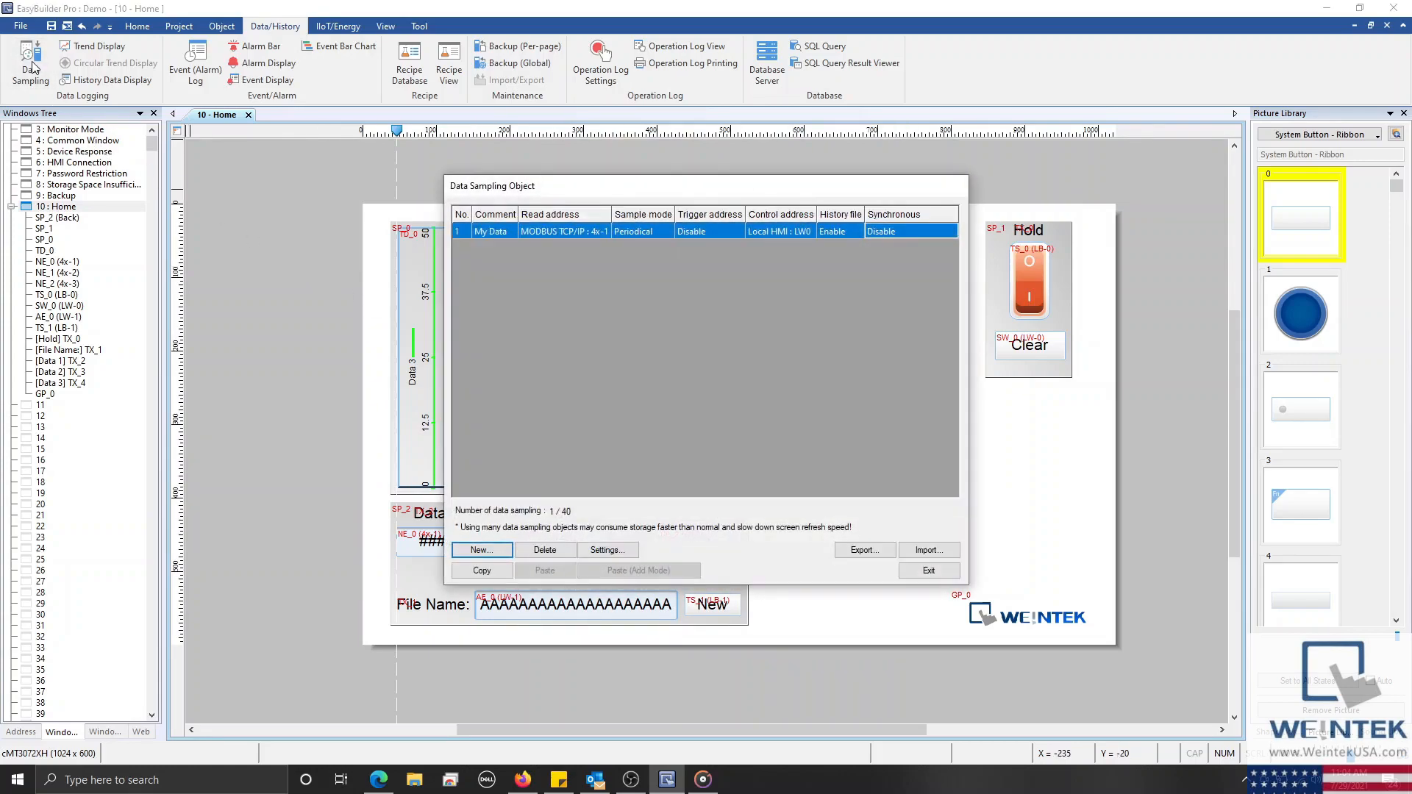
double_click(546, 231)
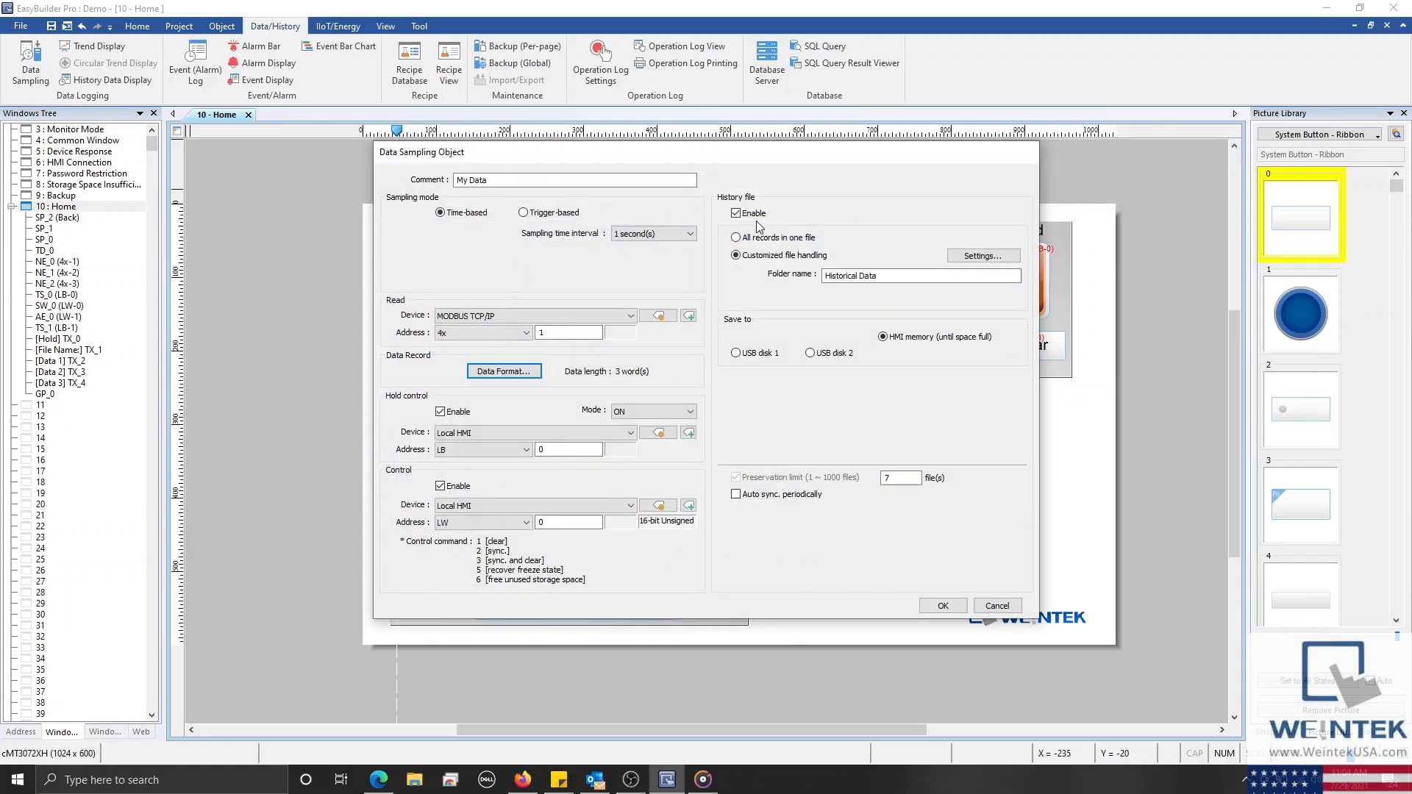
click(763, 240)
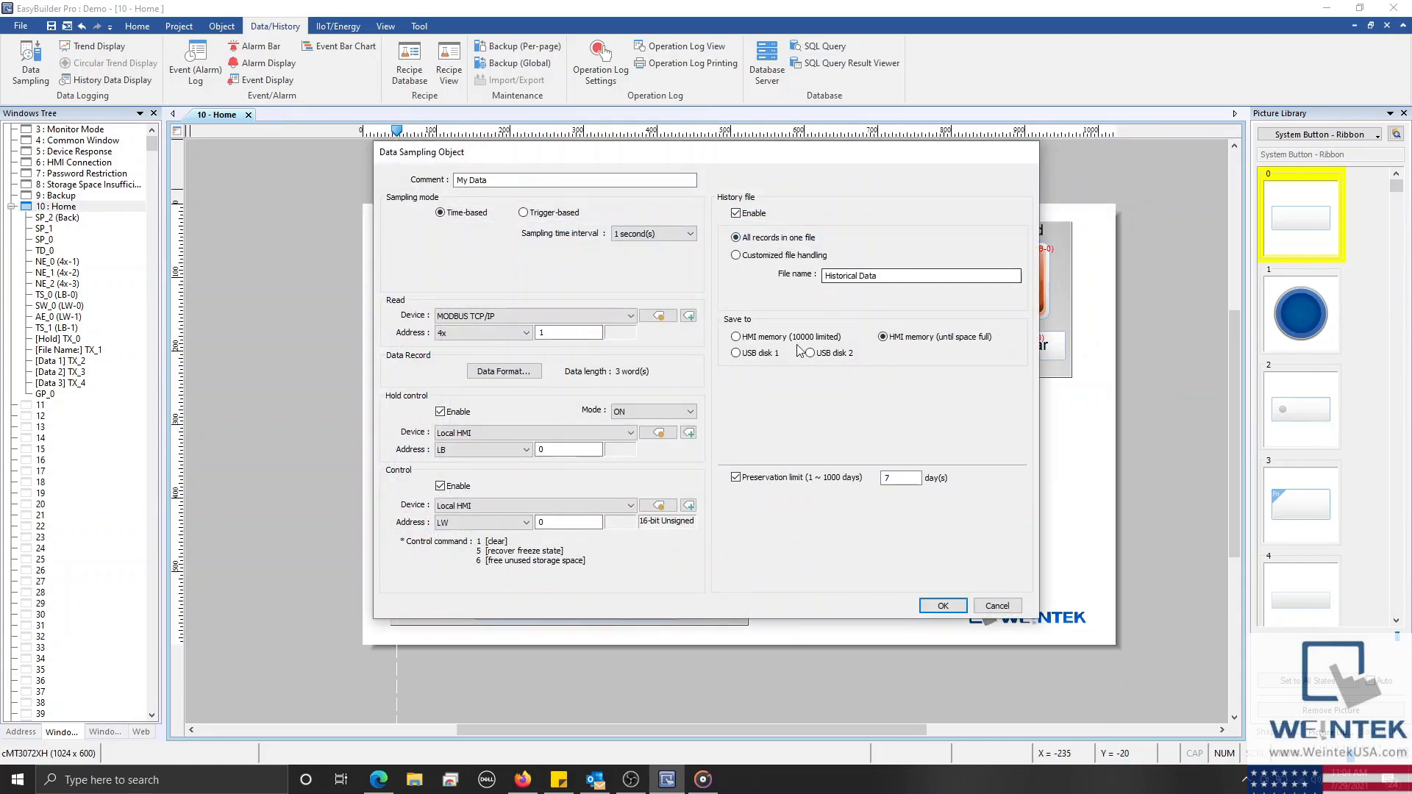
click(772, 339)
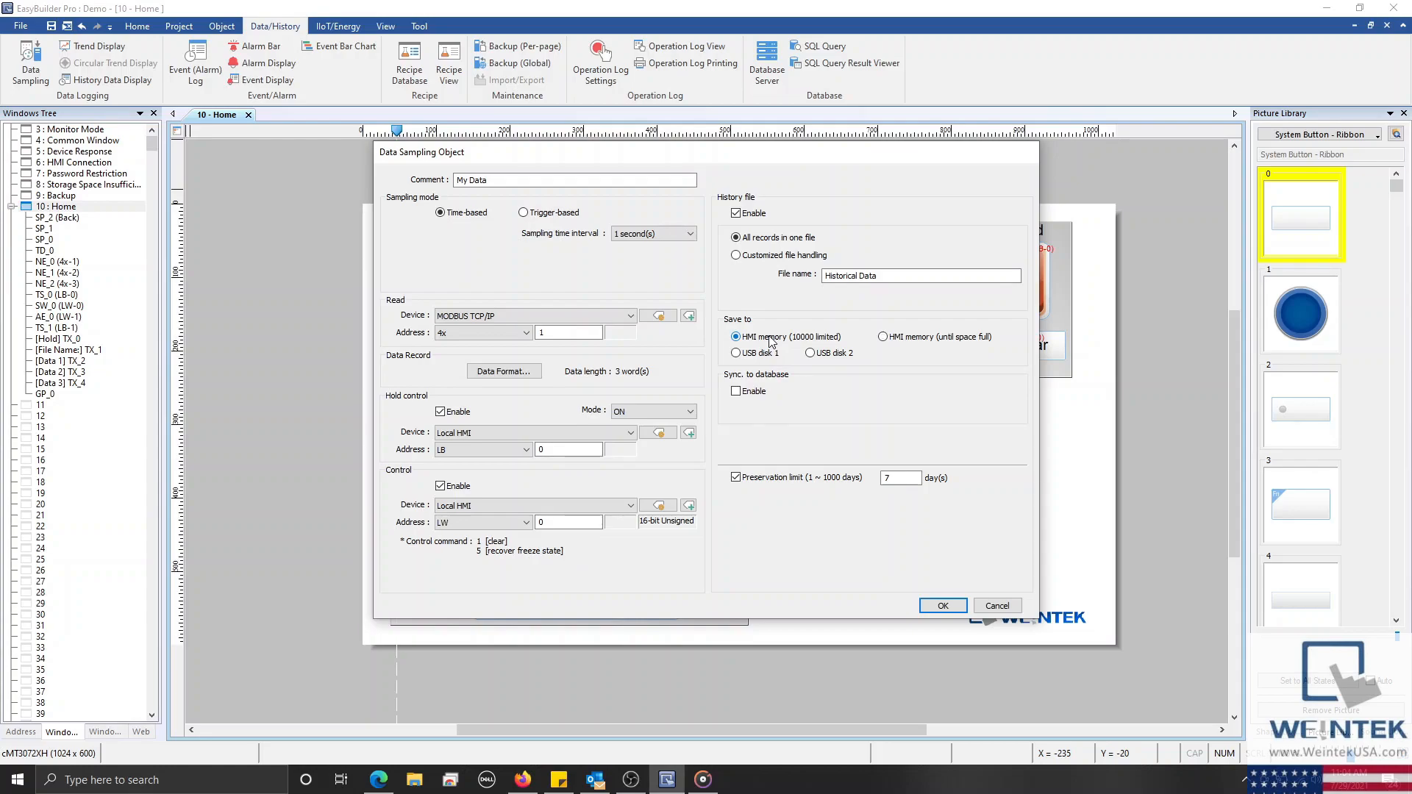
click(754, 395)
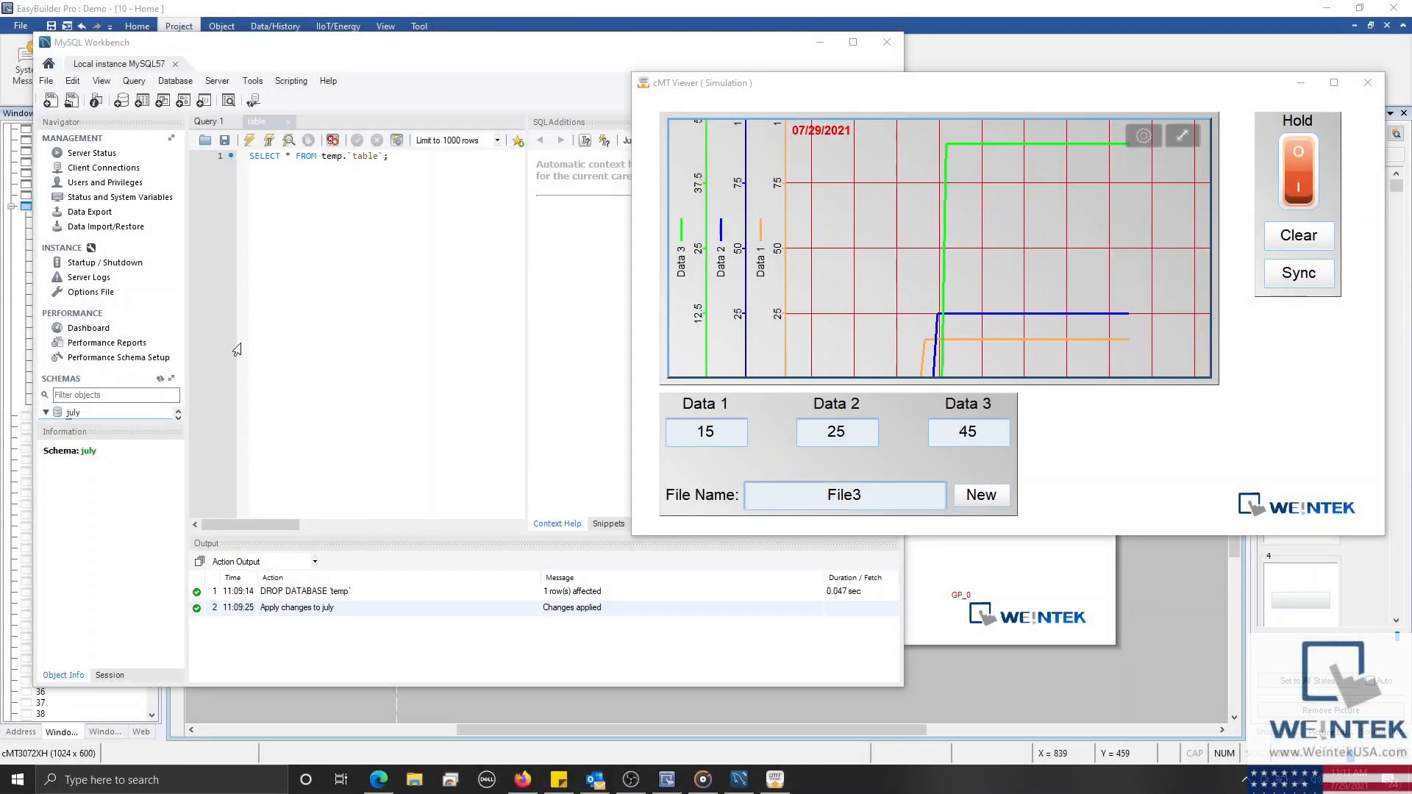
In MySQL Workbench, enlarge the schema list to show the july schema's contents and refresh the schemas
click(125, 368)
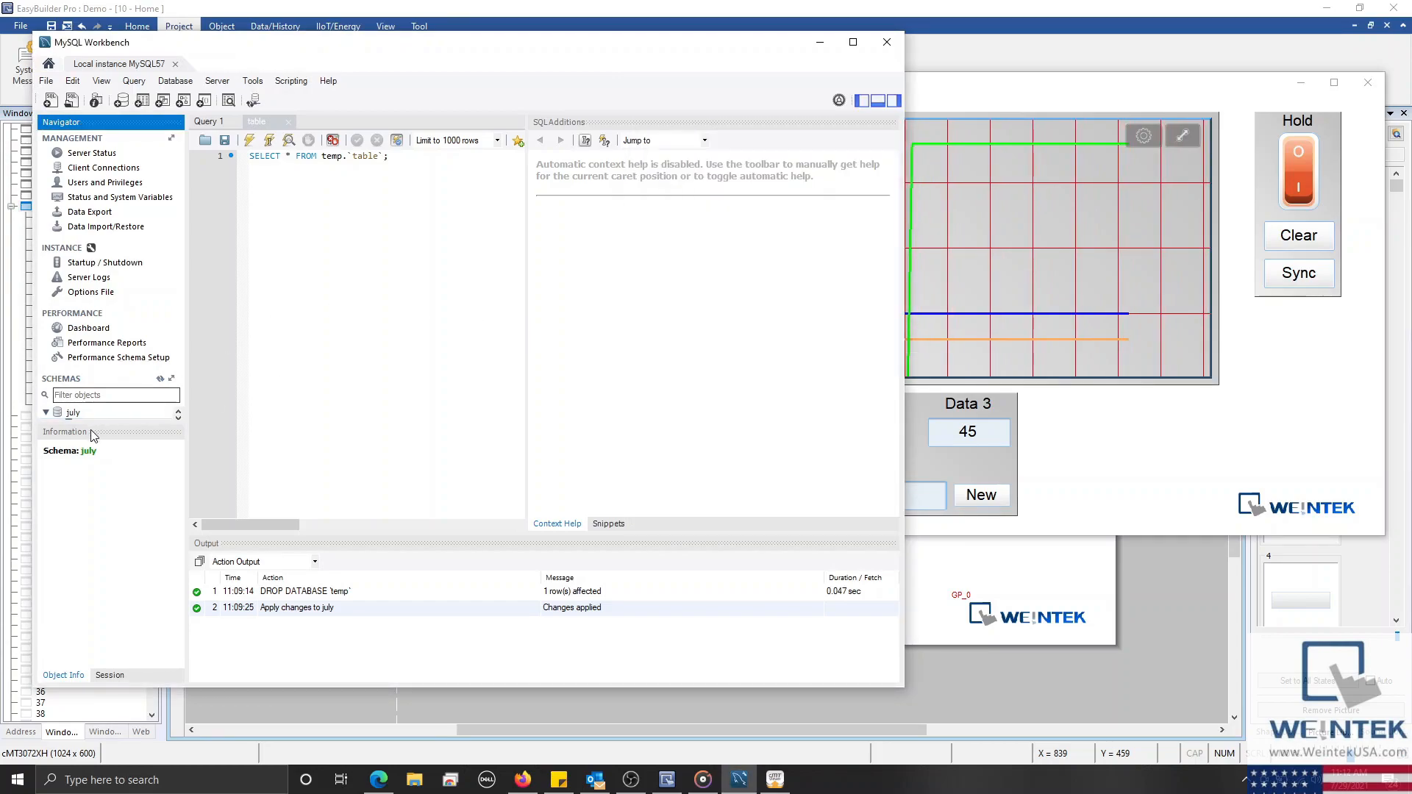
drag(102, 424, 119, 552)
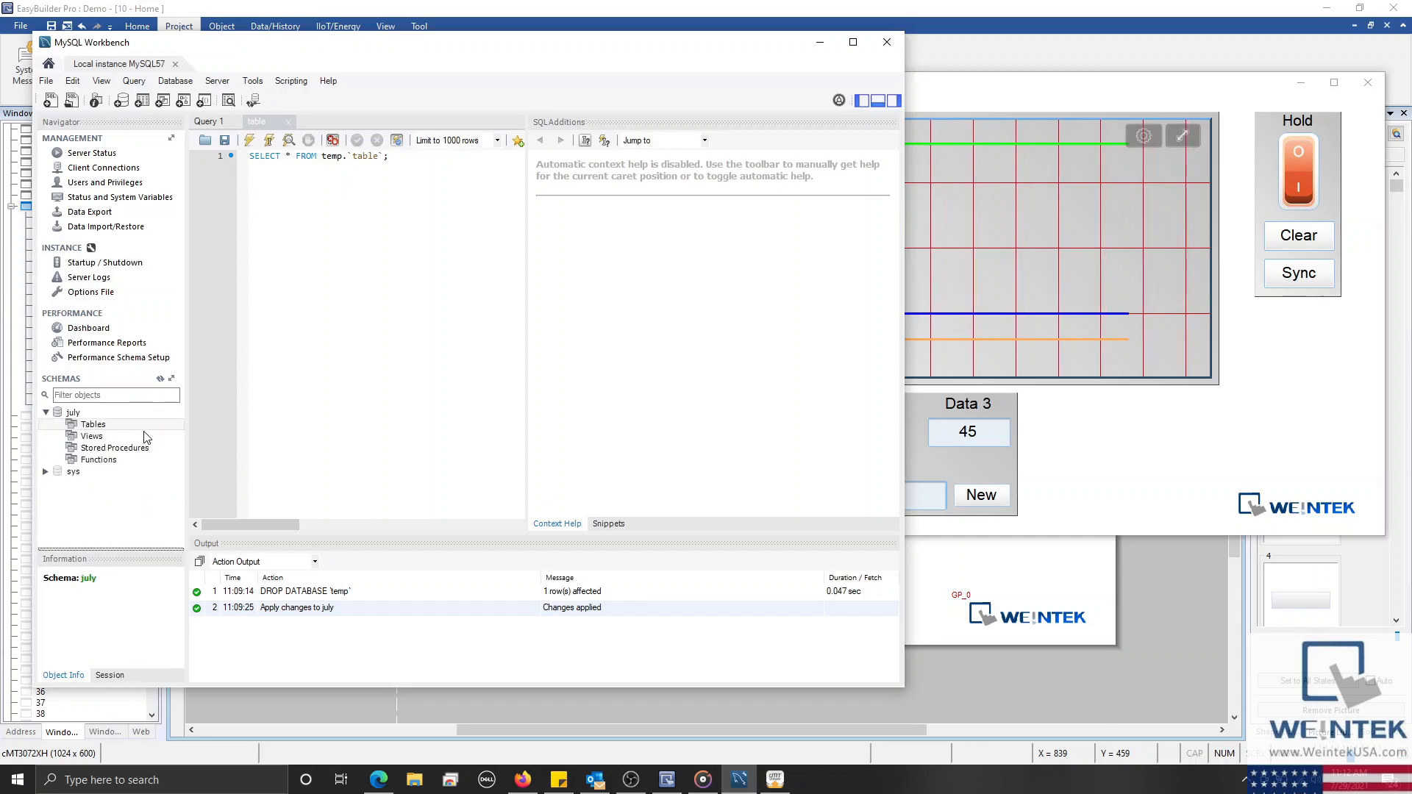
click(159, 380)
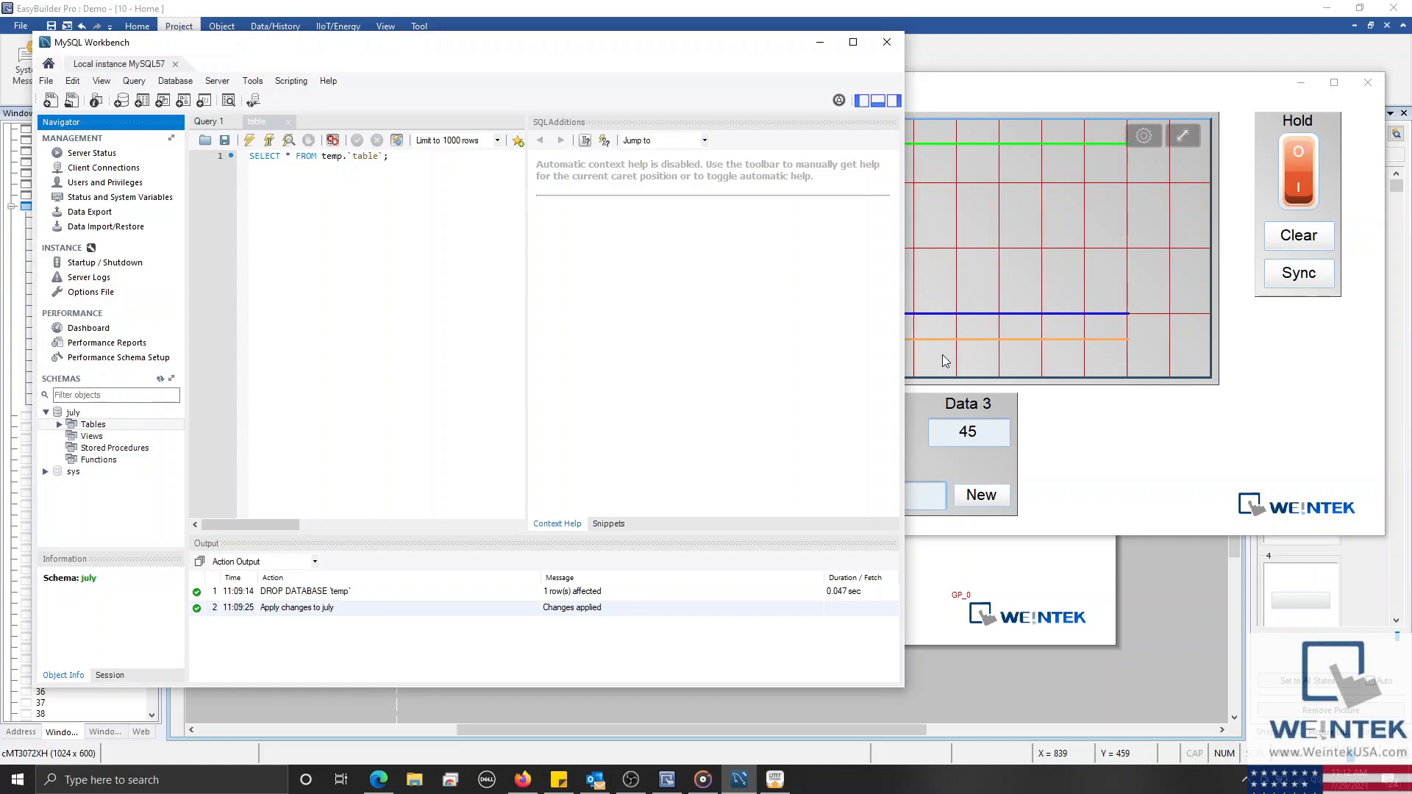
click(1113, 446)
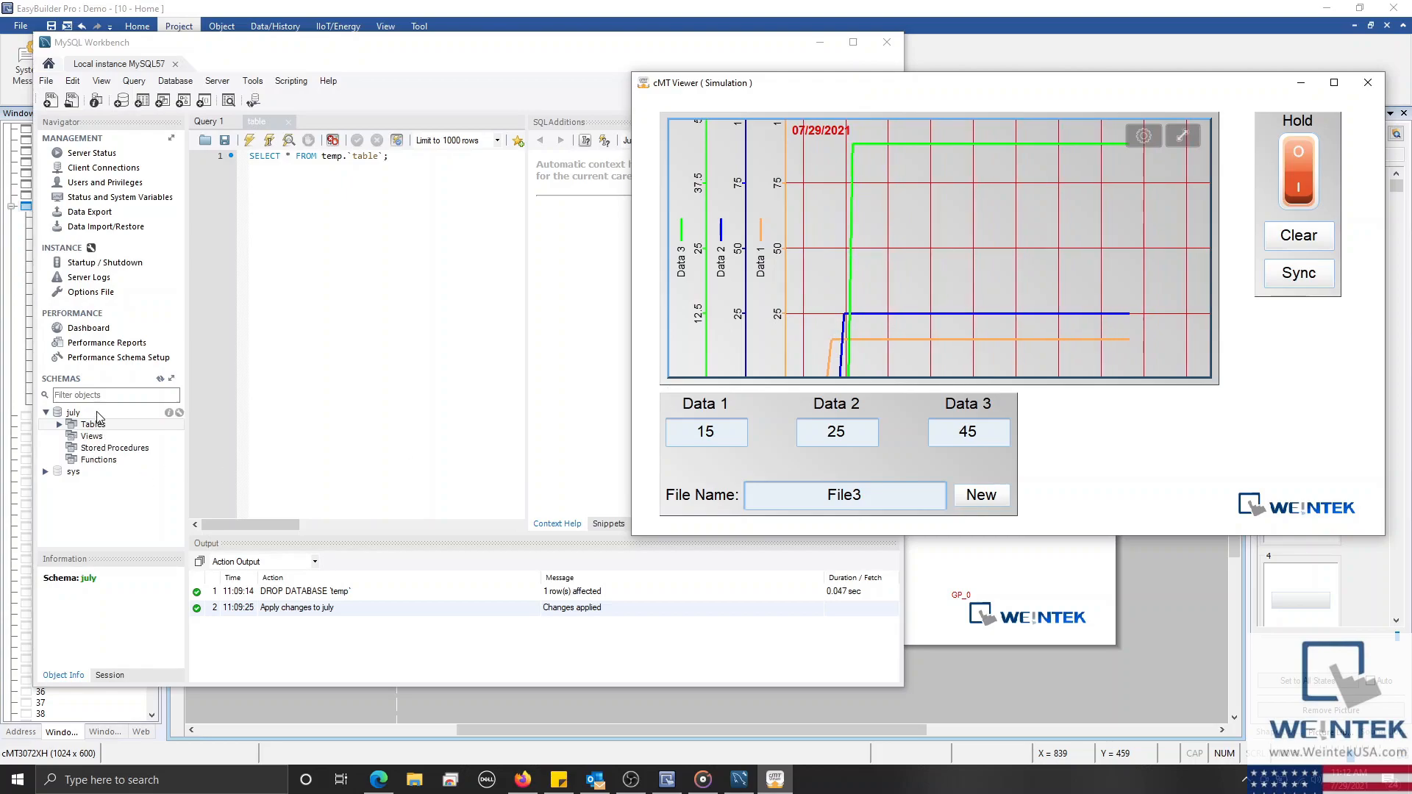
List the tables of the july schema and widen the navigator to make their names readable
click(66, 414)
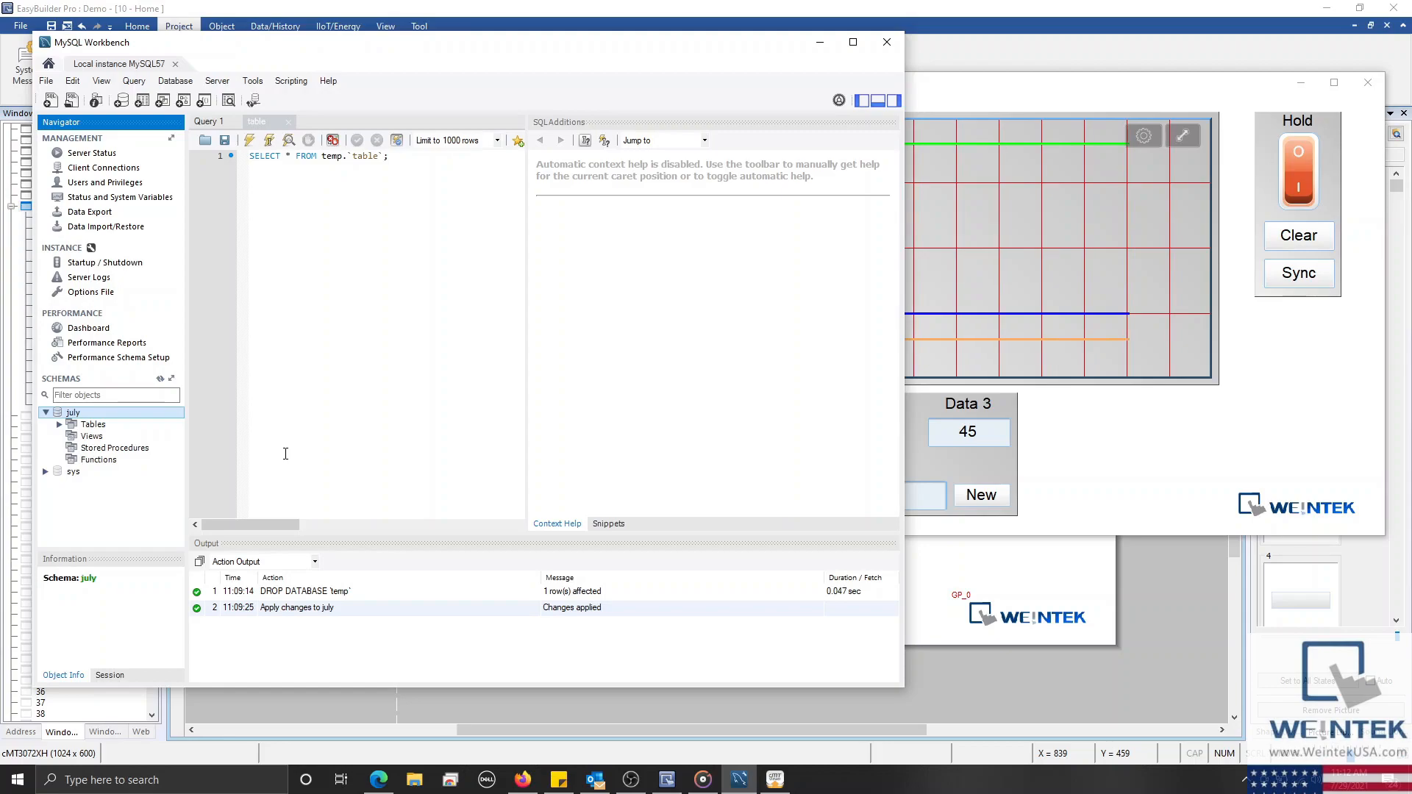
click(1015, 419)
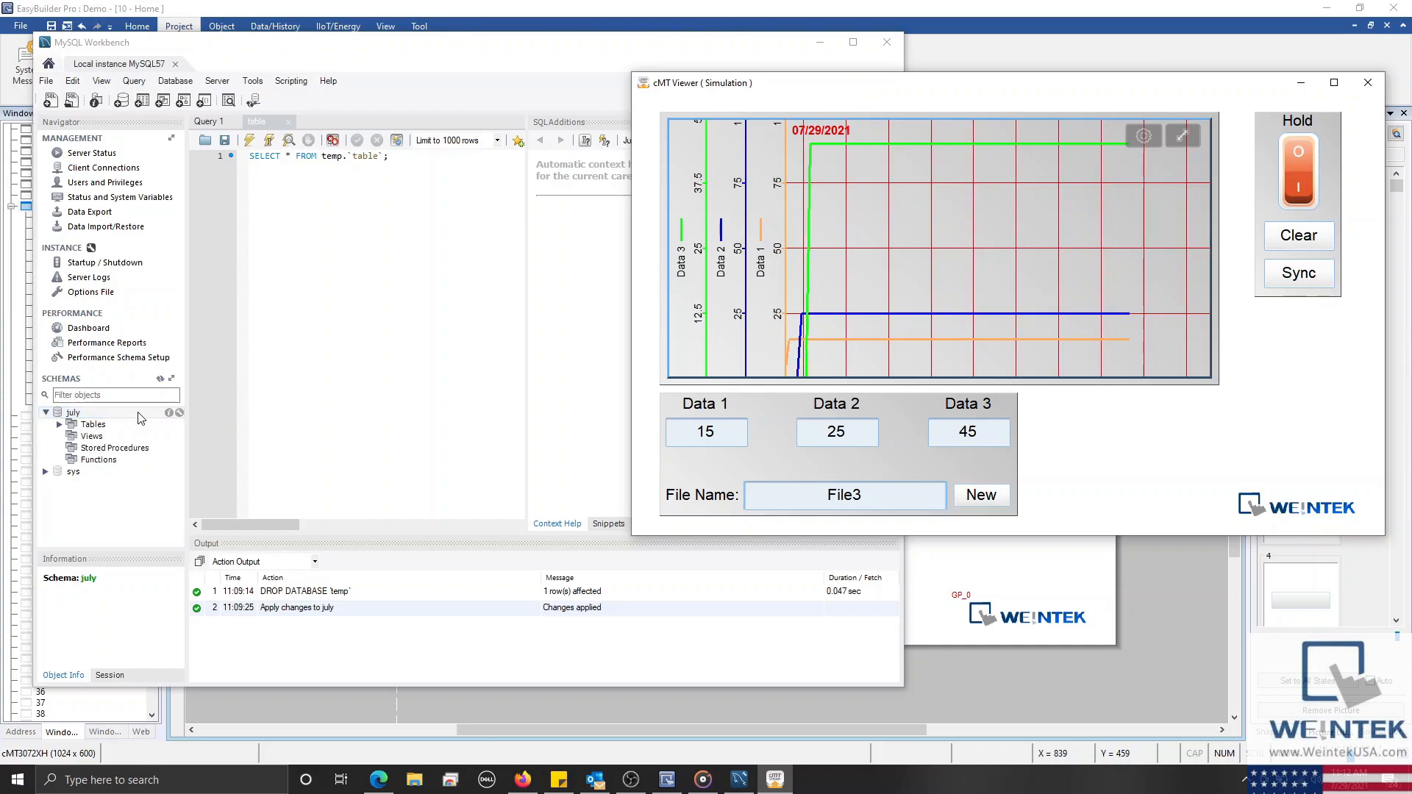
click(59, 425)
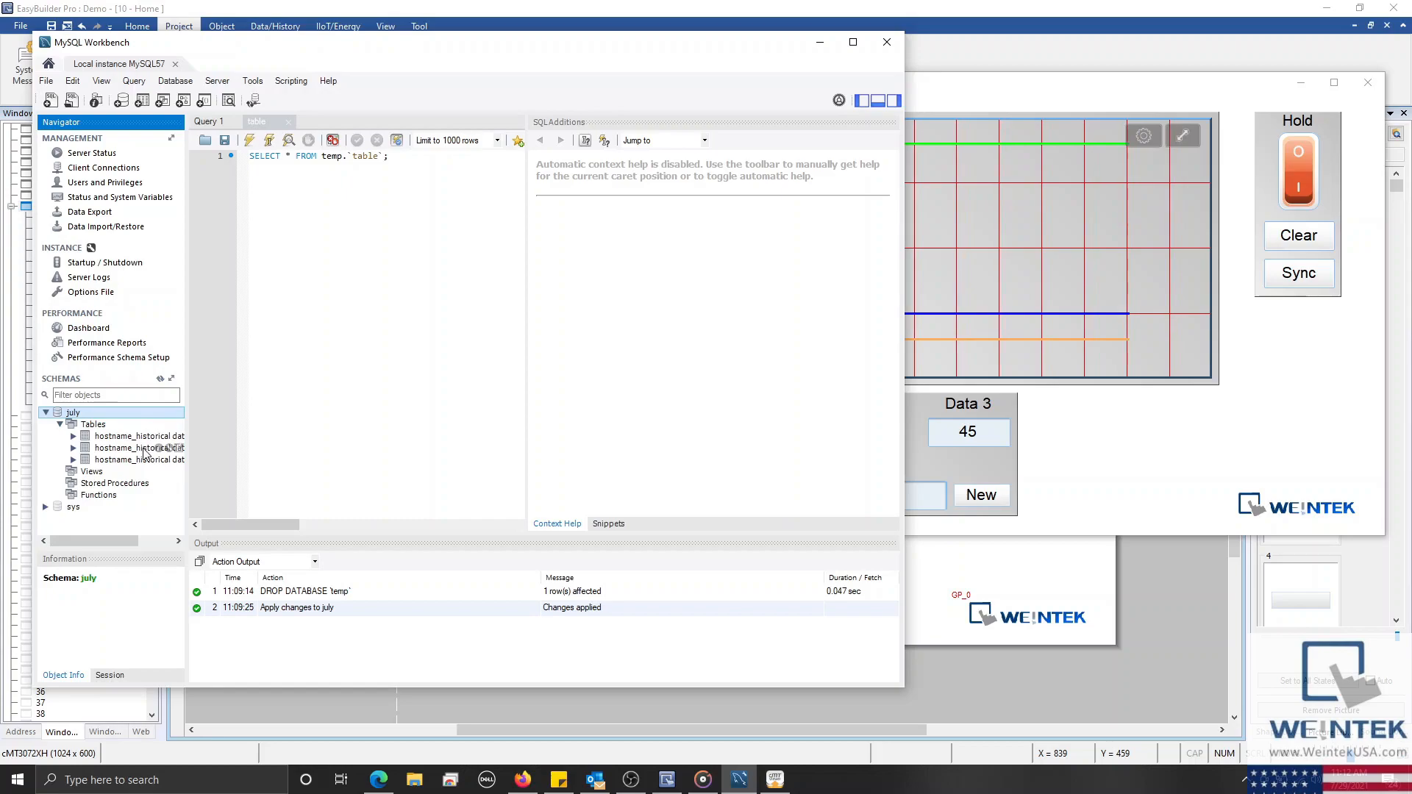
drag(187, 472, 234, 472)
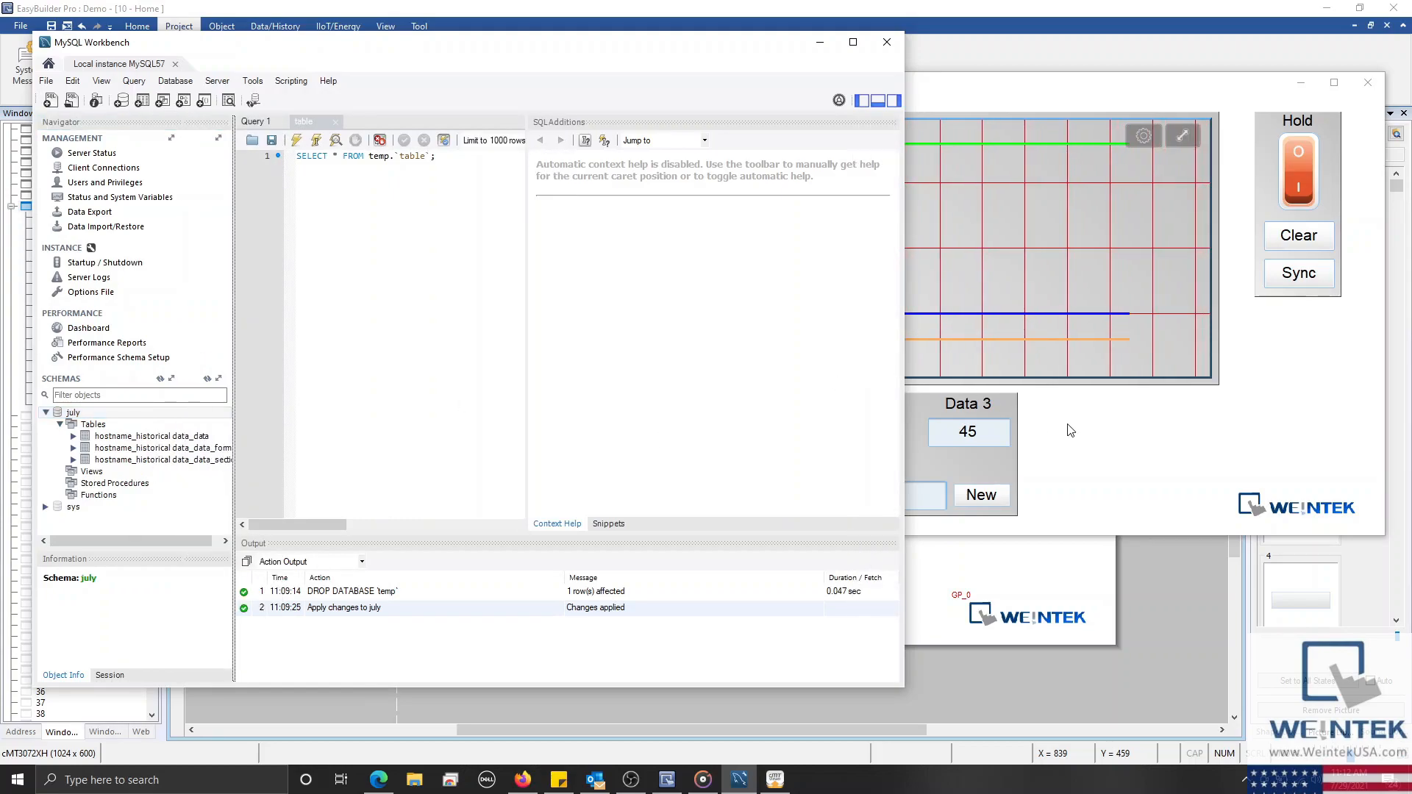
Trigger a sync in the cMT Viewer simulation and view the rows of the hostname_historical data_data table in MySQL Workbench
click(1065, 425)
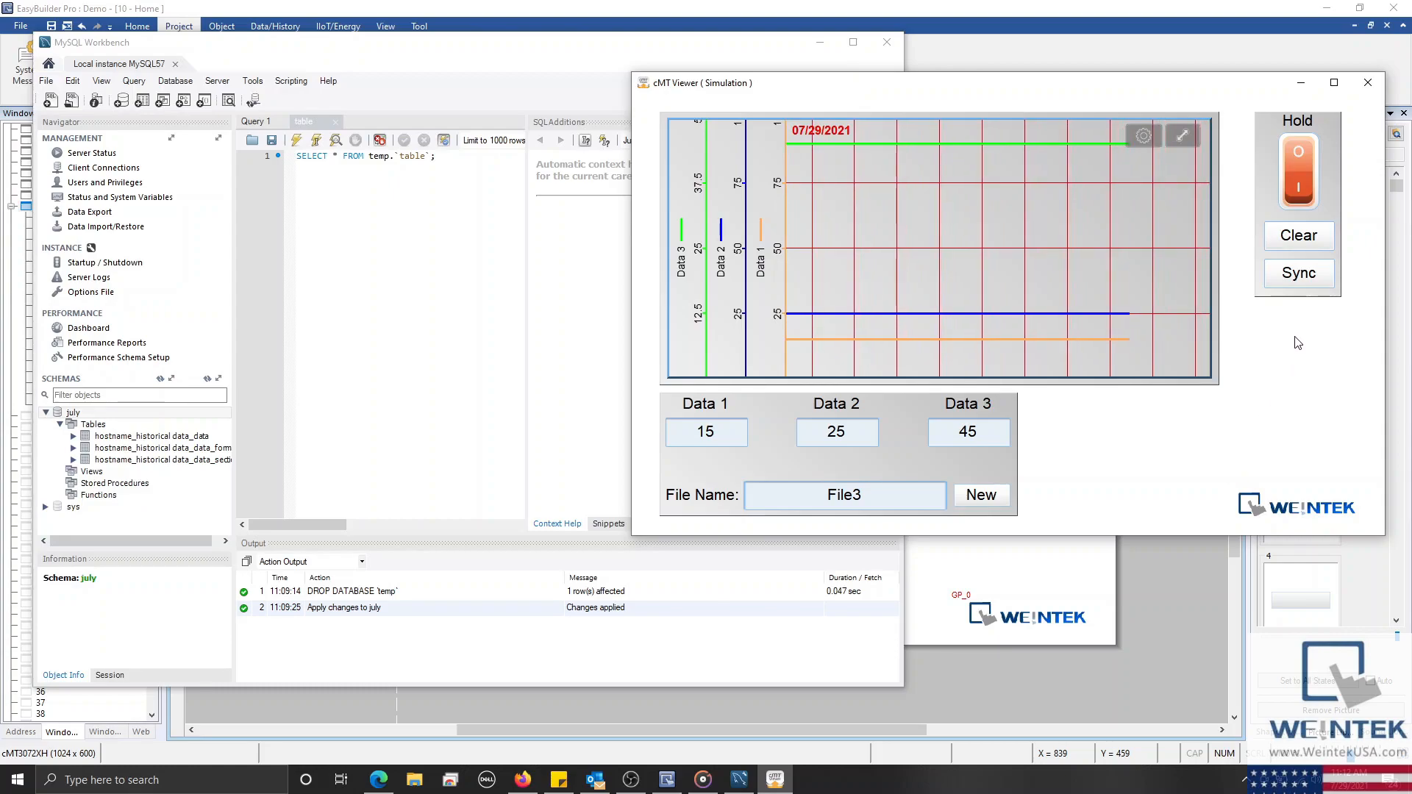
click(1329, 284)
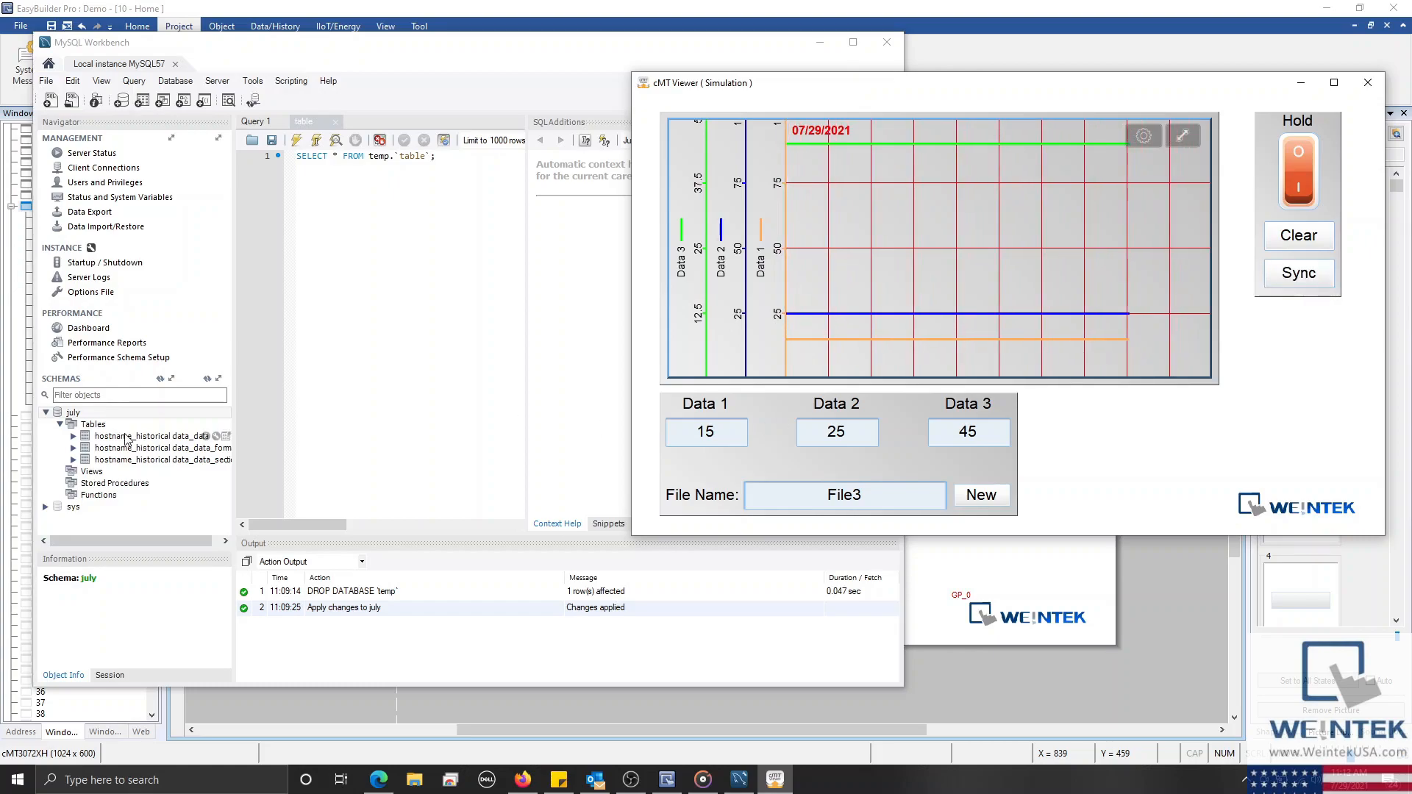
click(199, 436)
click(224, 436)
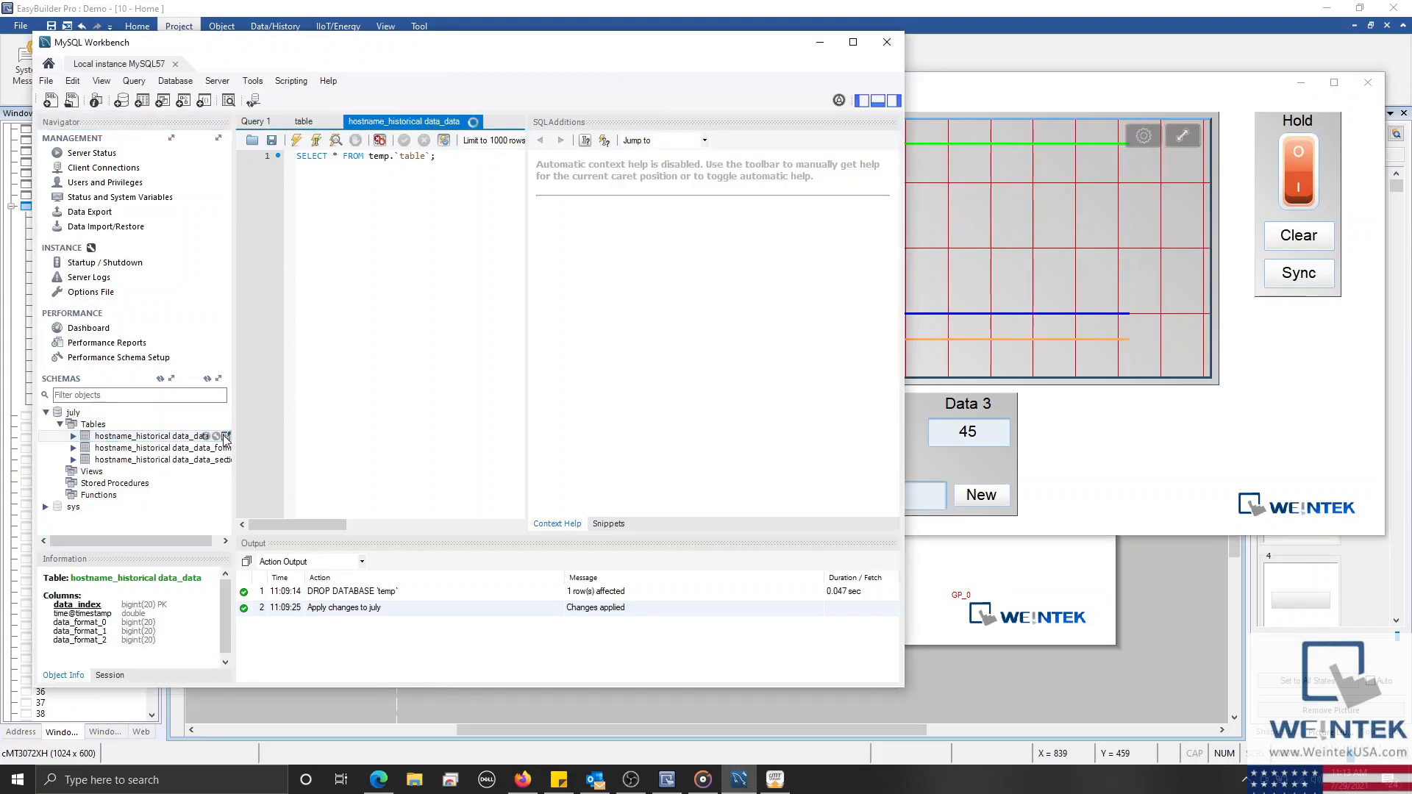
scroll(388, 368, down, 20)
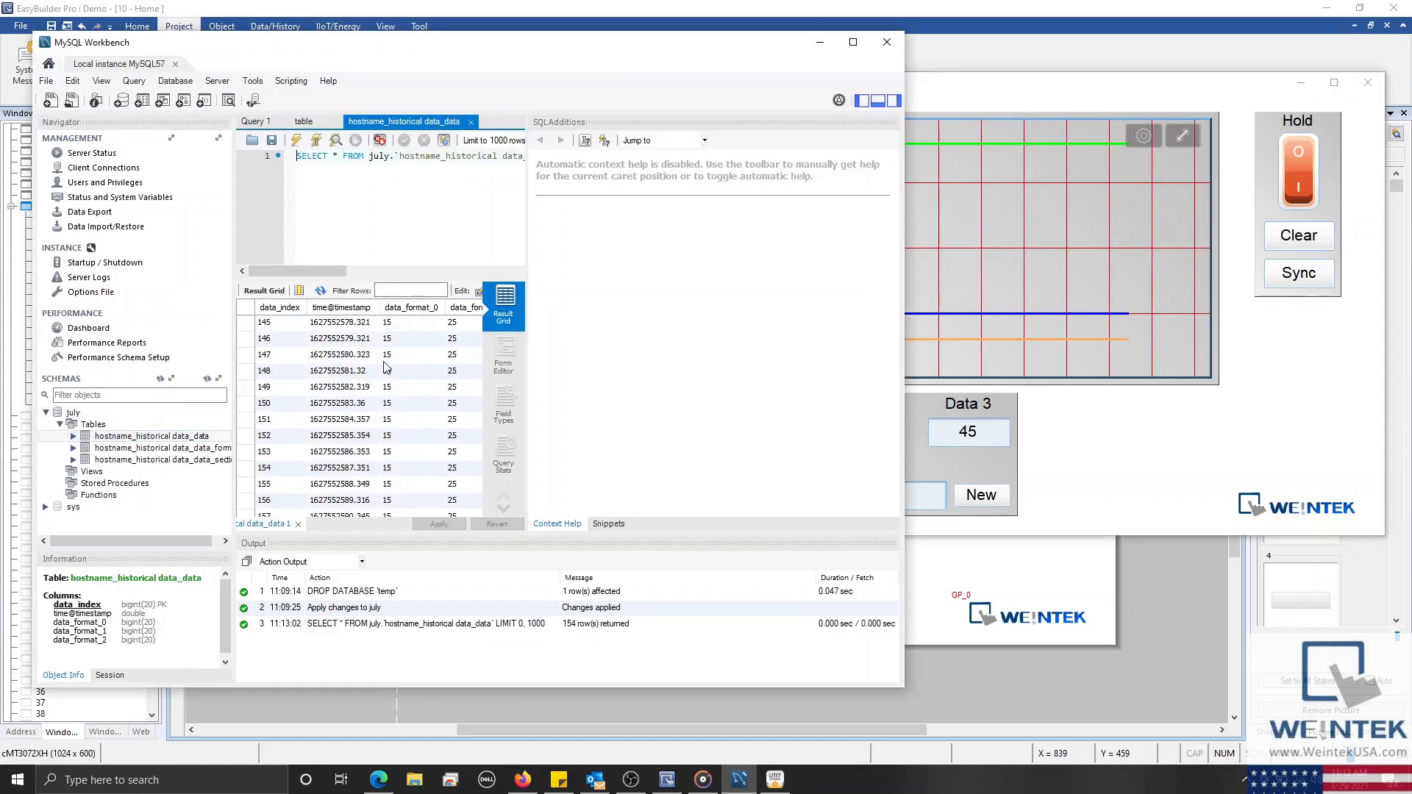
scroll(387, 367, down, 14)
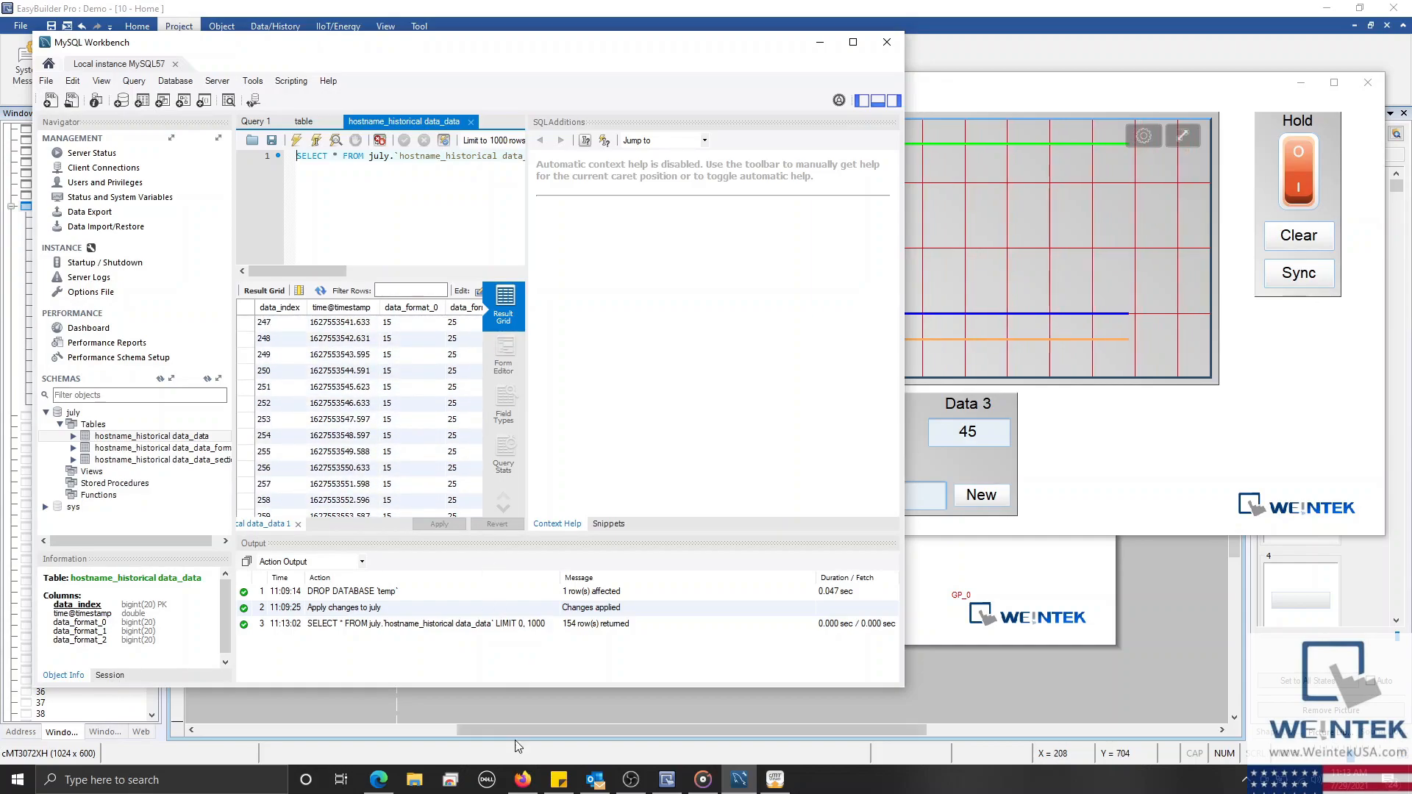
Switch to Firefox and browse the download categories on the Weintek USA download page
click(522, 779)
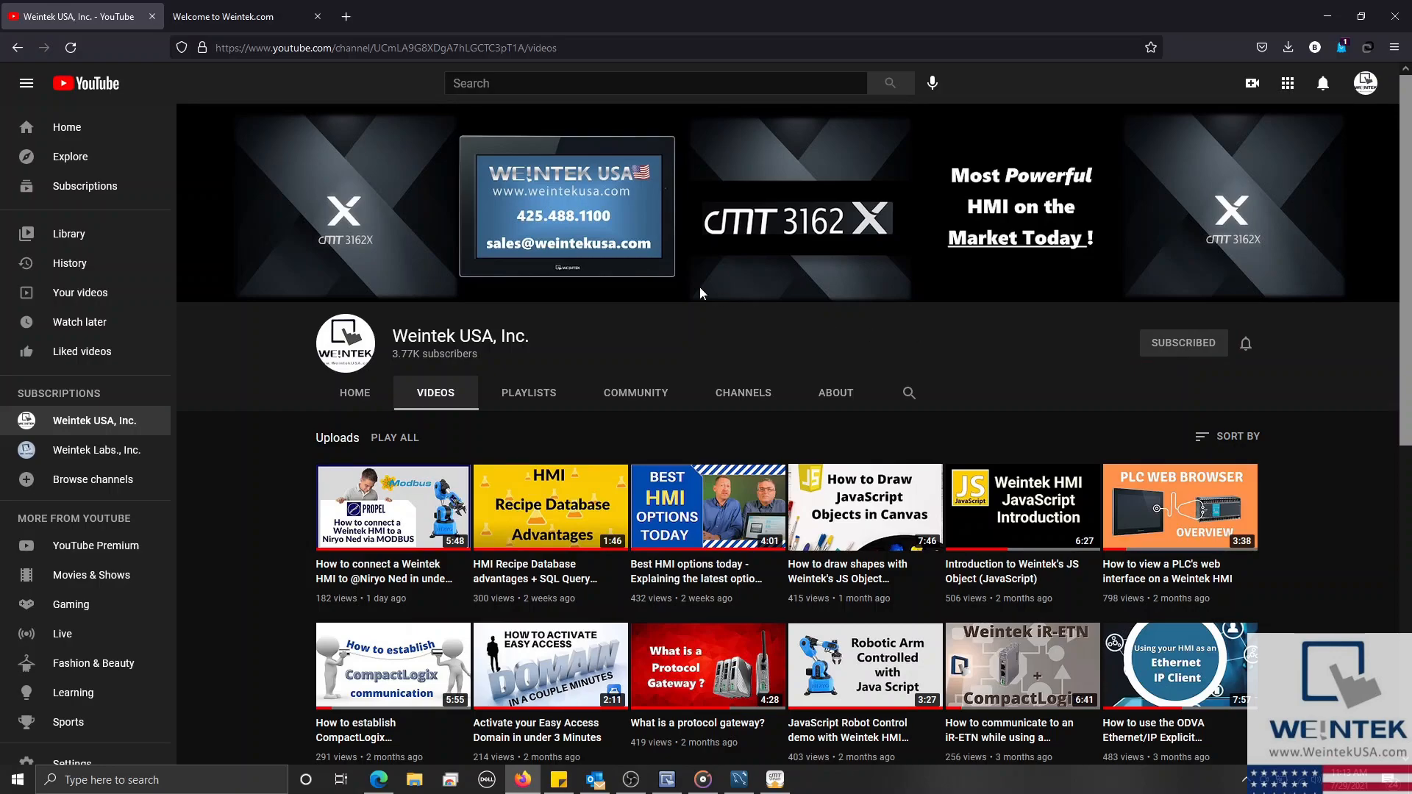
click(269, 9)
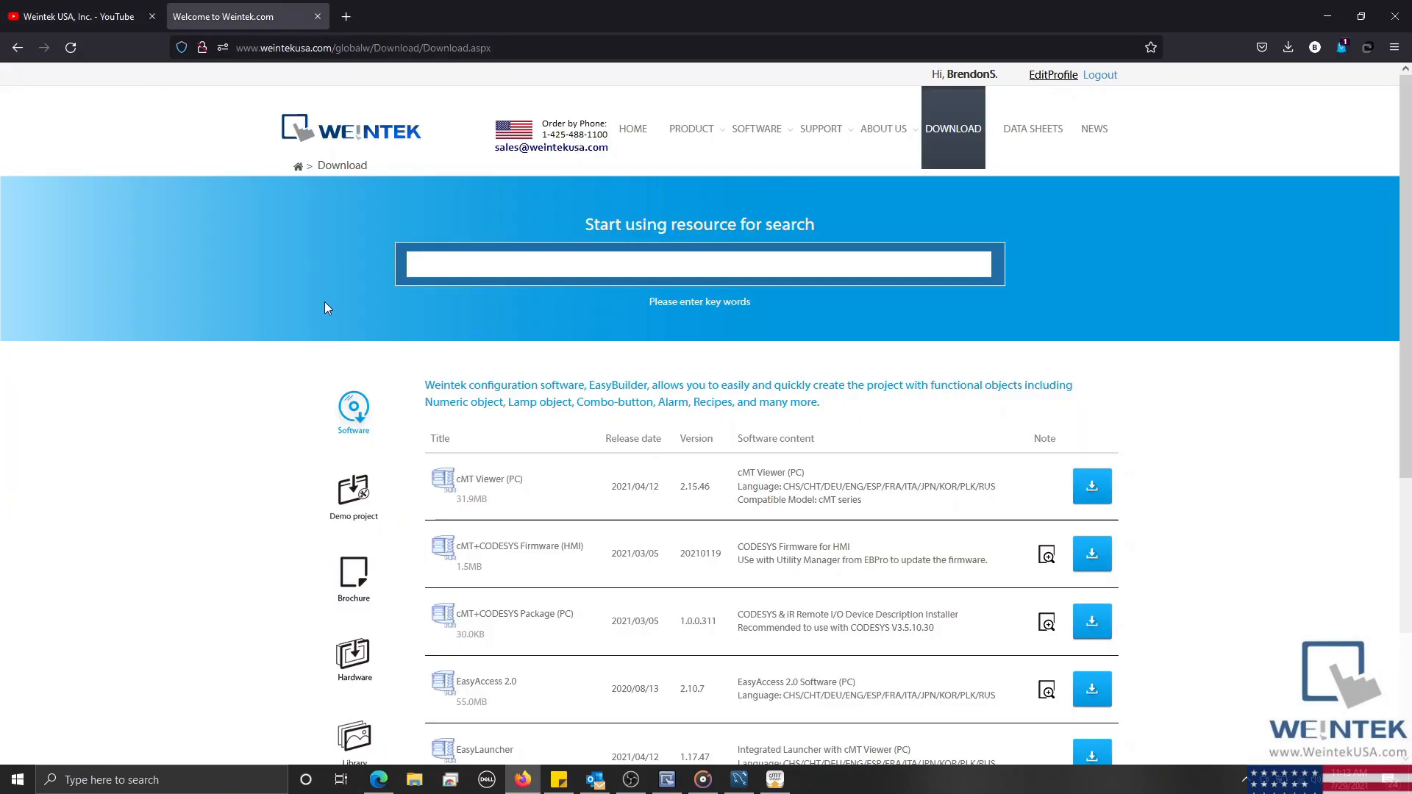
scroll(325, 301, down, 3)
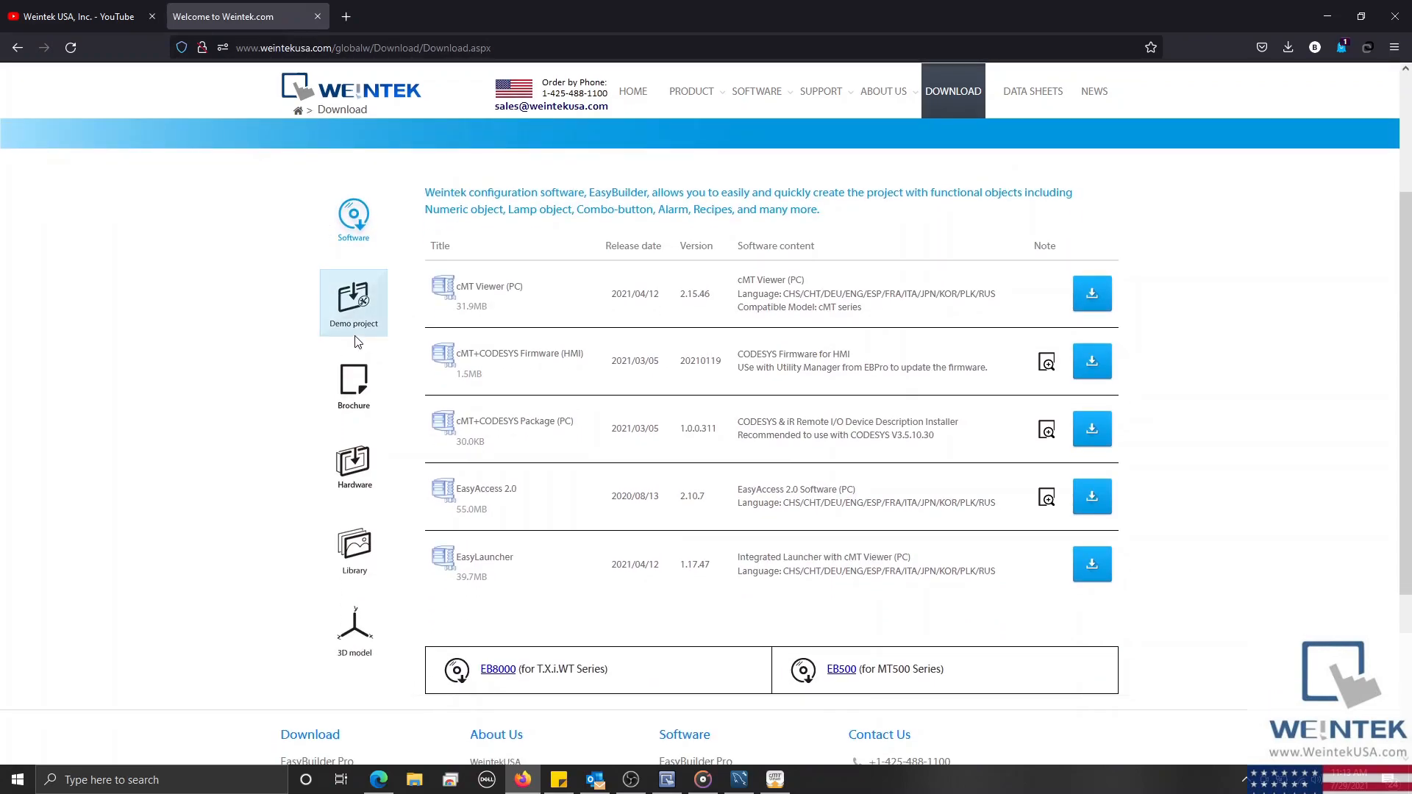